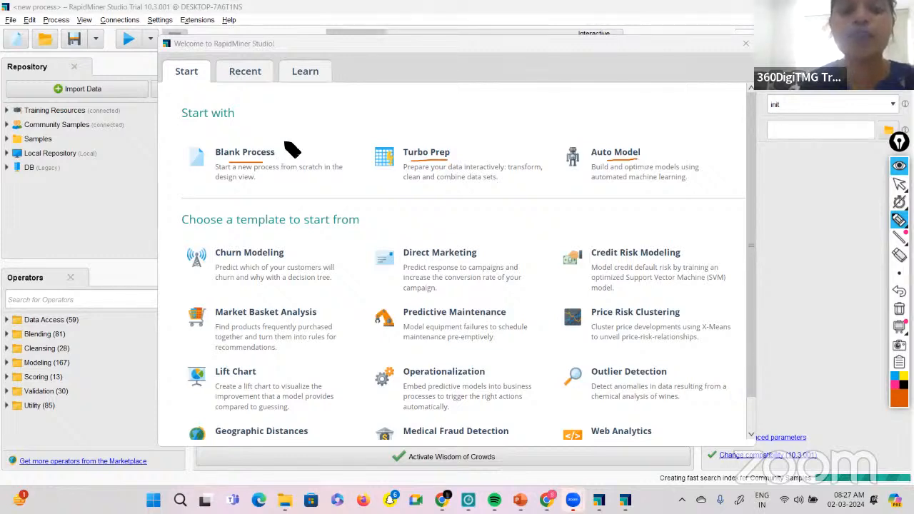
Circle the Blank Process option, clear all pen annotations, and start a new blank process.
{"action": "mouse_move", "coordinate": [283, 142]}
{"action": "left_mouse_down"}
{"action": "mouse_move", "coordinate": [192, 193]}
{"action": "mouse_move", "coordinate": [288, 164]}
{"action": "left_mouse_up"}
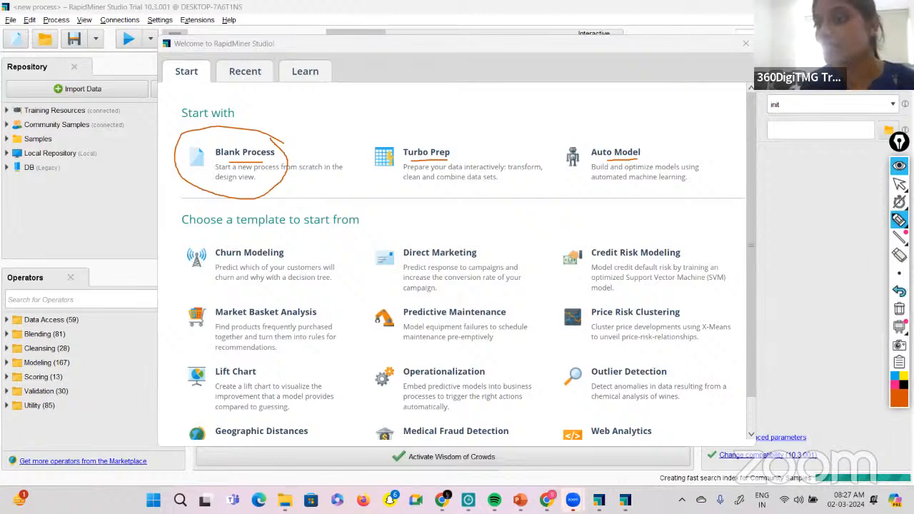
{"action": "left_click", "coordinate": [898, 309]}
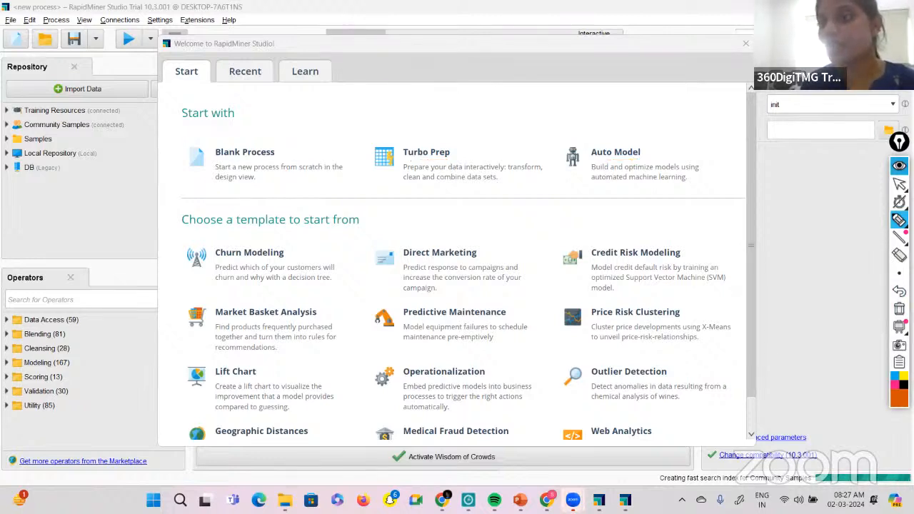
{"action": "left_click", "coordinate": [862, 184]}
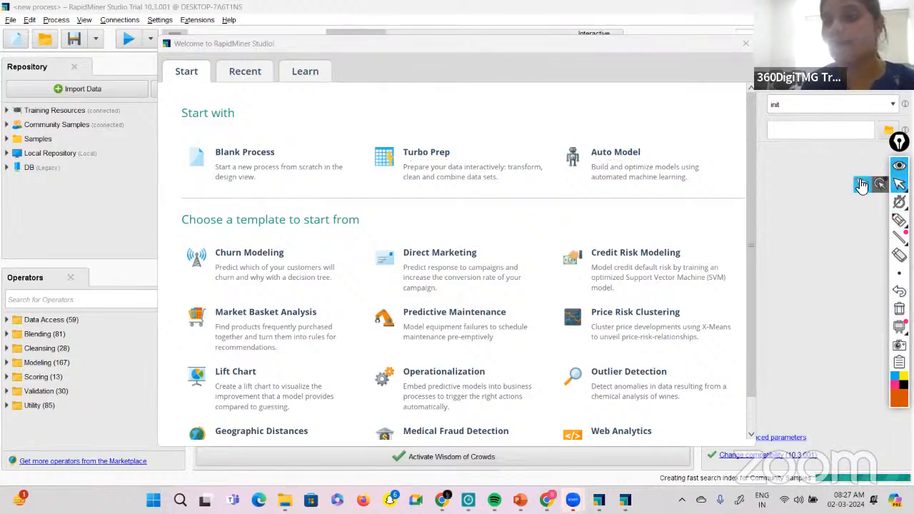
{"action": "left_click", "coordinate": [255, 176]}
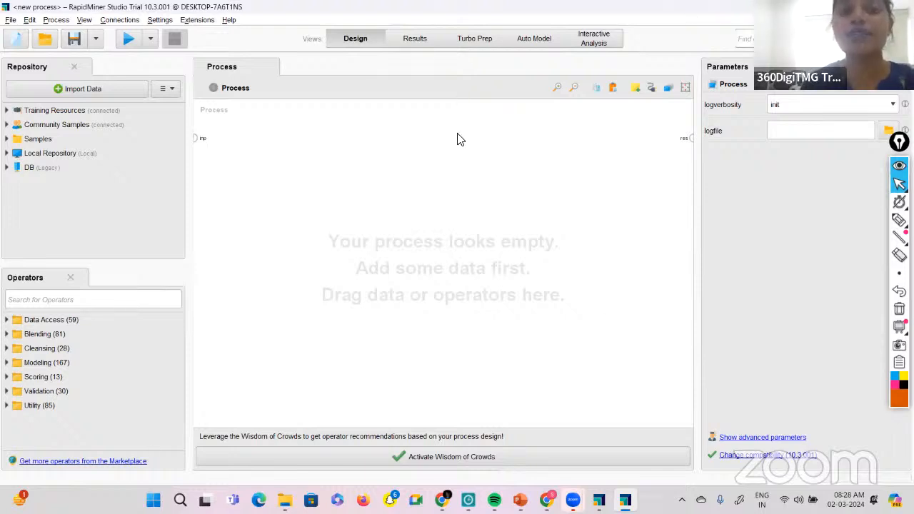
Circle the Operators panel title with the annotation pen and return to the normal pointer.
{"action": "left_click", "coordinate": [899, 220]}
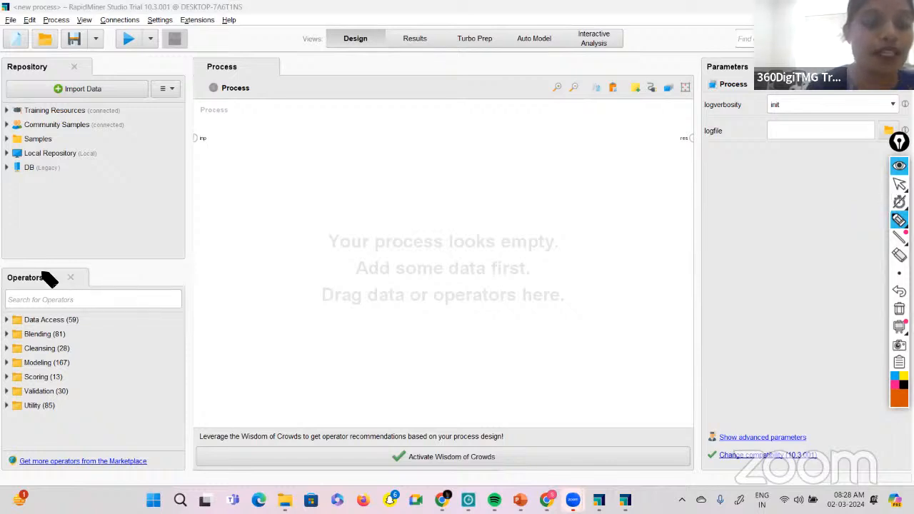
{"action": "mouse_move", "coordinate": [8, 278]}
{"action": "left_mouse_down"}
{"action": "mouse_move", "coordinate": [35, 289]}
{"action": "mouse_move", "coordinate": [54, 280]}
{"action": "mouse_move", "coordinate": [3, 282]}
{"action": "left_mouse_up"}
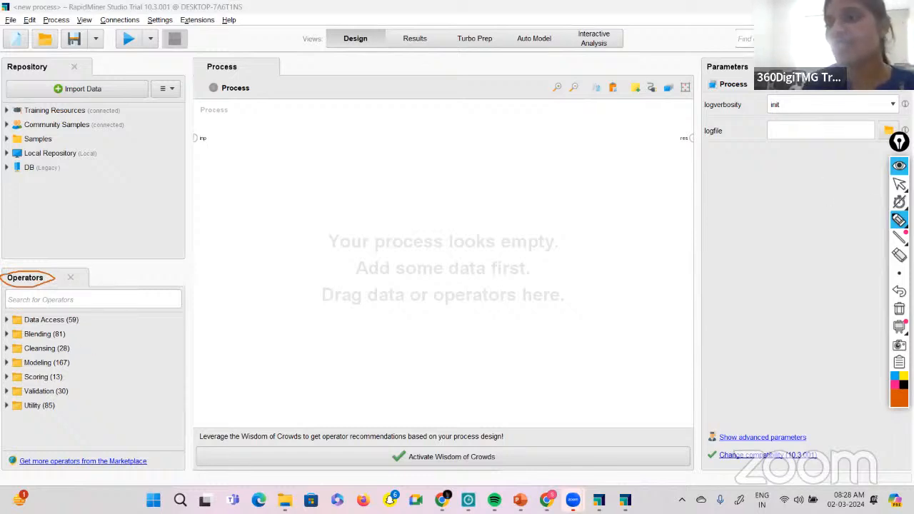
{"action": "left_click", "coordinate": [899, 183]}
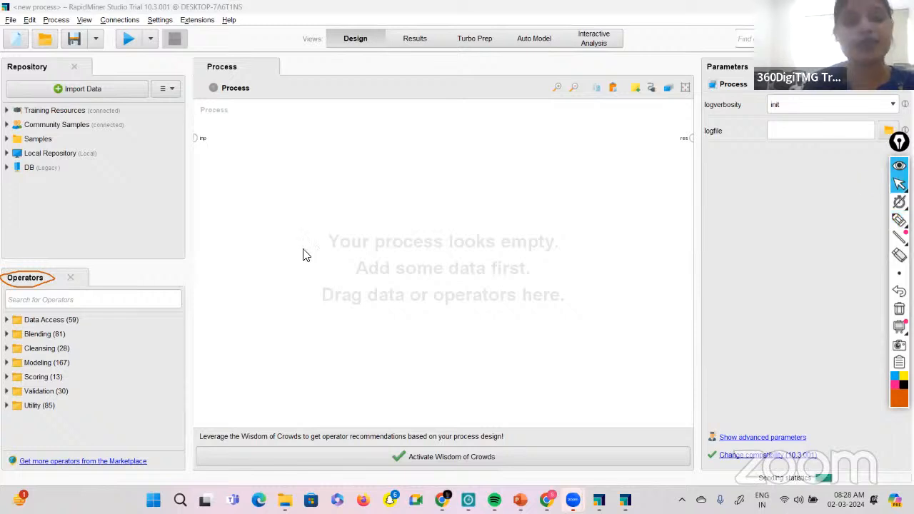
Examine the Read and Write file operators in the Data Access group.
{"action": "left_click", "coordinate": [6, 320]}
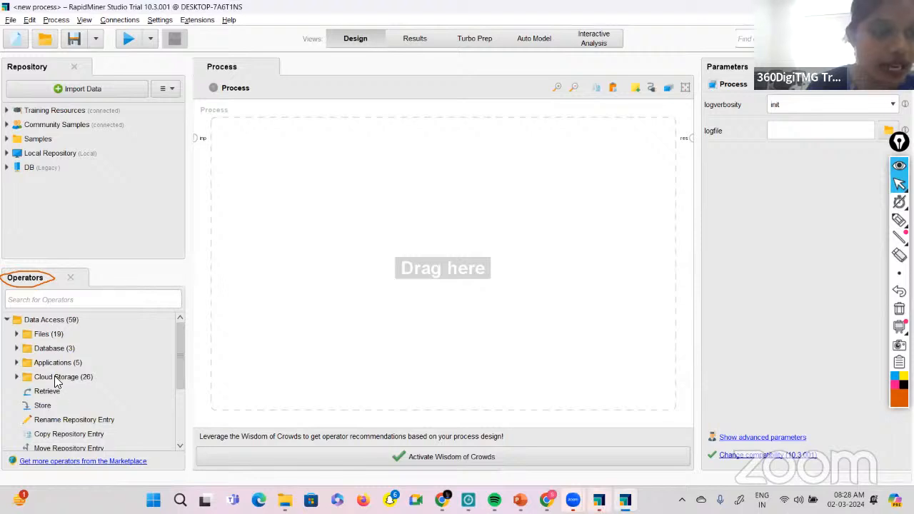
{"action": "left_click", "coordinate": [14, 337]}
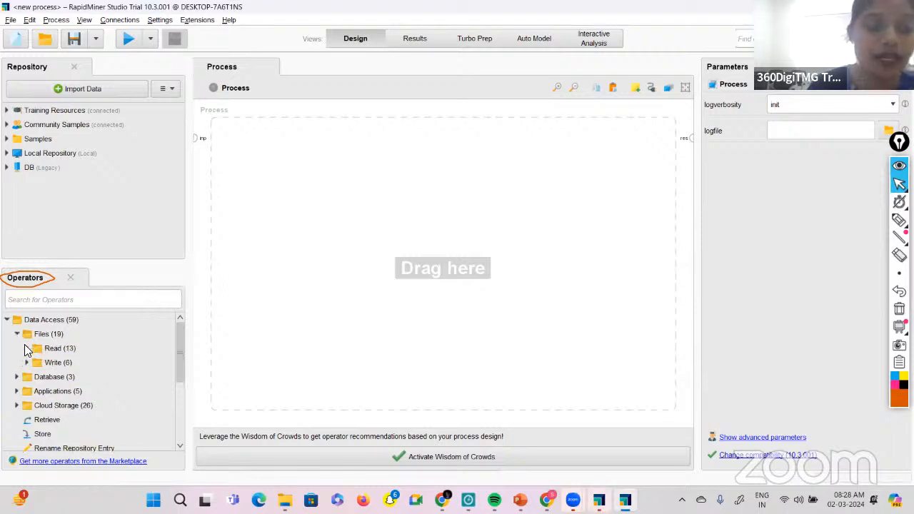
{"action": "left_click", "coordinate": [26, 348]}
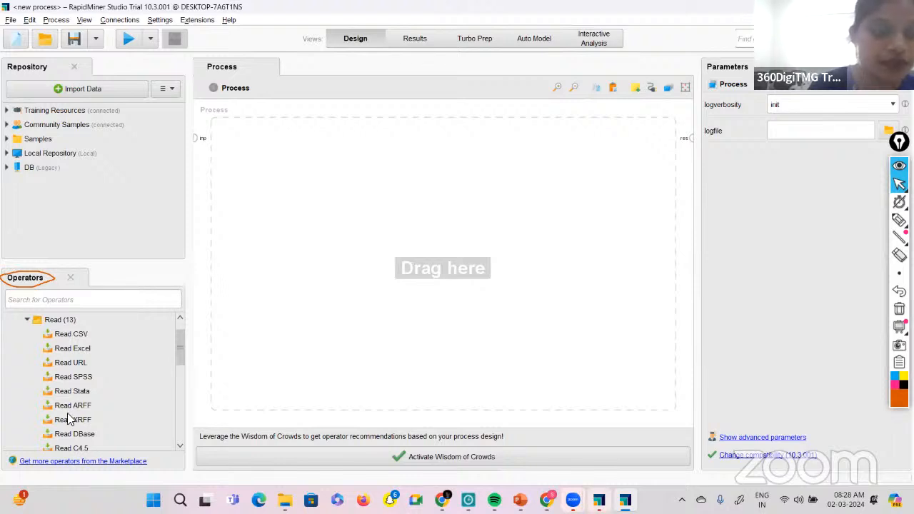
{"action": "scroll", "coordinate": [68, 419], "scroll_direction": "down", "scroll_amount": 2}
{"action": "scroll", "coordinate": [67, 414], "scroll_direction": "down", "scroll_amount": 1}
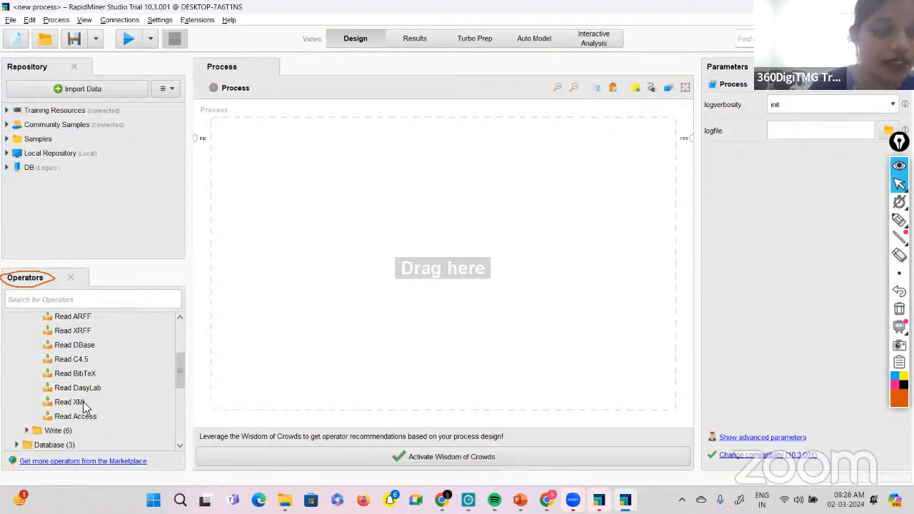
{"action": "left_click", "coordinate": [29, 432]}
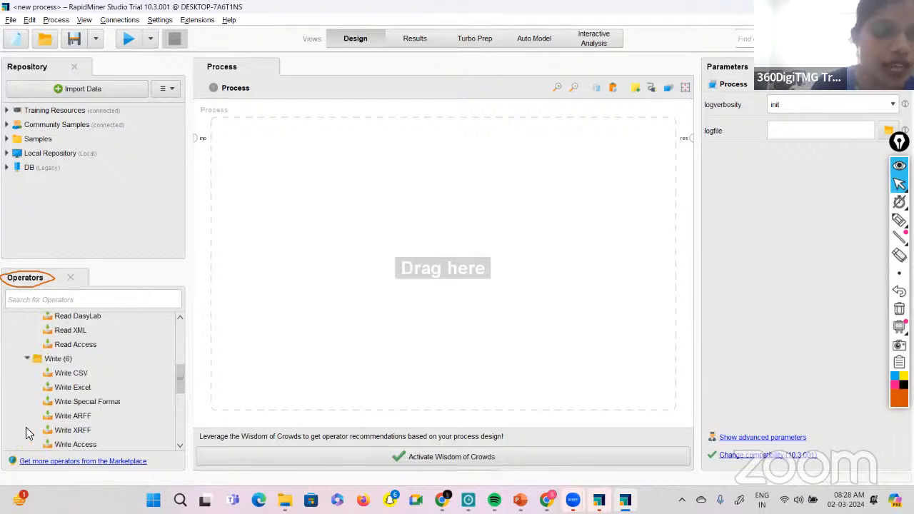
{"action": "scroll", "coordinate": [26, 432], "scroll_direction": "down", "scroll_amount": 2}
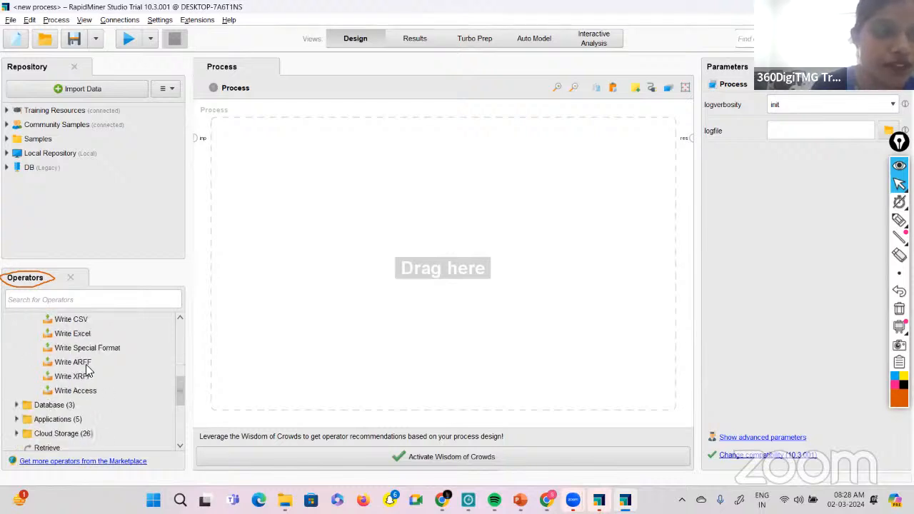
Examine the Database and Applications operators and the remaining operator groups, and collapse Data Access.
{"action": "left_click", "coordinate": [15, 405]}
{"action": "scroll", "coordinate": [15, 408], "scroll_direction": "down", "scroll_amount": 2}
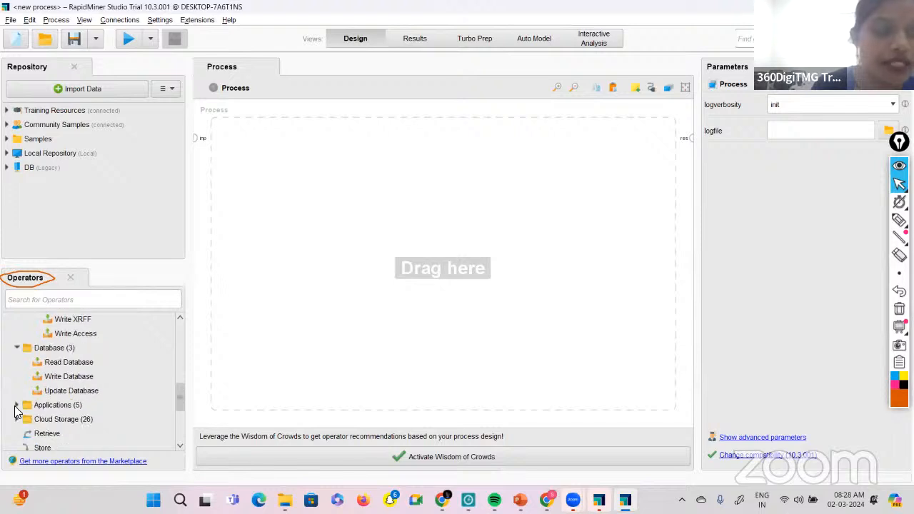
{"action": "left_click", "coordinate": [16, 406]}
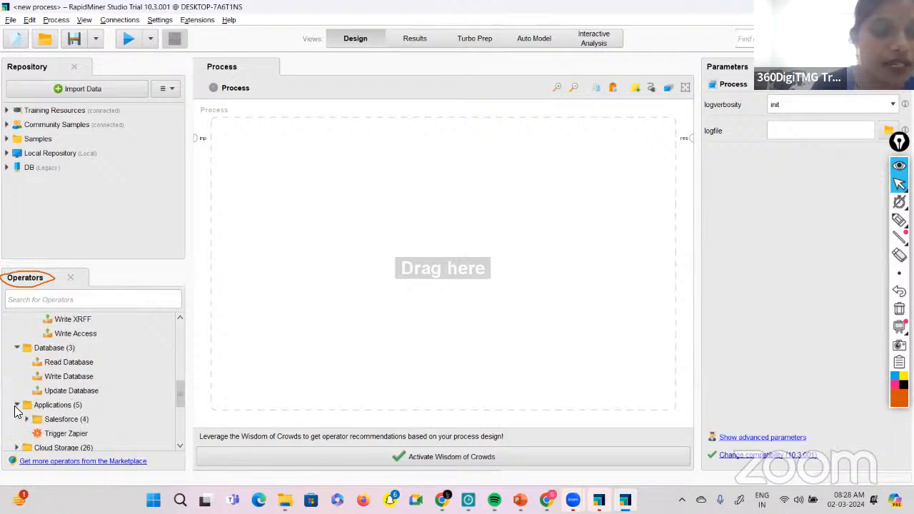
{"action": "left_click", "coordinate": [17, 406]}
{"action": "left_click", "coordinate": [16, 406]}
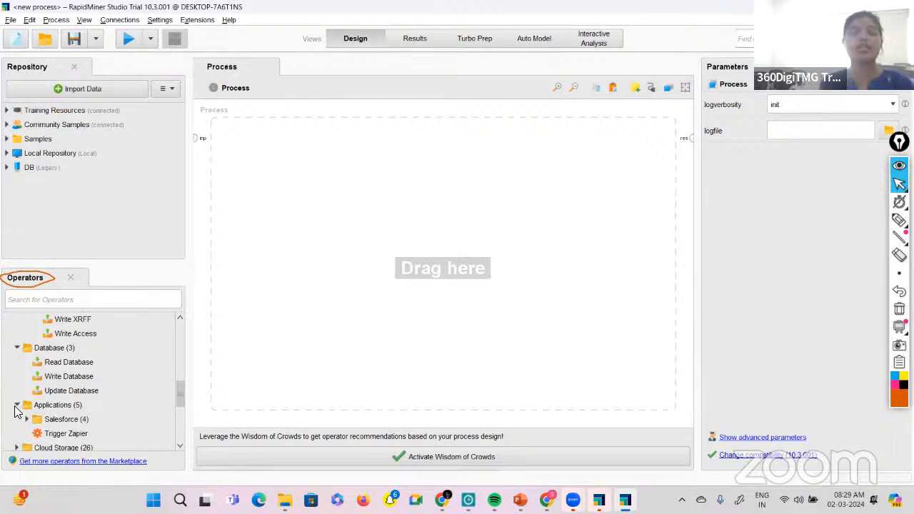
{"action": "scroll", "coordinate": [15, 410], "scroll_direction": "down", "scroll_amount": 6}
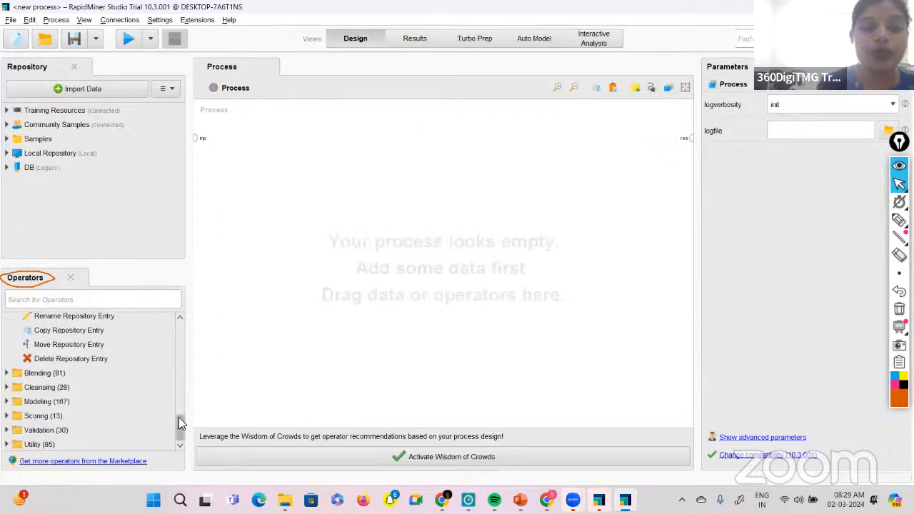
{"action": "left_click_drag", "start_coordinate": [179, 426], "coordinate": [173, 326]}
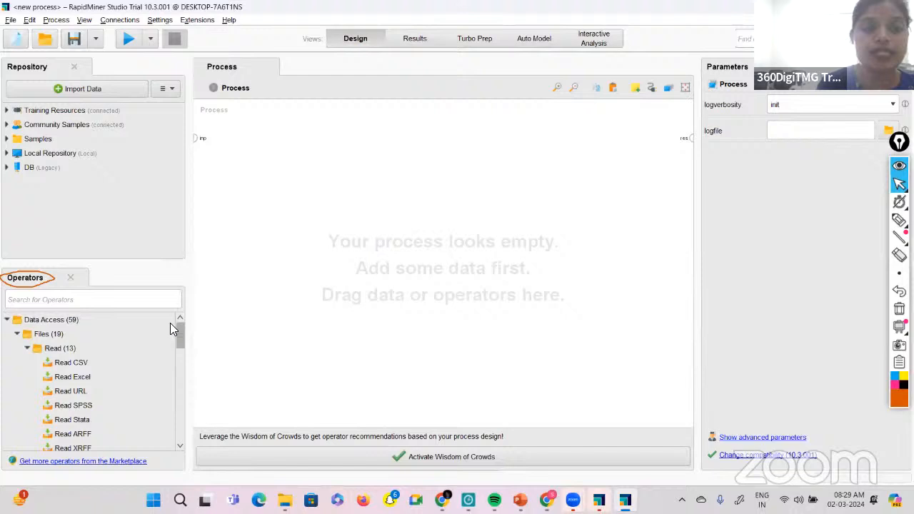
{"action": "left_click", "coordinate": [7, 319]}
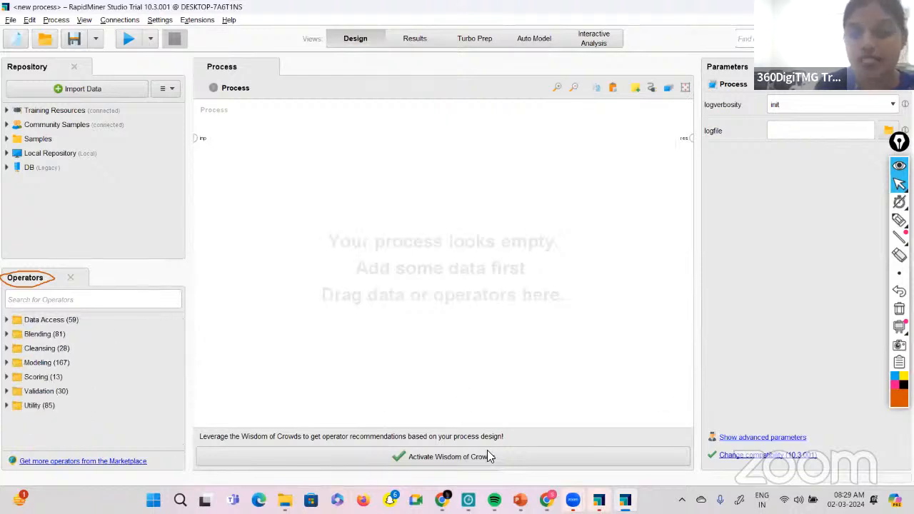
Switch to PowerPoint to view the Features slide and return to the empty RapidMiner process.
{"action": "key", "text": "alt+Tab"}
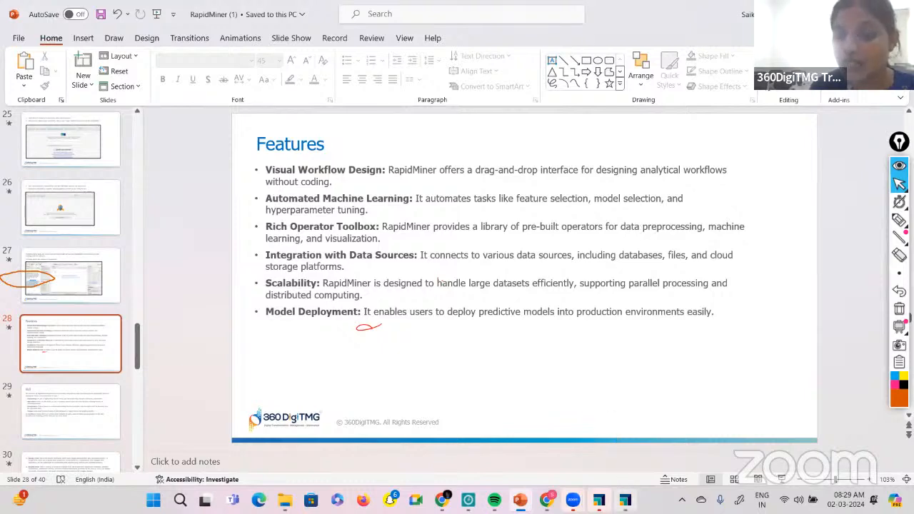
{"action": "mouse_move", "coordinate": [625, 500]}
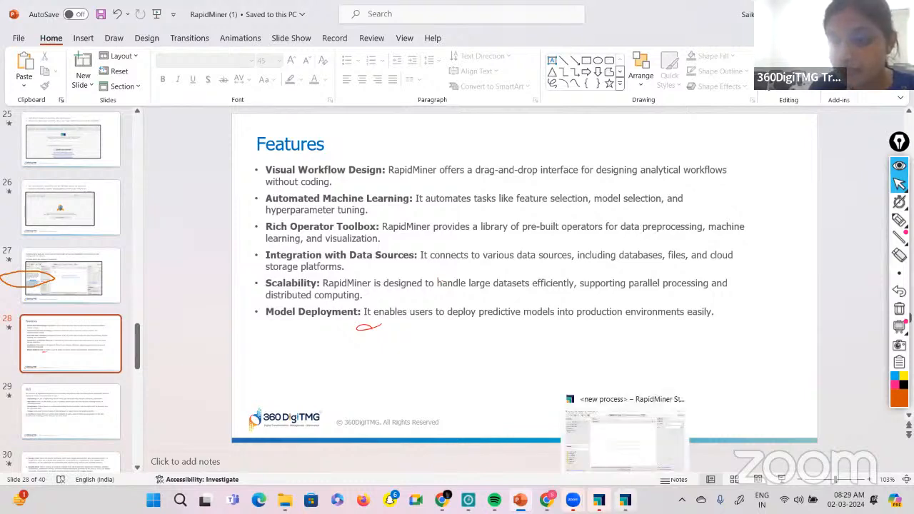
{"action": "left_click", "coordinate": [626, 500]}
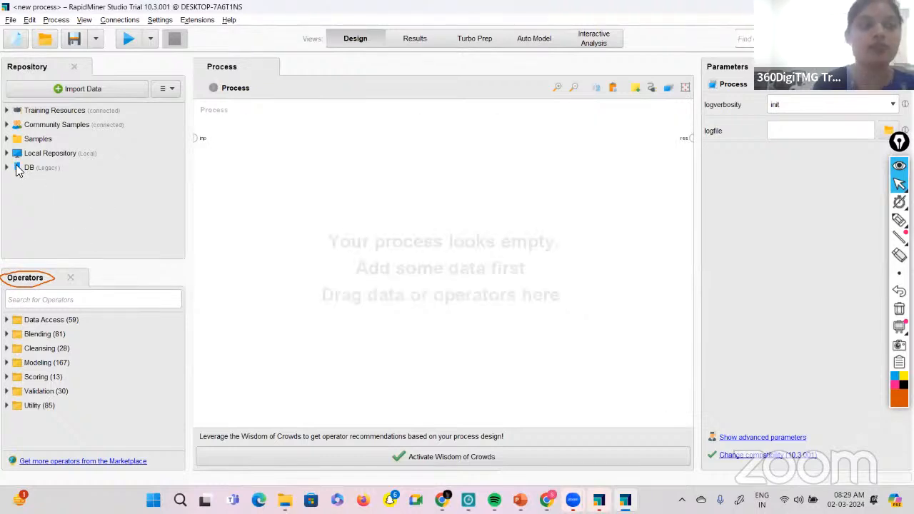
Add the Read CSV operator from the Data Access file readers to the upper middle of the process canvas.
{"action": "left_click", "coordinate": [43, 320]}
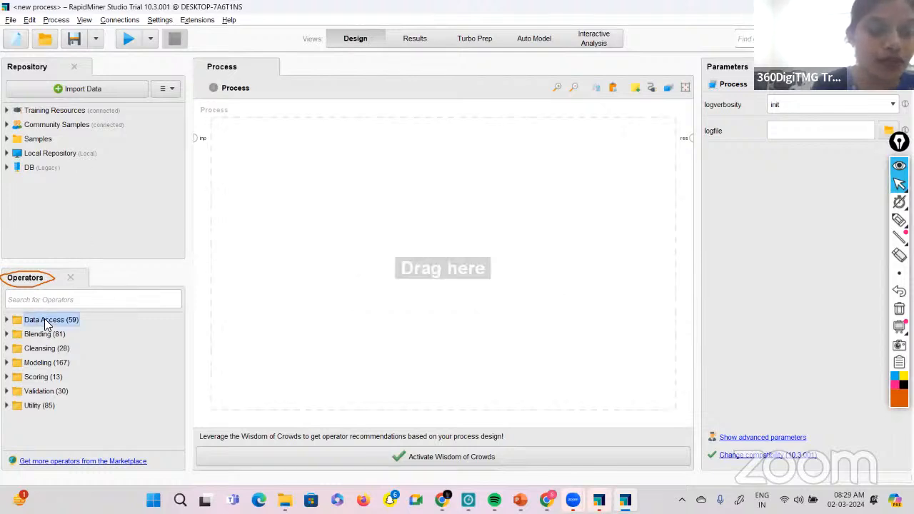
{"action": "left_click", "coordinate": [7, 321]}
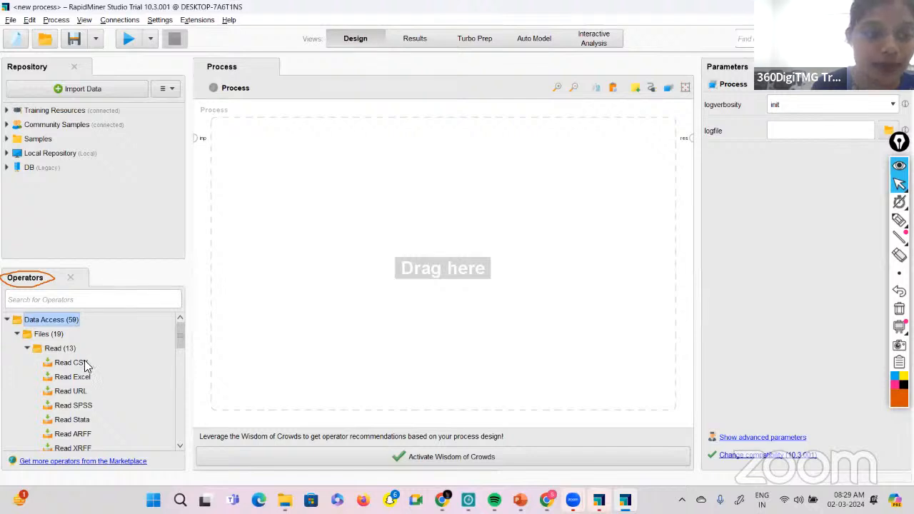
{"action": "left_click_drag", "start_coordinate": [86, 364], "coordinate": [398, 194]}
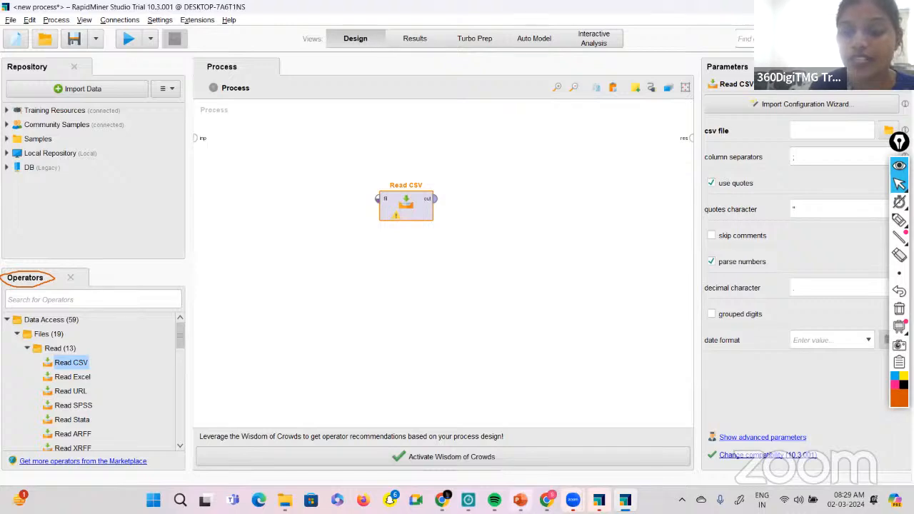
Review the Features slide in PowerPoint again and return to the RapidMiner process containing Read CSV.
{"action": "left_click", "coordinate": [520, 499]}
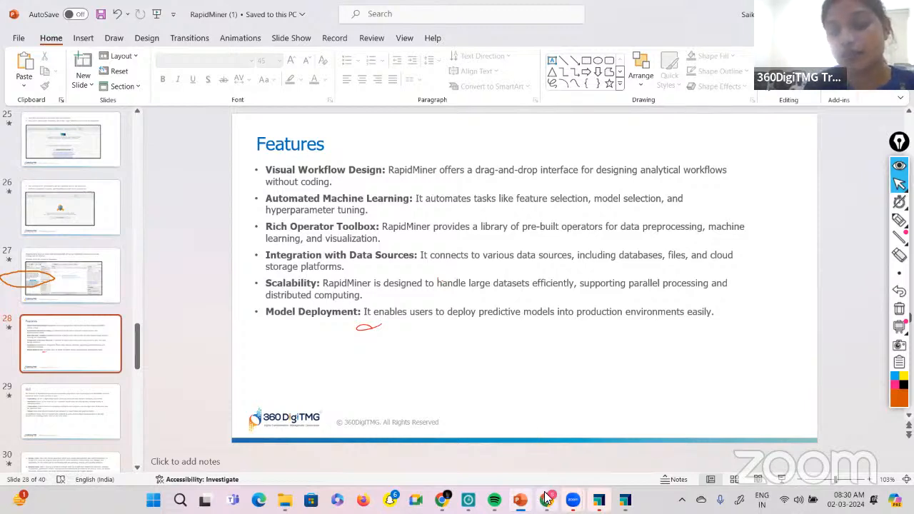
{"action": "mouse_move", "coordinate": [598, 500]}
{"action": "left_click", "coordinate": [598, 432]}
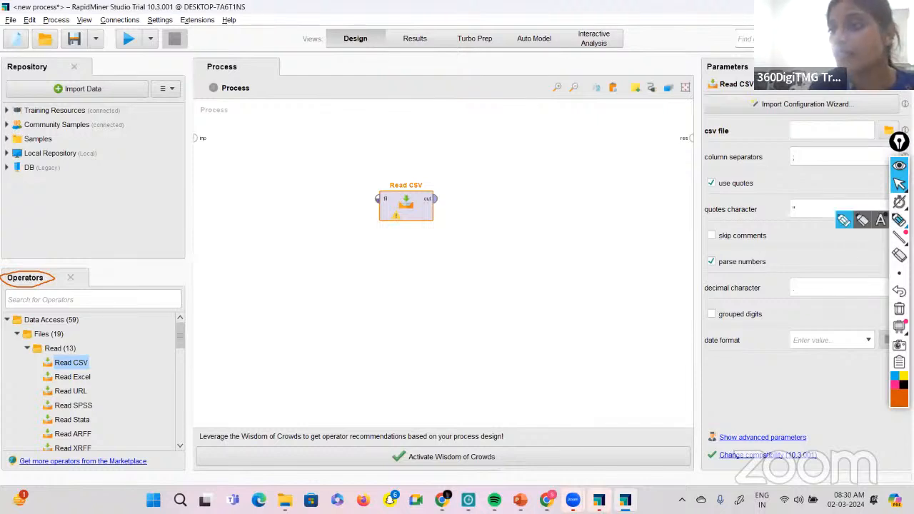
Circle the Repository panel title and its list of repositories with the annotation pen, and return to the normal pointer.
{"action": "left_click", "coordinate": [899, 220]}
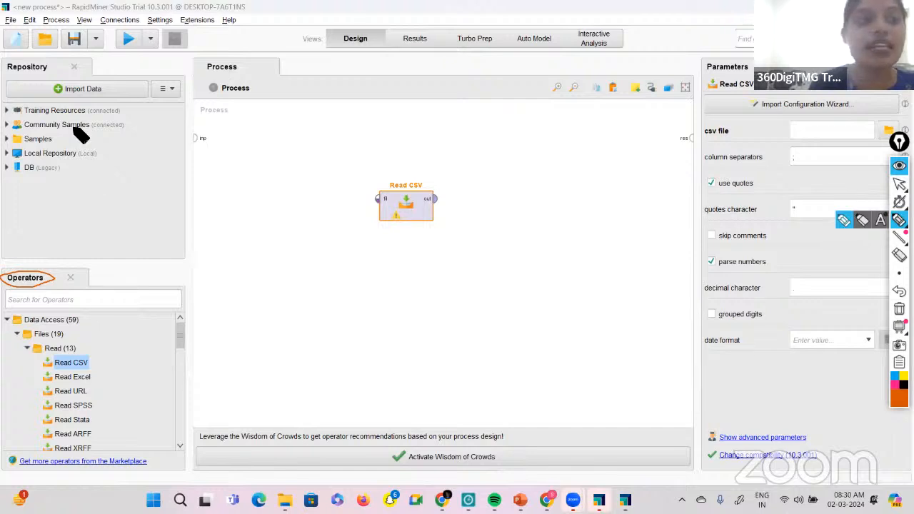
{"action": "mouse_move", "coordinate": [52, 71]}
{"action": "left_mouse_down"}
{"action": "mouse_move", "coordinate": [6, 64]}
{"action": "mouse_move", "coordinate": [61, 73]}
{"action": "left_mouse_up"}
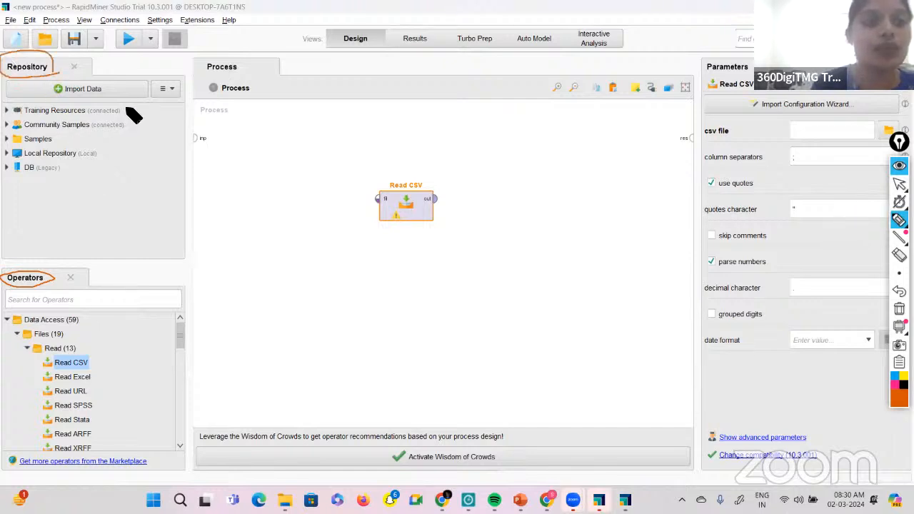
{"action": "mouse_move", "coordinate": [97, 97]}
{"action": "left_mouse_down"}
{"action": "mouse_move", "coordinate": [8, 181]}
{"action": "mouse_move", "coordinate": [95, 184]}
{"action": "mouse_move", "coordinate": [126, 107]}
{"action": "left_mouse_up"}
{"action": "left_click", "coordinate": [899, 238]}
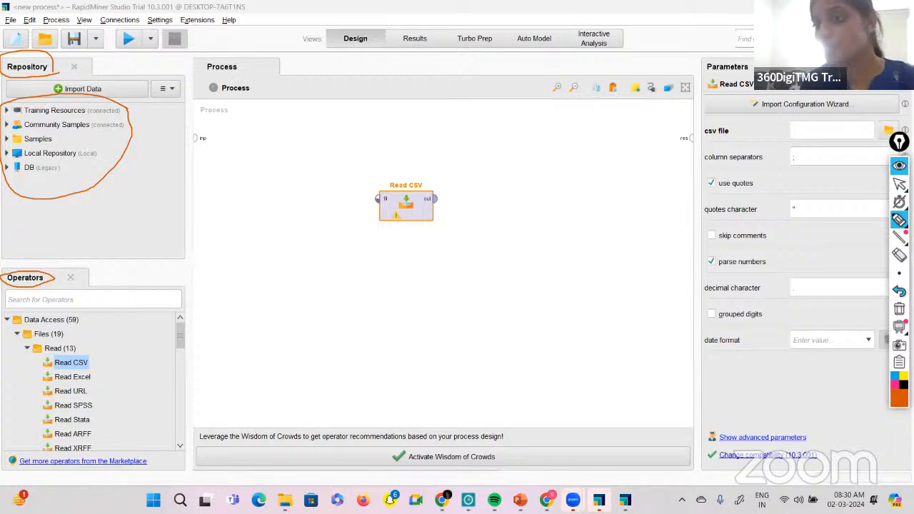
{"action": "left_click", "coordinate": [899, 184]}
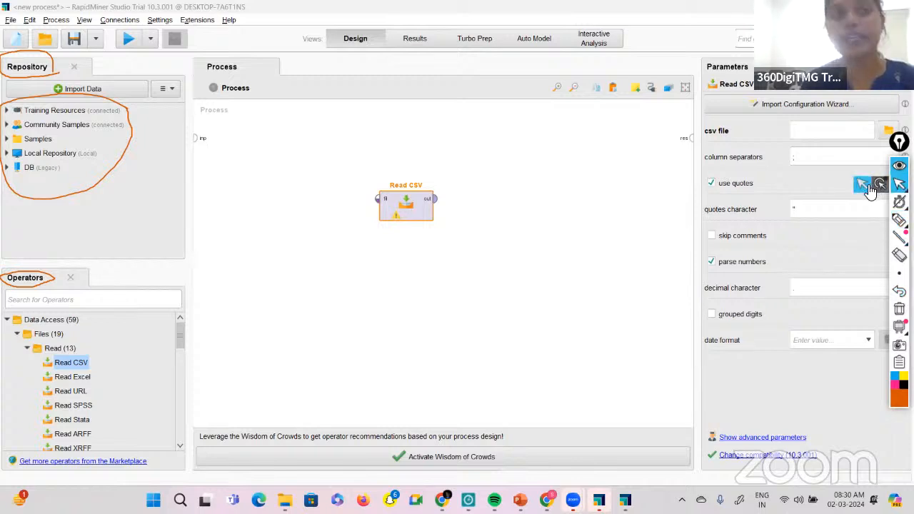
{"action": "left_click", "coordinate": [868, 189]}
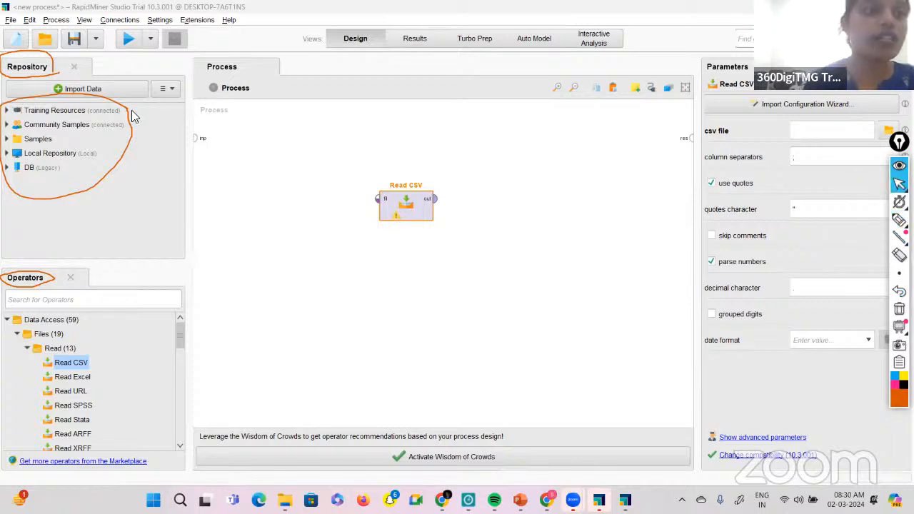
View the data source choices for importing data into the repository and cancel the import.
{"action": "left_click", "coordinate": [96, 95]}
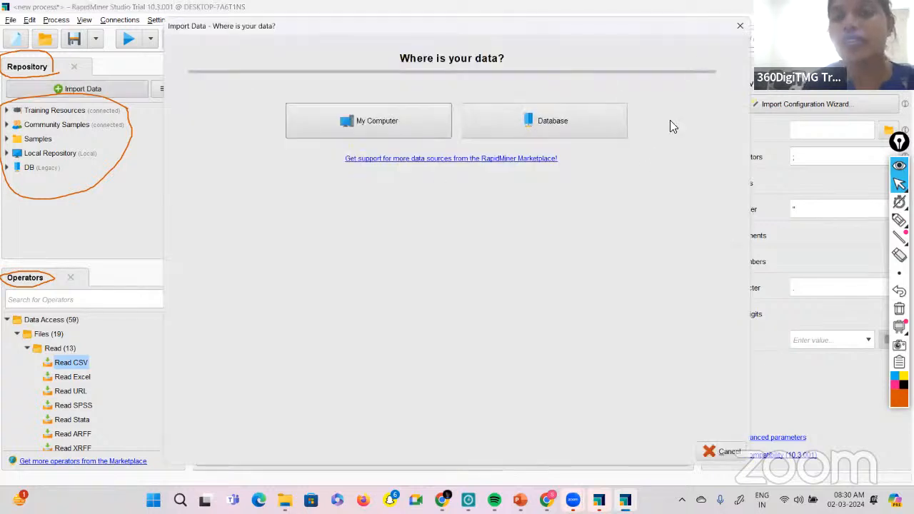
{"action": "left_click", "coordinate": [724, 450]}
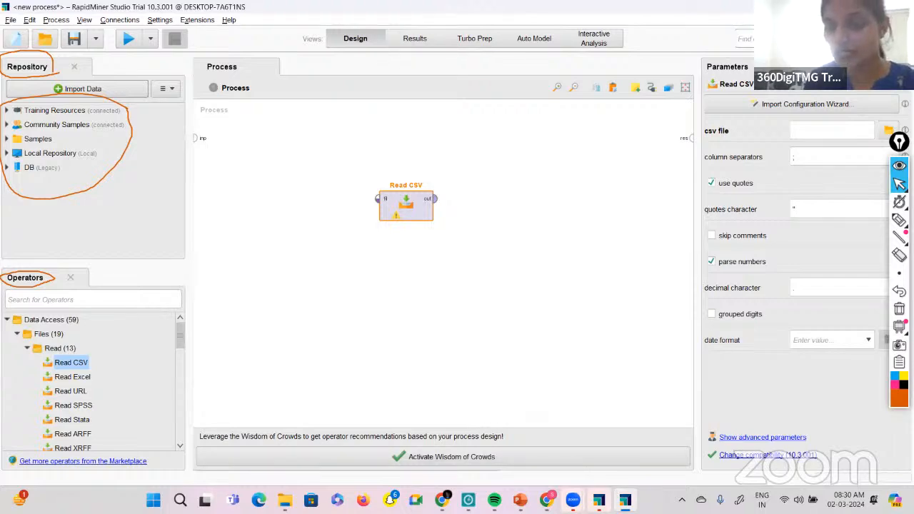
Switch to the Chrome browser window.
{"action": "left_click", "coordinate": [547, 500]}
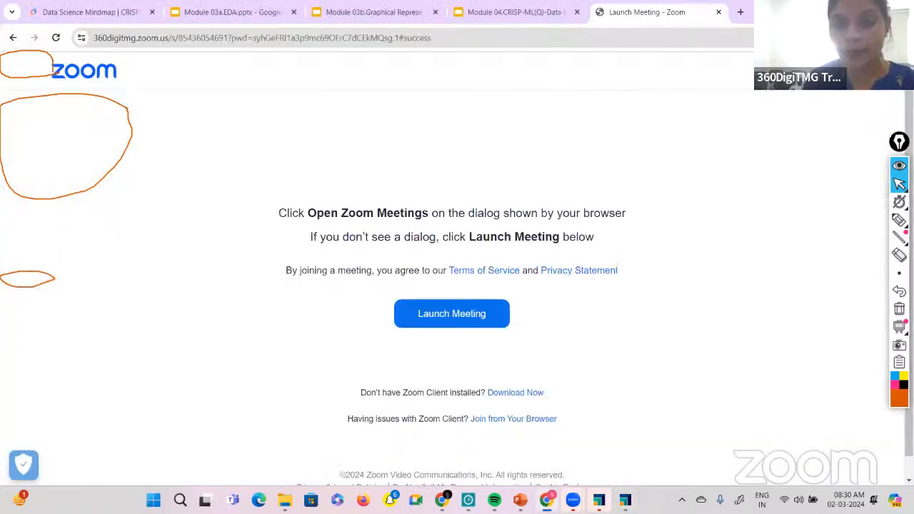
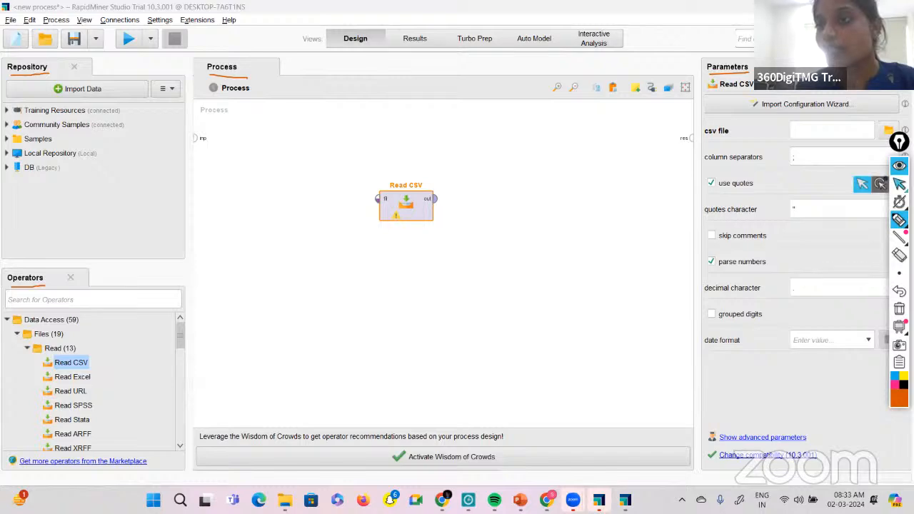
Return the annotation tool to the normal pointer and switch to the GUI slide in PowerPoint.
{"action": "left_click", "coordinate": [863, 184]}
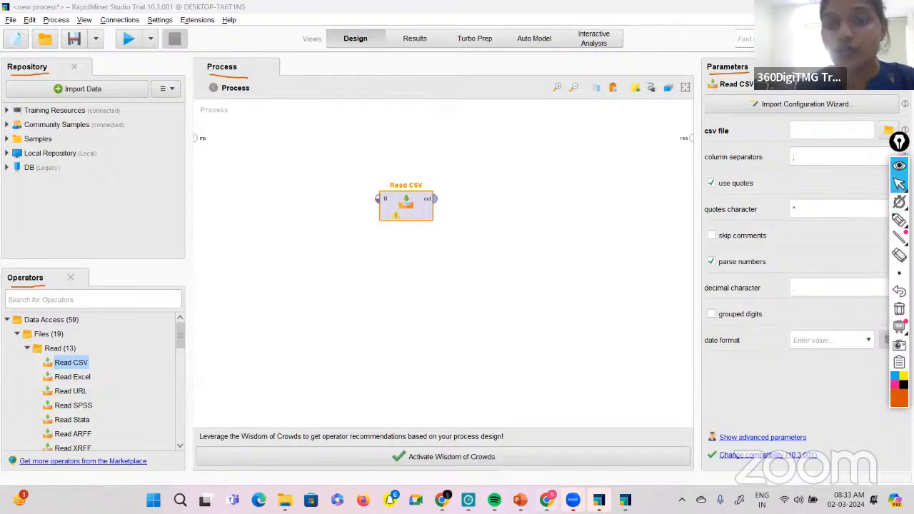
{"action": "left_click", "coordinate": [520, 500]}
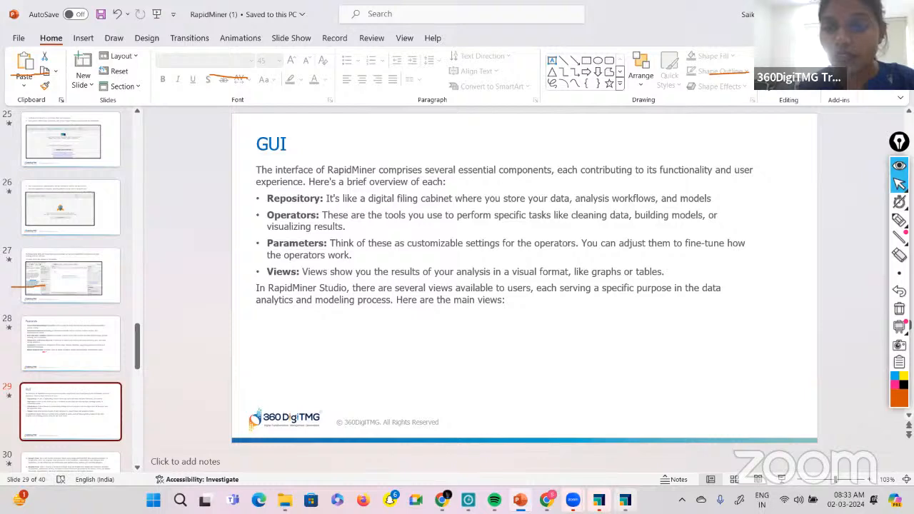
Switch back to RapidMiner Studio and delete the Read CSV operator from the process.
{"action": "left_click", "coordinate": [625, 500]}
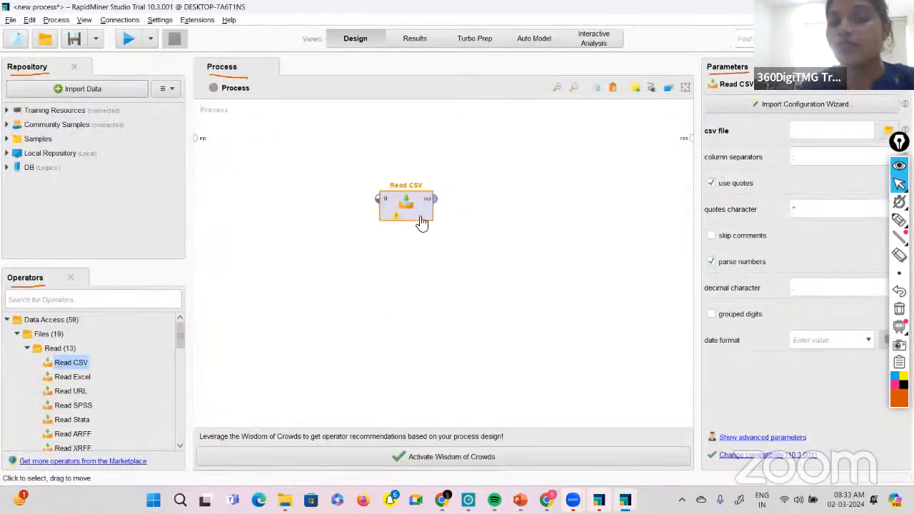
{"action": "left_click_drag", "start_coordinate": [325, 157], "coordinate": [525, 374]}
{"action": "key", "text": "Delete"}
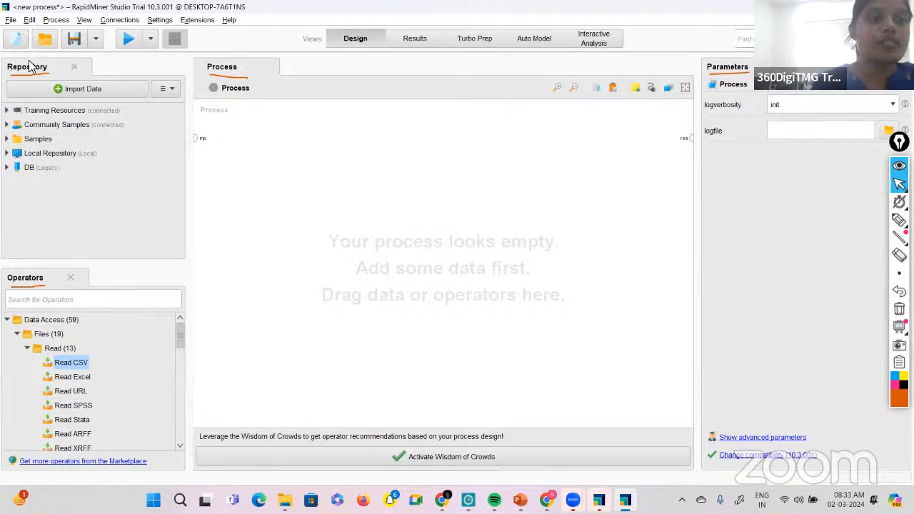
Expand Training Resources in the Repository and look through its folders and the other repositories.
{"action": "left_click", "coordinate": [6, 111]}
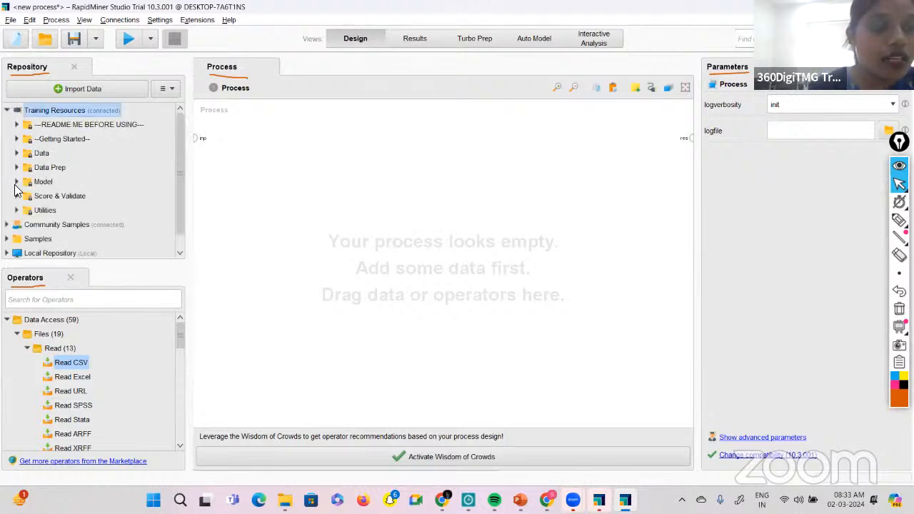
{"action": "scroll", "coordinate": [18, 189], "scroll_direction": "down", "scroll_amount": 1}
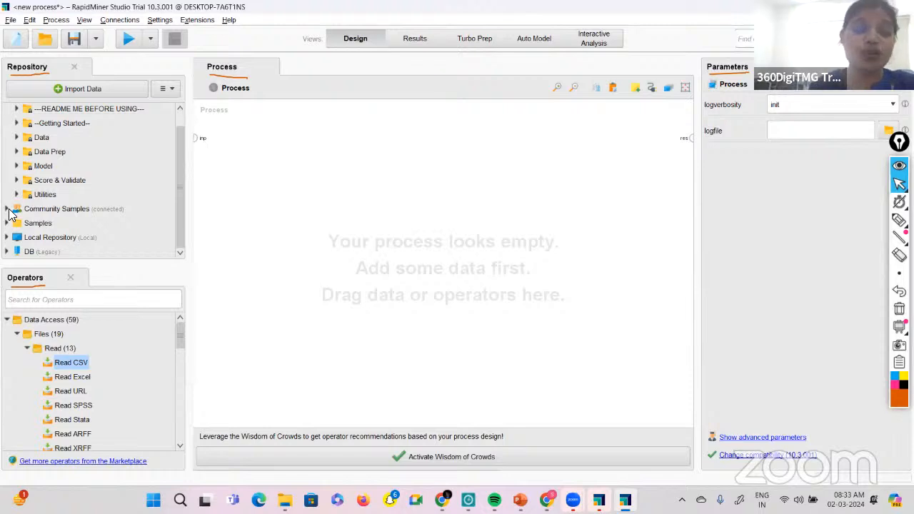
{"action": "scroll", "coordinate": [54, 199], "scroll_direction": "up", "scroll_amount": 1}
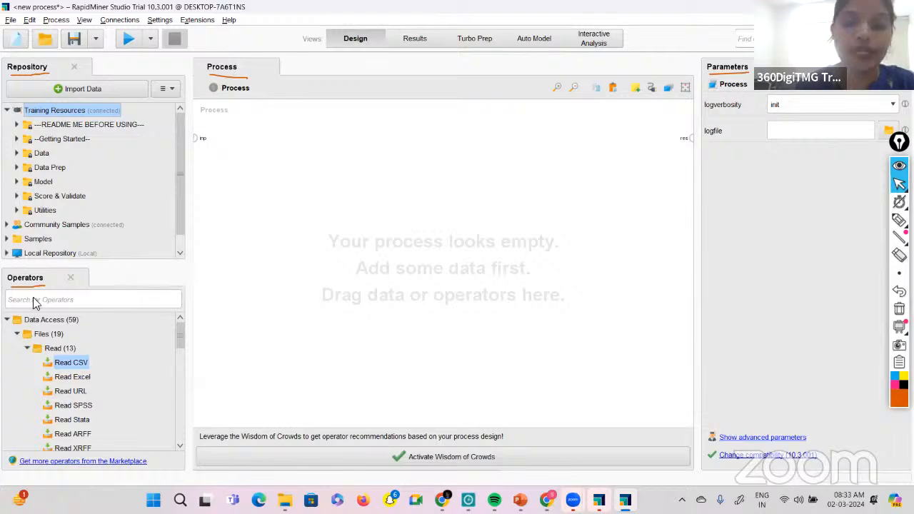
Check the GUI slide in PowerPoint, return to RapidMiner and collapse the Data Access operator group.
{"action": "left_click", "coordinate": [521, 500]}
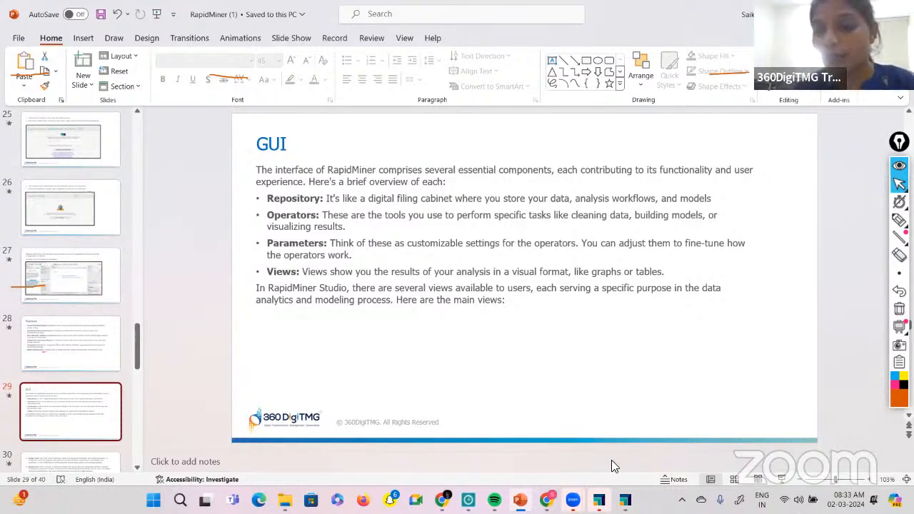
{"action": "left_click", "coordinate": [625, 500]}
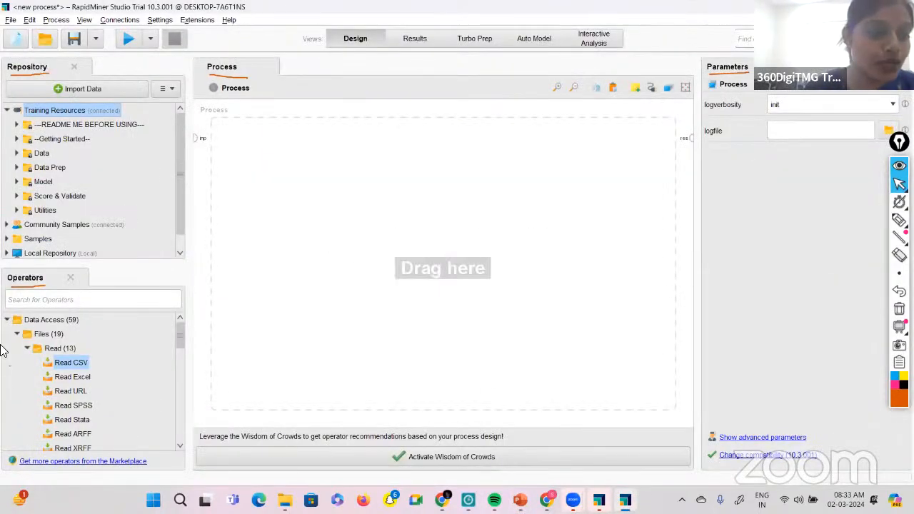
{"action": "left_click", "coordinate": [7, 320]}
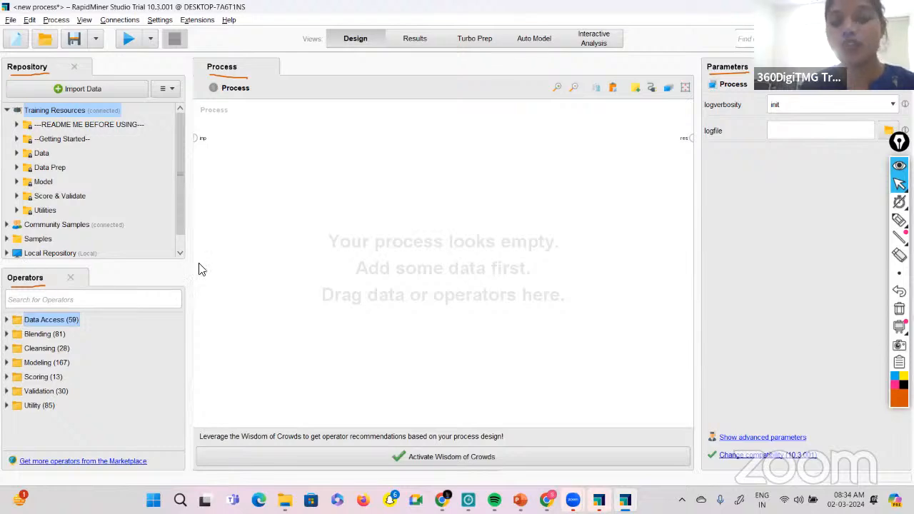
Read the component descriptions on PowerPoint's GUI slide again and return to the empty RapidMiner process.
{"action": "left_click", "coordinate": [518, 497]}
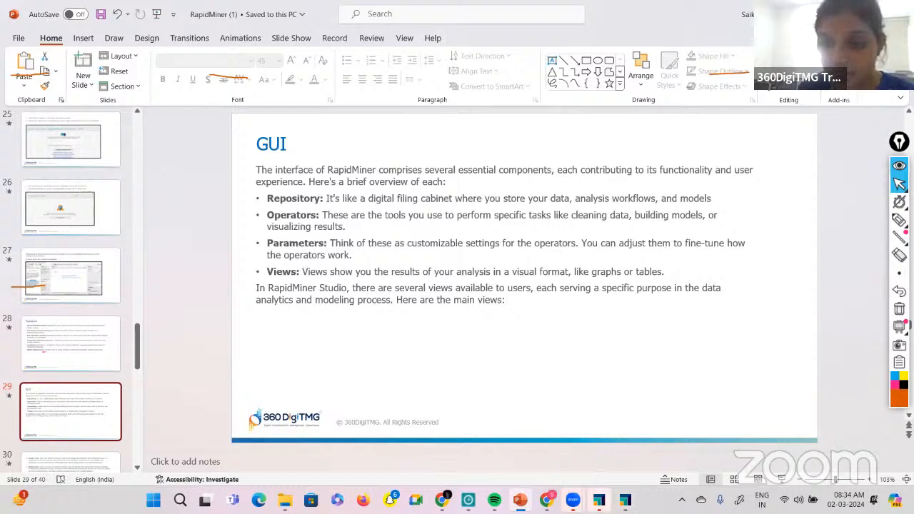
{"action": "mouse_move", "coordinate": [624, 500]}
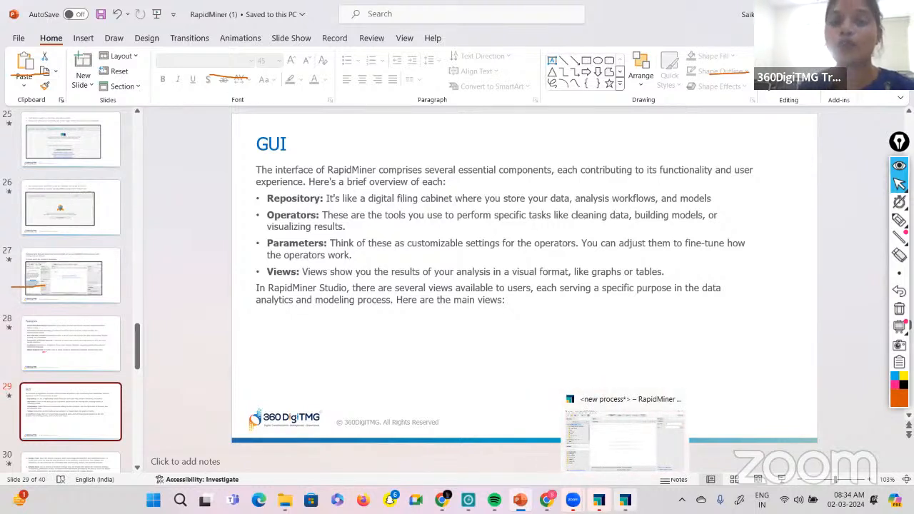
{"action": "left_click", "coordinate": [625, 500]}
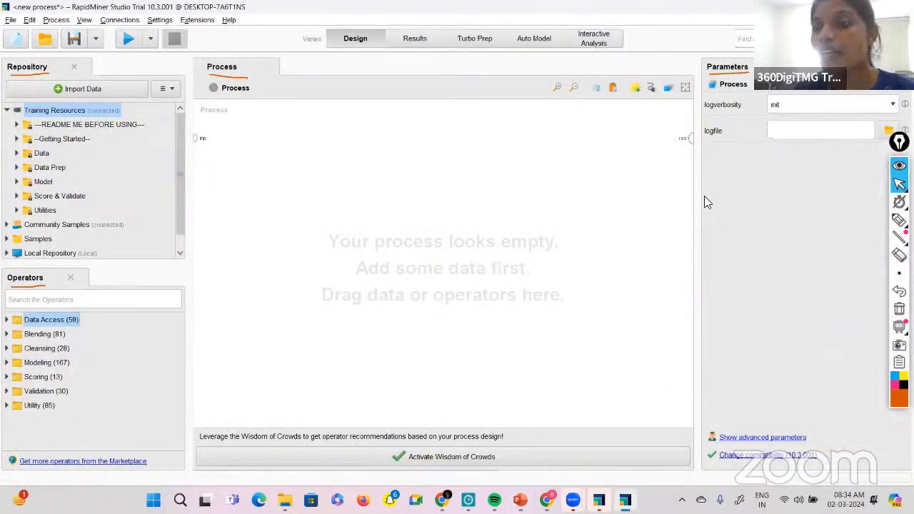
Add the Replace Missing Values operator from the Missing group under Cleansing to the process and view the choices for its default parameter.
{"action": "left_click", "coordinate": [7, 350]}
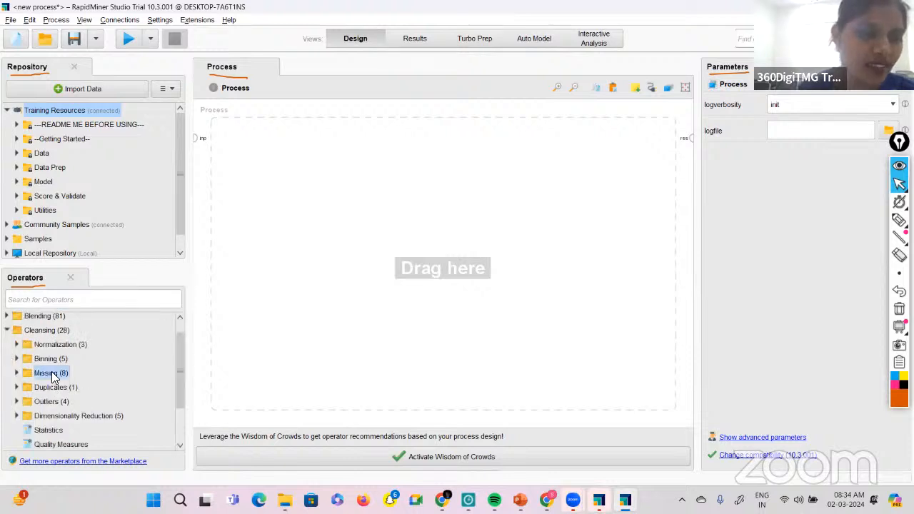
{"action": "left_click", "coordinate": [16, 373]}
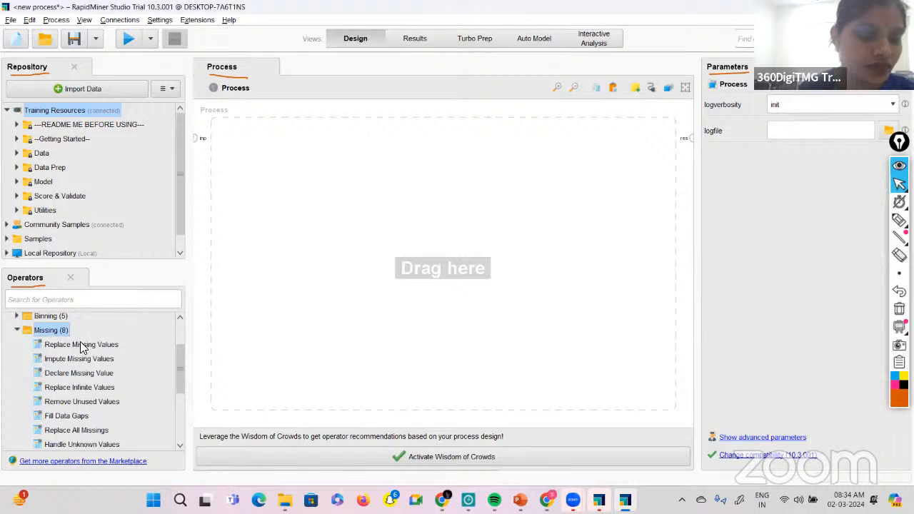
{"action": "left_click_drag", "start_coordinate": [81, 347], "coordinate": [307, 158]}
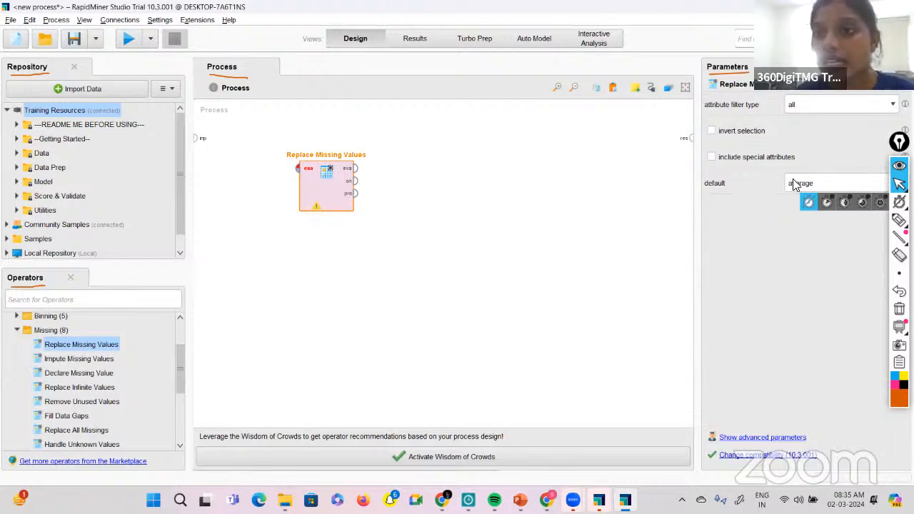
{"action": "left_click", "coordinate": [825, 187]}
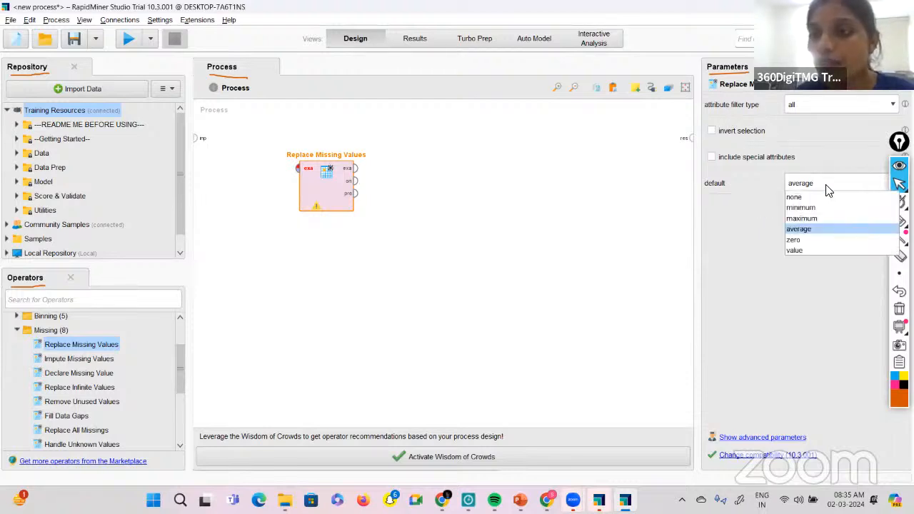
{"action": "left_click", "coordinate": [743, 293]}
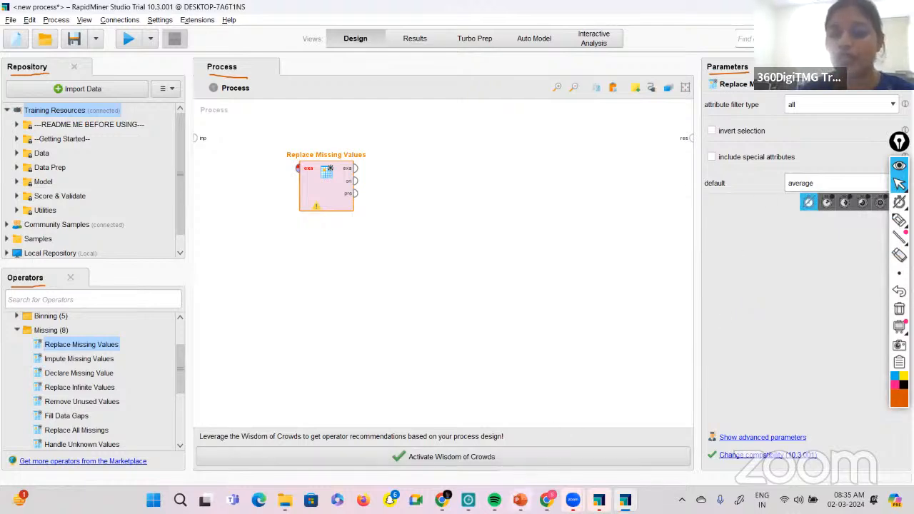
Consult the GUI slide in PowerPoint, return to RapidMiner and delete the Replace Missing Values operator.
{"action": "left_click", "coordinate": [520, 500]}
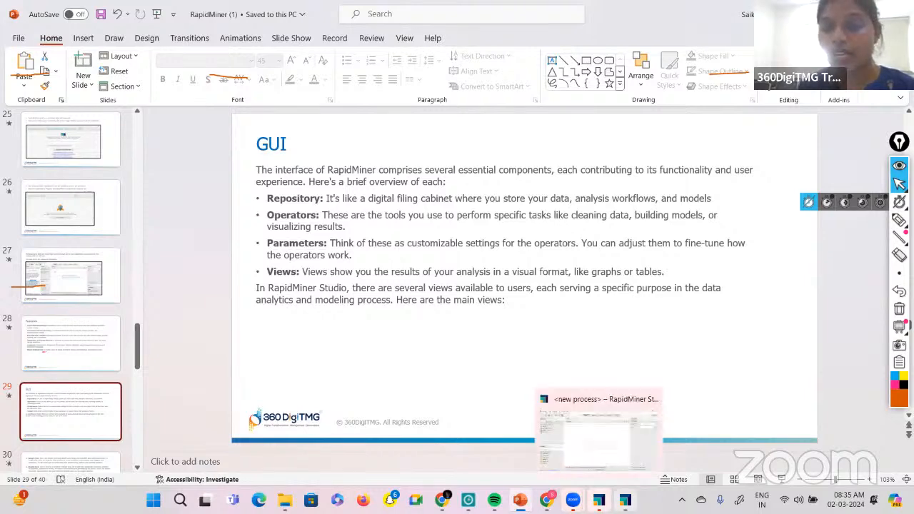
{"action": "left_click", "coordinate": [624, 499]}
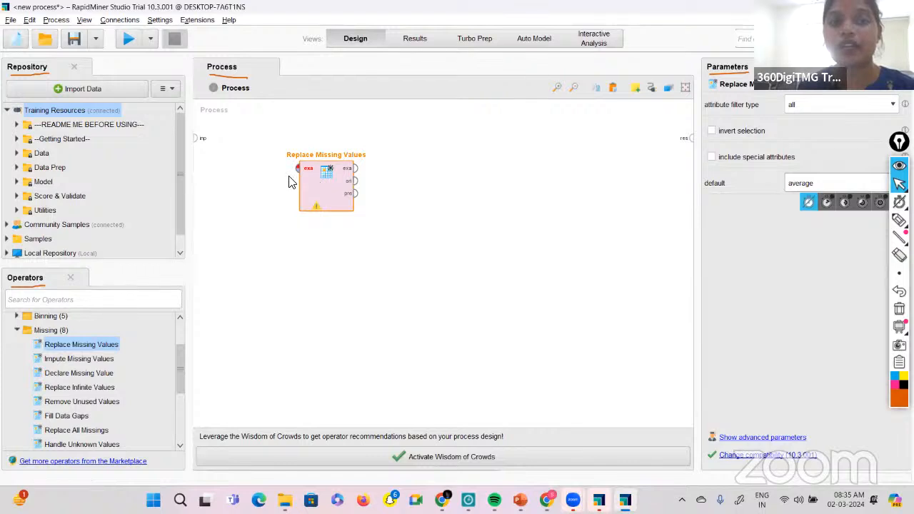
{"action": "key", "text": "Delete"}
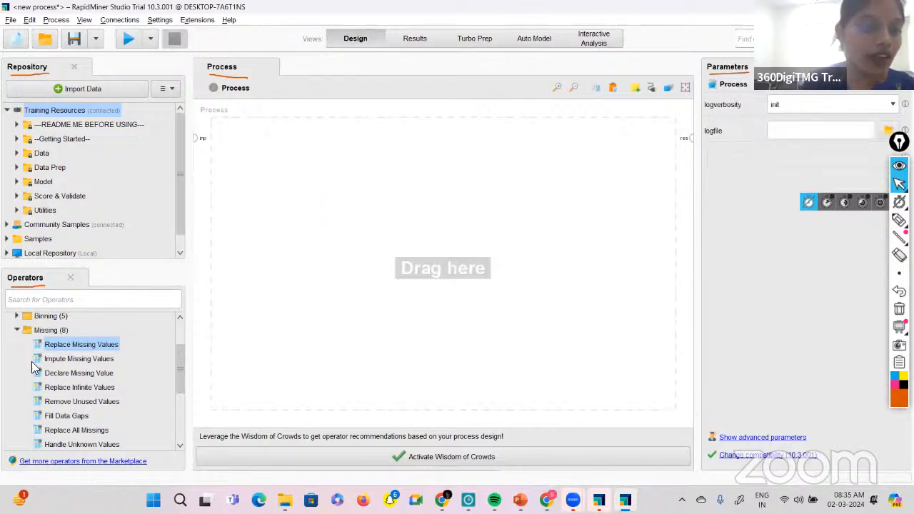
Add the Read CSV operator from the Read file operators under Data Access to the process and place the cursor in its csv file parameter.
{"action": "scroll", "coordinate": [20, 403], "scroll_direction": "down", "scroll_amount": 2}
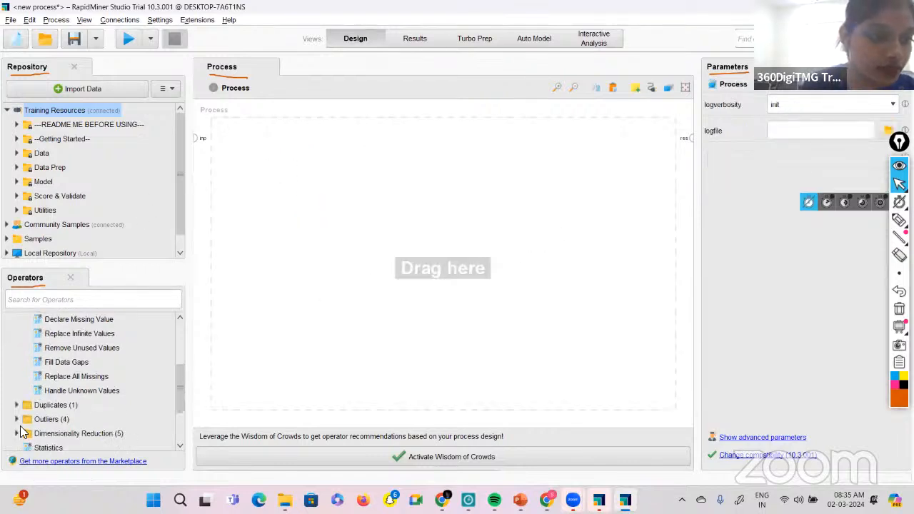
{"action": "scroll", "coordinate": [21, 430], "scroll_direction": "up", "scroll_amount": 1}
{"action": "scroll", "coordinate": [14, 357], "scroll_direction": "up", "scroll_amount": 2}
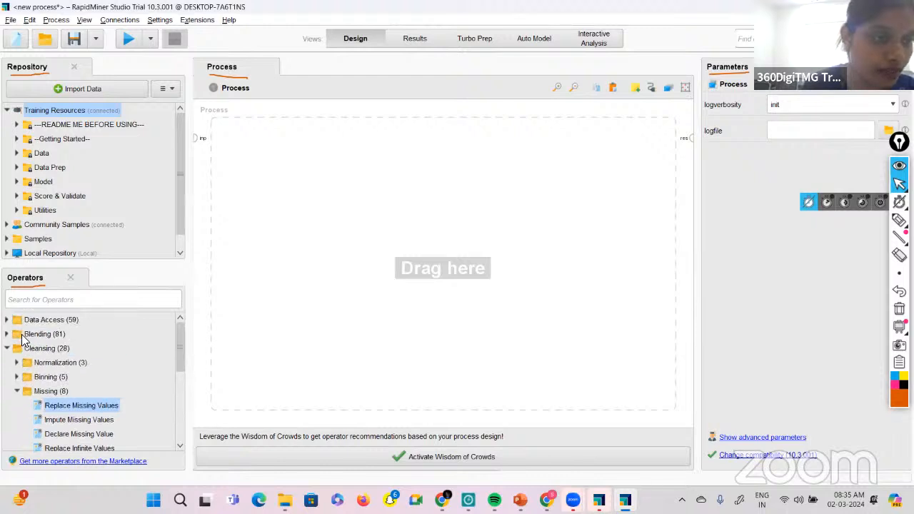
{"action": "left_click", "coordinate": [8, 320]}
{"action": "left_click", "coordinate": [64, 392]}
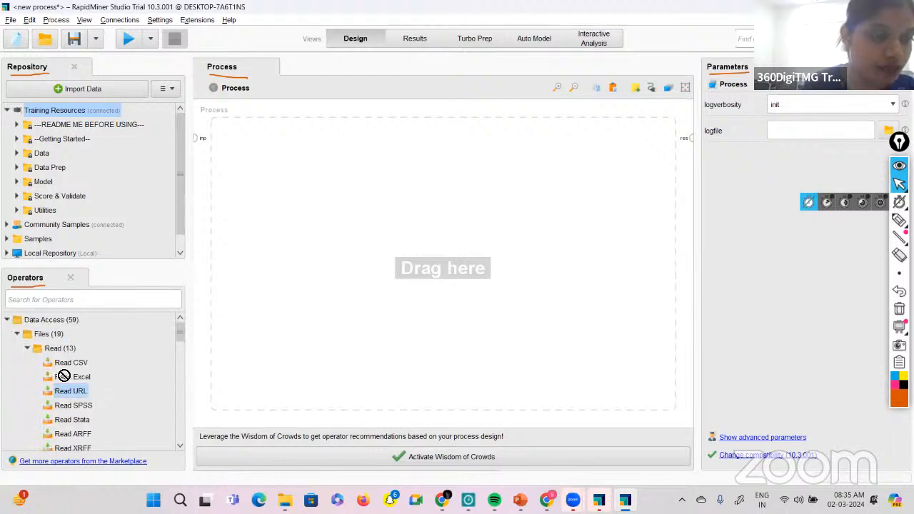
{"action": "left_click_drag", "start_coordinate": [70, 364], "coordinate": [82, 378]}
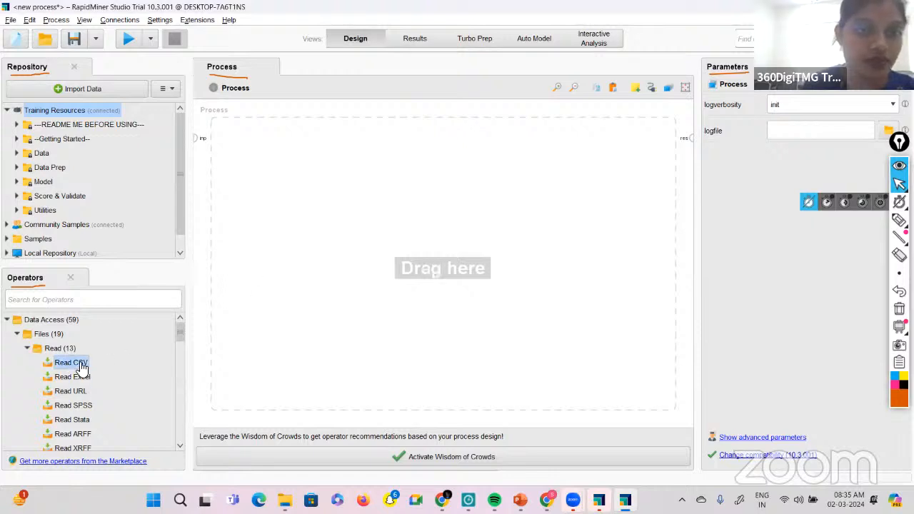
{"action": "double_click", "coordinate": [81, 366]}
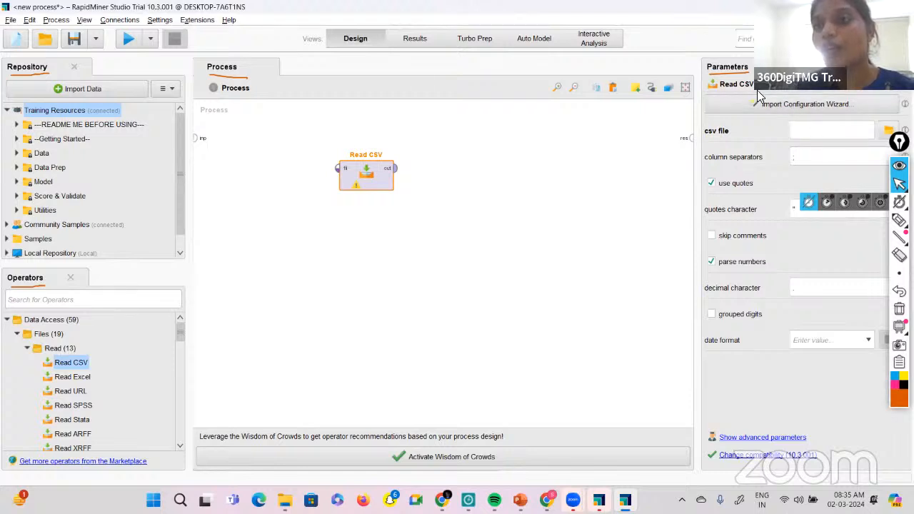
{"action": "left_click", "coordinate": [798, 133]}
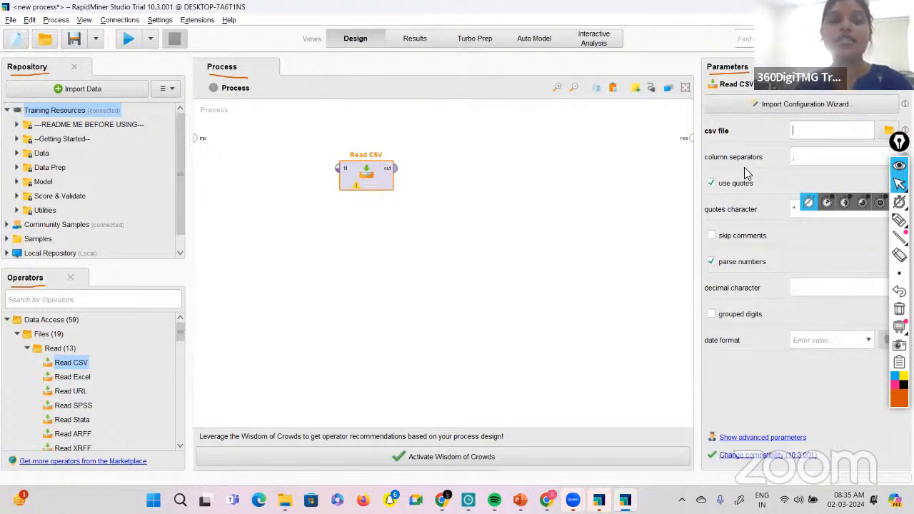
{"action": "mouse_move", "coordinate": [71, 362]}
{"action": "left_mouse_down"}
{"action": "mouse_move", "coordinate": [95, 342]}
{"action": "mouse_move", "coordinate": [64, 361]}
{"action": "left_mouse_up"}
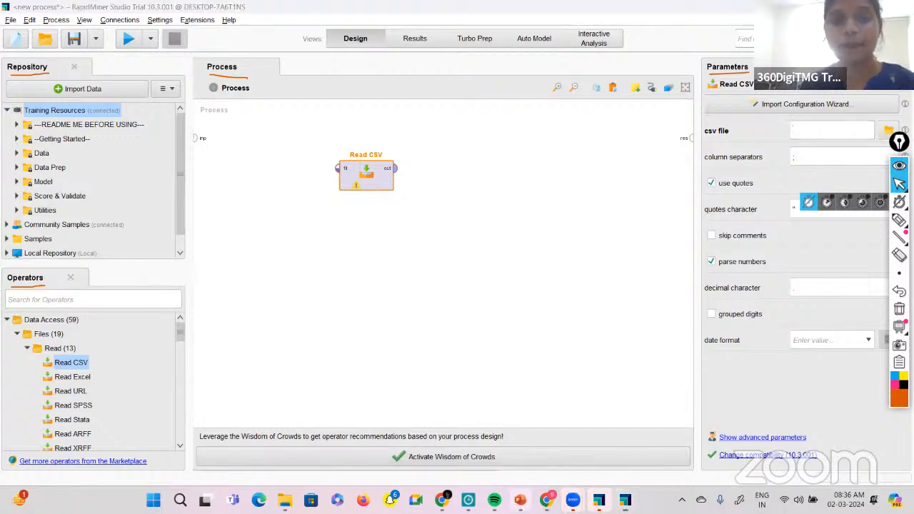
Review the Views description on PowerPoint's GUI slide, switching briefly to the RapidMiner process with Read CSV and back to the slide.
{"action": "left_click", "coordinate": [520, 499]}
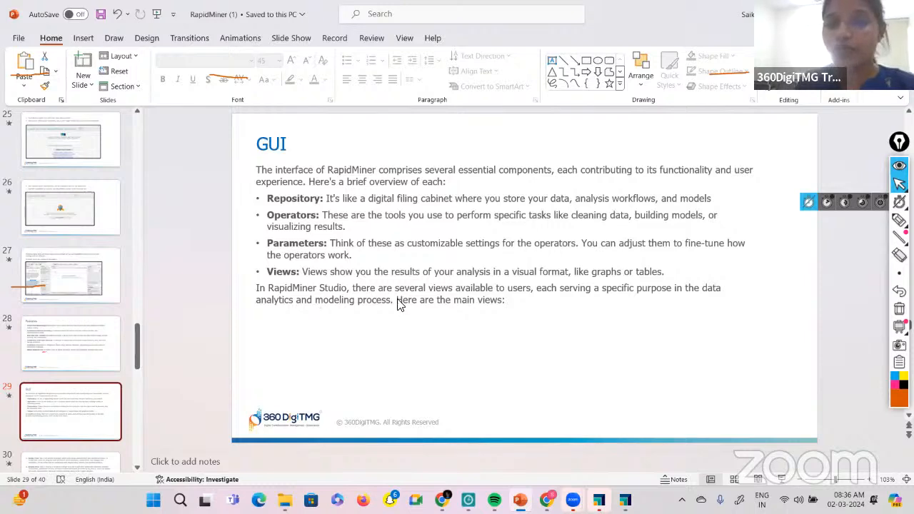
{"action": "left_click", "coordinate": [625, 499]}
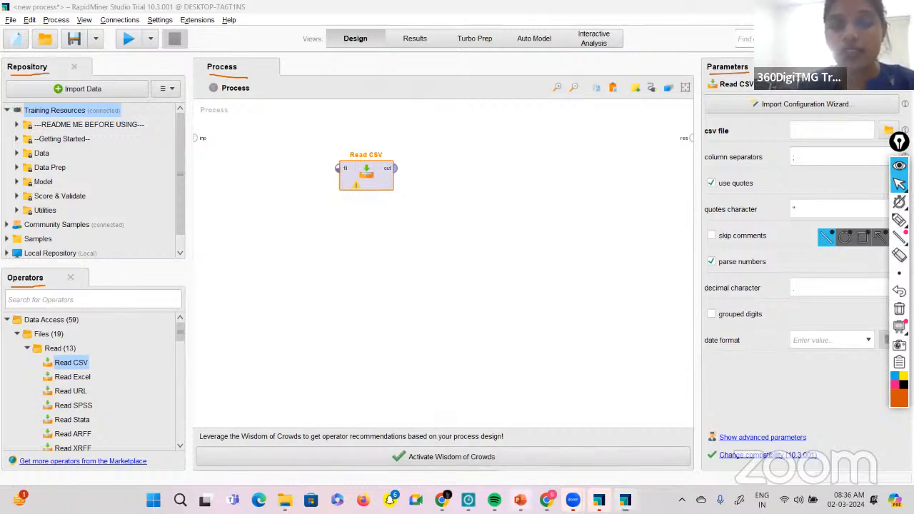
{"action": "left_click", "coordinate": [520, 500]}
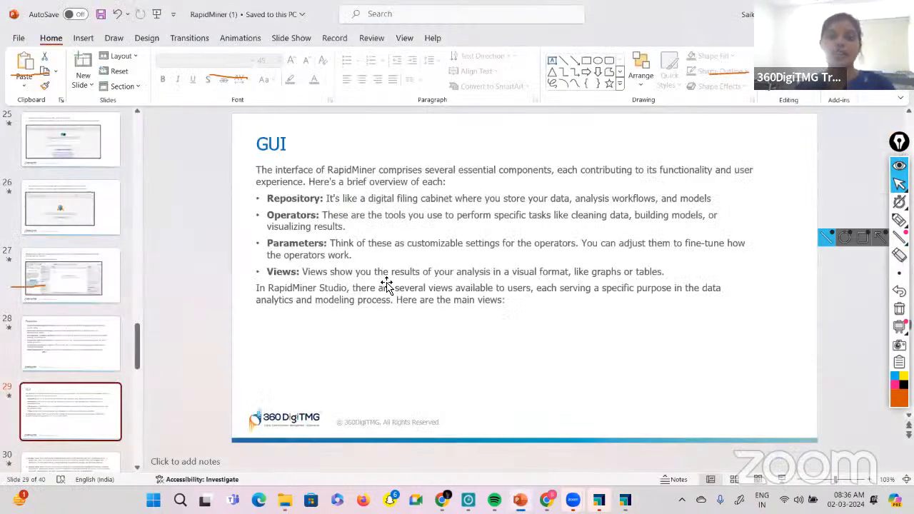
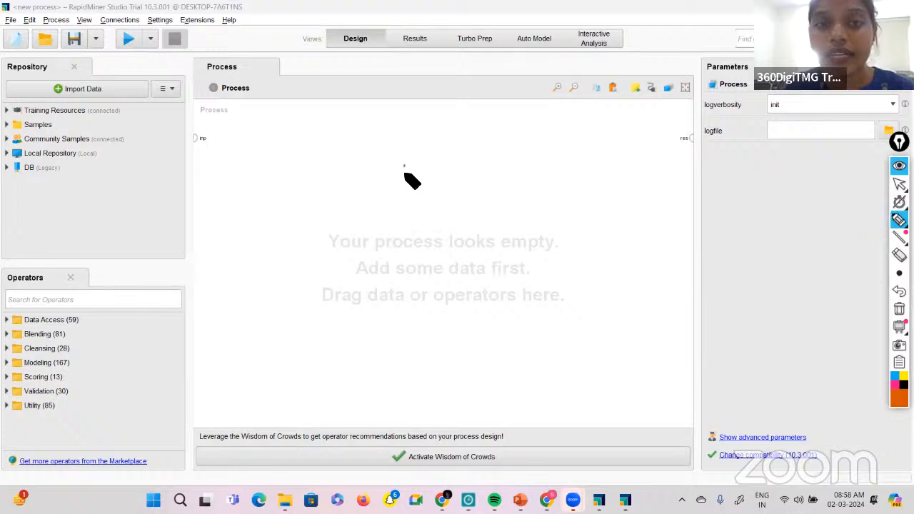
Handwrite the underlined word "Inbuild" on the process canvas with a downward arrow, and underline Repository and Samples in the annotation pen.
{"action": "left_click_drag", "start_coordinate": [397, 164], "coordinate": [404, 175]}
{"action": "mouse_move", "coordinate": [409, 175]}
{"action": "left_mouse_down"}
{"action": "mouse_move", "coordinate": [472, 164]}
{"action": "mouse_move", "coordinate": [454, 174]}
{"action": "left_mouse_up"}
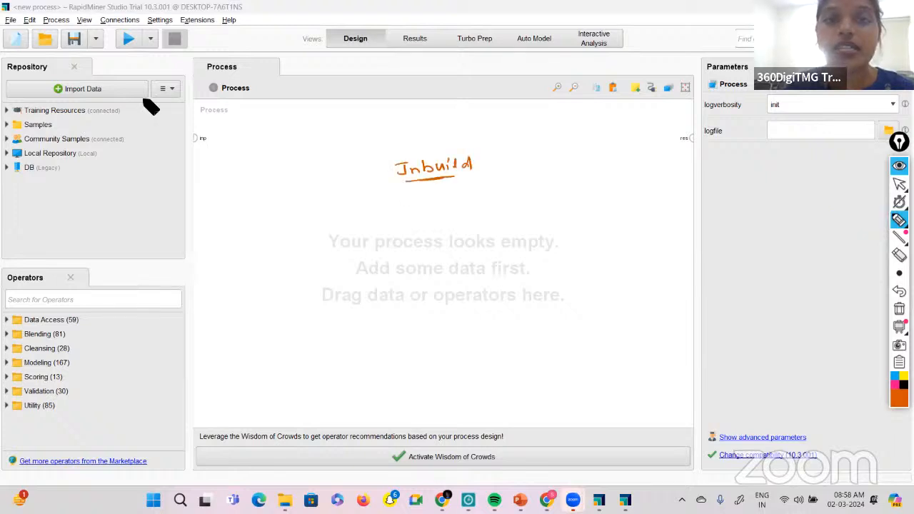
{"action": "left_click_drag", "start_coordinate": [14, 73], "coordinate": [37, 73]}
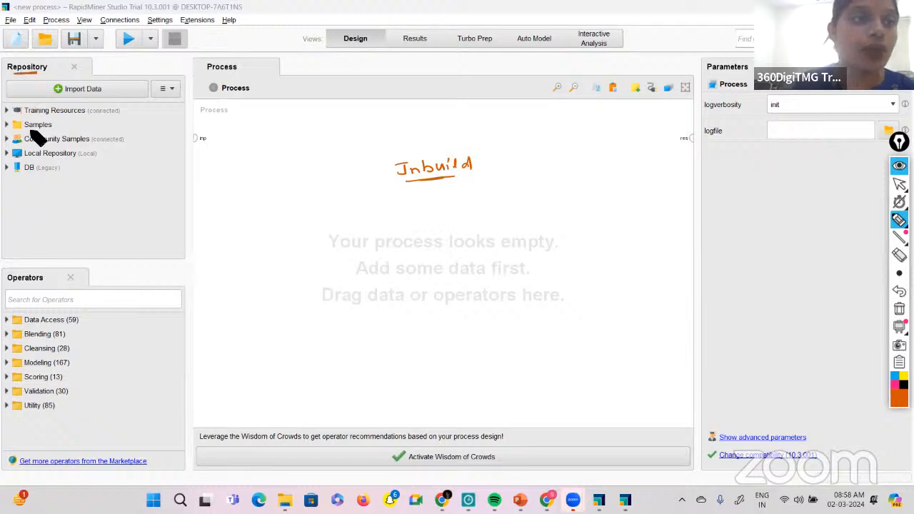
{"action": "left_click_drag", "start_coordinate": [24, 129], "coordinate": [51, 129]}
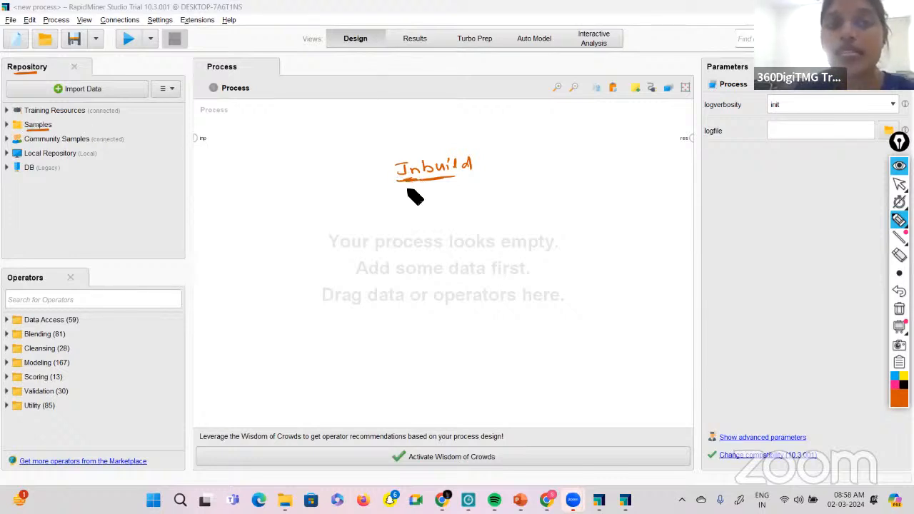
{"action": "left_click_drag", "start_coordinate": [403, 189], "coordinate": [416, 184]}
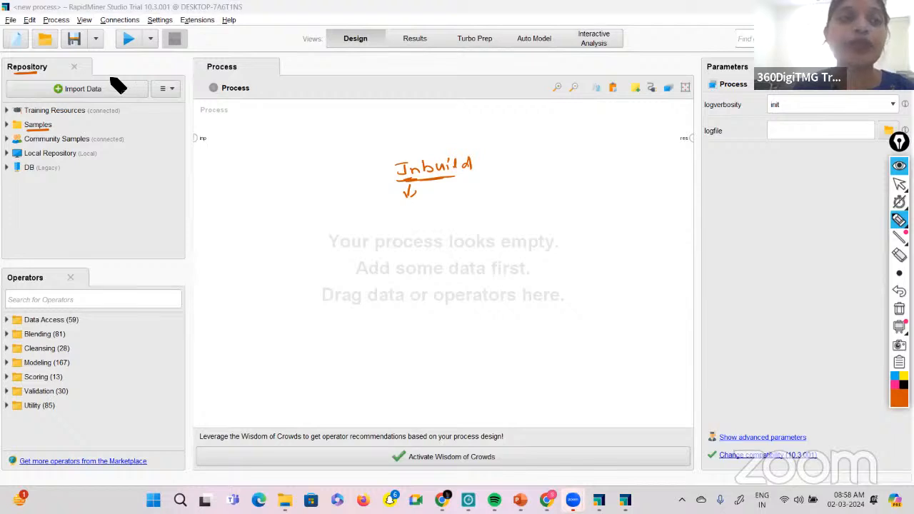
Circle Import Data and draw an arrow beside Samples, clear all pen annotations and return to the normal pointer.
{"action": "mouse_move", "coordinate": [109, 79]}
{"action": "left_mouse_down"}
{"action": "mouse_move", "coordinate": [53, 105]}
{"action": "mouse_move", "coordinate": [115, 100]}
{"action": "left_mouse_up"}
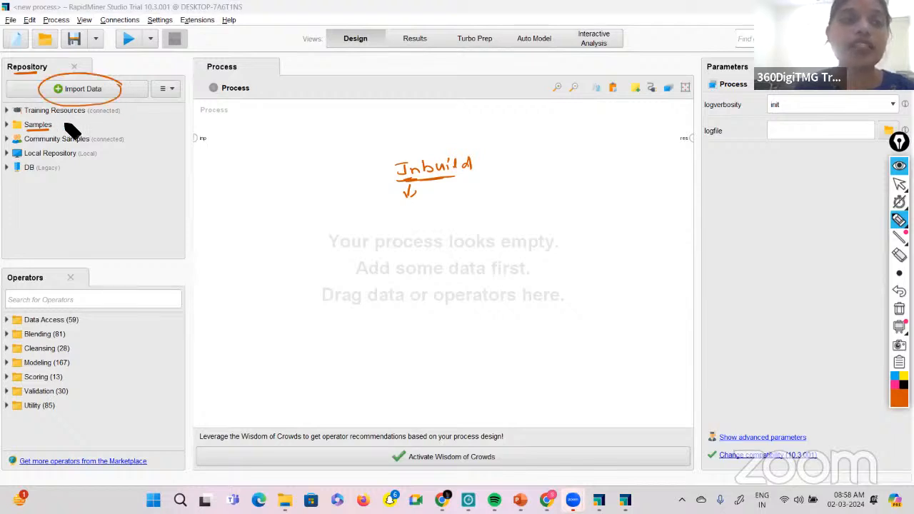
{"action": "left_click_drag", "start_coordinate": [66, 123], "coordinate": [141, 125]}
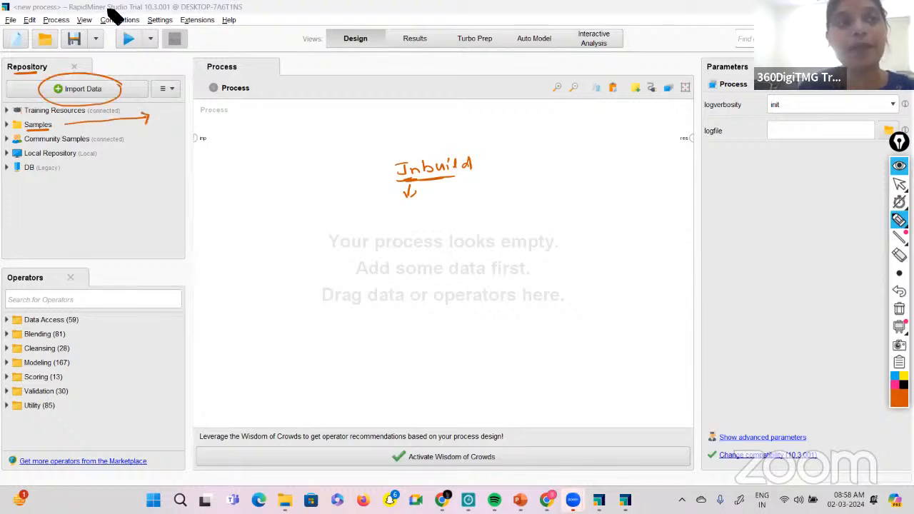
{"action": "left_click_drag", "start_coordinate": [112, 11], "coordinate": [133, 108]}
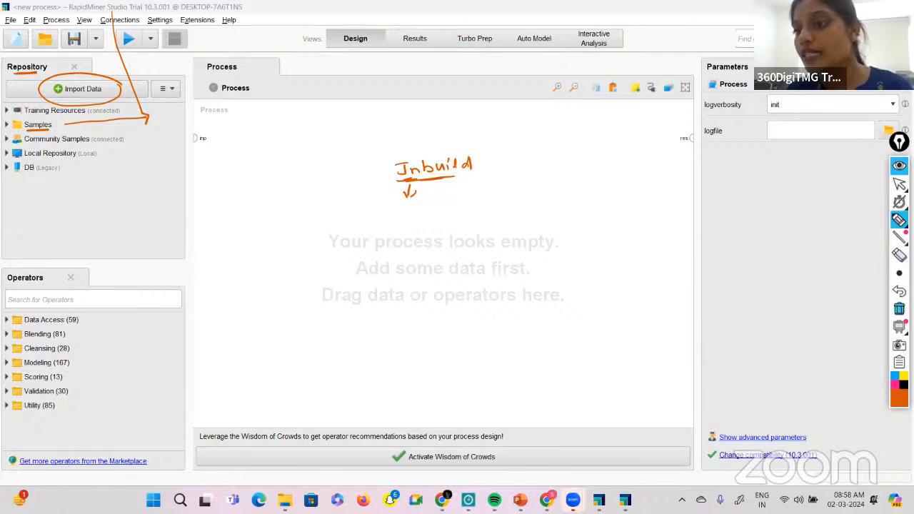
{"action": "left_click", "coordinate": [899, 309]}
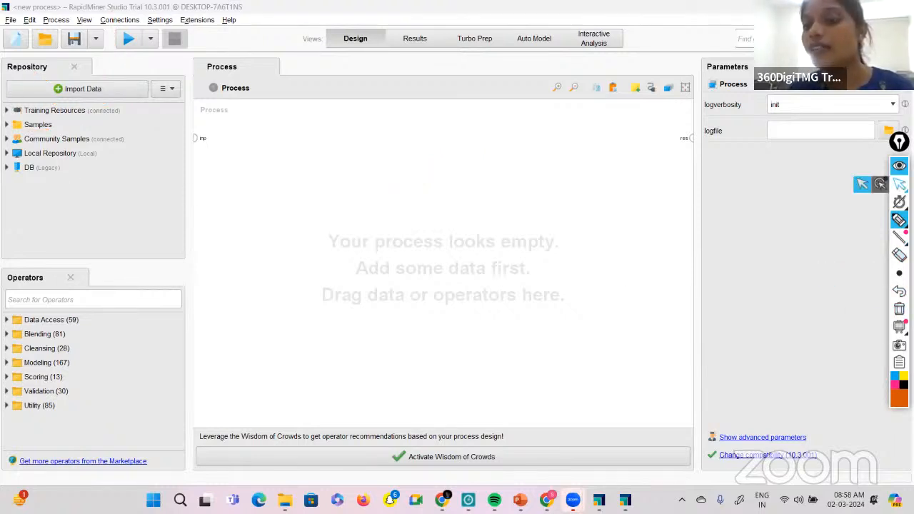
{"action": "left_click", "coordinate": [860, 187]}
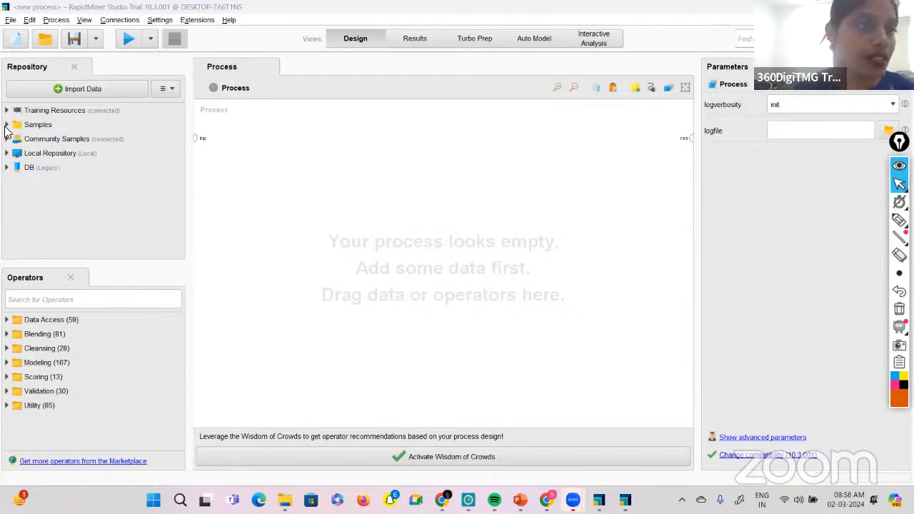
Expand the Samples repository and its data folder and browse the sample data sets.
{"action": "left_click", "coordinate": [6, 125]}
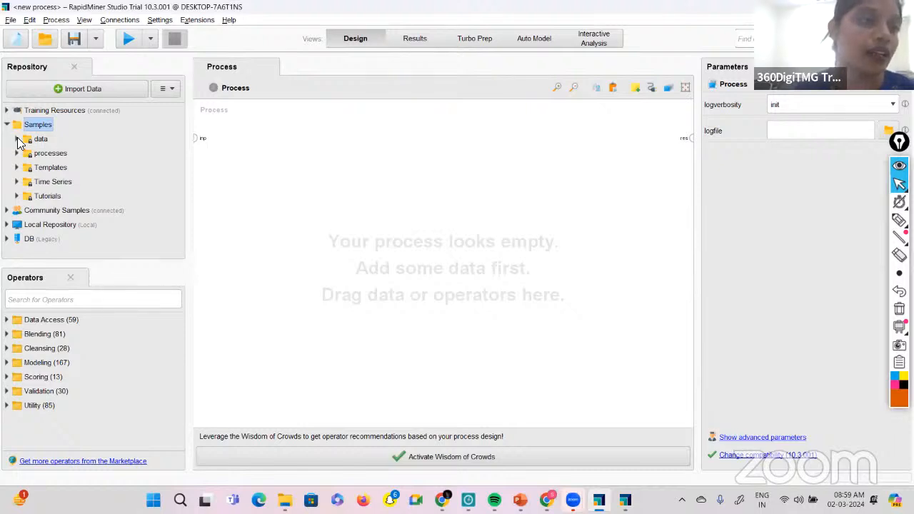
{"action": "left_click", "coordinate": [17, 139]}
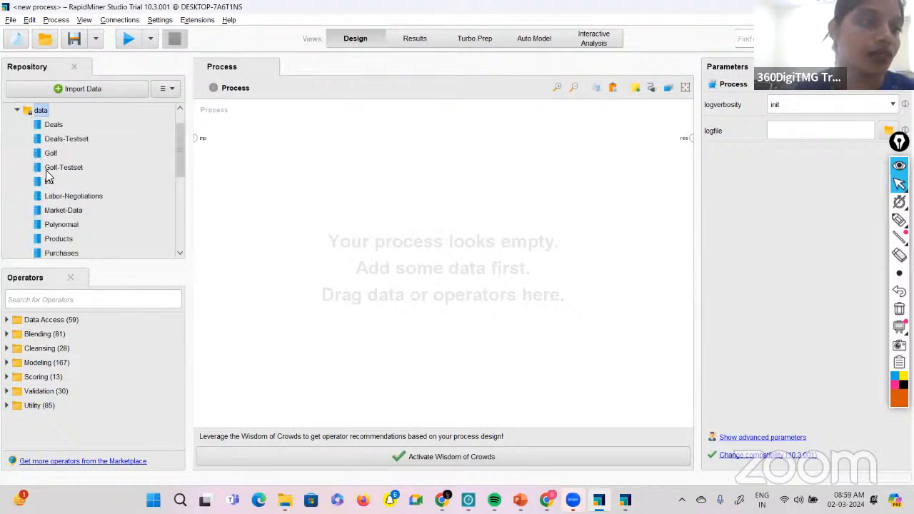
{"action": "scroll", "coordinate": [46, 182], "scroll_direction": "down", "scroll_amount": 2}
{"action": "scroll", "coordinate": [47, 192], "scroll_direction": "down", "scroll_amount": 3}
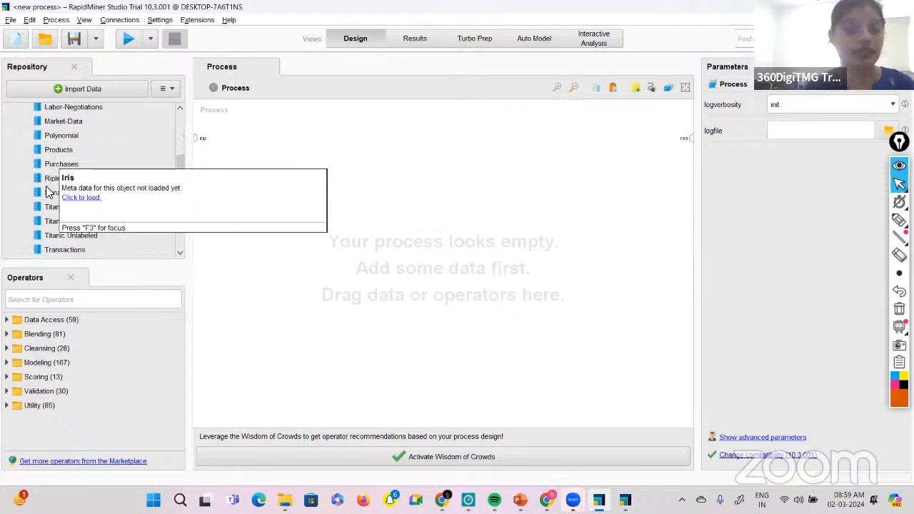
{"action": "scroll", "coordinate": [60, 205], "scroll_direction": "up", "scroll_amount": 6}
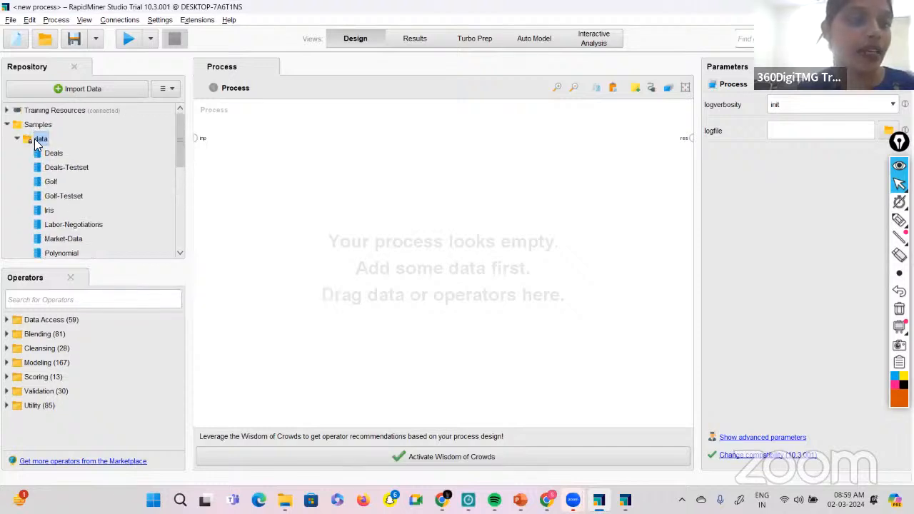
{"action": "scroll", "coordinate": [79, 200], "scroll_direction": "down", "scroll_amount": 5}
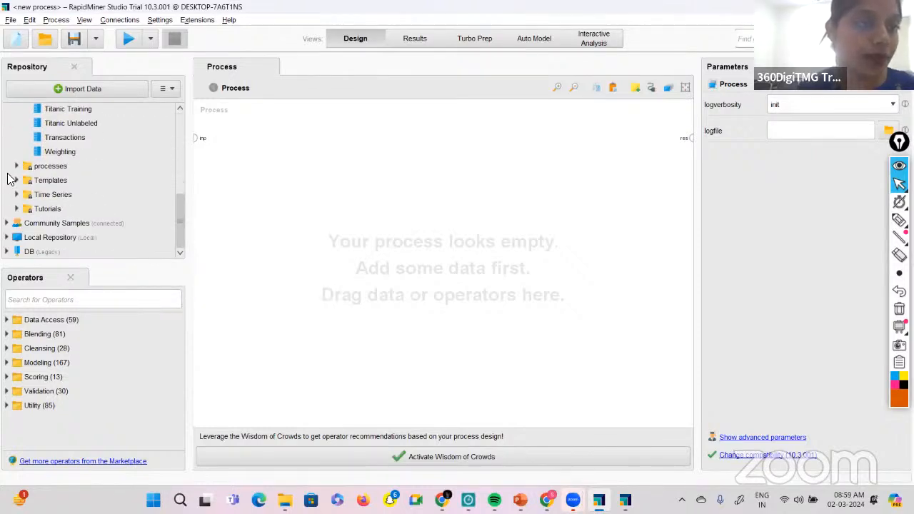
Expand the processes, Templates, Time Series and Tutorials folders under Samples to examine their contents.
{"action": "left_click", "coordinate": [16, 166]}
{"action": "scroll", "coordinate": [56, 184], "scroll_direction": "down", "scroll_amount": 2}
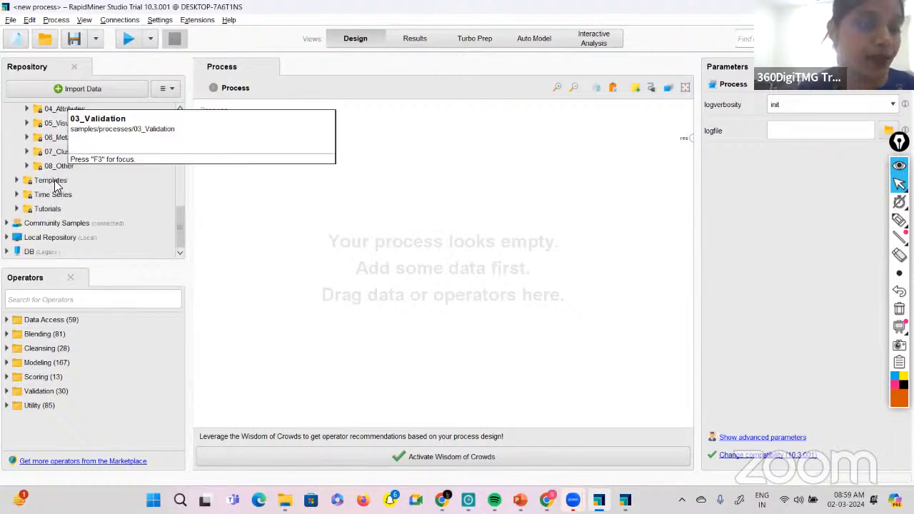
{"action": "left_click", "coordinate": [17, 180]}
{"action": "scroll", "coordinate": [20, 185], "scroll_direction": "down", "scroll_amount": 2}
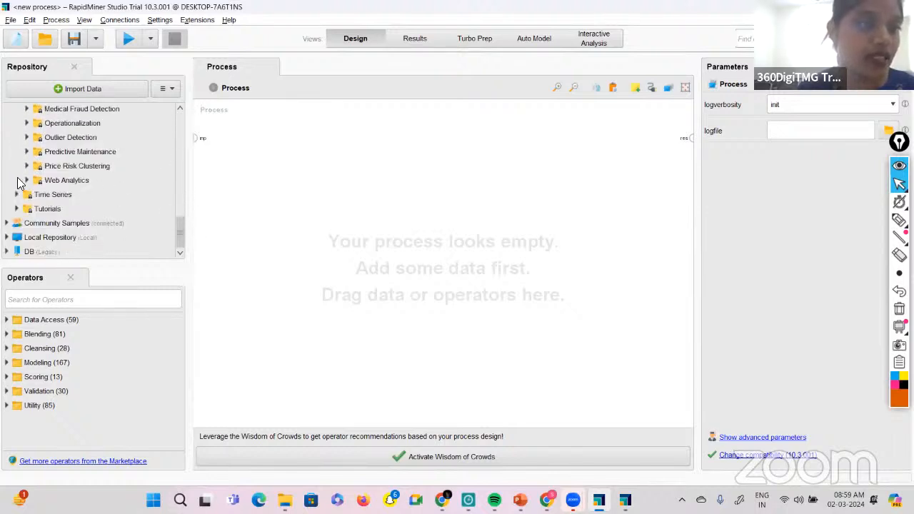
{"action": "left_click", "coordinate": [17, 194]}
{"action": "scroll", "coordinate": [19, 198], "scroll_direction": "down", "scroll_amount": 2}
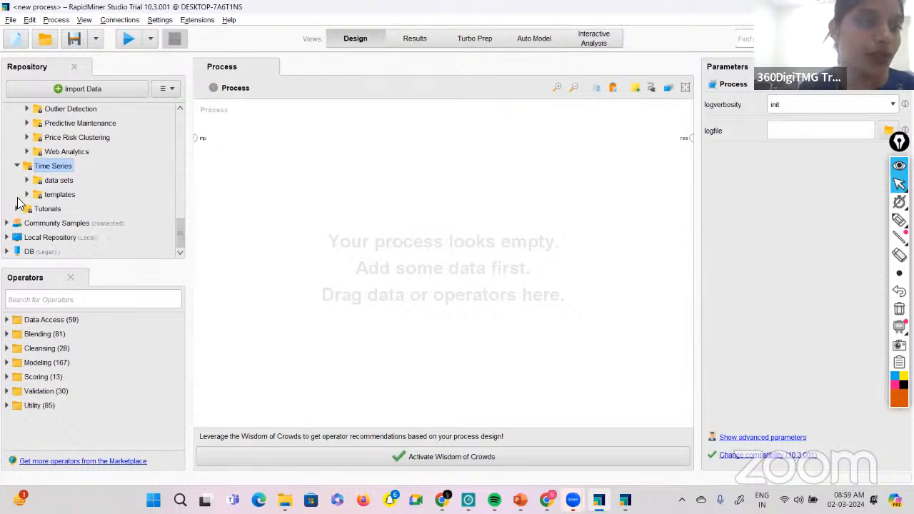
{"action": "left_click", "coordinate": [17, 209]}
{"action": "scroll", "coordinate": [21, 212], "scroll_direction": "down", "scroll_amount": 2}
{"action": "scroll", "coordinate": [94, 215], "scroll_direction": "up", "scroll_amount": 6}
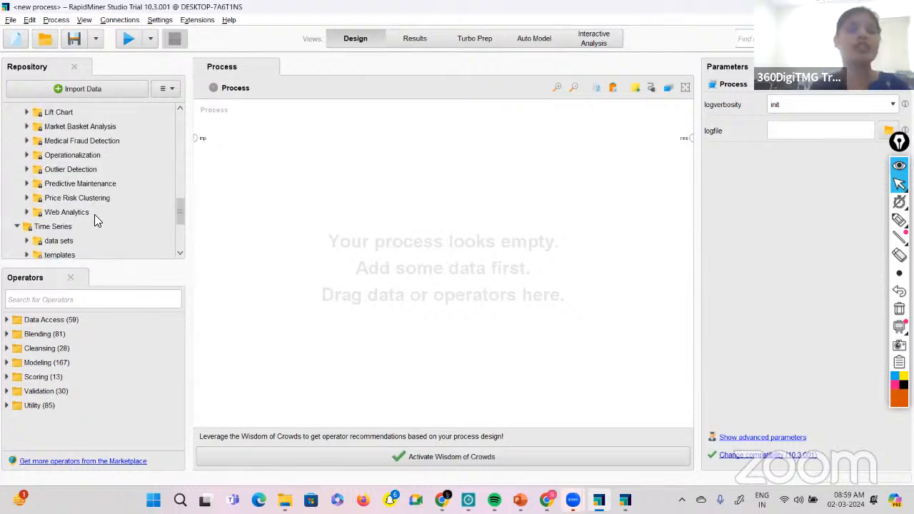
Add the Titanic data set from the Samples data folder to the process canvas.
{"action": "scroll", "coordinate": [94, 214], "scroll_direction": "up", "scroll_amount": 3}
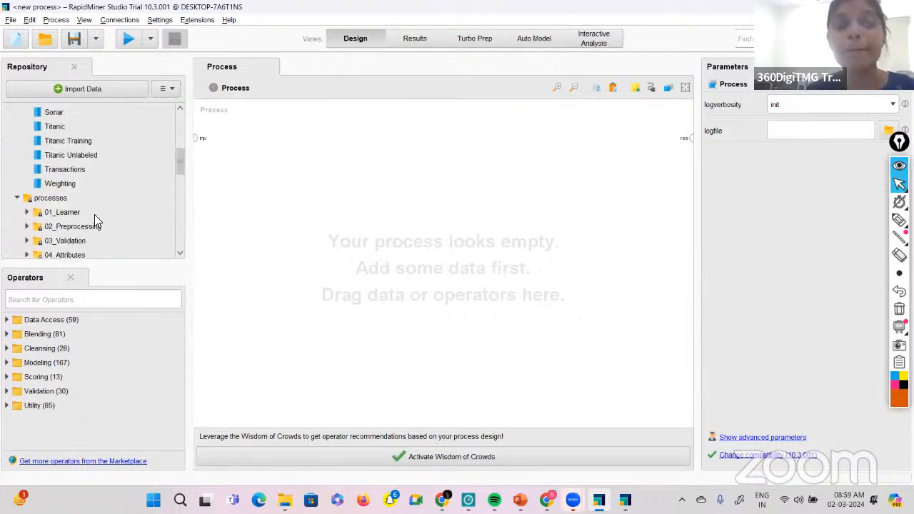
{"action": "scroll", "coordinate": [94, 214], "scroll_direction": "up", "scroll_amount": 4}
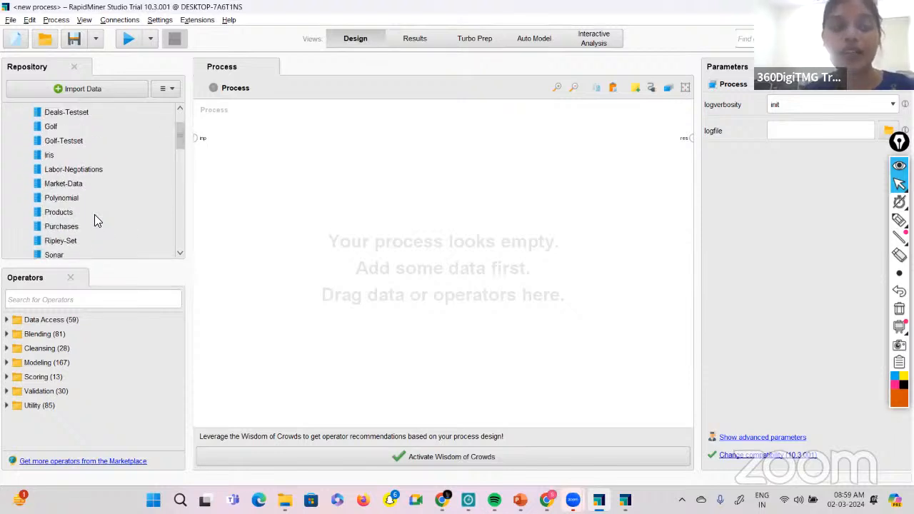
{"action": "scroll", "coordinate": [94, 214], "scroll_direction": "up", "scroll_amount": 2}
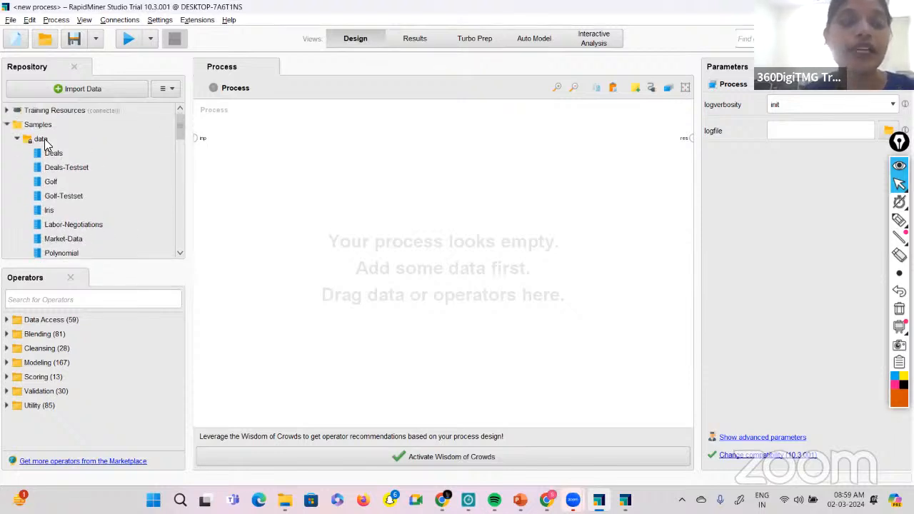
{"action": "scroll", "coordinate": [64, 210], "scroll_direction": "down", "scroll_amount": 2}
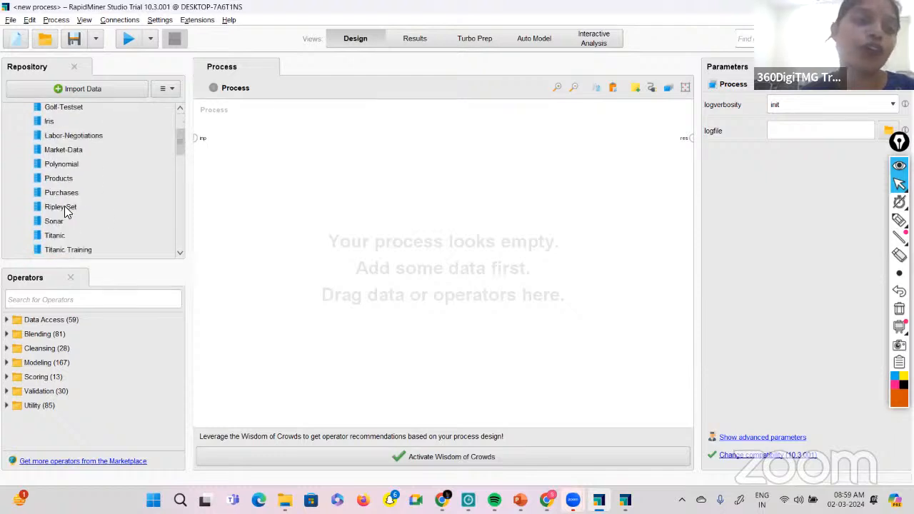
{"action": "scroll", "coordinate": [64, 211], "scroll_direction": "down", "scroll_amount": 1}
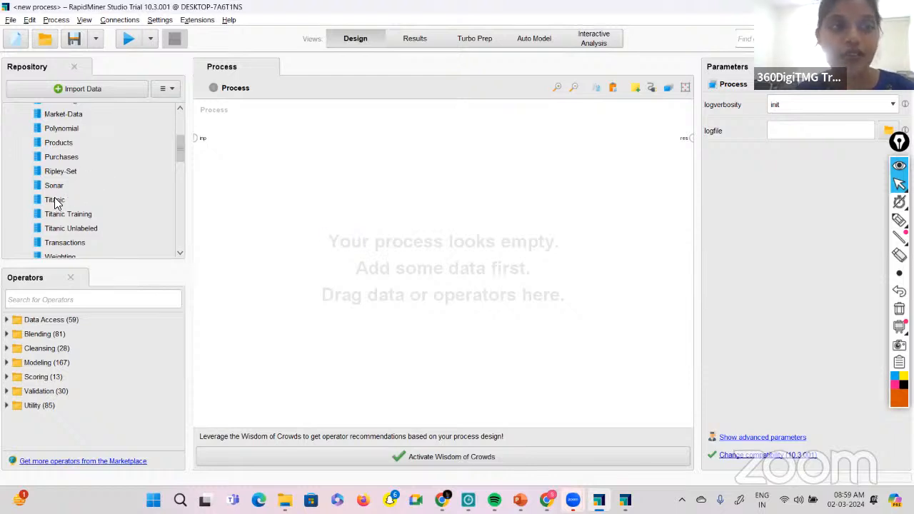
{"action": "left_click_drag", "start_coordinate": [60, 198], "coordinate": [307, 164]}
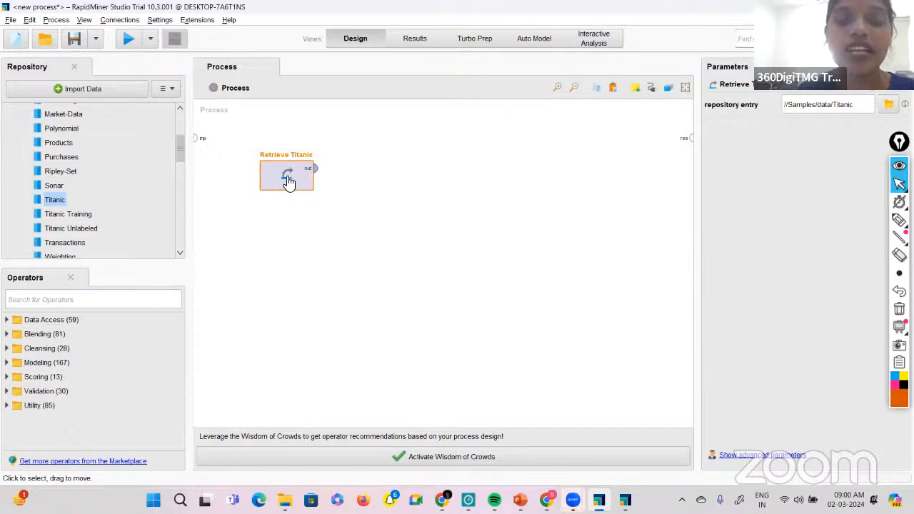
Connect the Retrieve Titanic output to the process result port, checking the Results view before and after connecting.
{"action": "left_click", "coordinate": [408, 40]}
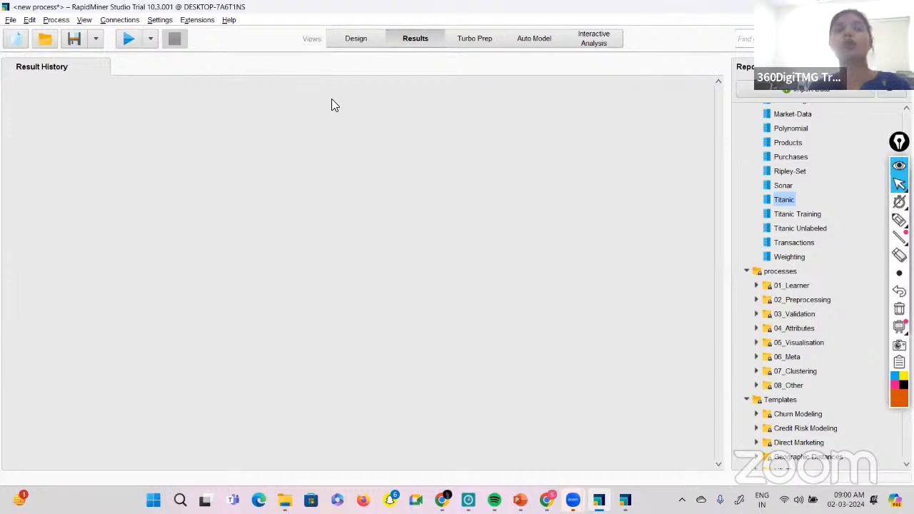
{"action": "left_click", "coordinate": [373, 34]}
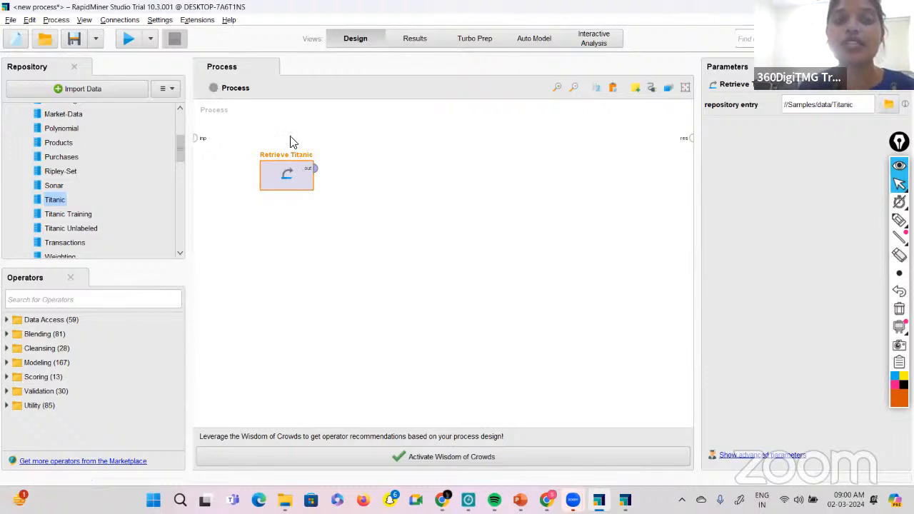
{"action": "left_click", "coordinate": [316, 170]}
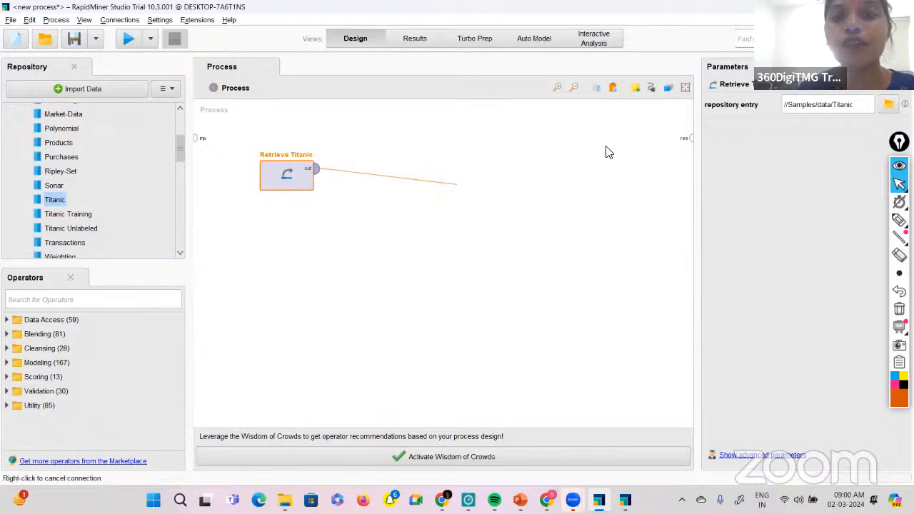
{"action": "left_click", "coordinate": [690, 138]}
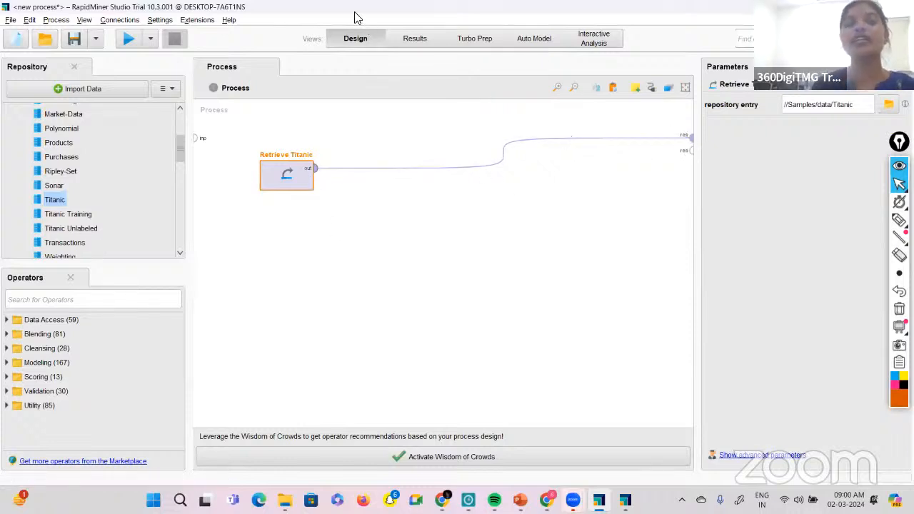
{"action": "left_click", "coordinate": [417, 40]}
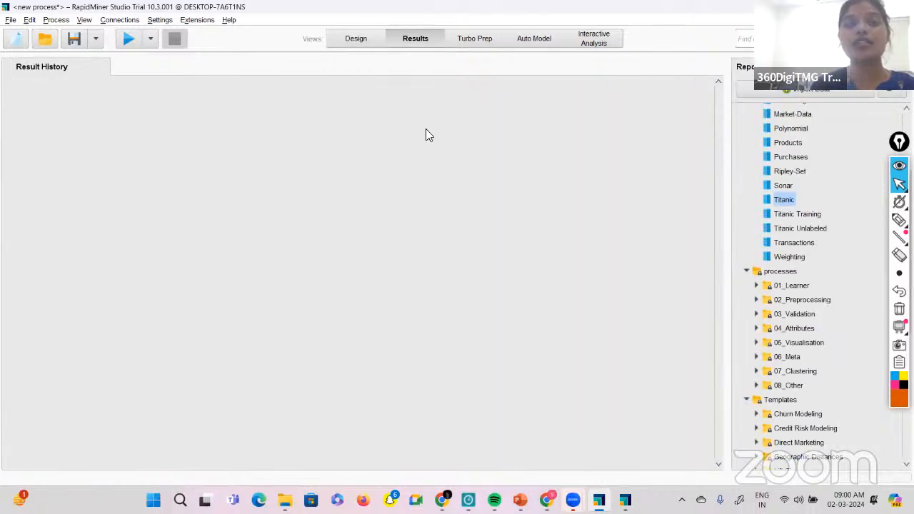
{"action": "left_click", "coordinate": [361, 38]}
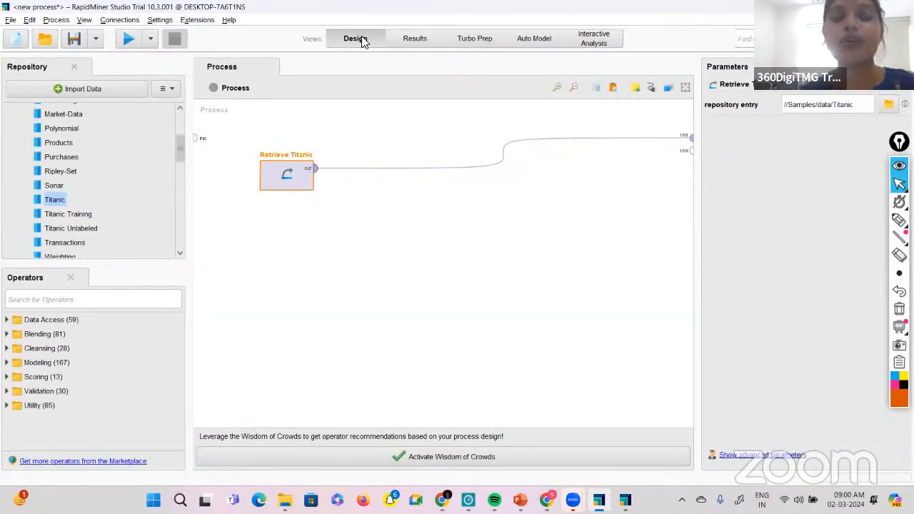
Run the process and browse the rows of the retrieved Titanic data in the results table.
{"action": "left_click", "coordinate": [48, 21]}
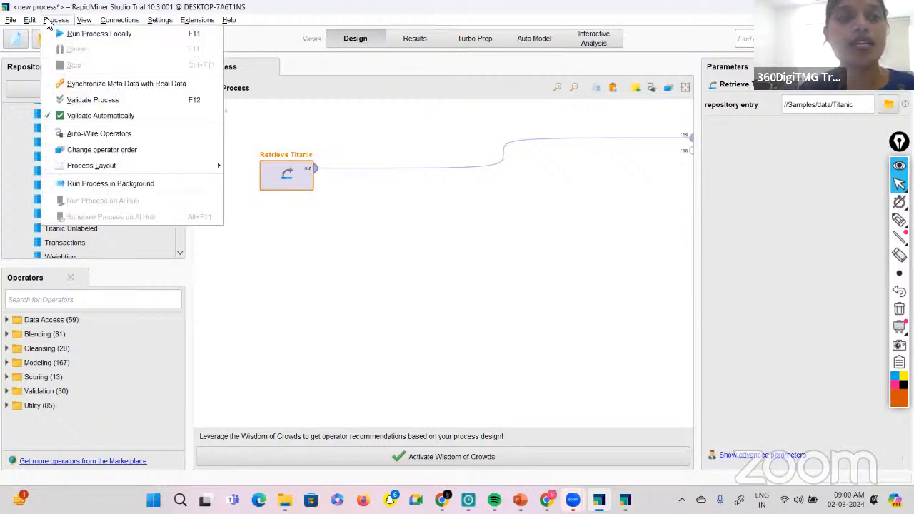
{"action": "left_click", "coordinate": [274, 120]}
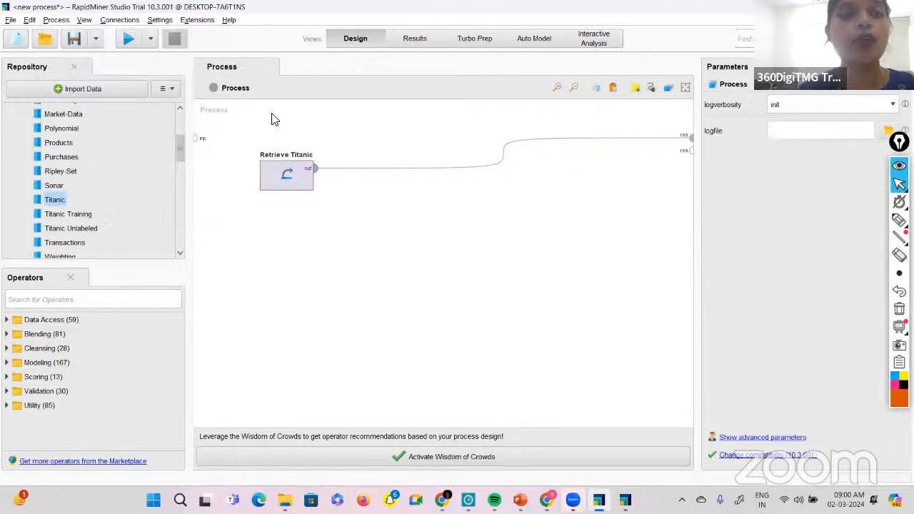
{"action": "left_click", "coordinate": [133, 41]}
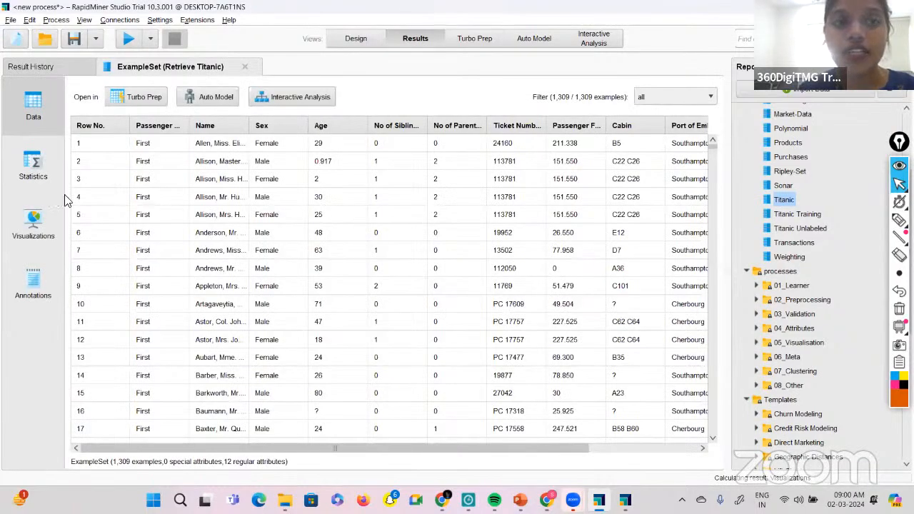
{"action": "scroll", "coordinate": [217, 364], "scroll_direction": "down", "scroll_amount": 14}
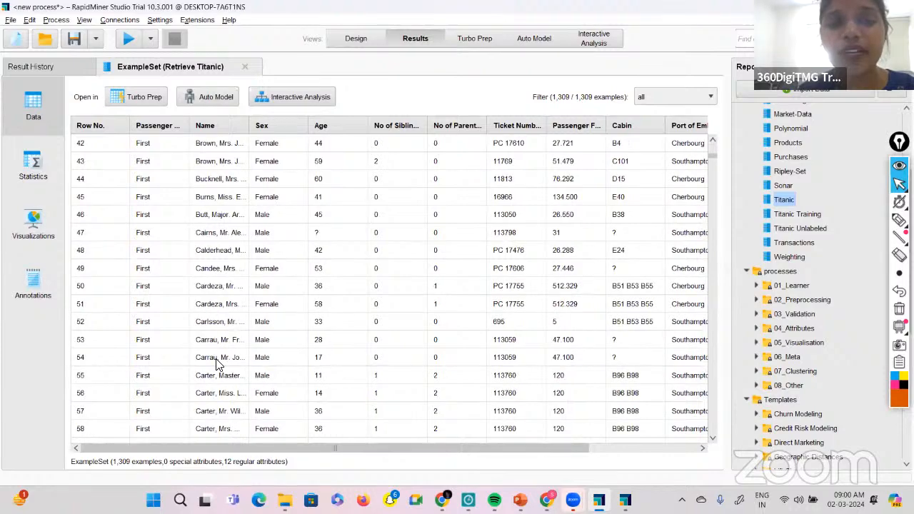
{"action": "scroll", "coordinate": [217, 364], "scroll_direction": "down", "scroll_amount": 20}
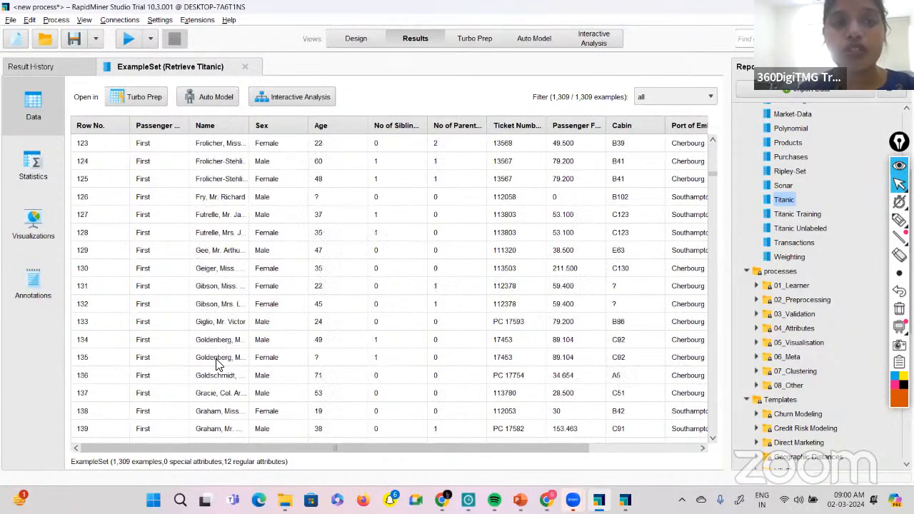
Return to the first rows of the Titanic results, go back to the Design view and review the data sets in the Samples data folder.
{"action": "scroll", "coordinate": [217, 364], "scroll_direction": "up", "scroll_amount": 20}
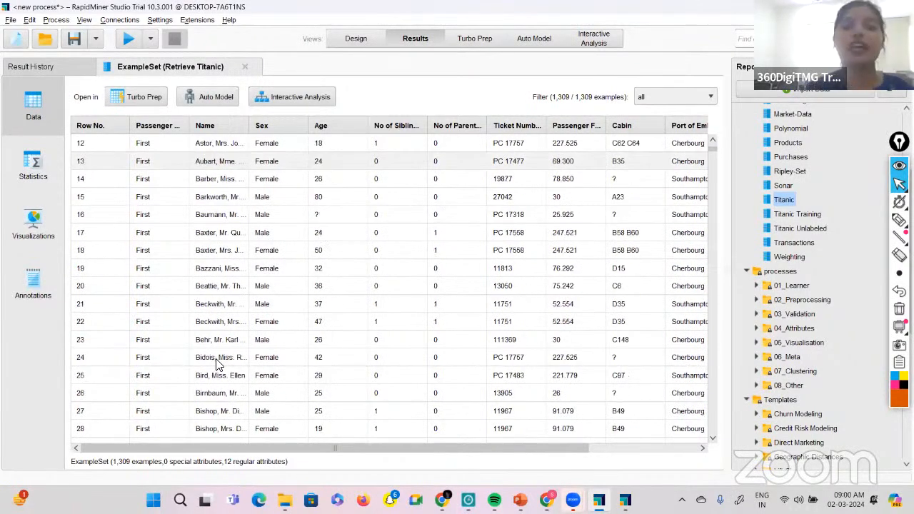
{"action": "scroll", "coordinate": [218, 364], "scroll_direction": "up", "scroll_amount": 4}
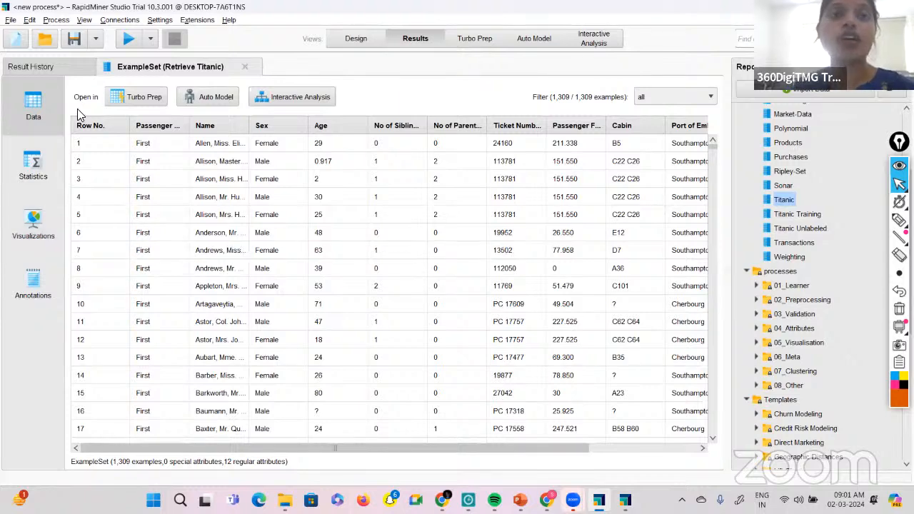
{"action": "left_click", "coordinate": [351, 40]}
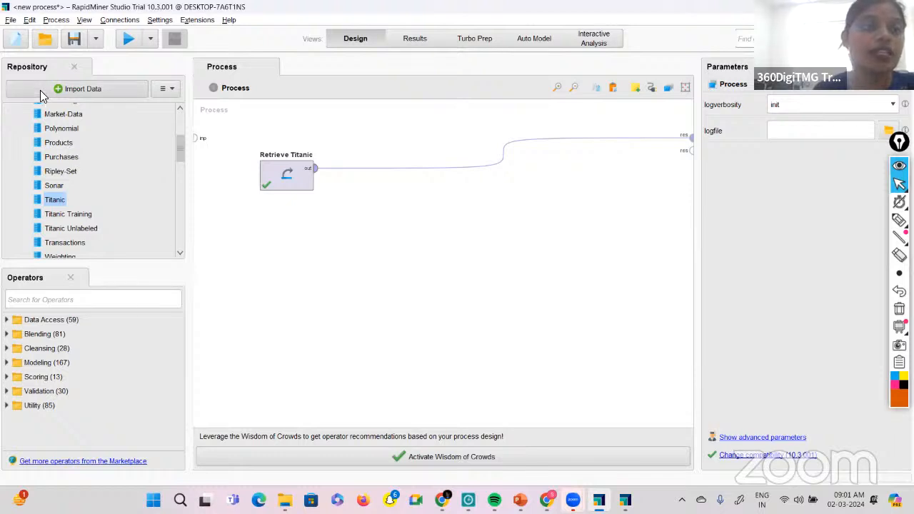
{"action": "scroll", "coordinate": [102, 153], "scroll_direction": "up", "scroll_amount": 4}
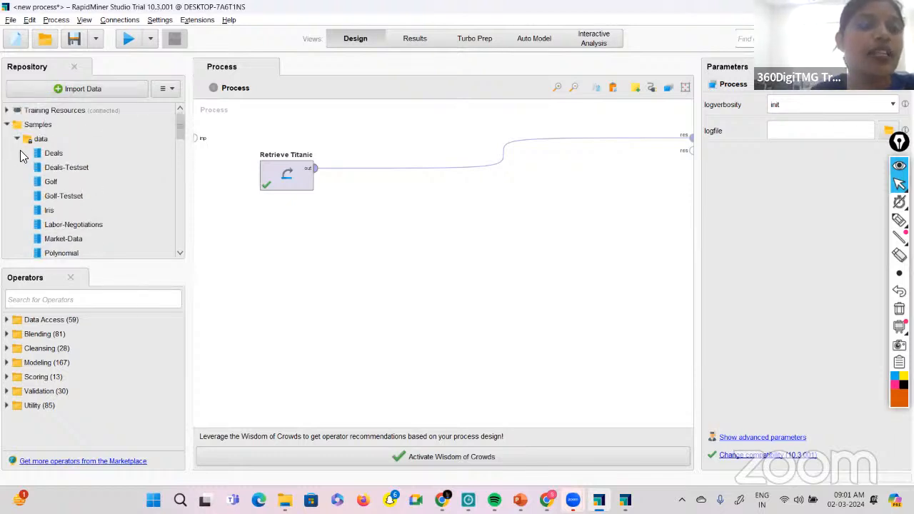
{"action": "scroll", "coordinate": [88, 143], "scroll_direction": "down", "scroll_amount": 3}
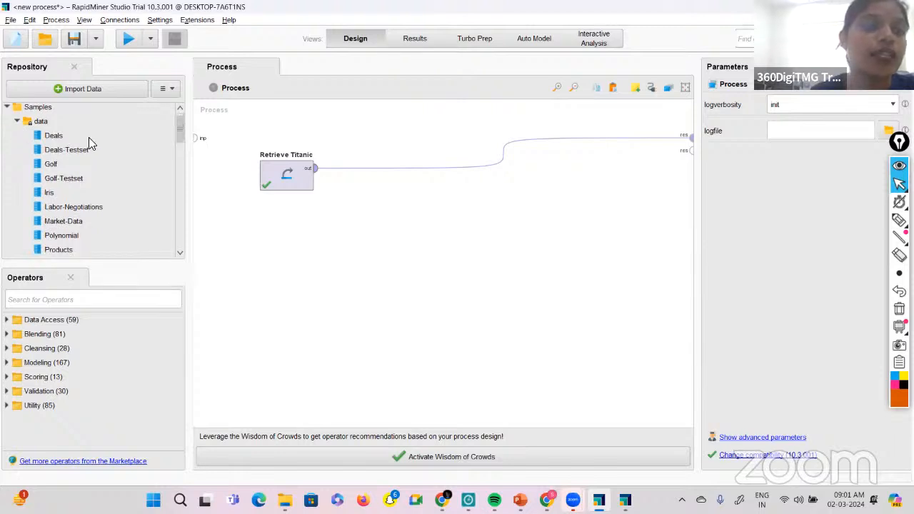
{"action": "scroll", "coordinate": [65, 197], "scroll_direction": "down", "scroll_amount": 3}
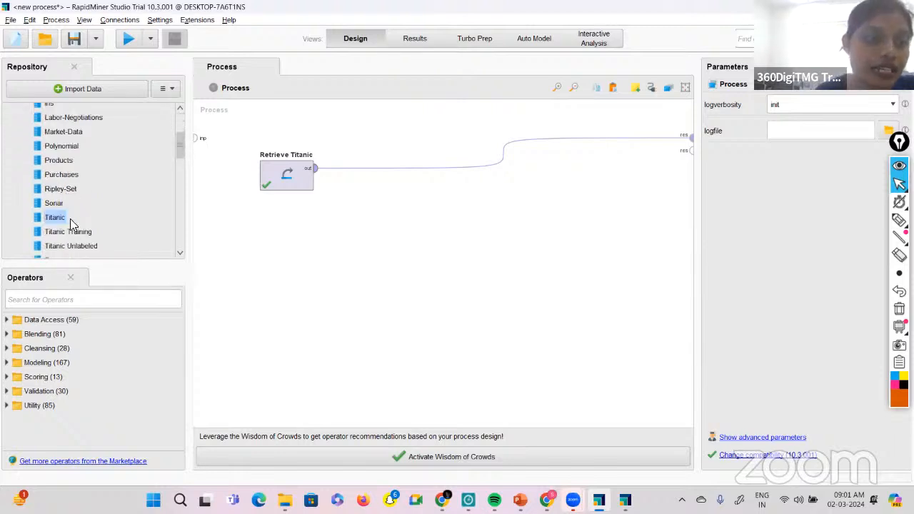
Handwrite an underlined "Inbuild" note on the process canvas with "Repository" and the path "Samples - data - titanic" beneath it.
{"action": "left_click", "coordinate": [899, 219]}
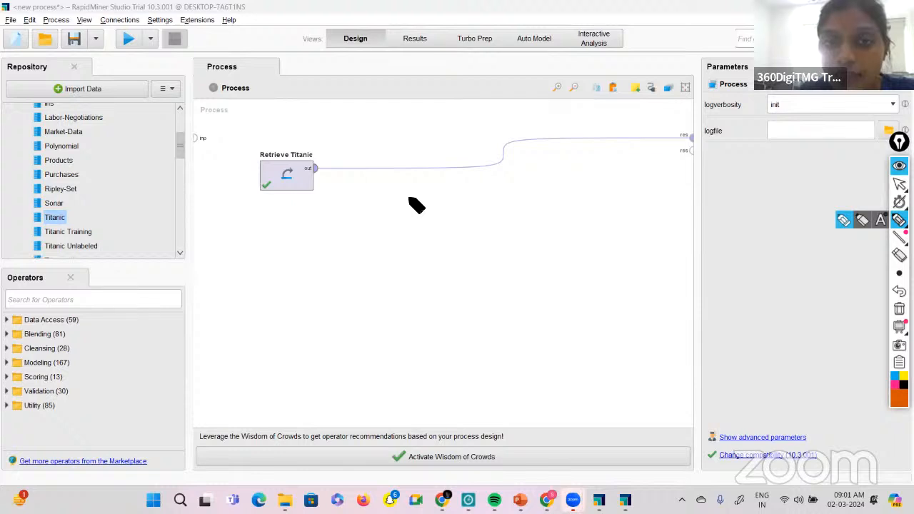
{"action": "left_click_drag", "start_coordinate": [405, 192], "coordinate": [413, 204]}
{"action": "left_click_drag", "start_coordinate": [418, 204], "coordinate": [434, 199]}
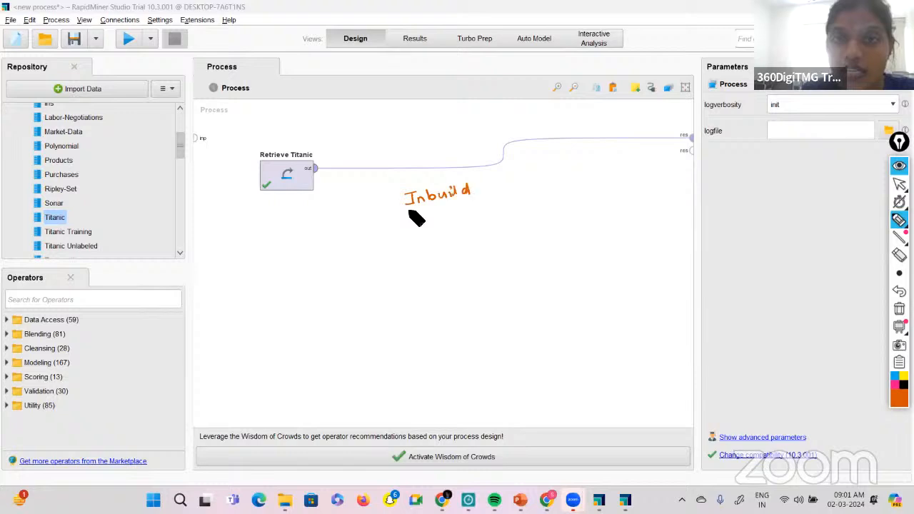
{"action": "left_click_drag", "start_coordinate": [409, 211], "coordinate": [469, 203]}
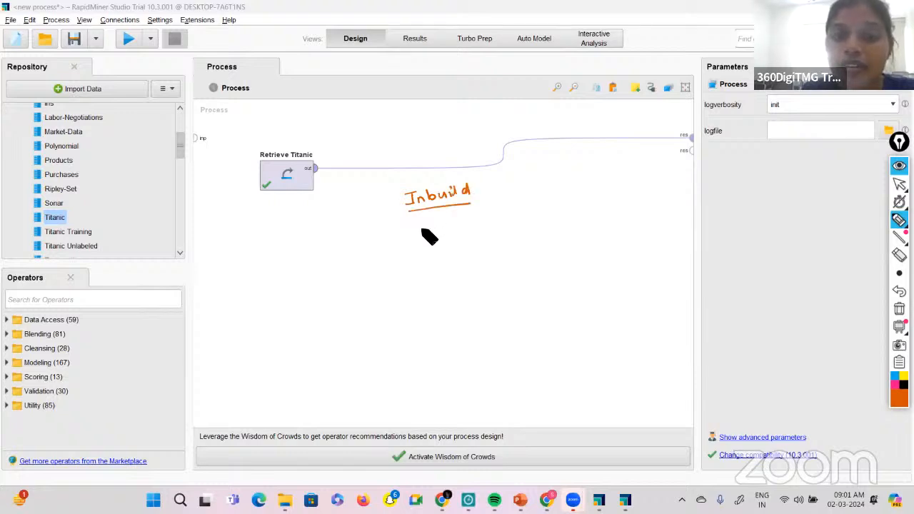
{"action": "mouse_move", "coordinate": [422, 230]}
{"action": "left_mouse_down"}
{"action": "mouse_move", "coordinate": [469, 217]}
{"action": "mouse_move", "coordinate": [512, 229]}
{"action": "mouse_move", "coordinate": [473, 229]}
{"action": "mouse_move", "coordinate": [433, 265]}
{"action": "mouse_move", "coordinate": [448, 246]}
{"action": "mouse_move", "coordinate": [493, 250]}
{"action": "mouse_move", "coordinate": [600, 216]}
{"action": "left_mouse_up"}
{"action": "left_click_drag", "start_coordinate": [610, 210], "coordinate": [618, 208]}
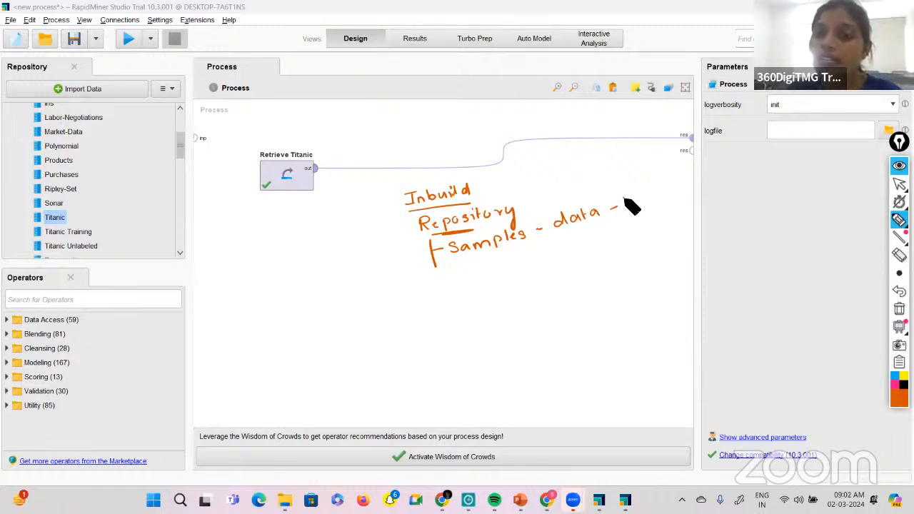
{"action": "left_click_drag", "start_coordinate": [624, 201], "coordinate": [676, 184]}
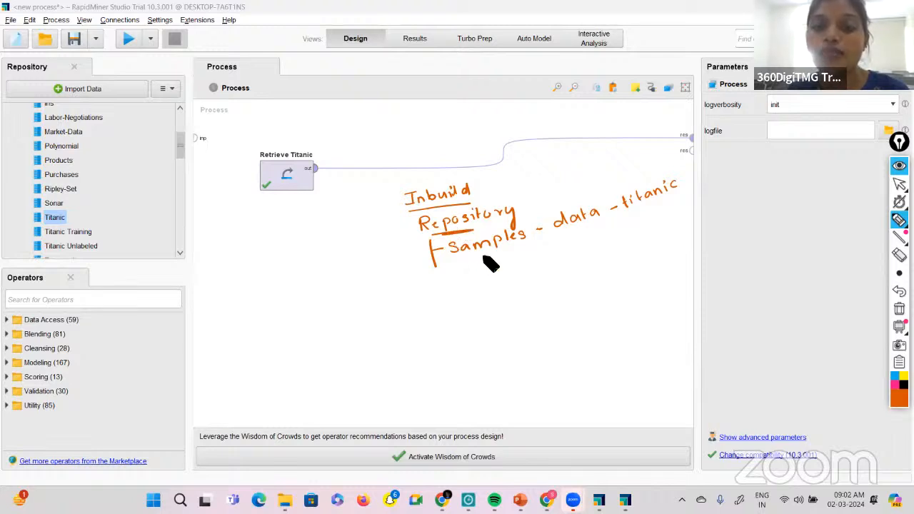
Handwrite "folder" under Samples and "drag & drop" above titanic, and draw an arrow from titanic down to the word "process".
{"action": "mouse_move", "coordinate": [483, 254]}
{"action": "left_mouse_down"}
{"action": "mouse_move", "coordinate": [483, 261]}
{"action": "mouse_move", "coordinate": [519, 252]}
{"action": "left_mouse_up"}
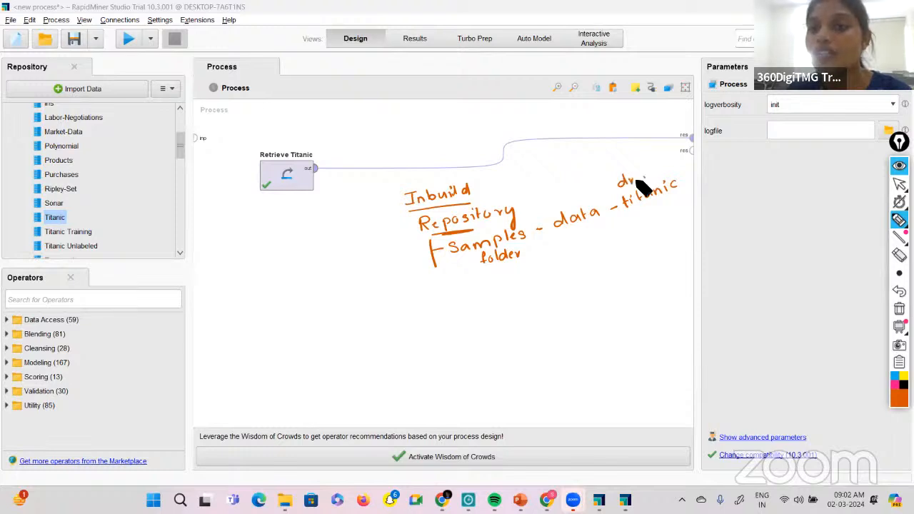
{"action": "left_click_drag", "start_coordinate": [661, 170], "coordinate": [708, 158]}
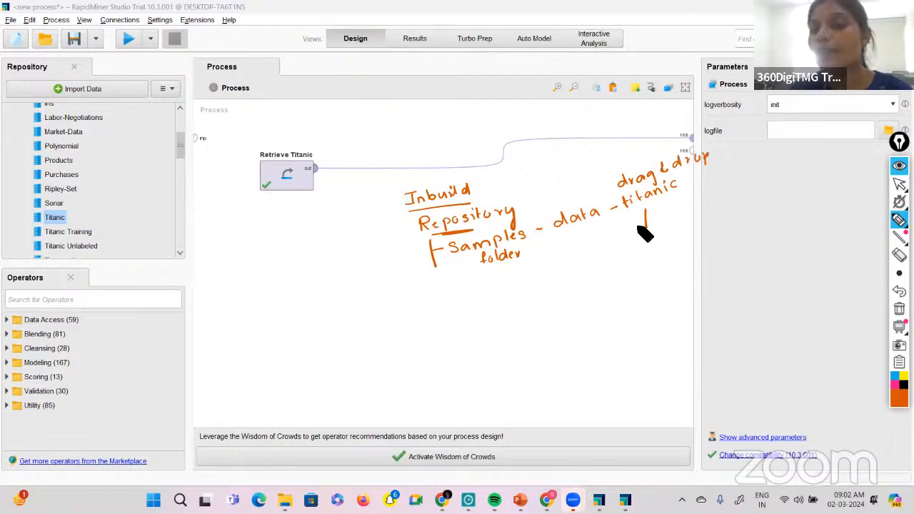
{"action": "left_click_drag", "start_coordinate": [640, 220], "coordinate": [649, 222]}
{"action": "left_click_drag", "start_coordinate": [634, 250], "coordinate": [693, 241]}
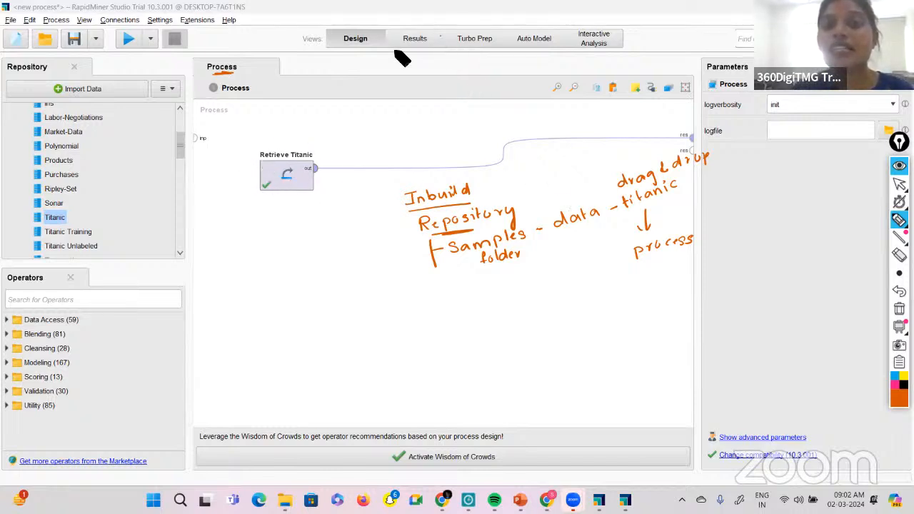
Circle the Results view, the run and stop controls and the Process menu with the pen, and underline Results.
{"action": "mouse_move", "coordinate": [402, 58]}
{"action": "left_mouse_down"}
{"action": "mouse_move", "coordinate": [442, 44]}
{"action": "mouse_move", "coordinate": [433, 34]}
{"action": "mouse_move", "coordinate": [408, 55]}
{"action": "left_mouse_up"}
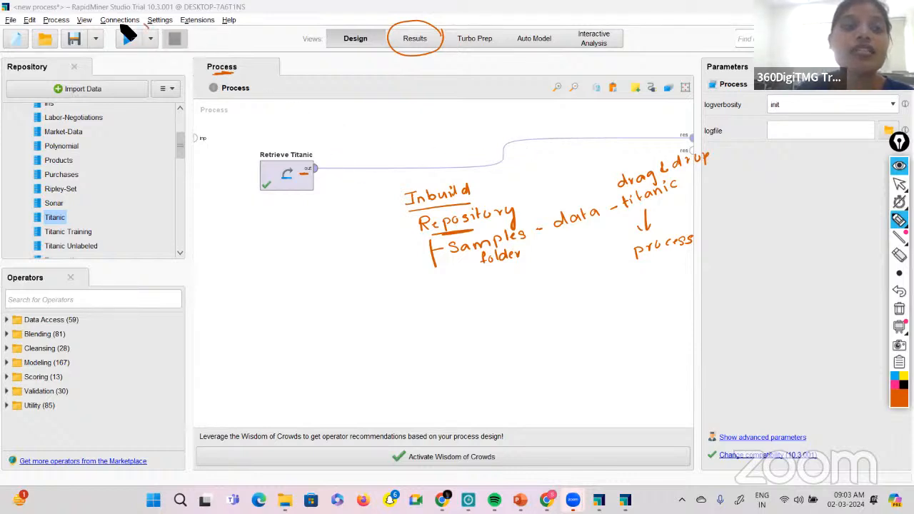
{"action": "left_click_drag", "start_coordinate": [150, 30], "coordinate": [147, 49]}
{"action": "left_click_drag", "start_coordinate": [44, 11], "coordinate": [76, 16]}
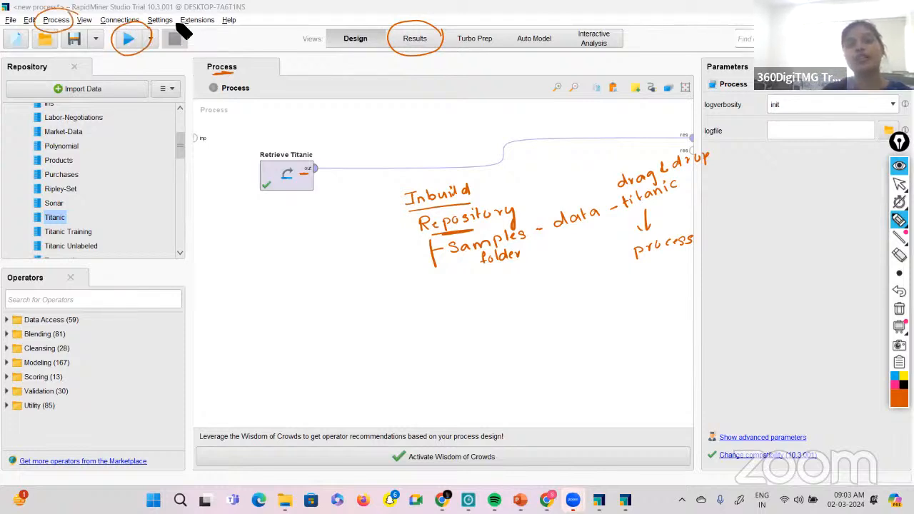
{"action": "mouse_move", "coordinate": [184, 30]}
{"action": "left_mouse_down"}
{"action": "mouse_move", "coordinate": [170, 52]}
{"action": "mouse_move", "coordinate": [162, 41]}
{"action": "left_mouse_up"}
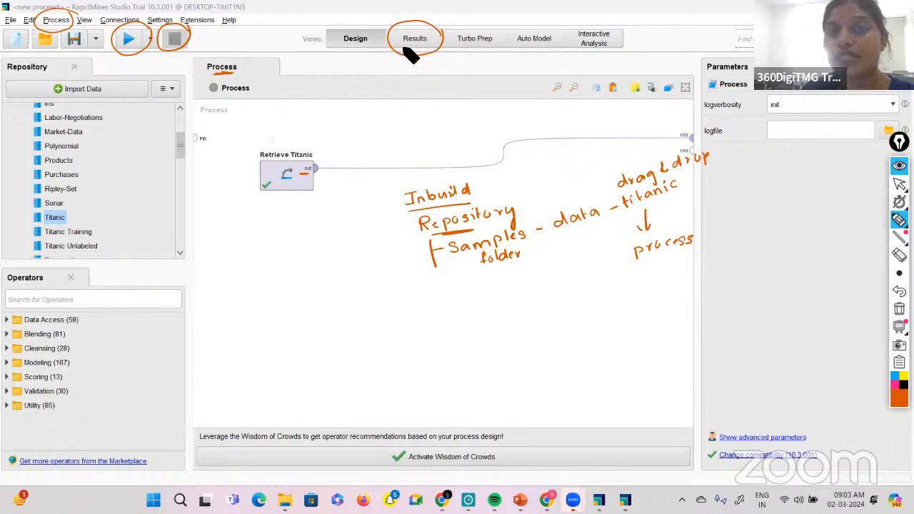
{"action": "left_click_drag", "start_coordinate": [404, 45], "coordinate": [418, 45]}
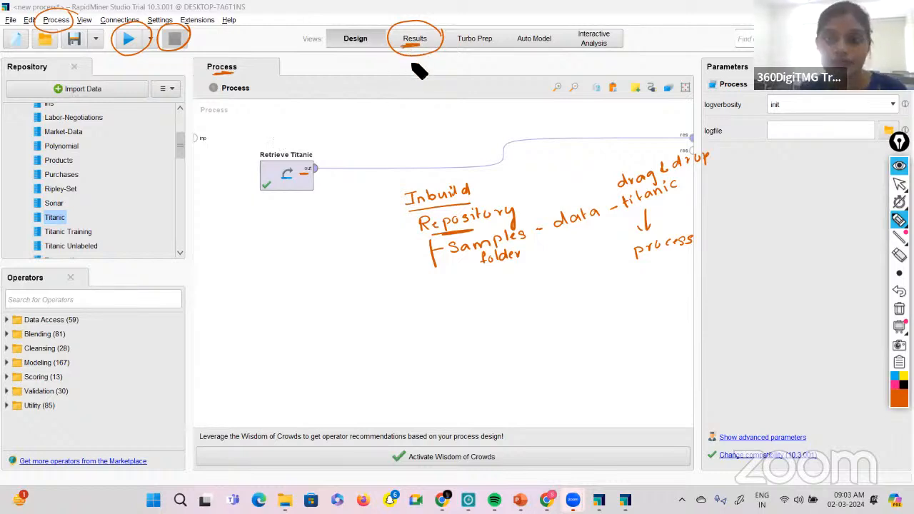
Switch from the pen back to the pointer and open the Results view of the retrieved Titanic data.
{"action": "left_click", "coordinate": [899, 184]}
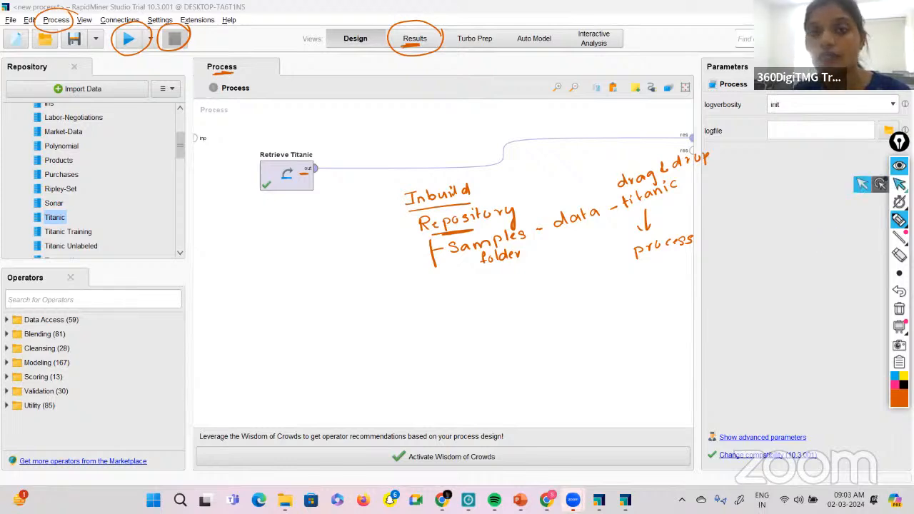
{"action": "left_click", "coordinate": [863, 184]}
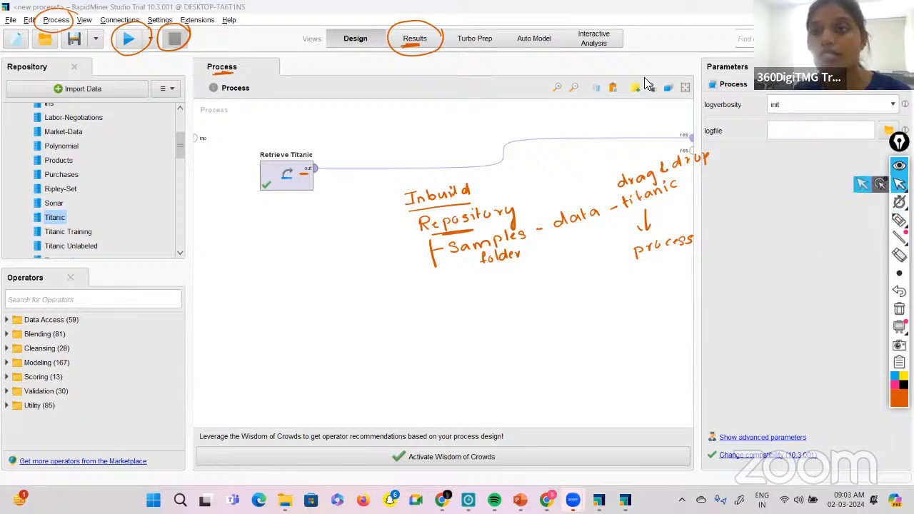
{"action": "left_click", "coordinate": [417, 41]}
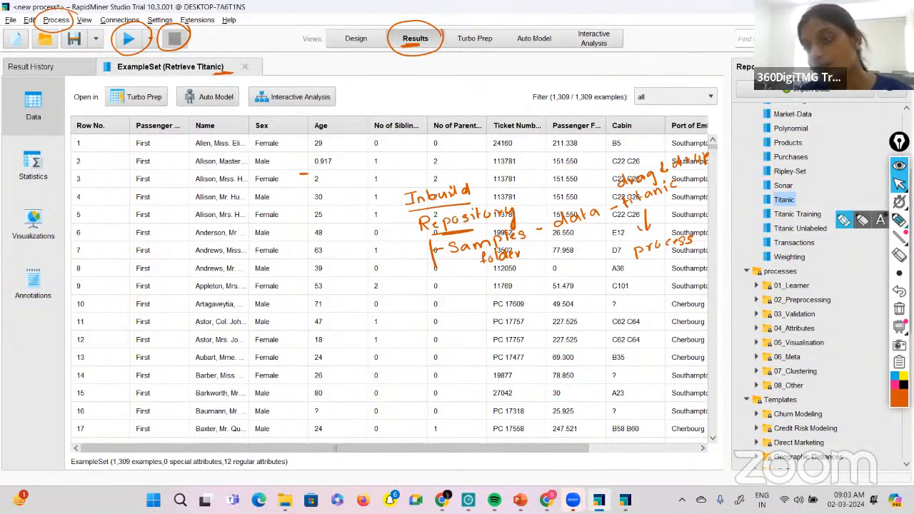
Underline Data, Statistics and Visualizations with the pen, and draw a brace grouping Statistics and Visualizations.
{"action": "left_click", "coordinate": [899, 220]}
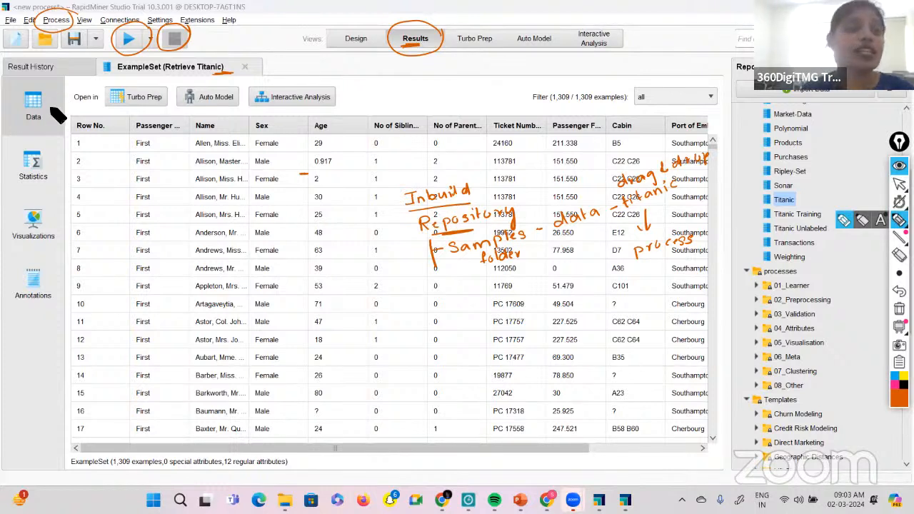
{"action": "left_click_drag", "start_coordinate": [51, 124], "coordinate": [29, 125]}
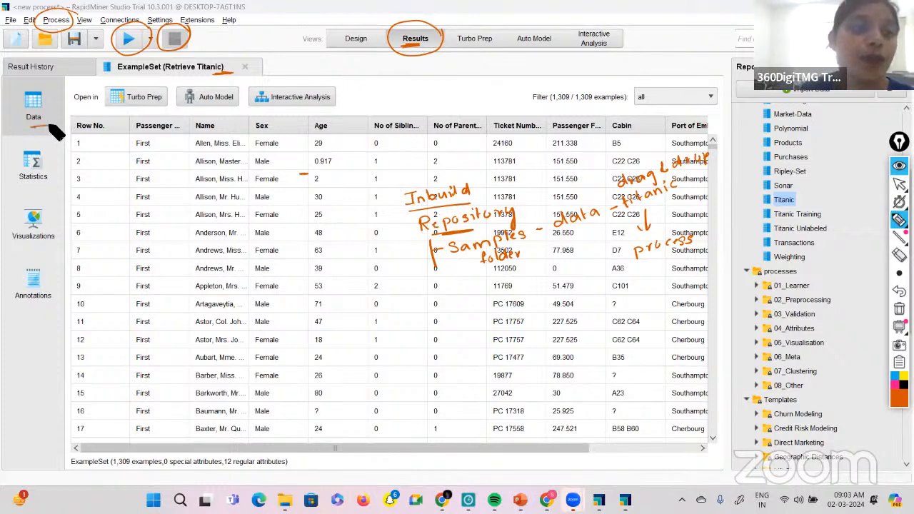
{"action": "left_click_drag", "start_coordinate": [21, 185], "coordinate": [51, 184]}
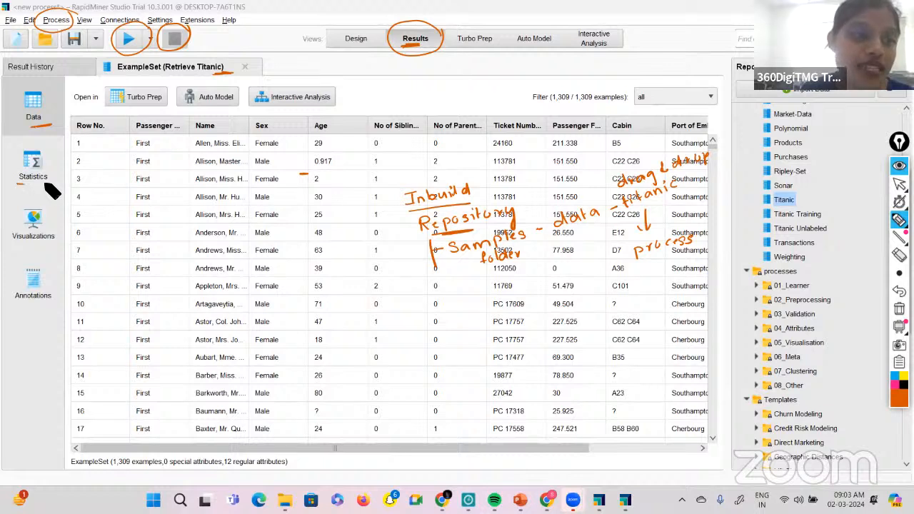
{"action": "left_click_drag", "start_coordinate": [15, 243], "coordinate": [54, 243]}
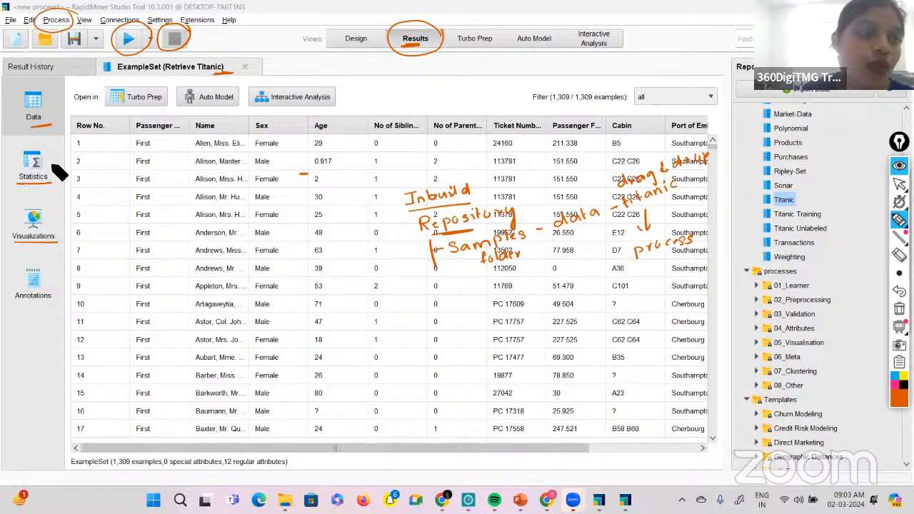
{"action": "mouse_move", "coordinate": [56, 159]}
{"action": "left_mouse_down"}
{"action": "mouse_move", "coordinate": [60, 205]}
{"action": "mouse_move", "coordinate": [50, 241]}
{"action": "left_mouse_up"}
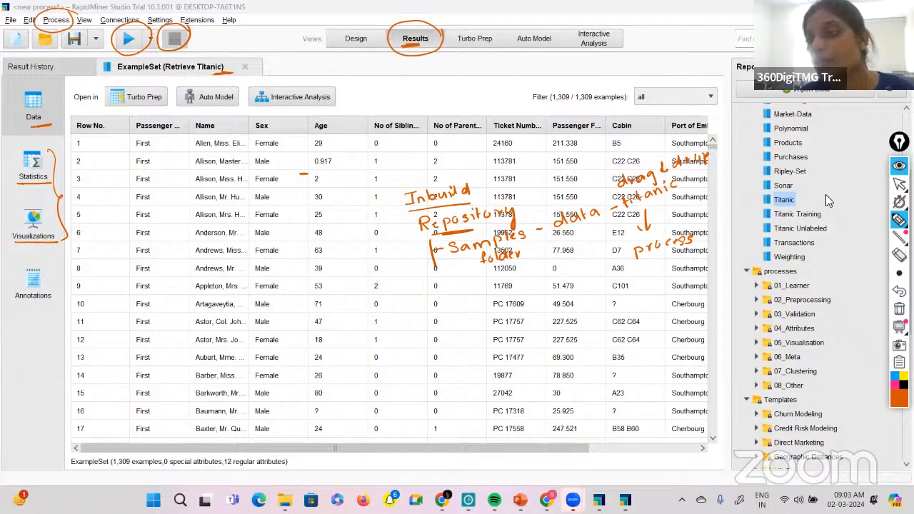
Examine the statistics of the Titanic attributes across all columns, and open the data set's visualizations.
{"action": "left_click", "coordinate": [899, 237]}
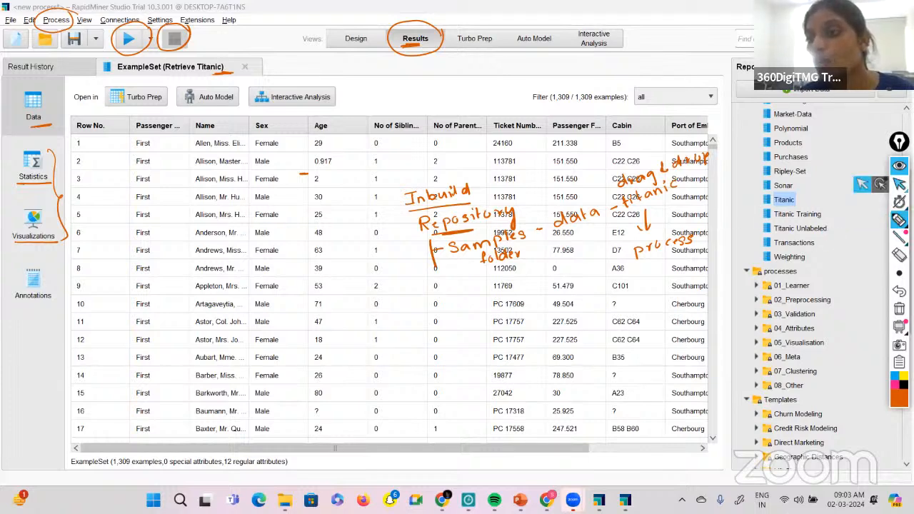
{"action": "left_click", "coordinate": [23, 170]}
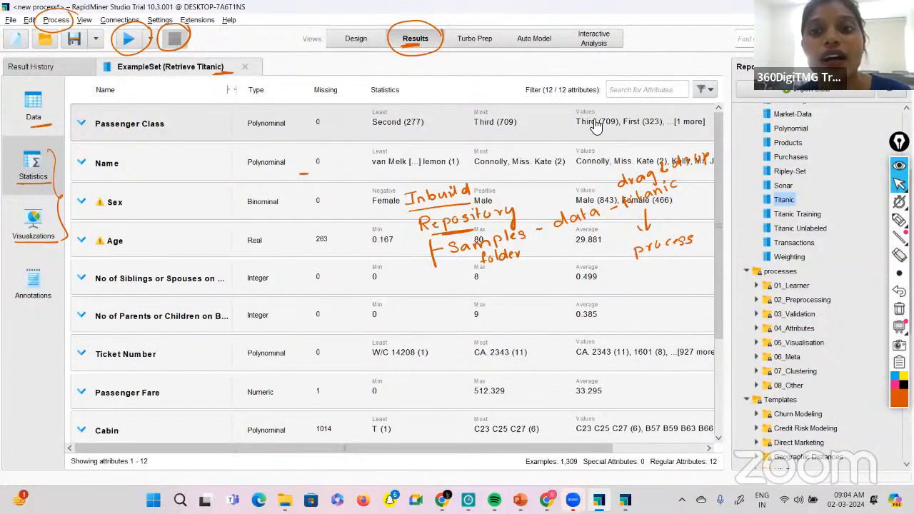
{"action": "scroll", "coordinate": [596, 125], "scroll_direction": "right", "scroll_amount": 3}
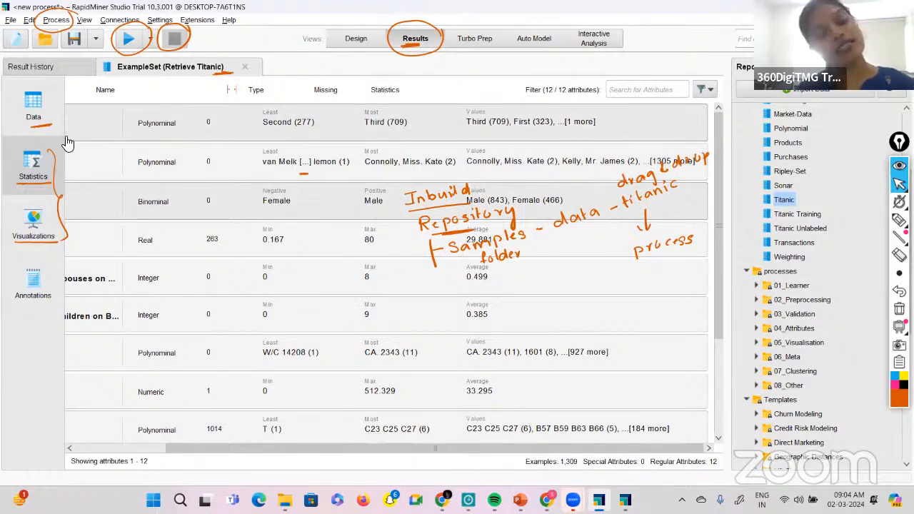
{"action": "left_click", "coordinate": [34, 227]}
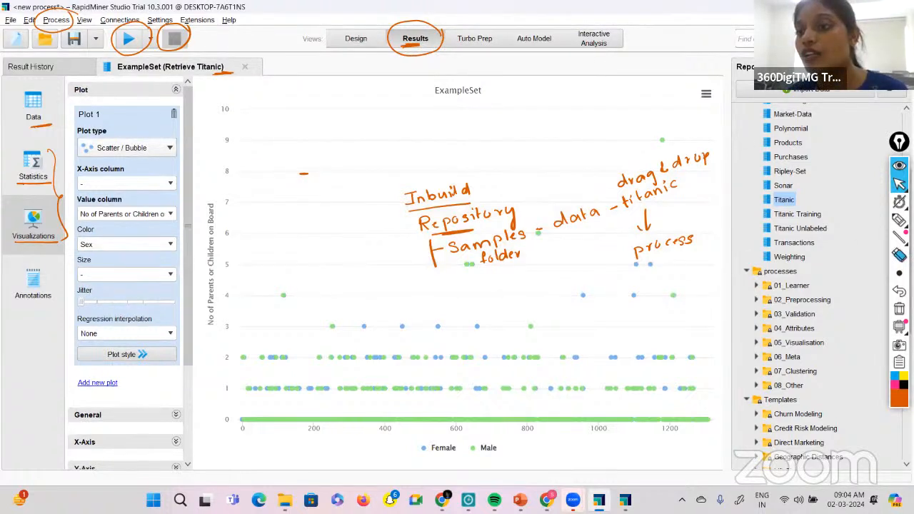
Clear all pen annotations and delete the Retrieve Titanic operator from the process in the Design view.
{"action": "left_click", "coordinate": [898, 309]}
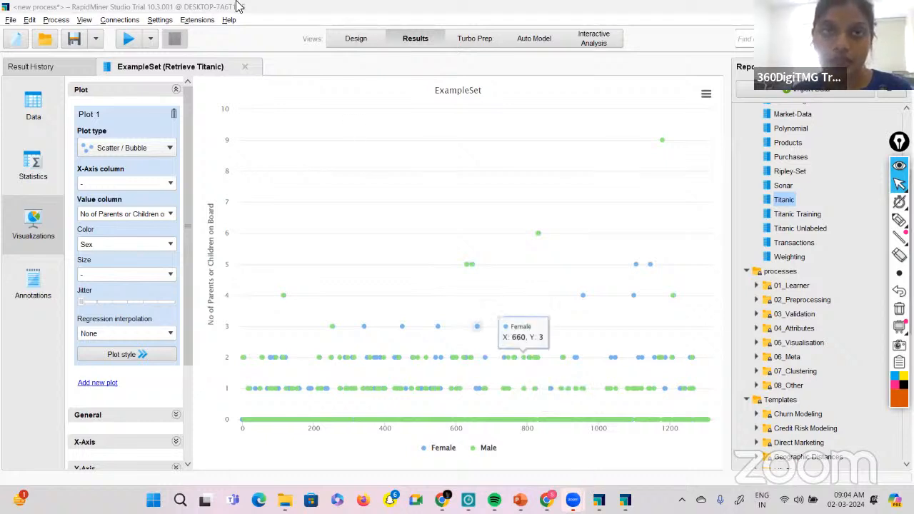
{"action": "left_click", "coordinate": [350, 40]}
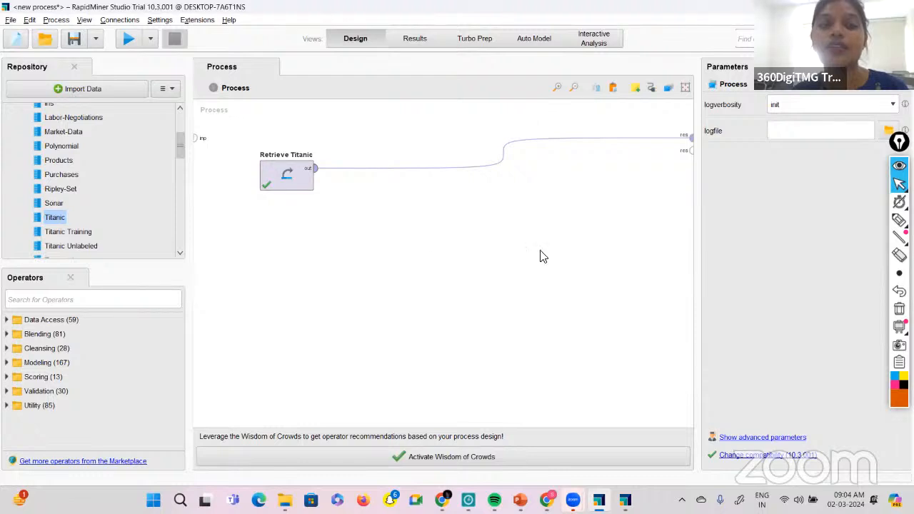
{"action": "left_click_drag", "start_coordinate": [230, 130], "coordinate": [540, 251]}
{"action": "key", "text": "Delete"}
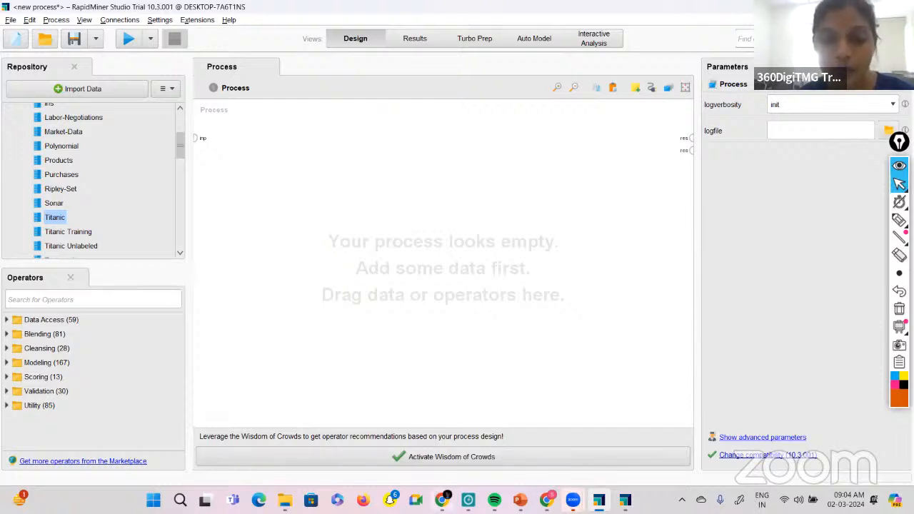
Switch to the PowerPoint presentation.
{"action": "mouse_move", "coordinate": [442, 500]}
{"action": "left_click", "coordinate": [521, 499]}
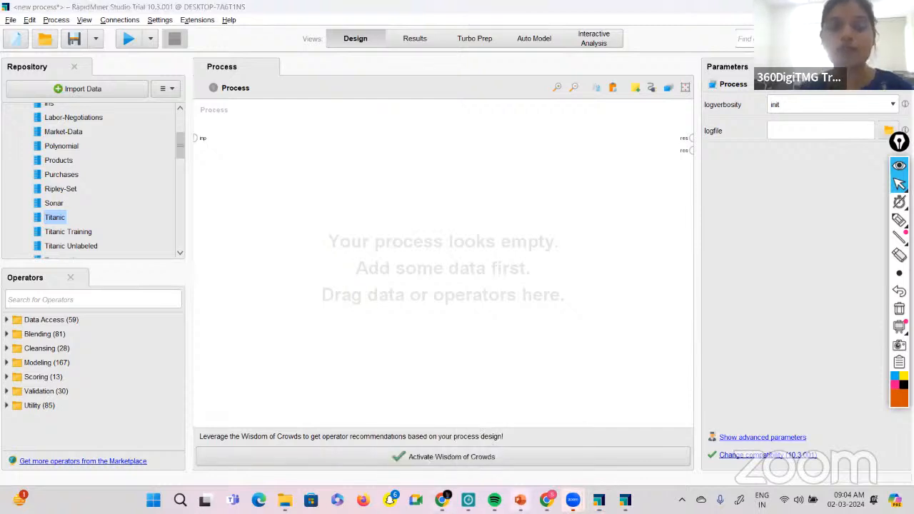
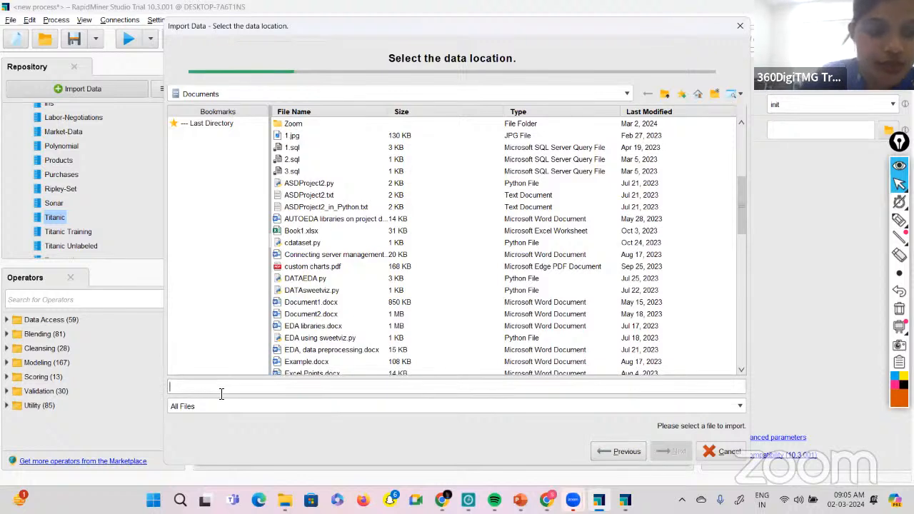
Show only Excel files in the Documents folder and select Sample - Superstore.xls as the file to import.
{"action": "type", "text": "Sample"}
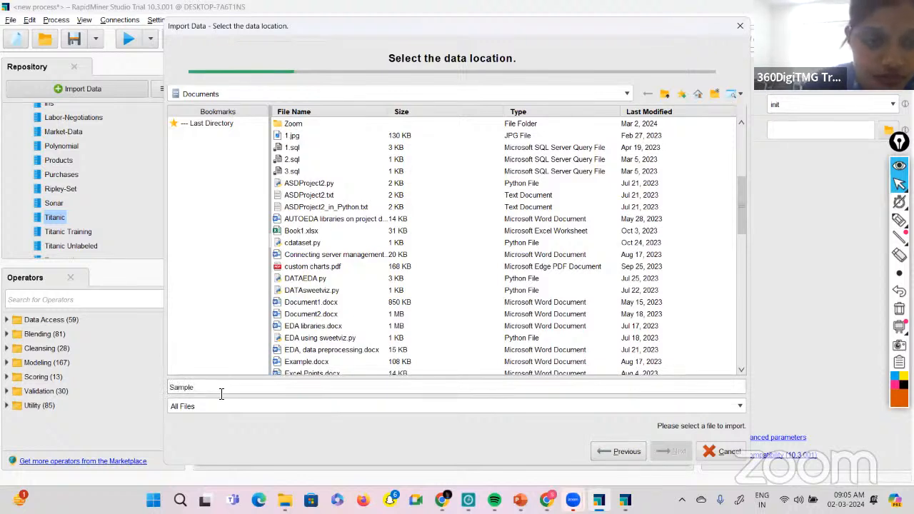
{"action": "left_click", "coordinate": [307, 406]}
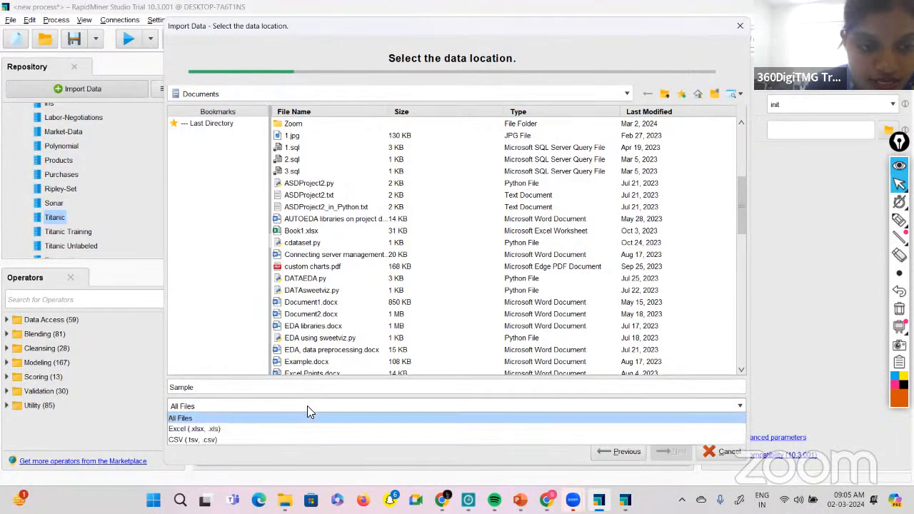
{"action": "left_click", "coordinate": [236, 428]}
{"action": "scroll", "coordinate": [346, 330], "scroll_direction": "down", "scroll_amount": 2}
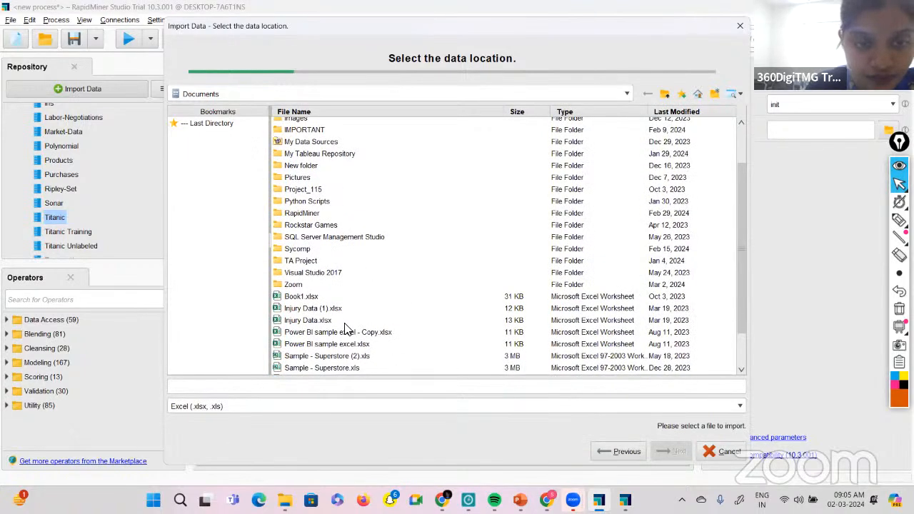
{"action": "scroll", "coordinate": [346, 330], "scroll_direction": "down", "scroll_amount": 2}
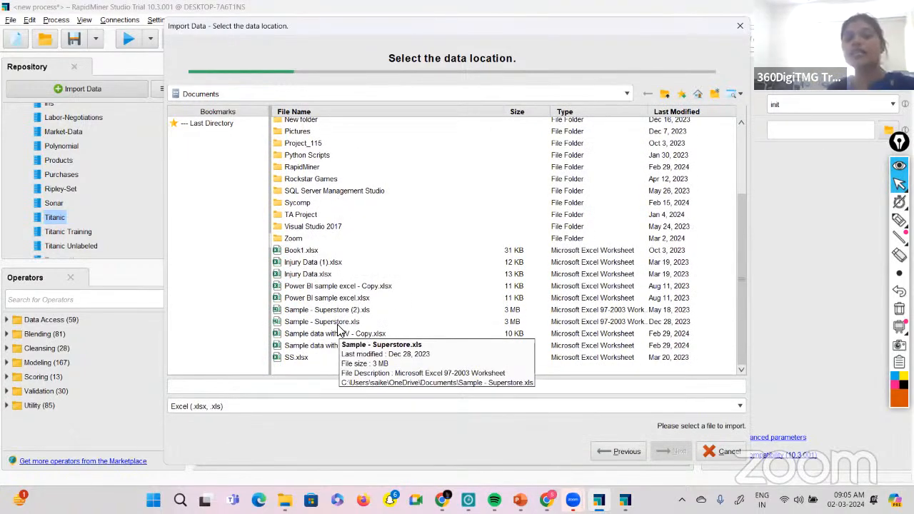
{"action": "left_click", "coordinate": [336, 322]}
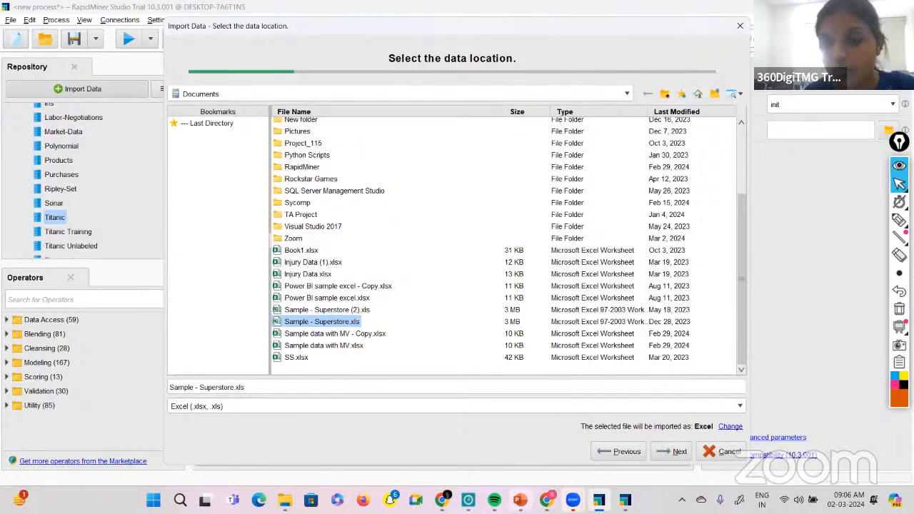
Check the Importing External Data slide in PowerPoint, and return to RapidMiner to proceed to the import's cell selection.
{"action": "left_click", "coordinate": [520, 500]}
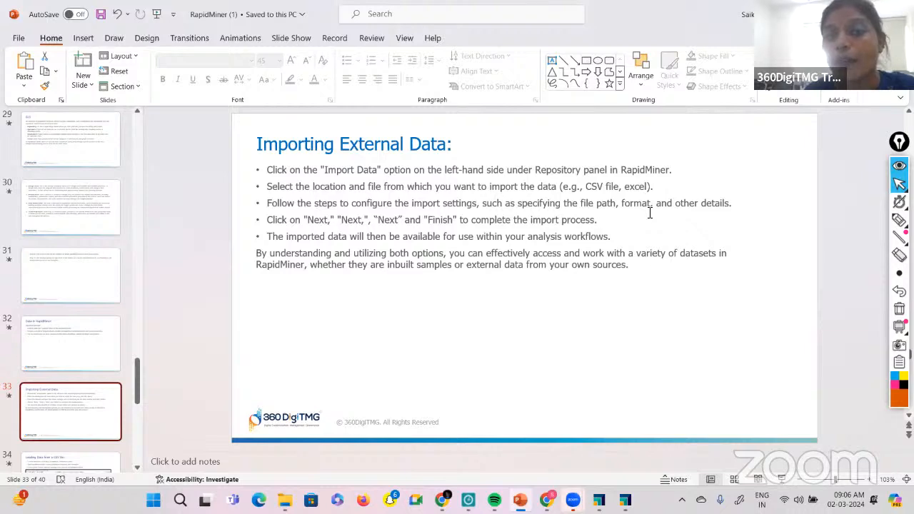
{"action": "left_click", "coordinate": [599, 499]}
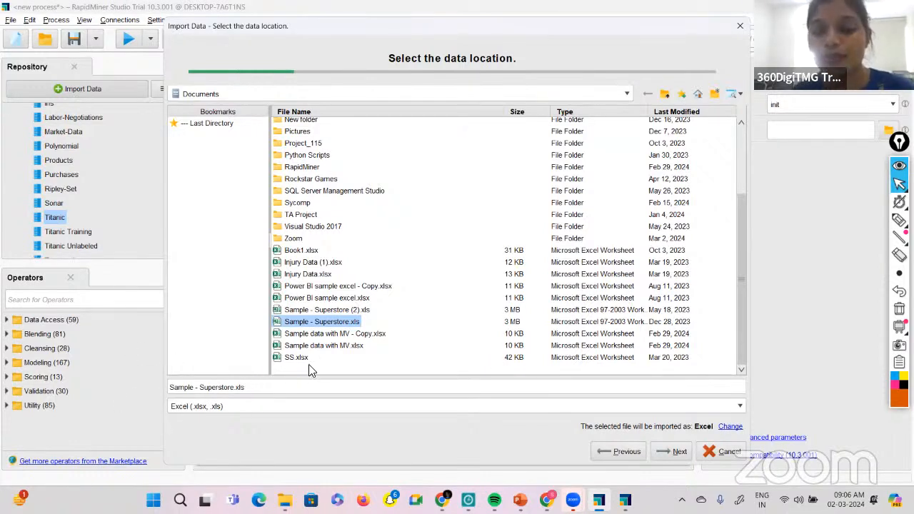
{"action": "left_click", "coordinate": [666, 451]}
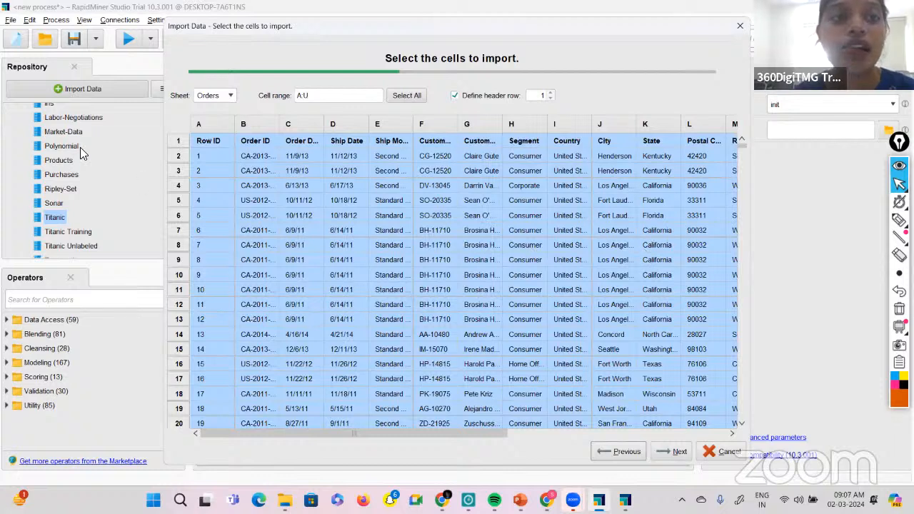
Choose the Orders sheet as the source of the imported cells and proceed to column formatting.
{"action": "left_click", "coordinate": [230, 97]}
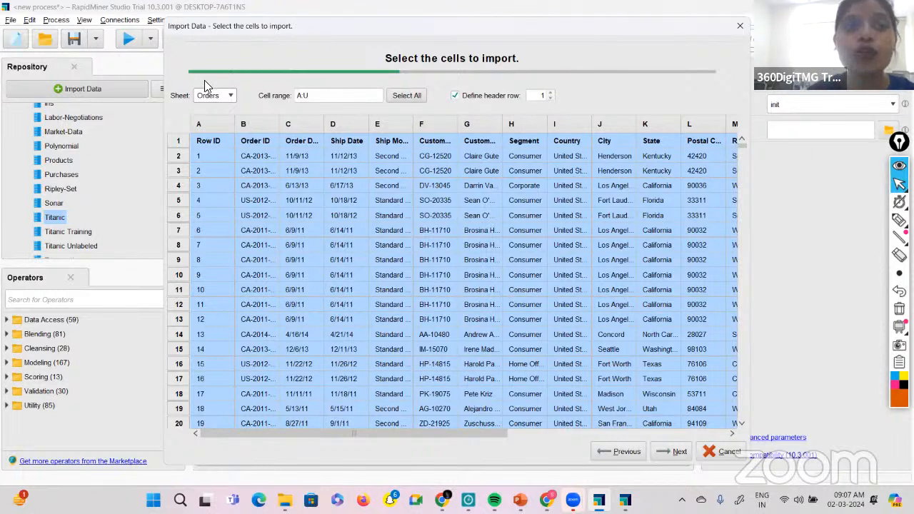
{"action": "left_click", "coordinate": [230, 95]}
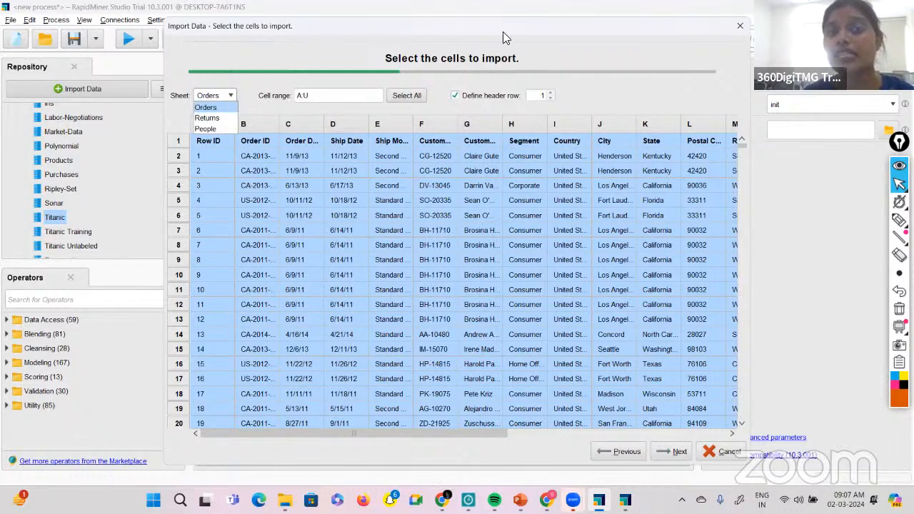
{"action": "left_click", "coordinate": [196, 106]}
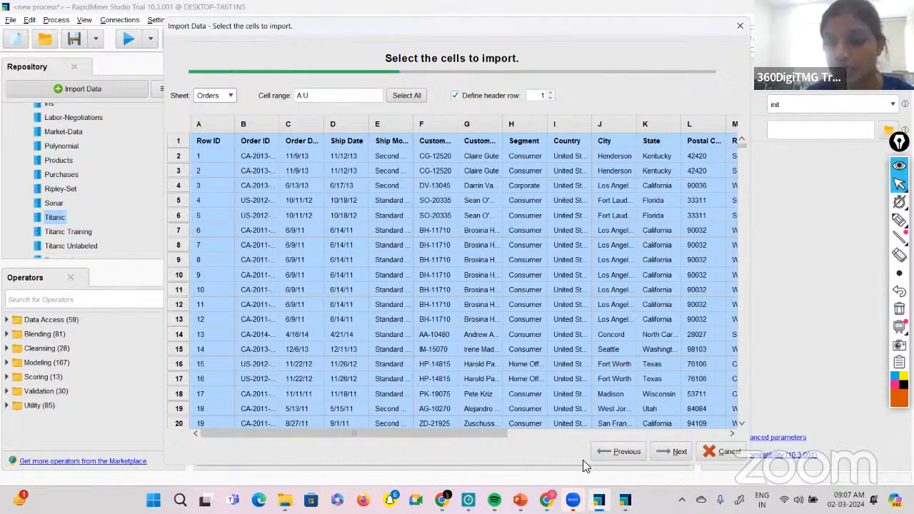
{"action": "left_click", "coordinate": [667, 456]}
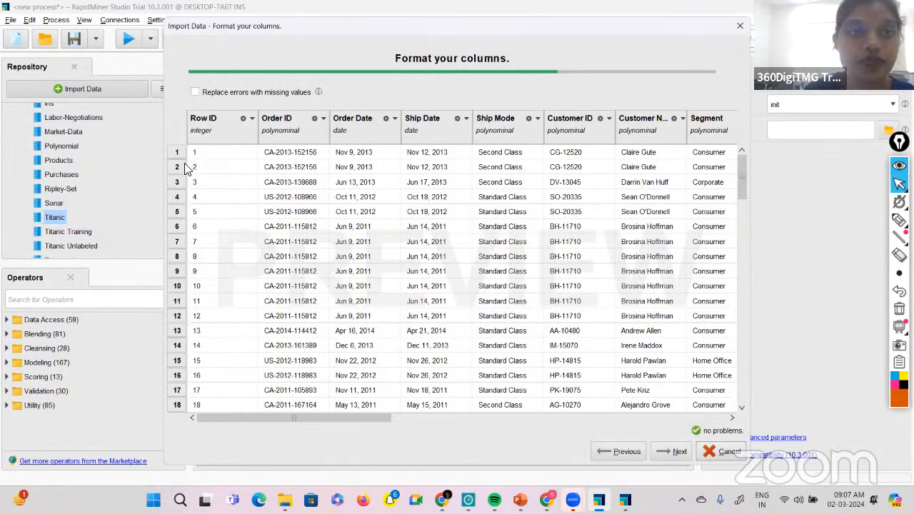
View the formatting options of the Row ID column and close the import wizard without importing.
{"action": "left_click", "coordinate": [253, 119]}
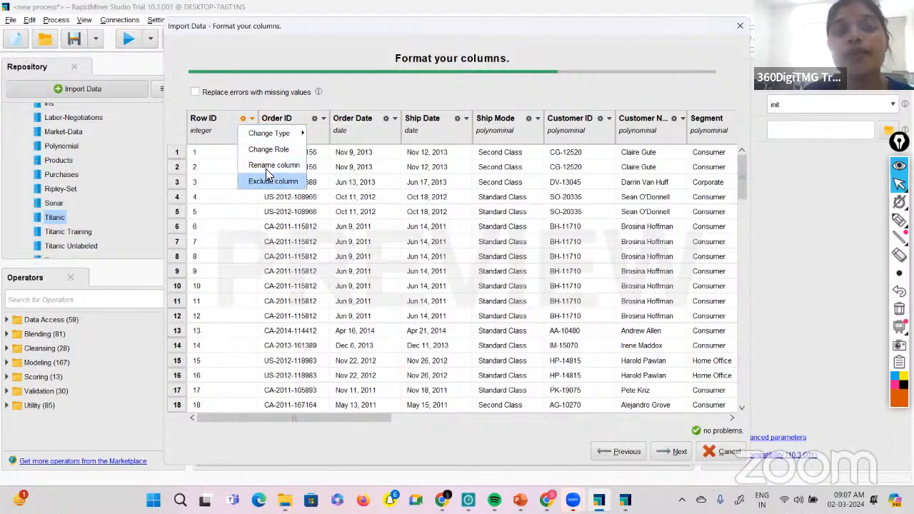
{"action": "mouse_move", "coordinate": [264, 141]}
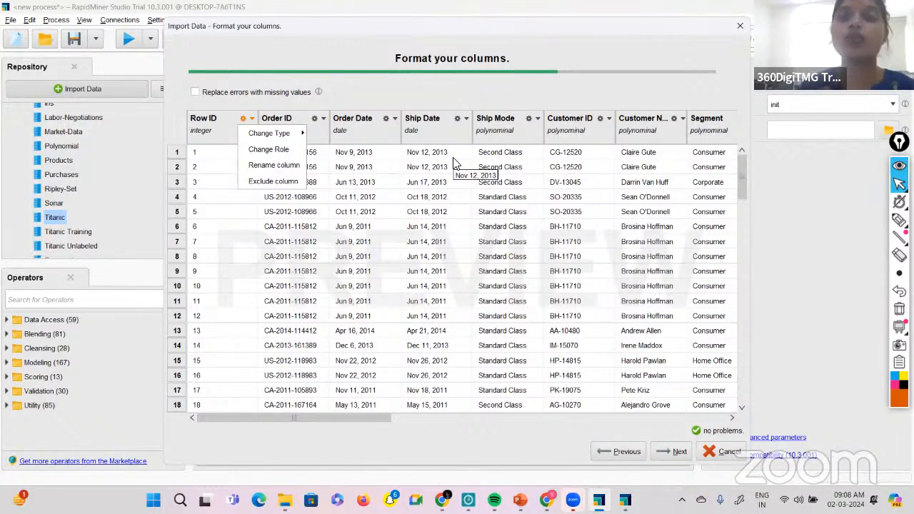
{"action": "left_click", "coordinate": [739, 29]}
{"action": "left_click", "coordinate": [739, 29]}
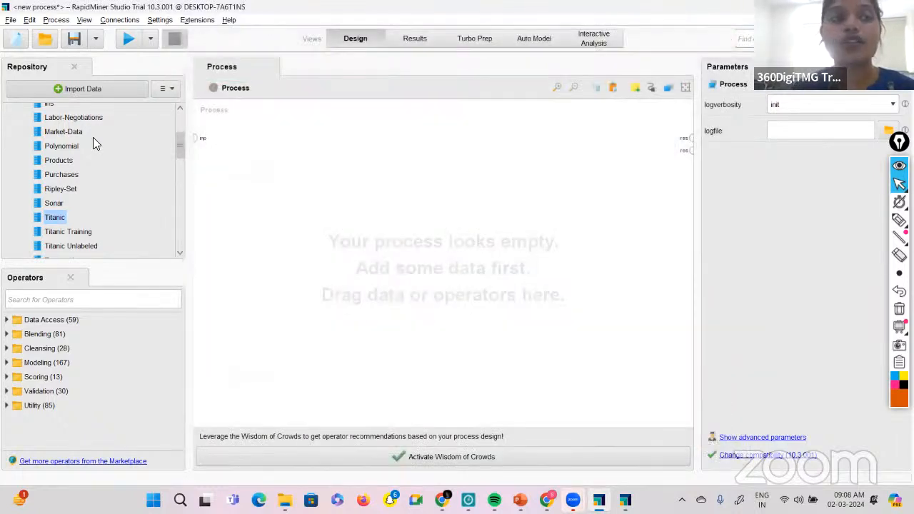
Start a data import from My Computer, show only Excel files, and select Sample - Superstore.xls in Documents.
{"action": "left_click", "coordinate": [70, 91]}
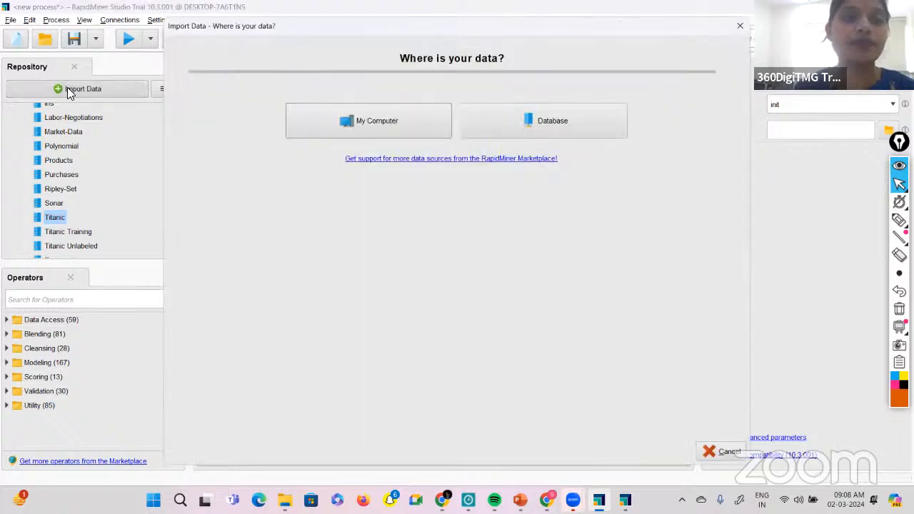
{"action": "left_click", "coordinate": [380, 132]}
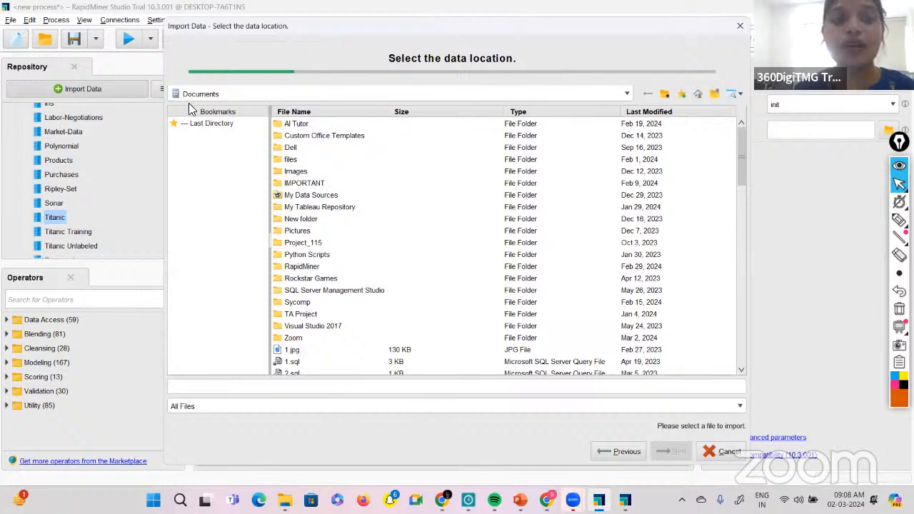
{"action": "left_click", "coordinate": [369, 403]}
{"action": "left_click", "coordinate": [260, 430]}
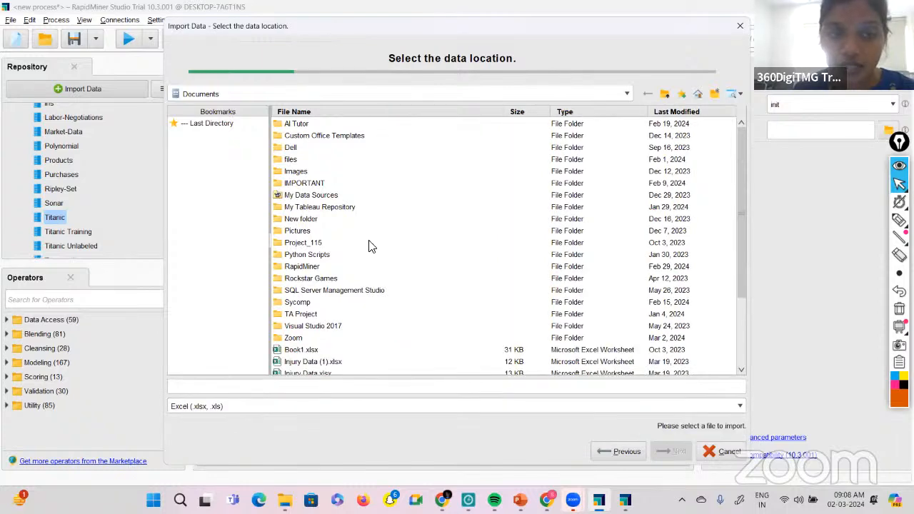
{"action": "scroll", "coordinate": [369, 246], "scroll_direction": "down", "scroll_amount": 3}
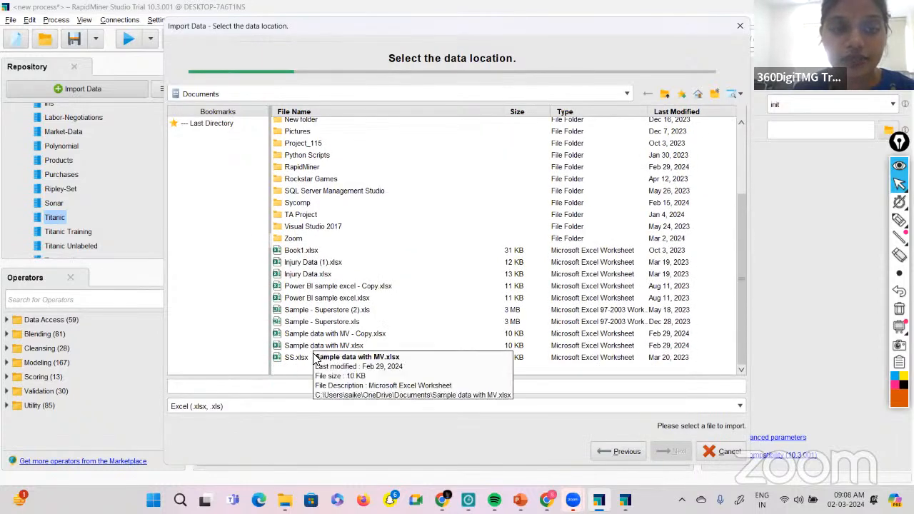
{"action": "left_click", "coordinate": [337, 325]}
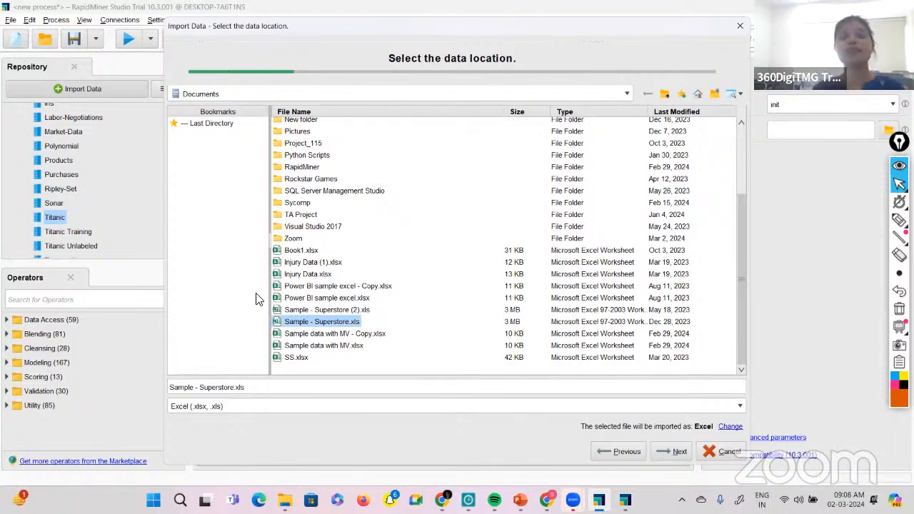
Accept the Orders sheet with cell range A:U and the default column formats, proceeding to the storage location.
{"action": "left_click", "coordinate": [671, 453]}
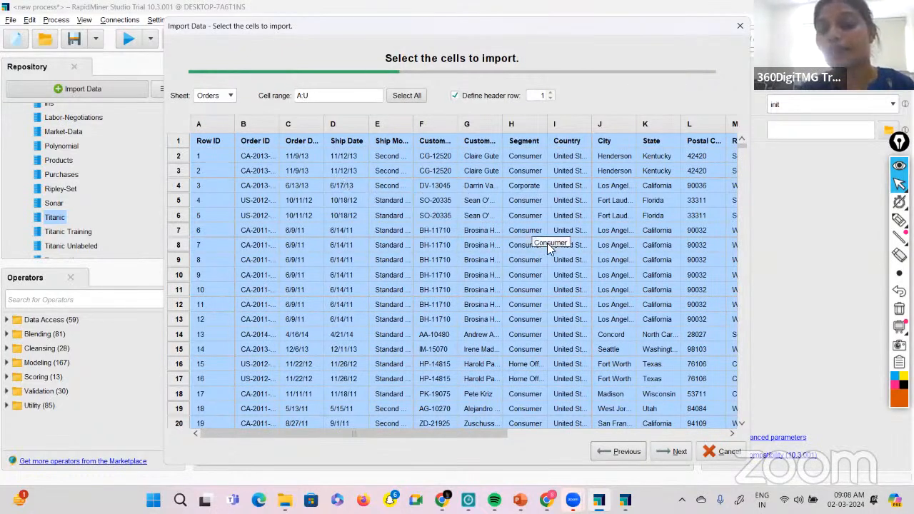
{"action": "left_click", "coordinate": [675, 453]}
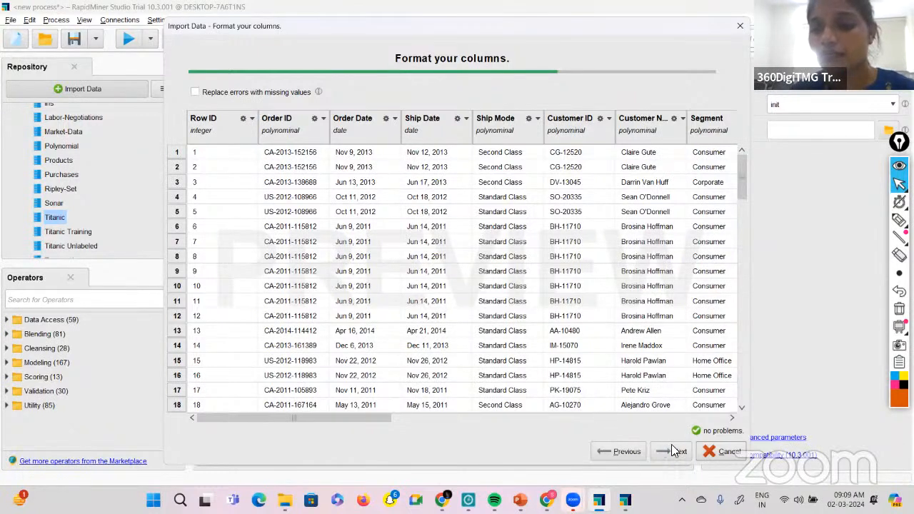
{"action": "left_click", "coordinate": [674, 452]}
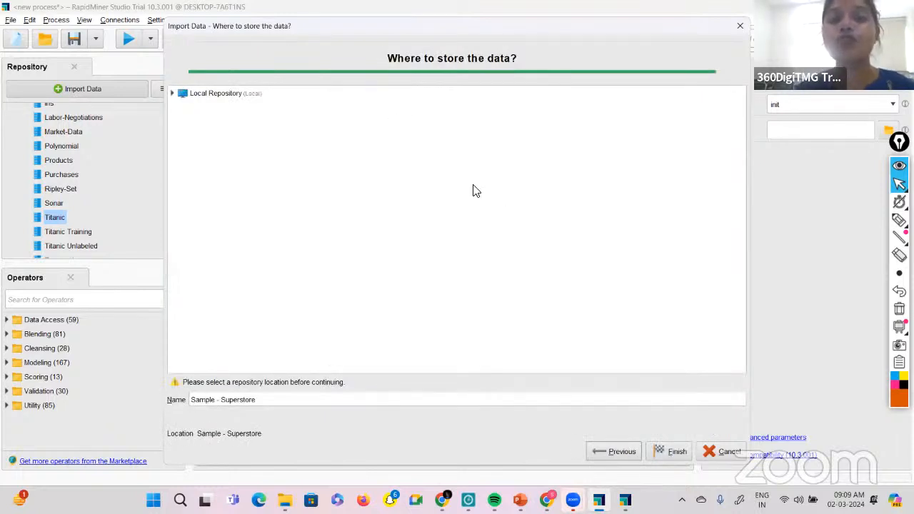
Store the data set as Sample - Superstore in the Local Repository's data folder and finish the import.
{"action": "left_click", "coordinate": [172, 94]}
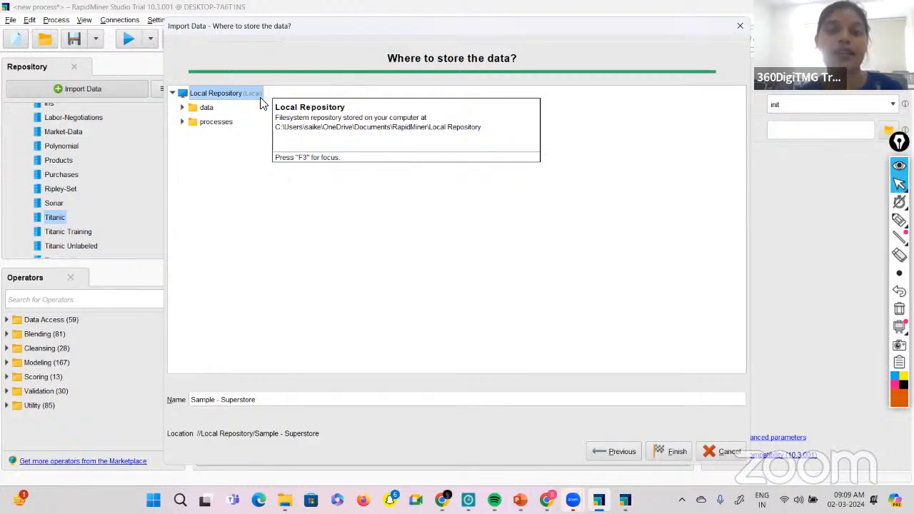
{"action": "left_click", "coordinate": [181, 108]}
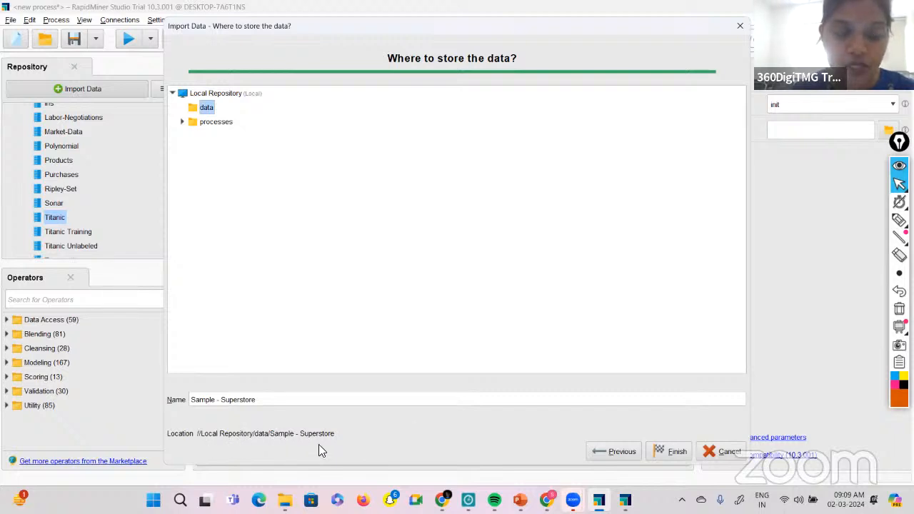
{"action": "left_click", "coordinate": [663, 453]}
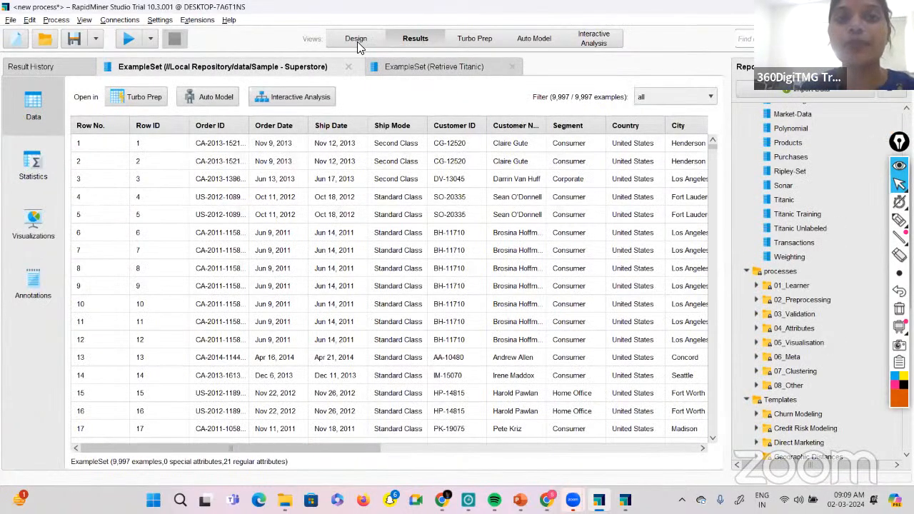
Compare the imported data set's repository entry in the Design view with its table in the Results view, ending in Design.
{"action": "left_click", "coordinate": [357, 41]}
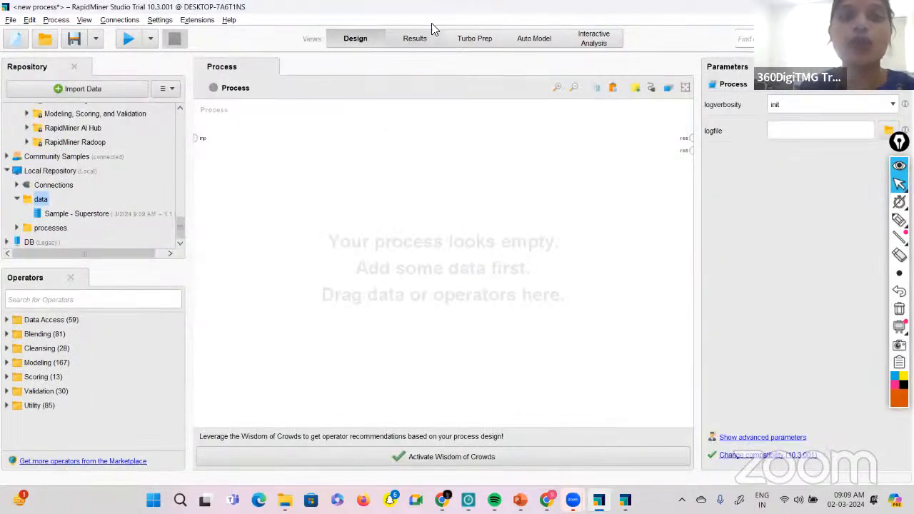
{"action": "left_click", "coordinate": [412, 43]}
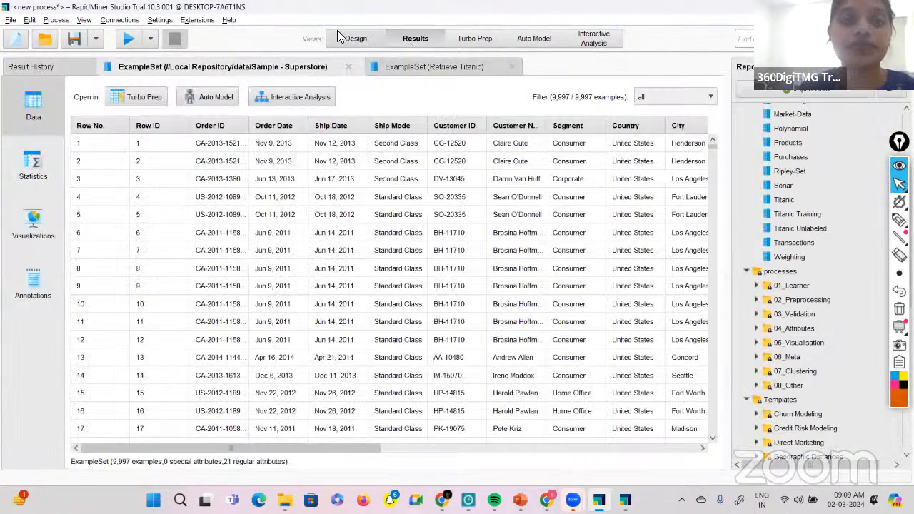
{"action": "left_click", "coordinate": [353, 39]}
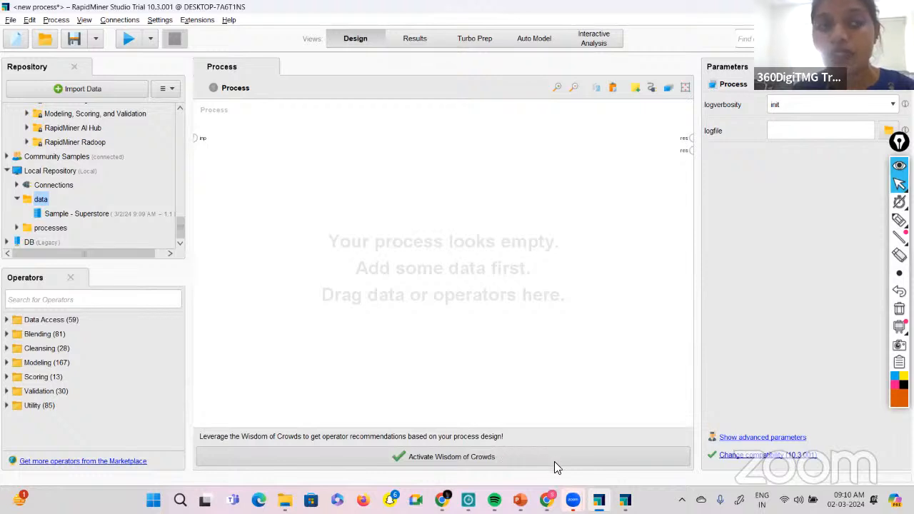
Switch to PowerPoint, show the Data in RapidMiner slide, and activate the annotation pen.
{"action": "mouse_move", "coordinate": [546, 500]}
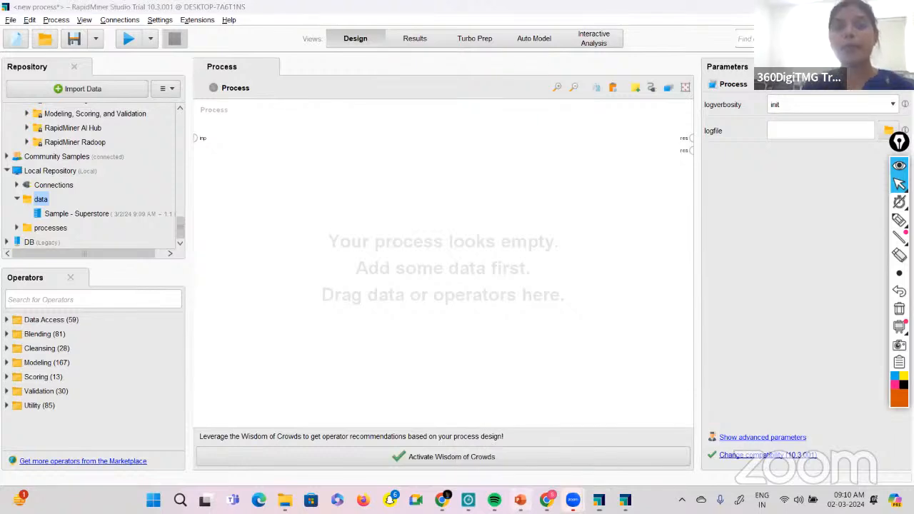
{"action": "left_click", "coordinate": [520, 499]}
{"action": "left_click", "coordinate": [102, 333]}
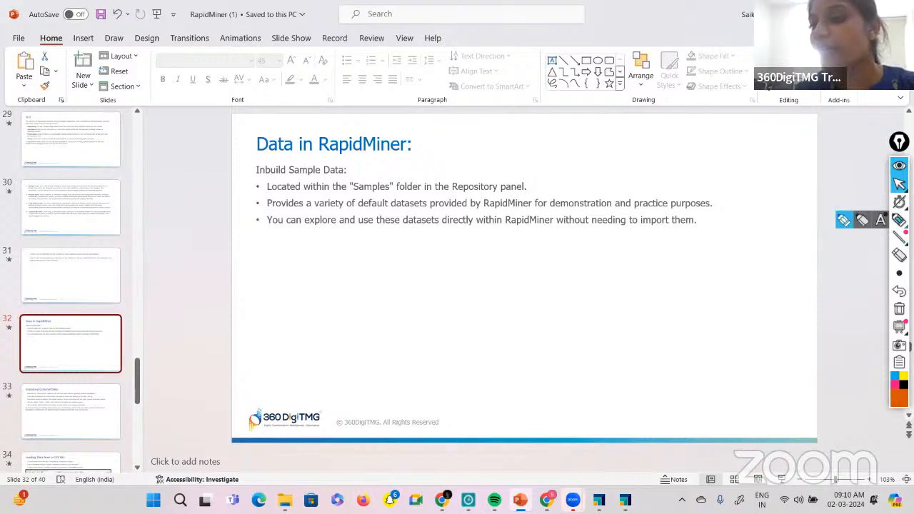
{"action": "left_click", "coordinate": [843, 223]}
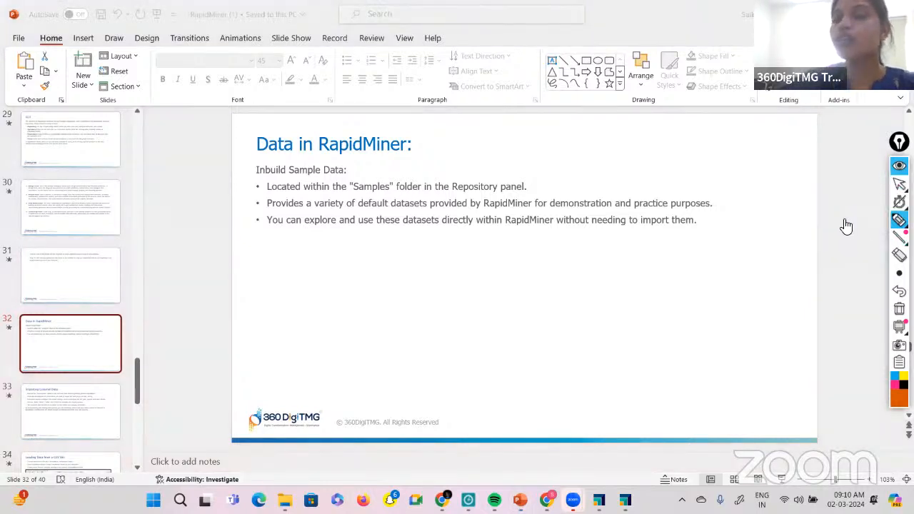
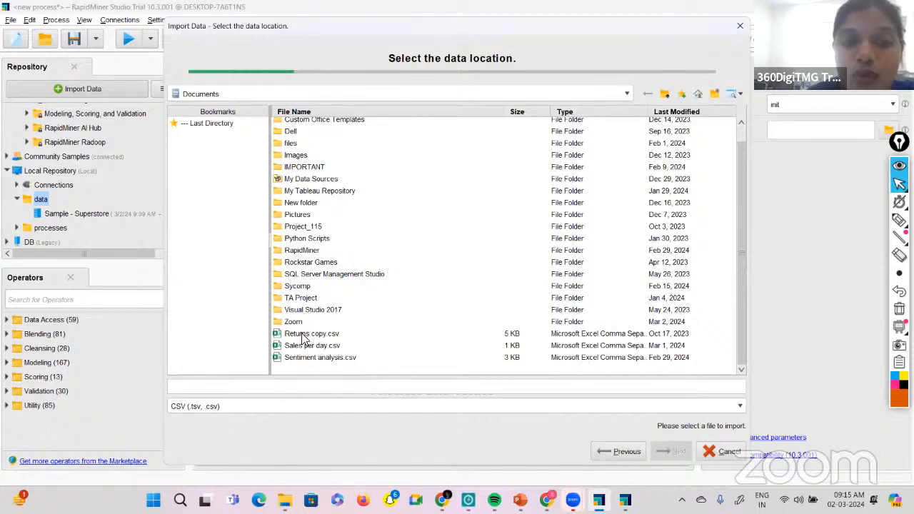
Import Returns copy.csv with the default data format and column types into the Local Repository's data folder, and return to the Design view.
{"action": "left_click", "coordinate": [303, 336]}
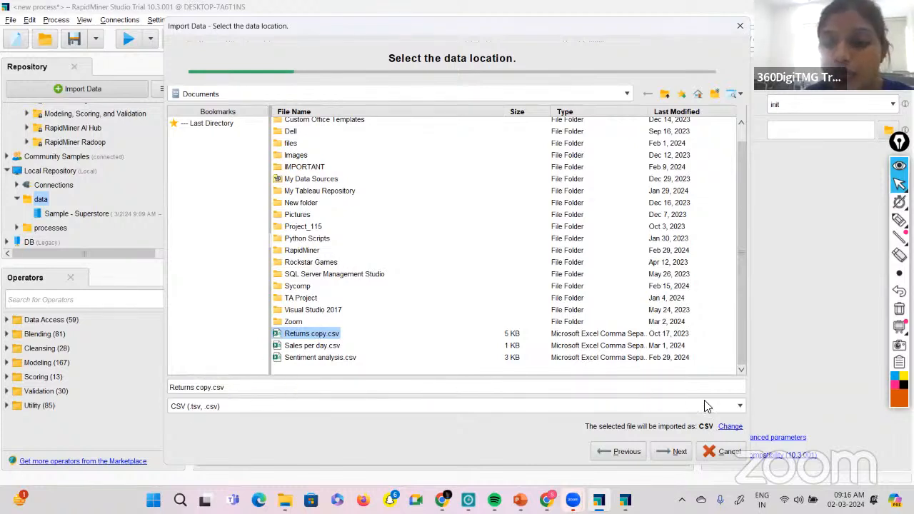
{"action": "left_click", "coordinate": [665, 454]}
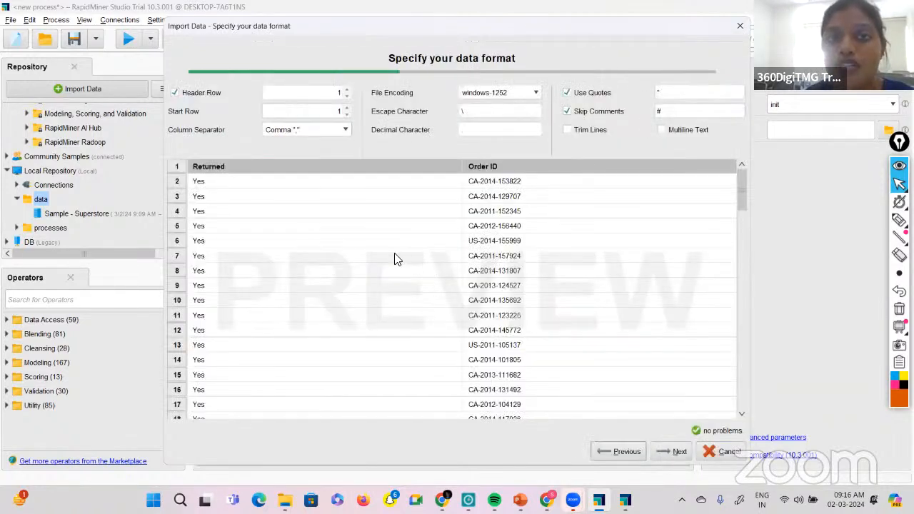
{"action": "left_click", "coordinate": [659, 453]}
{"action": "left_click", "coordinate": [675, 452]}
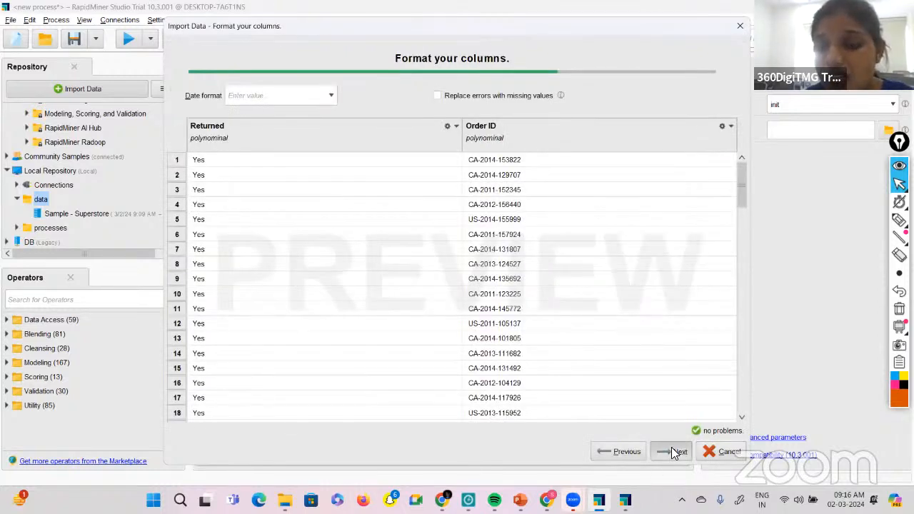
{"action": "left_click", "coordinate": [674, 452]}
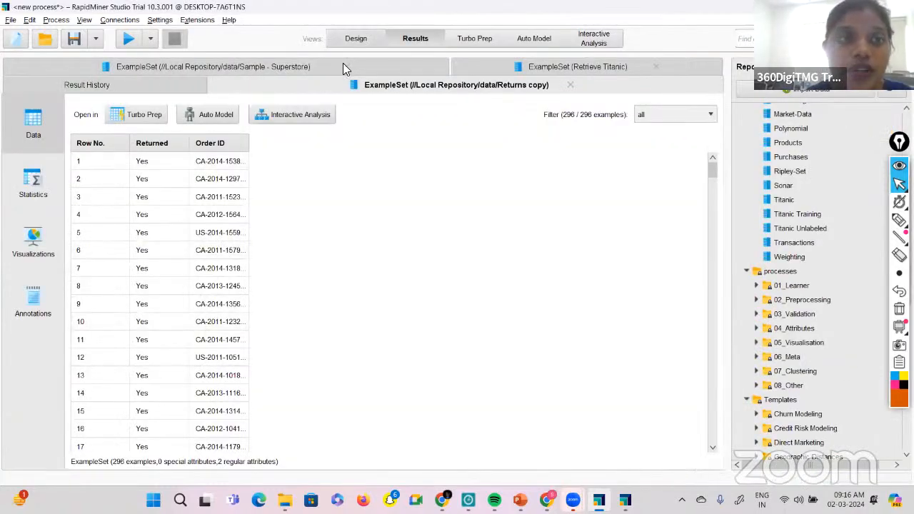
{"action": "left_click", "coordinate": [355, 40]}
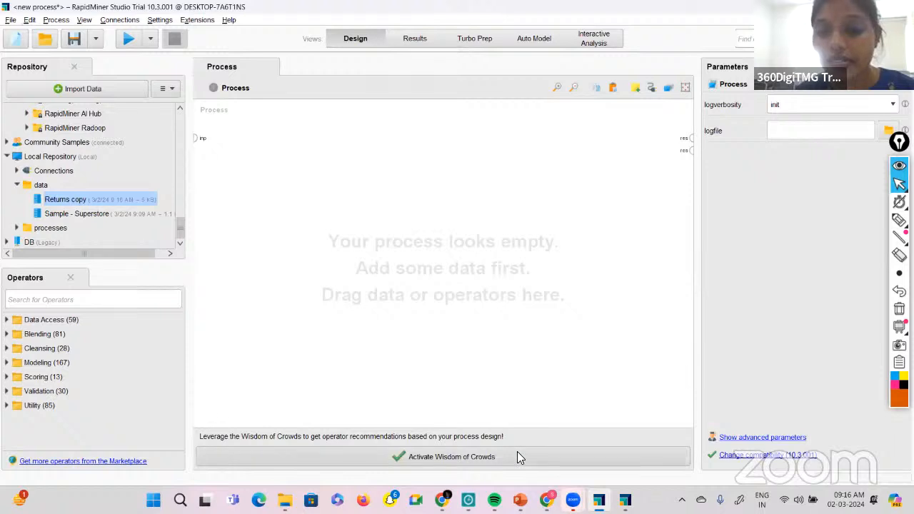
Search the operators for read csv and place the Read CSV operator in the empty process.
{"action": "left_click", "coordinate": [7, 319]}
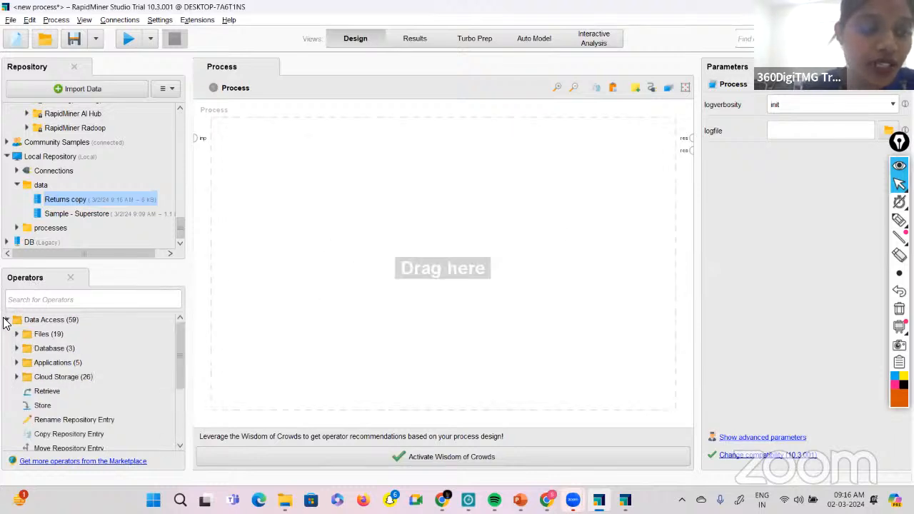
{"action": "left_click", "coordinate": [21, 300]}
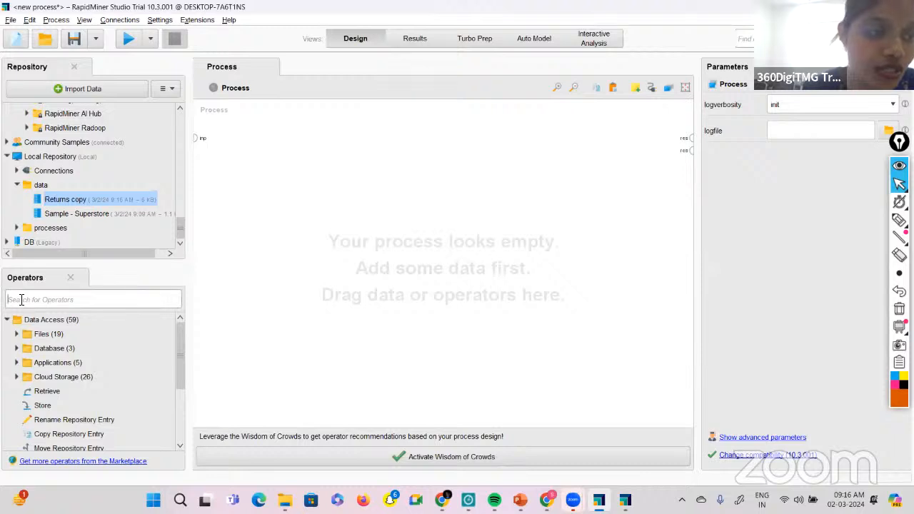
{"action": "type", "text": "read csv"}
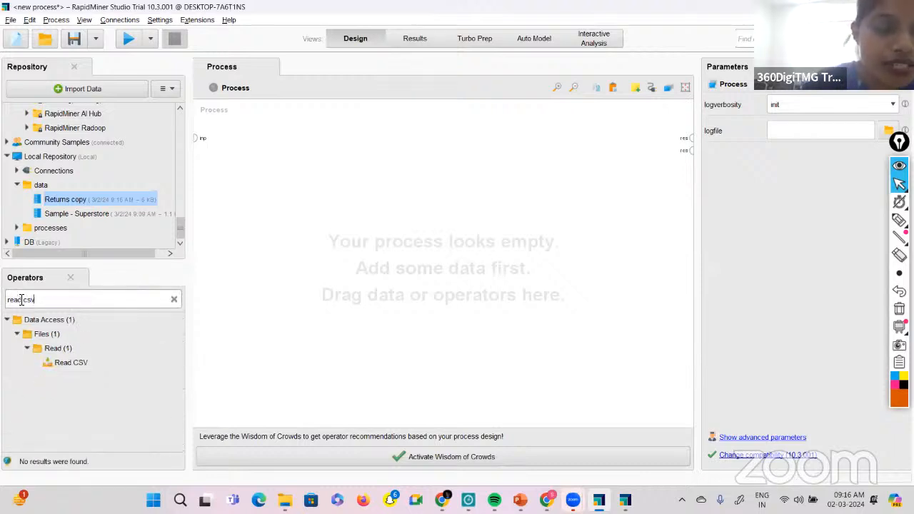
{"action": "left_click_drag", "start_coordinate": [71, 362], "coordinate": [87, 362]}
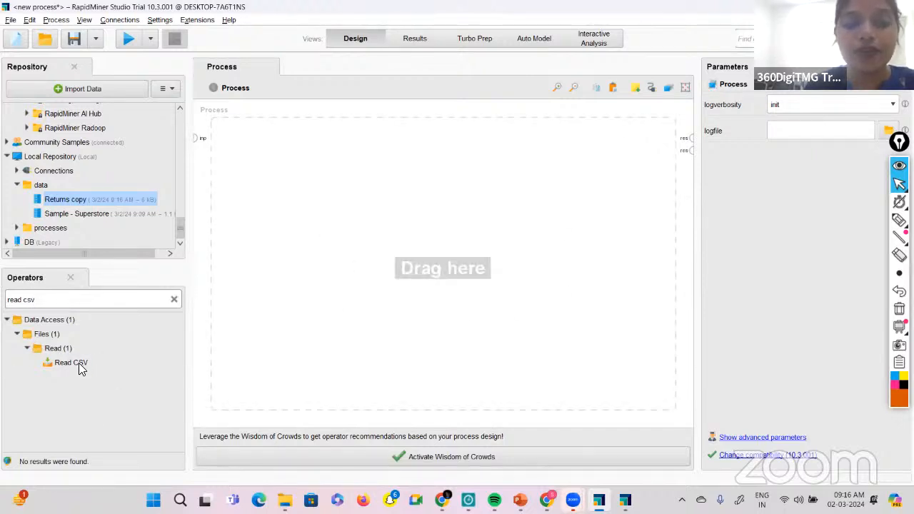
{"action": "left_click_drag", "start_coordinate": [80, 363], "coordinate": [134, 314]}
{"action": "left_click_drag", "start_coordinate": [307, 197], "coordinate": [314, 196]}
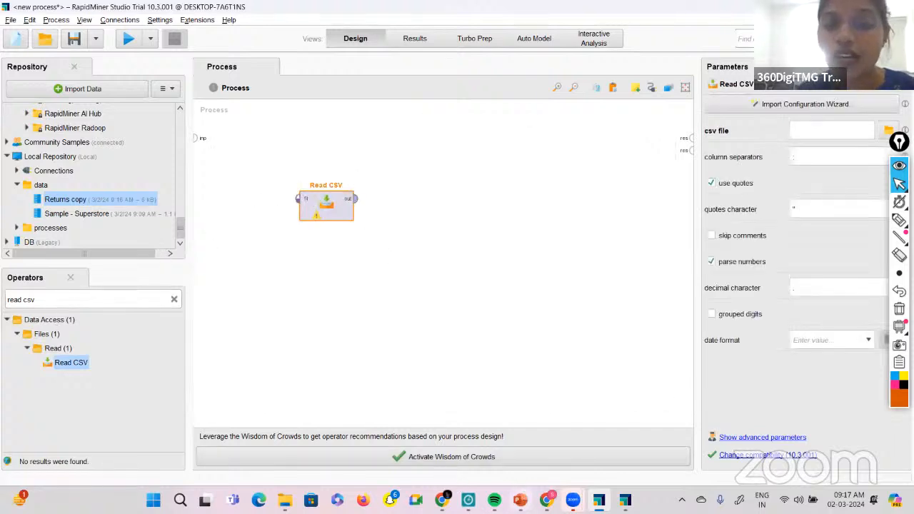
Switch to PowerPoint, review the Configure the Operator slide on Read CSV, and return to RapidMiner Studio.
{"action": "left_click", "coordinate": [519, 500]}
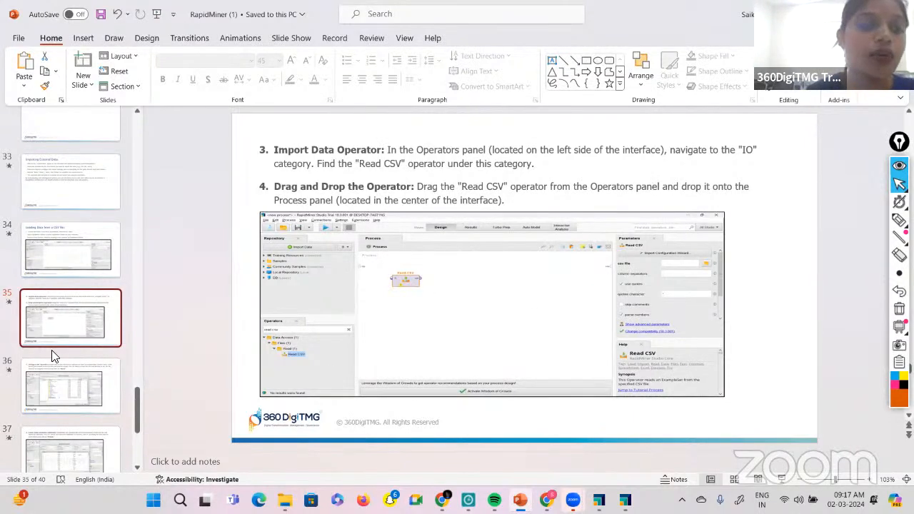
{"action": "left_click", "coordinate": [60, 389]}
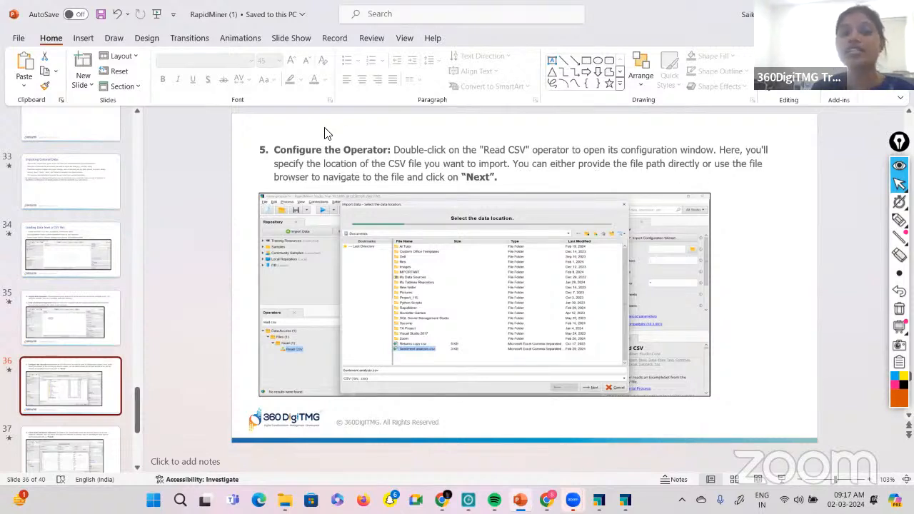
{"action": "left_click", "coordinate": [599, 499]}
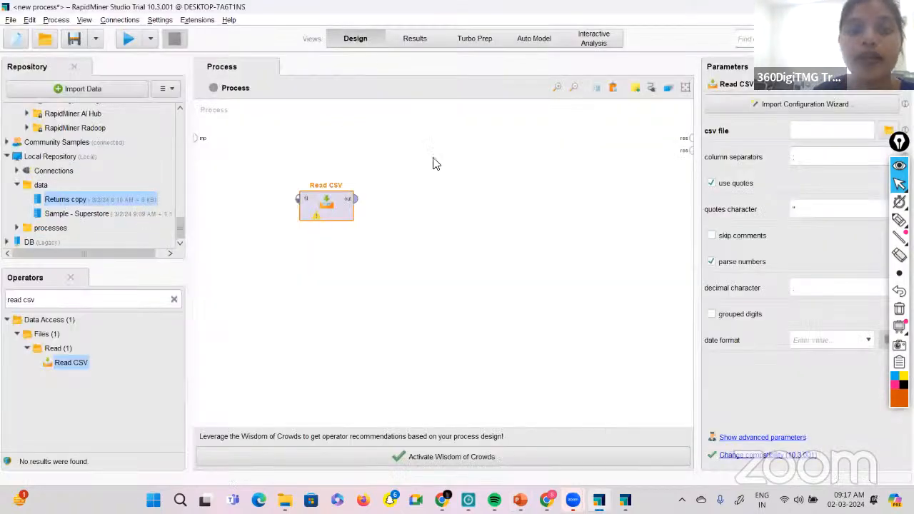
Configure the Read CSV operator to read Returns copy.csv from Documents, accepting the default data format and column types.
{"action": "double_click", "coordinate": [333, 210]}
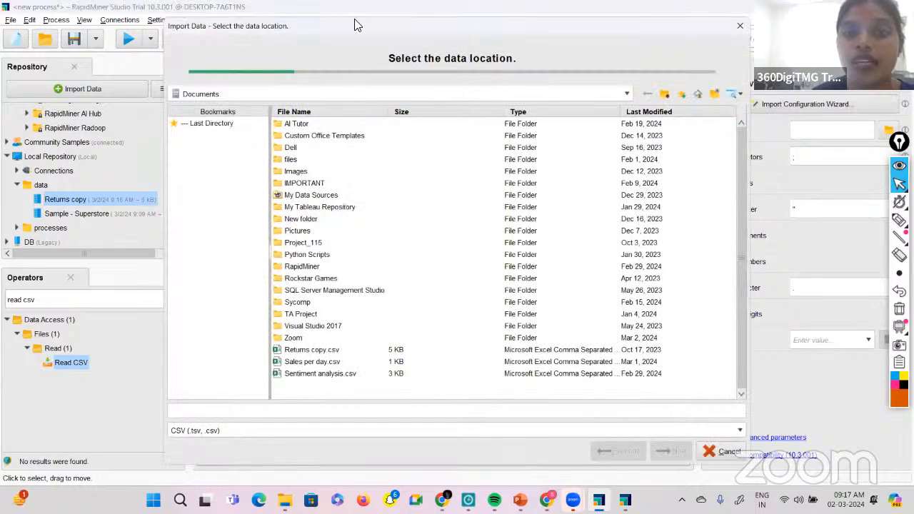
{"action": "left_click", "coordinate": [297, 351]}
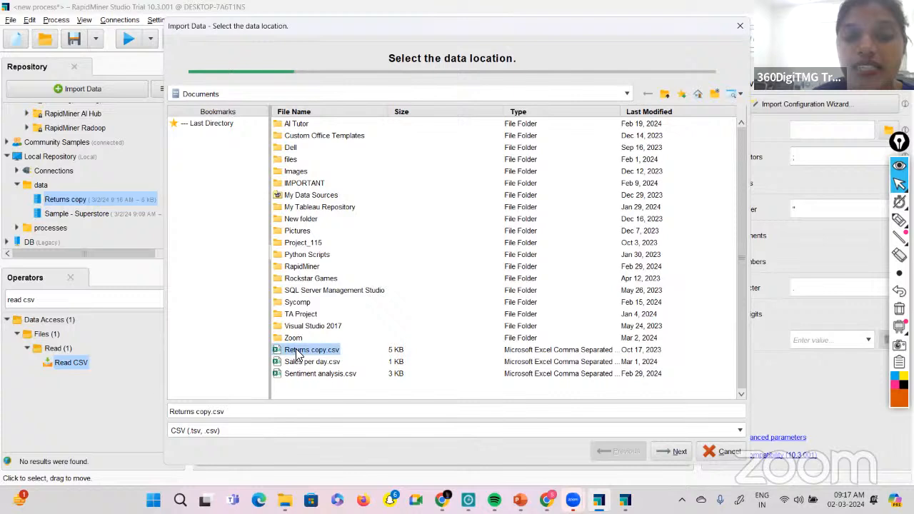
{"action": "left_click", "coordinate": [669, 451]}
{"action": "left_click", "coordinate": [670, 451]}
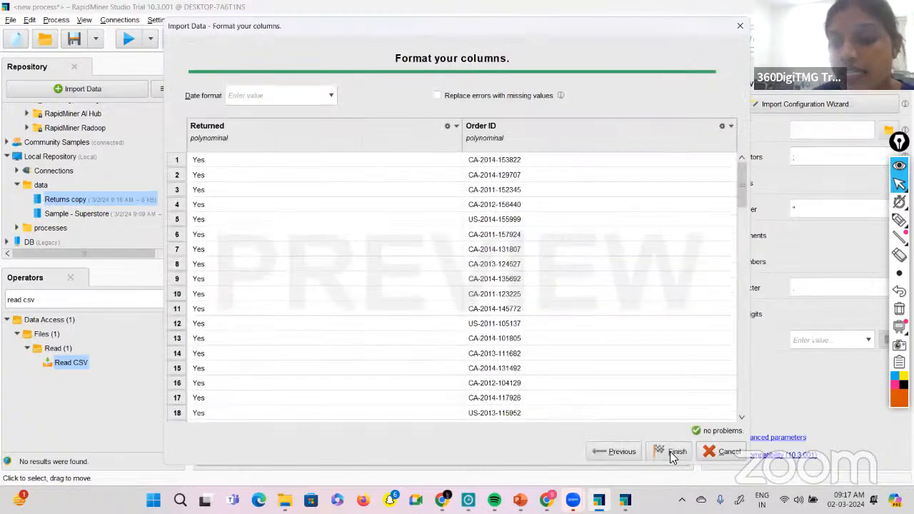
{"action": "left_click", "coordinate": [670, 451]}
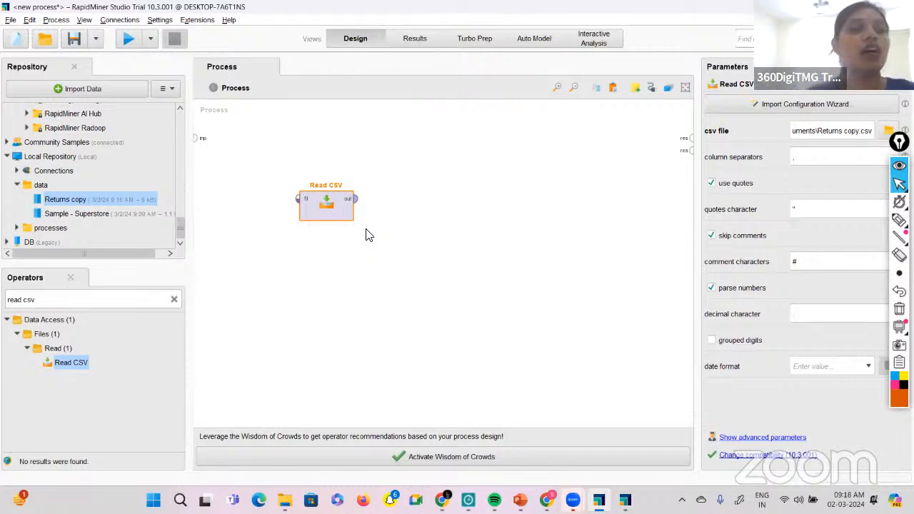
Activate the annotation pen and handwrite the heading "imported CSV" in the empty process area beside the Read CSV operator.
{"action": "mouse_move", "coordinate": [899, 202]}
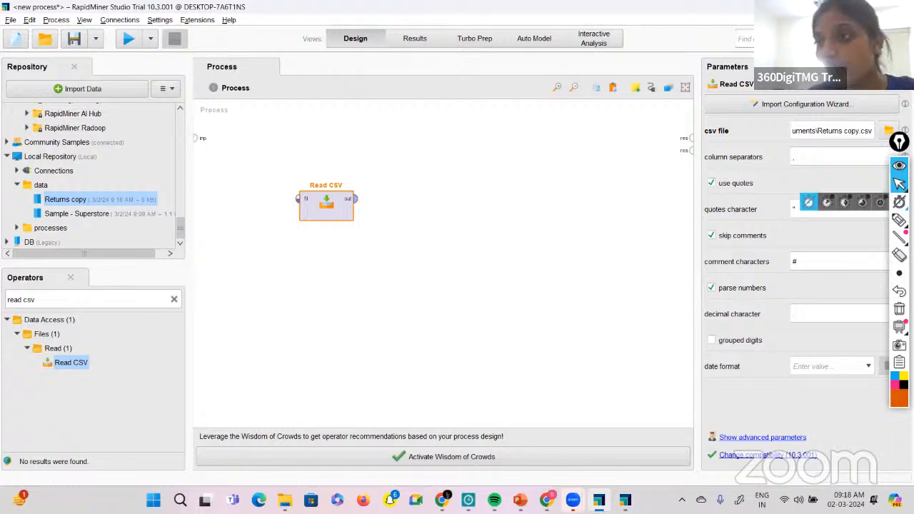
{"action": "mouse_move", "coordinate": [899, 220]}
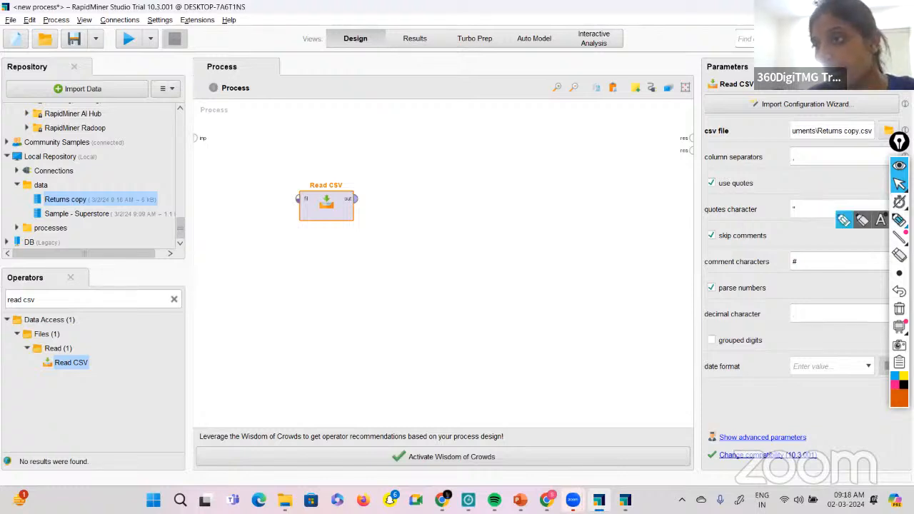
{"action": "left_click", "coordinate": [844, 223]}
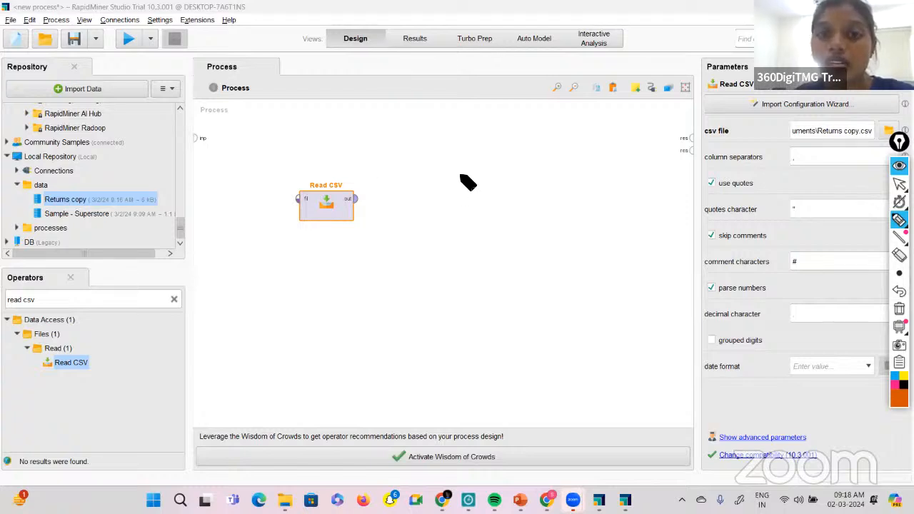
{"action": "left_click_drag", "start_coordinate": [460, 171], "coordinate": [488, 175]}
{"action": "left_click_drag", "start_coordinate": [491, 170], "coordinate": [564, 161]}
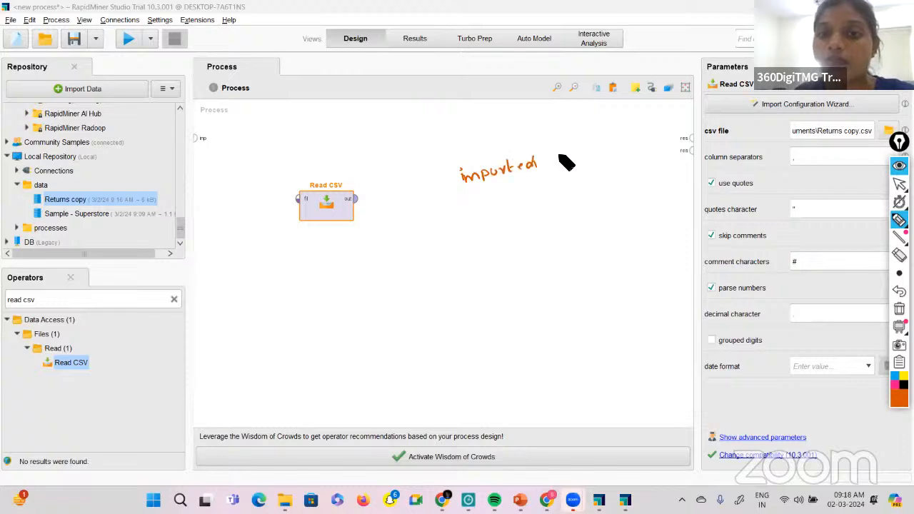
{"action": "mouse_move", "coordinate": [562, 156]}
{"action": "left_mouse_down"}
{"action": "mouse_move", "coordinate": [558, 163]}
{"action": "mouse_move", "coordinate": [582, 153]}
{"action": "left_mouse_up"}
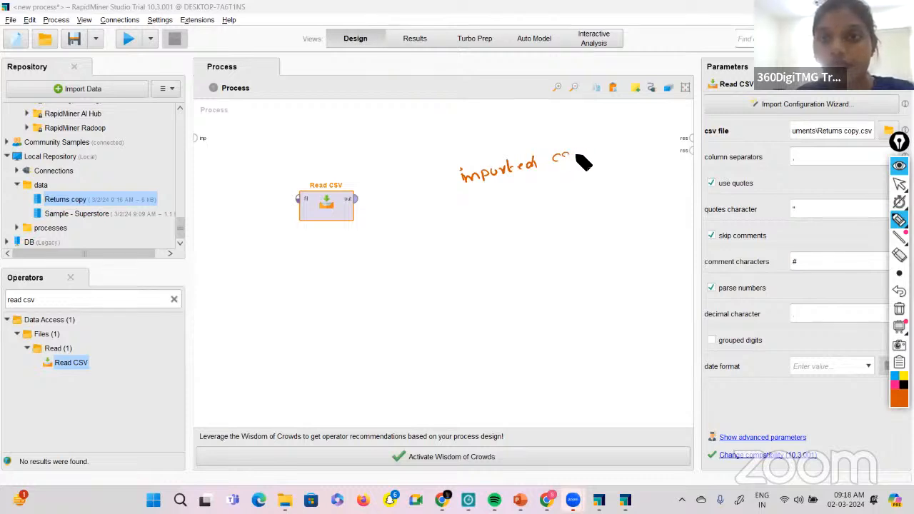
{"action": "key", "text": "ctrl+z"}
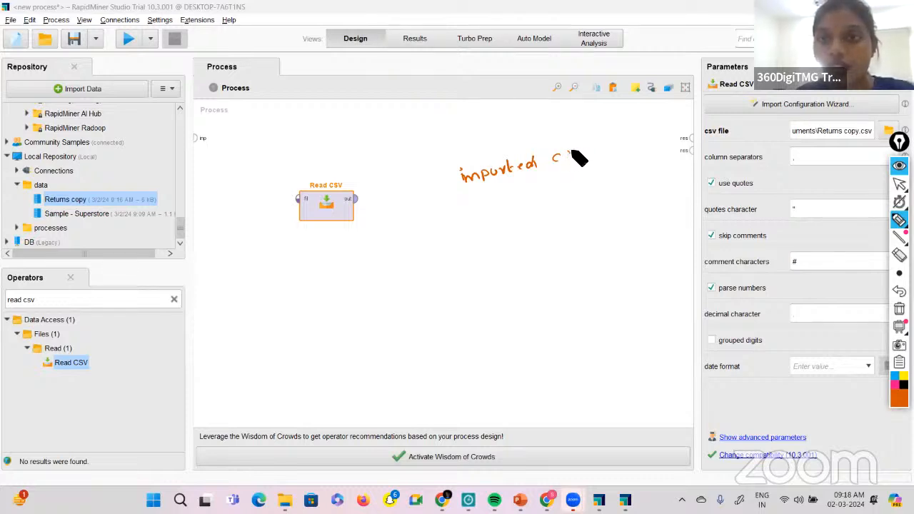
{"action": "left_click_drag", "start_coordinate": [568, 151], "coordinate": [561, 160]}
{"action": "left_click_drag", "start_coordinate": [572, 150], "coordinate": [583, 150]}
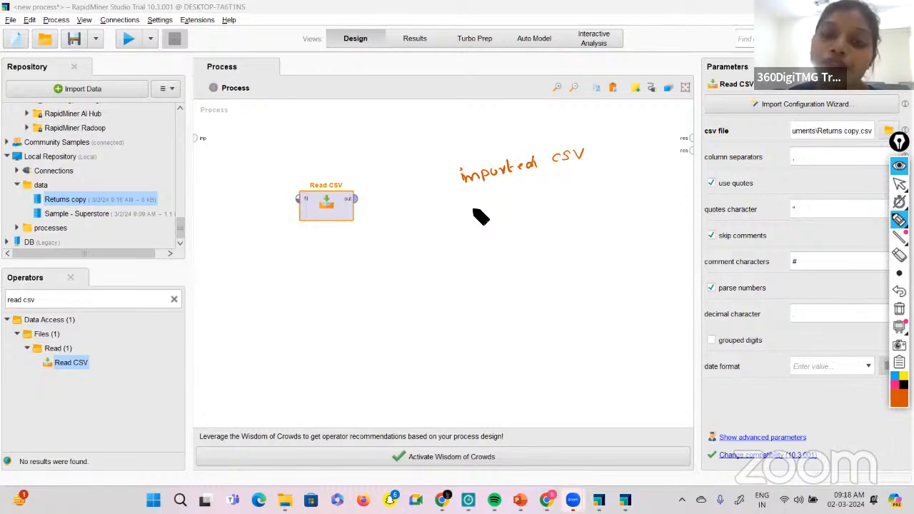
Handwrite "1- import data - RP" below the heading with arrows down to "CSV" and "LR → D", underlining the key words.
{"action": "mouse_move", "coordinate": [475, 201]}
{"action": "left_mouse_down"}
{"action": "mouse_move", "coordinate": [519, 206]}
{"action": "mouse_move", "coordinate": [554, 179]}
{"action": "mouse_move", "coordinate": [618, 178]}
{"action": "mouse_move", "coordinate": [634, 163]}
{"action": "left_mouse_up"}
{"action": "mouse_move", "coordinate": [510, 208]}
{"action": "left_mouse_down"}
{"action": "mouse_move", "coordinate": [552, 198]}
{"action": "mouse_move", "coordinate": [513, 219]}
{"action": "left_mouse_up"}
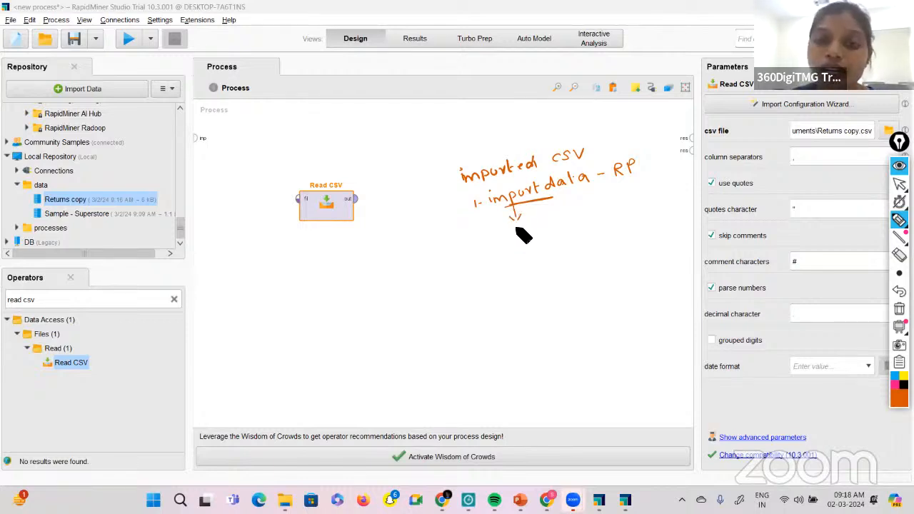
{"action": "left_click_drag", "start_coordinate": [519, 225], "coordinate": [513, 233]}
{"action": "mouse_move", "coordinate": [528, 224]}
{"action": "left_mouse_down"}
{"action": "mouse_move", "coordinate": [523, 234]}
{"action": "mouse_move", "coordinate": [538, 223]}
{"action": "left_mouse_up"}
{"action": "left_click_drag", "start_coordinate": [515, 240], "coordinate": [537, 236]}
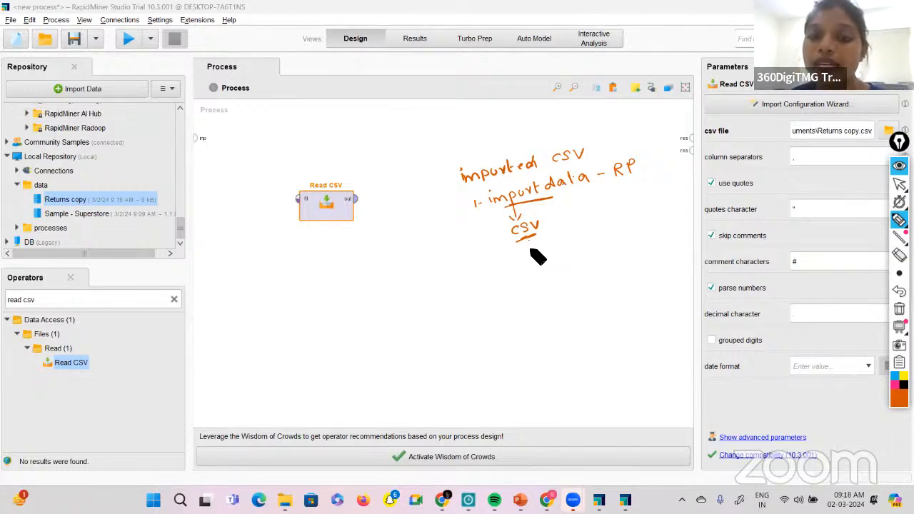
{"action": "left_click_drag", "start_coordinate": [529, 241], "coordinate": [532, 254]}
{"action": "left_click_drag", "start_coordinate": [527, 249], "coordinate": [537, 247]}
{"action": "left_click_drag", "start_coordinate": [487, 187], "coordinate": [519, 176]}
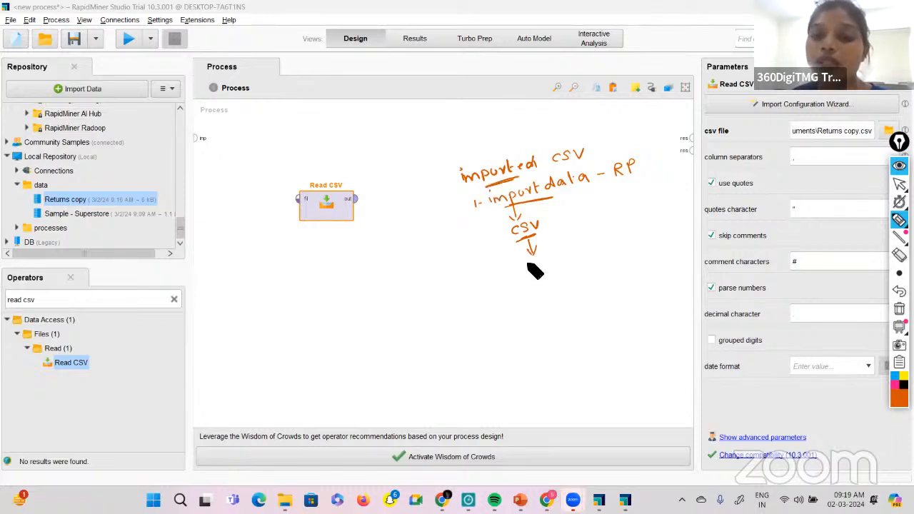
{"action": "left_click_drag", "start_coordinate": [527, 262], "coordinate": [529, 268]}
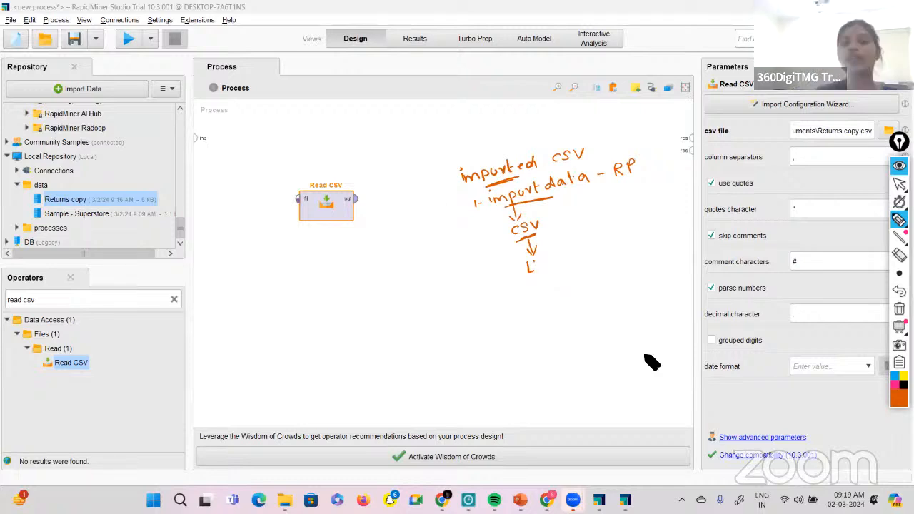
{"action": "left_click_drag", "start_coordinate": [535, 259], "coordinate": [544, 269]}
{"action": "left_click_drag", "start_coordinate": [546, 264], "coordinate": [561, 258]}
{"action": "left_click_drag", "start_coordinate": [567, 249], "coordinate": [566, 260]}
{"action": "left_click_drag", "start_coordinate": [556, 274], "coordinate": [574, 269]}
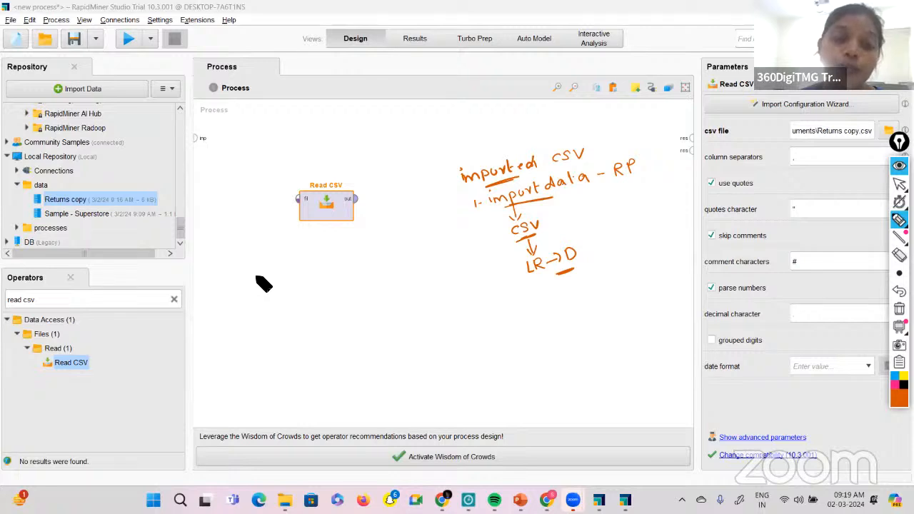
Handwrite "new process" below the Read CSV operator with an arrow to "read CSV", add "d&d" beside it, and draw another arrow down.
{"action": "left_click_drag", "start_coordinate": [257, 276], "coordinate": [351, 250]}
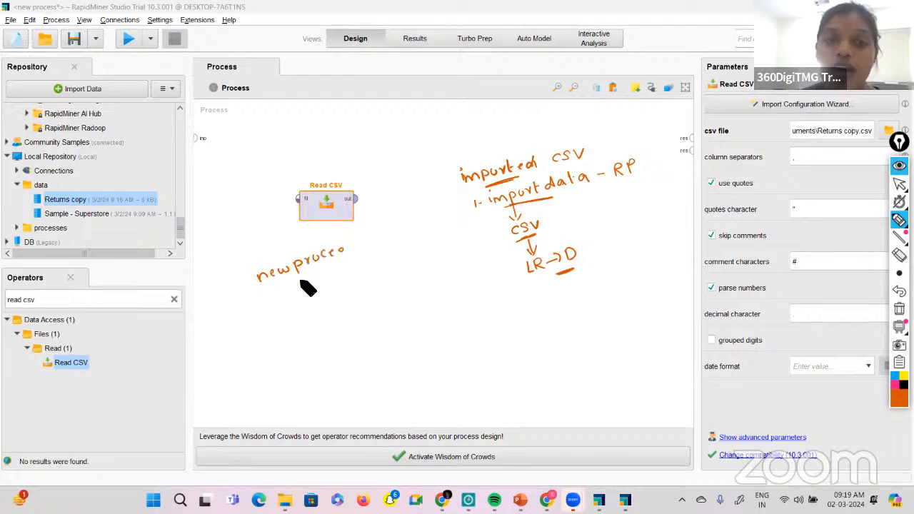
{"action": "mouse_move", "coordinate": [305, 279]}
{"action": "left_mouse_down"}
{"action": "mouse_move", "coordinate": [305, 306]}
{"action": "mouse_move", "coordinate": [343, 290]}
{"action": "left_mouse_up"}
{"action": "left_click_drag", "start_coordinate": [350, 280], "coordinate": [345, 289]}
{"action": "left_click_drag", "start_coordinate": [353, 279], "coordinate": [362, 277]}
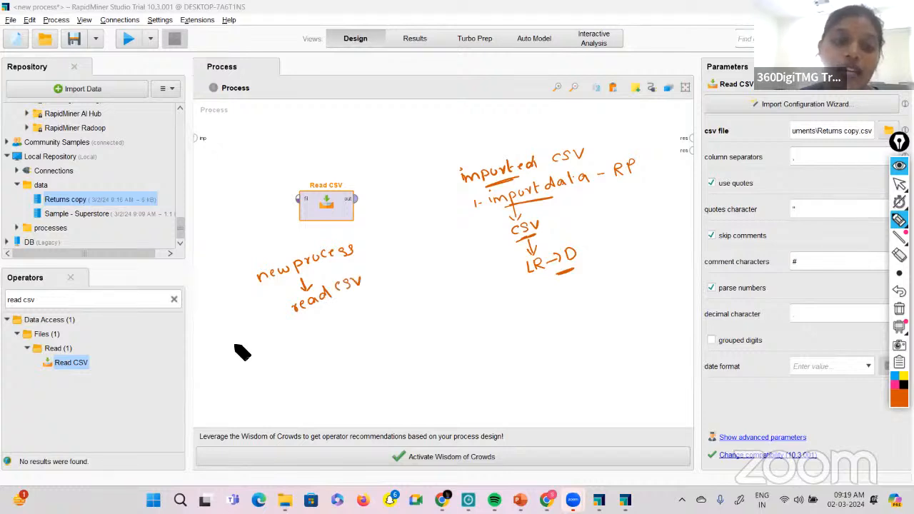
{"action": "left_click_drag", "start_coordinate": [246, 340], "coordinate": [266, 321]}
{"action": "mouse_move", "coordinate": [275, 323]}
{"action": "left_mouse_down"}
{"action": "mouse_move", "coordinate": [325, 328]}
{"action": "mouse_move", "coordinate": [331, 318]}
{"action": "left_mouse_up"}
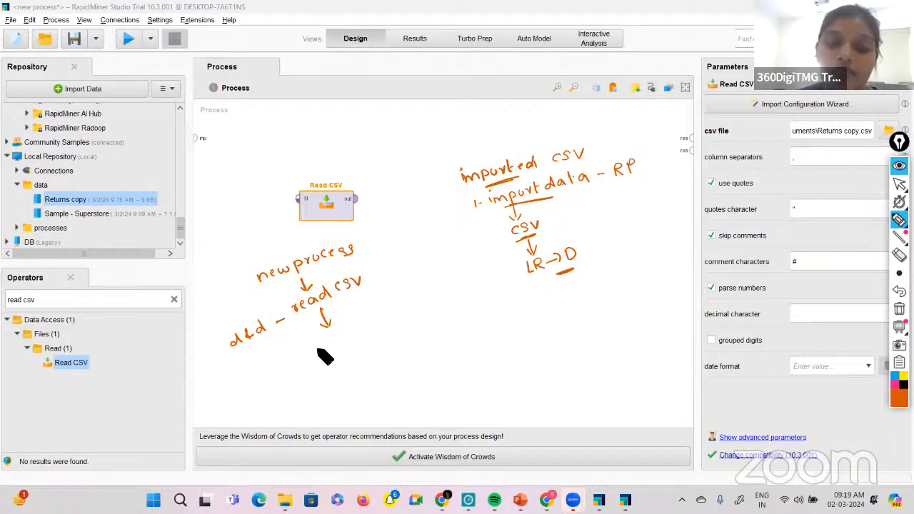
Complete the handwritten Read CSV notes with "click → file location" and "N N F - Results view".
{"action": "left_click_drag", "start_coordinate": [315, 341], "coordinate": [462, 273]}
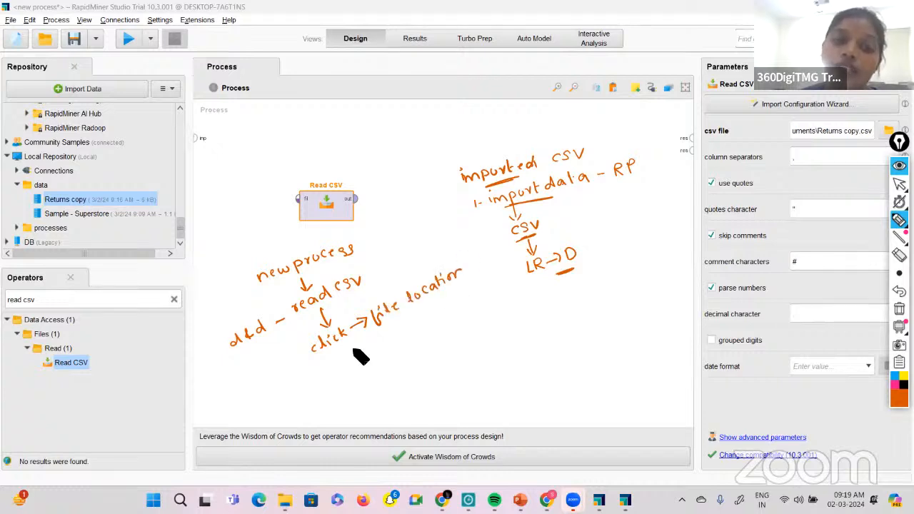
{"action": "left_click", "coordinate": [354, 353]}
{"action": "left_click_drag", "start_coordinate": [353, 357], "coordinate": [436, 315]}
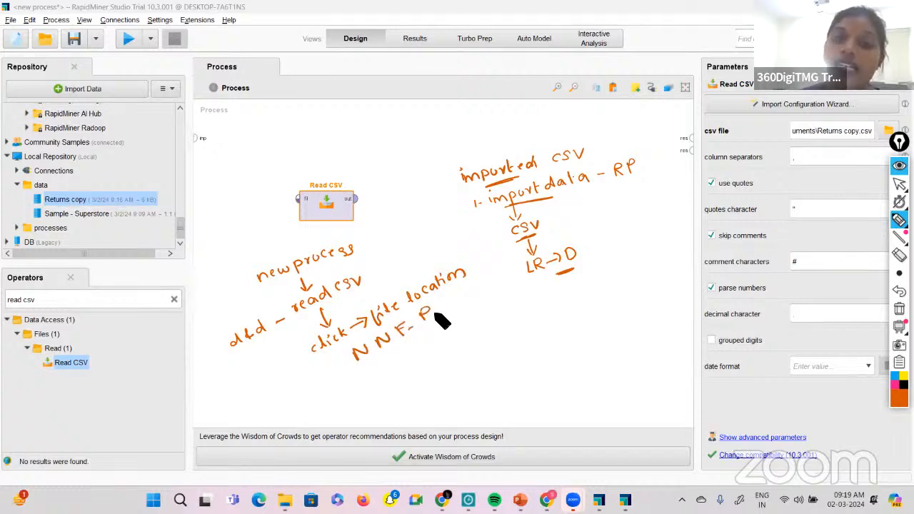
{"action": "left_click_drag", "start_coordinate": [426, 314], "coordinate": [506, 283]}
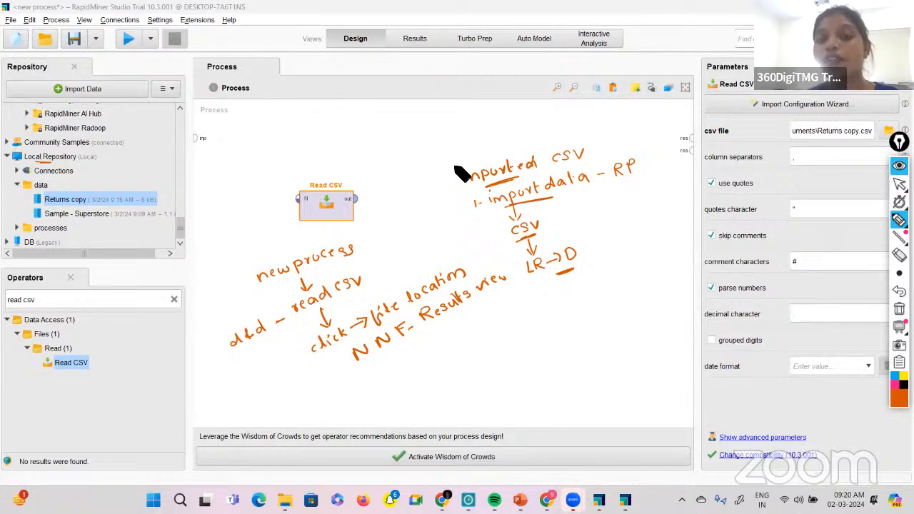
Draw a dividing line between the two handwritten notes, and circle Import Data and the Read CSV operator in the operator list.
{"action": "left_click_drag", "start_coordinate": [455, 172], "coordinate": [460, 207]}
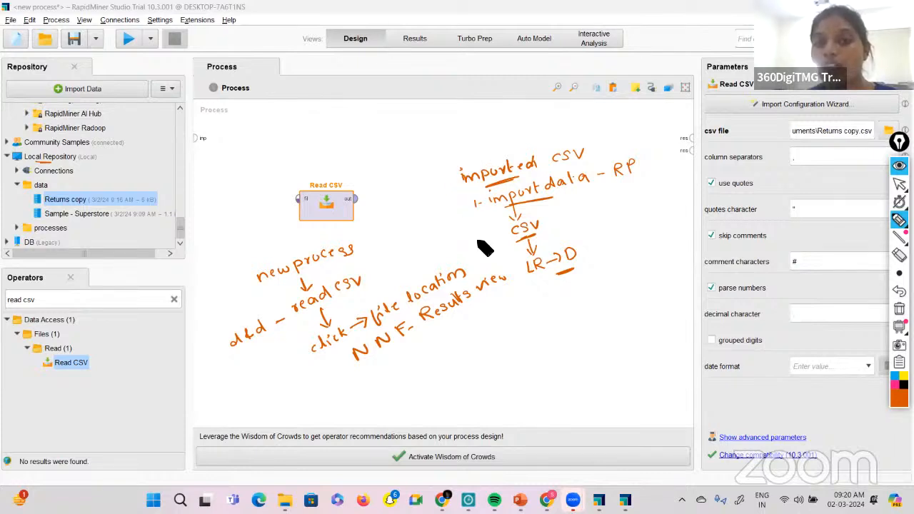
{"action": "mouse_move", "coordinate": [122, 84]}
{"action": "left_mouse_down"}
{"action": "mouse_move", "coordinate": [60, 72]}
{"action": "mouse_move", "coordinate": [66, 108]}
{"action": "mouse_move", "coordinate": [123, 93]}
{"action": "left_mouse_up"}
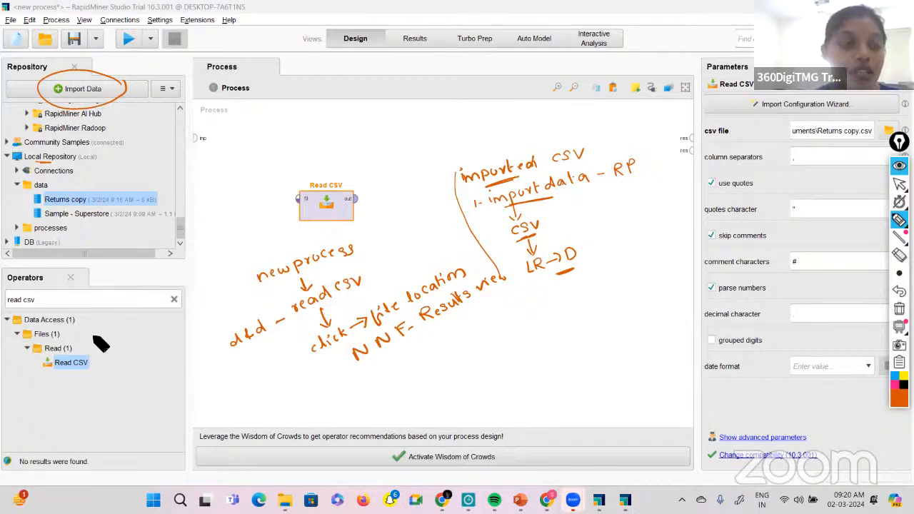
{"action": "mouse_move", "coordinate": [64, 357]}
{"action": "left_mouse_down"}
{"action": "mouse_move", "coordinate": [75, 378]}
{"action": "mouse_move", "coordinate": [107, 368]}
{"action": "mouse_move", "coordinate": [111, 346]}
{"action": "left_mouse_up"}
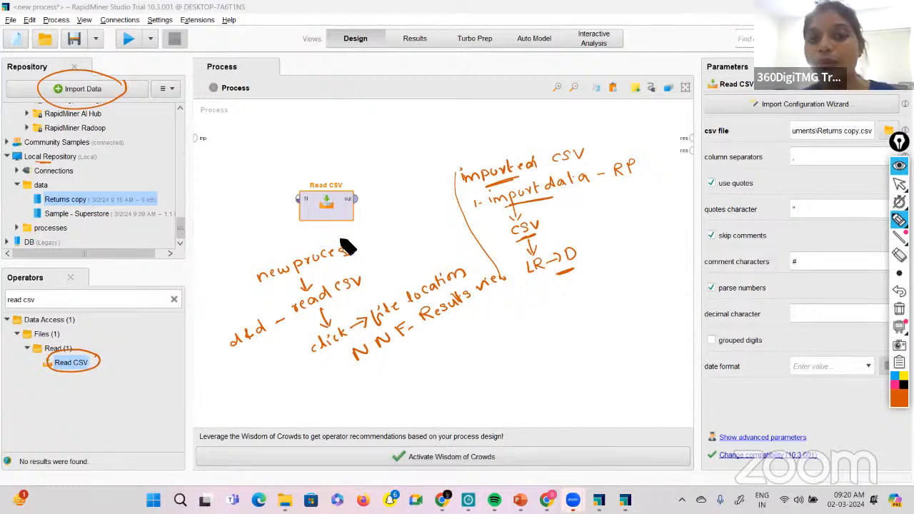
Clear all handwritten annotations from the screen and switch from the annotation pen back to the normal pointer.
{"action": "left_click", "coordinate": [898, 309]}
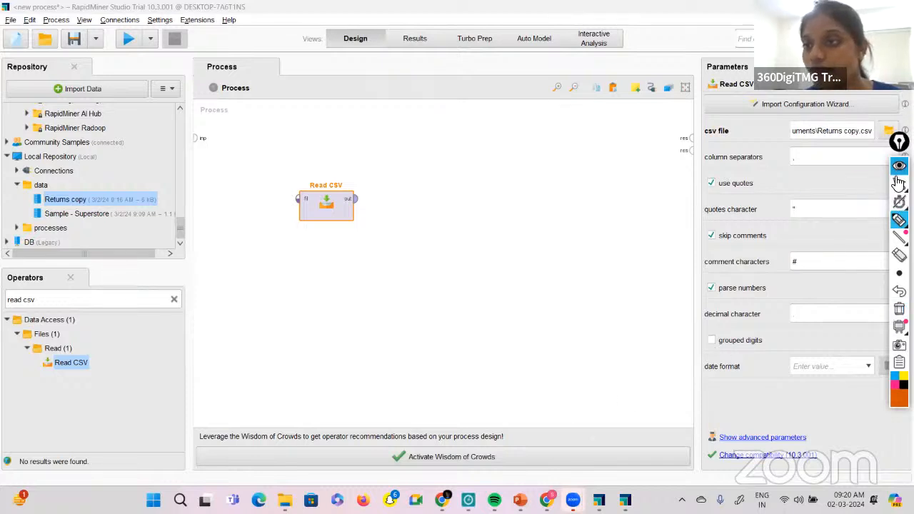
{"action": "left_click", "coordinate": [861, 182]}
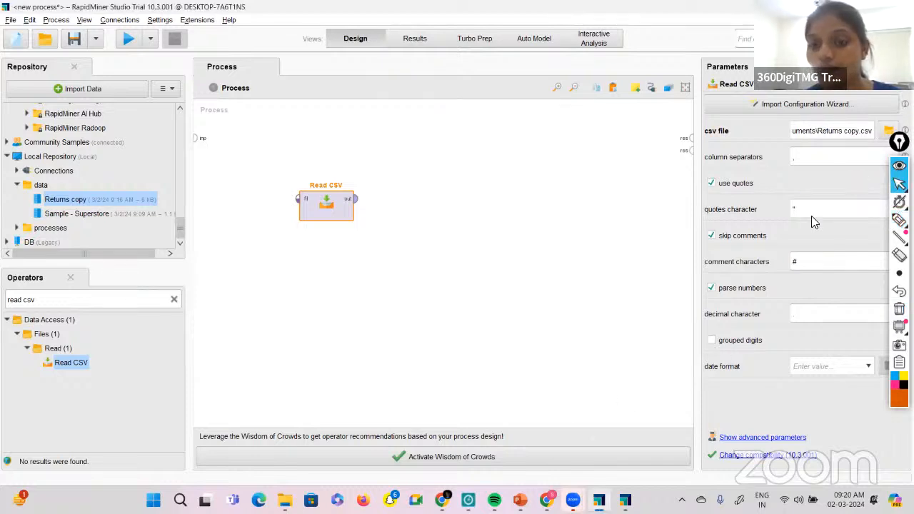
Switch to the RapidMiner presentation in PowerPoint and review slides 37 to 39 on defining data attributes, running the process and viewing results.
{"action": "left_click", "coordinate": [520, 501]}
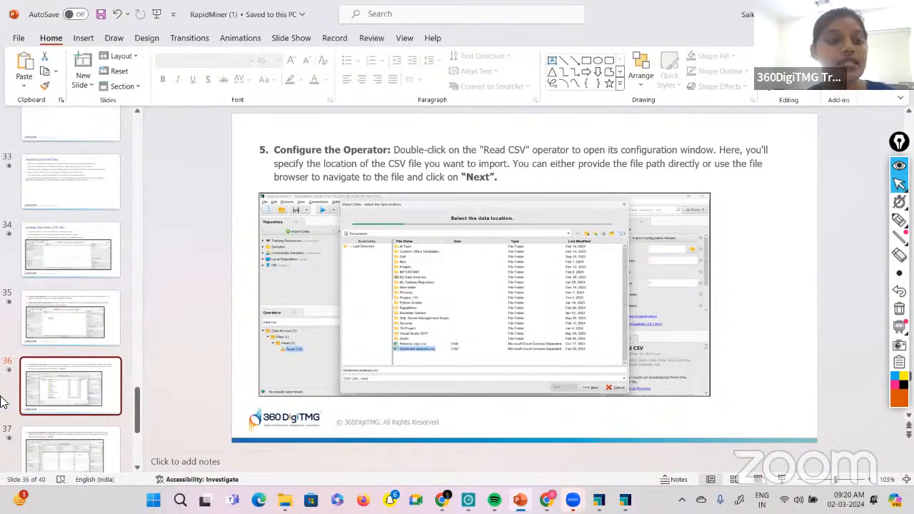
{"action": "left_click", "coordinate": [44, 446]}
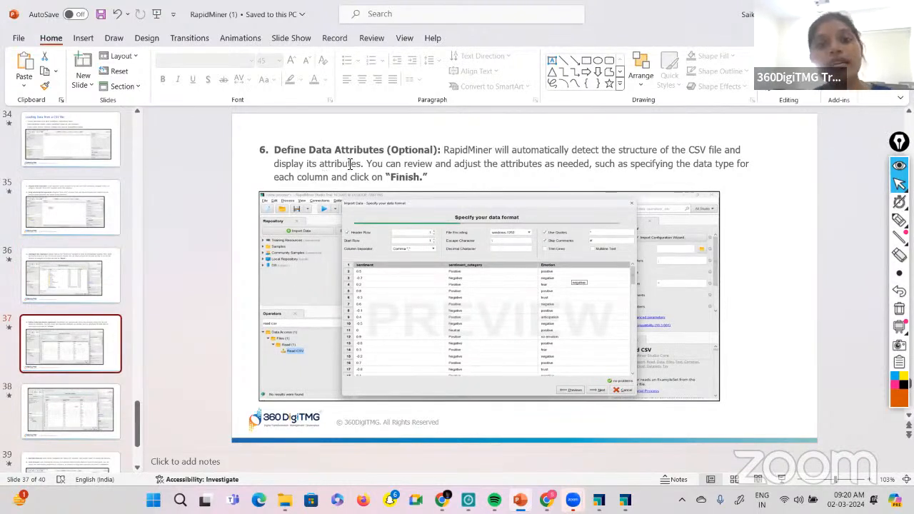
{"action": "left_click", "coordinate": [69, 418]}
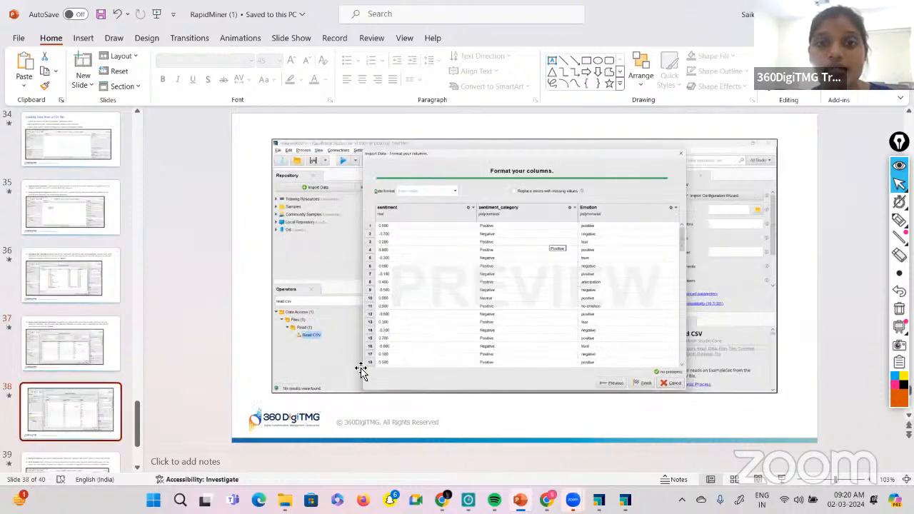
{"action": "scroll", "coordinate": [93, 337], "scroll_direction": "down", "scroll_amount": 2}
{"action": "left_click", "coordinate": [93, 337]}
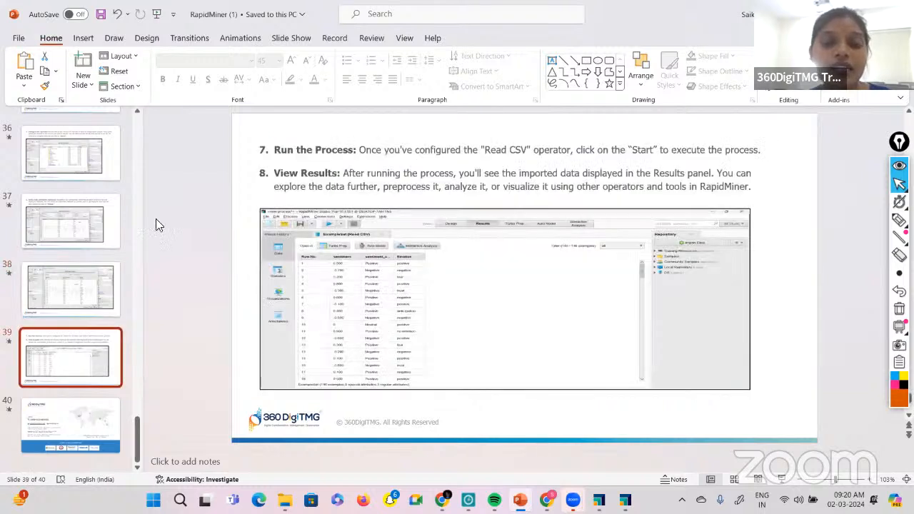
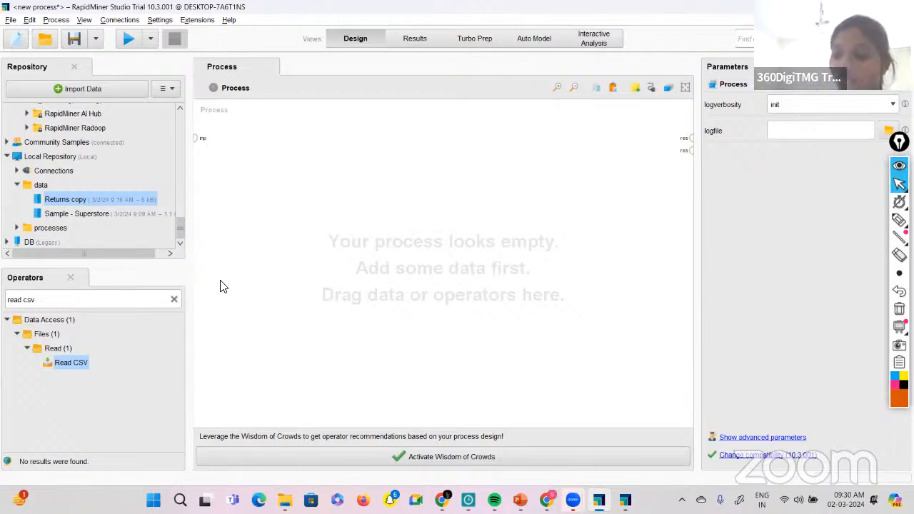
Add the Sample - Superstore dataset from the local repository to the process and check the Results view before returning to the design.
{"action": "left_click", "coordinate": [71, 216]}
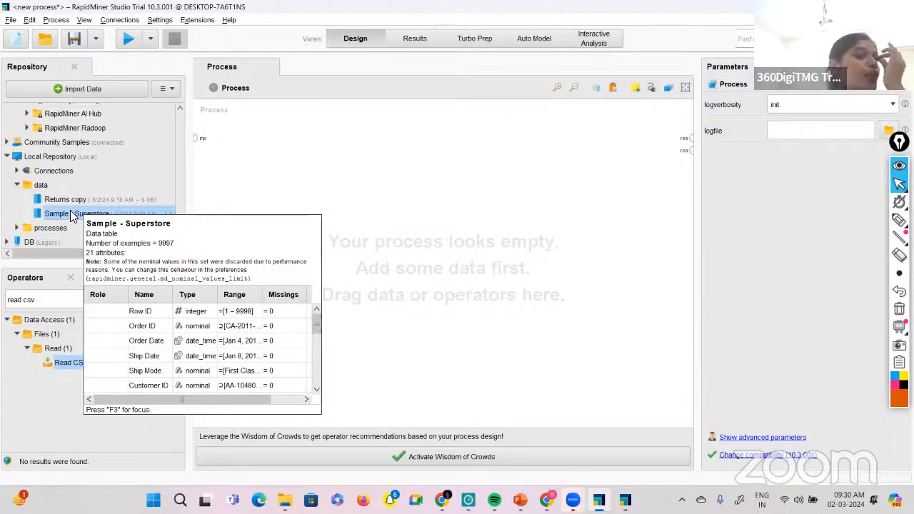
{"action": "left_click_drag", "start_coordinate": [71, 214], "coordinate": [260, 171]}
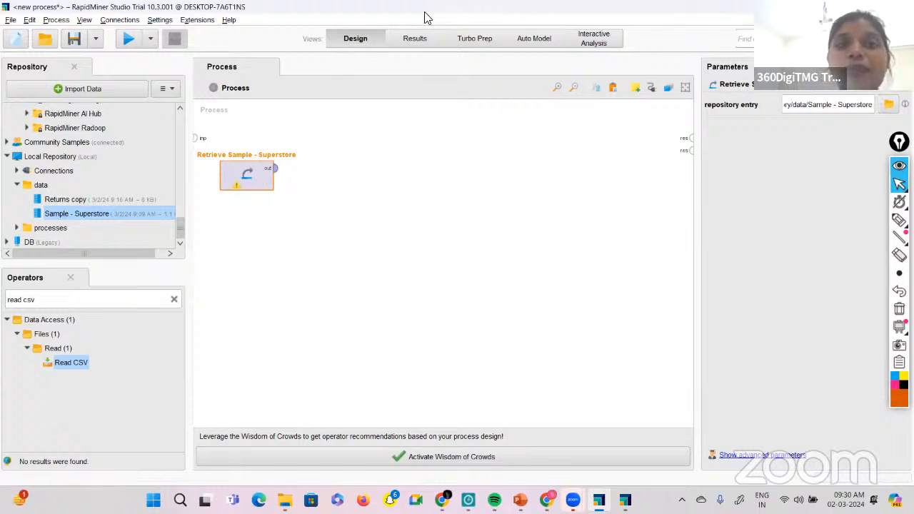
{"action": "left_click", "coordinate": [421, 46]}
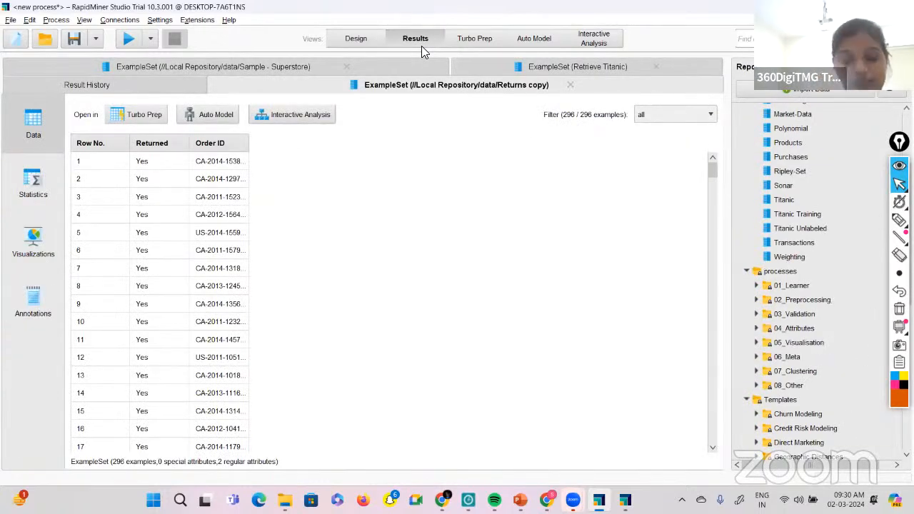
{"action": "left_click", "coordinate": [350, 40]}
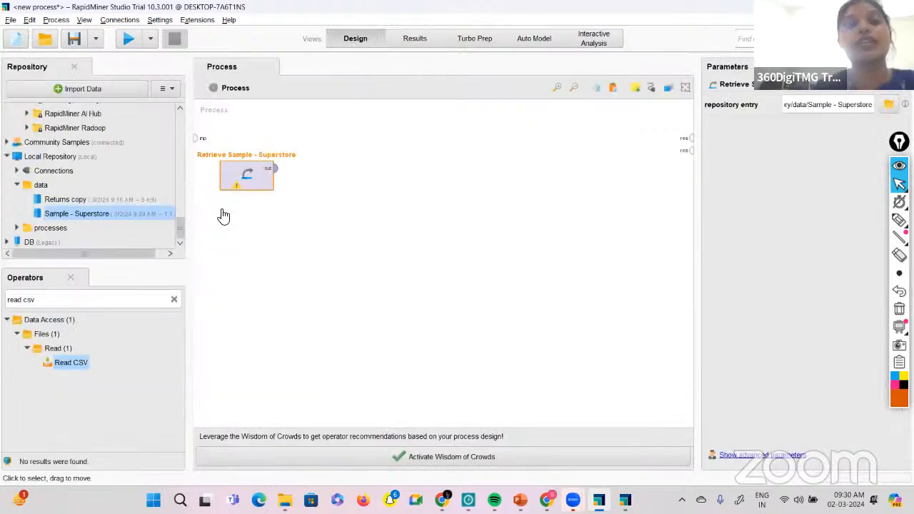
Try to run the process, and connect the Retrieve Sample - Superstore output to the first result port.
{"action": "left_click", "coordinate": [127, 43]}
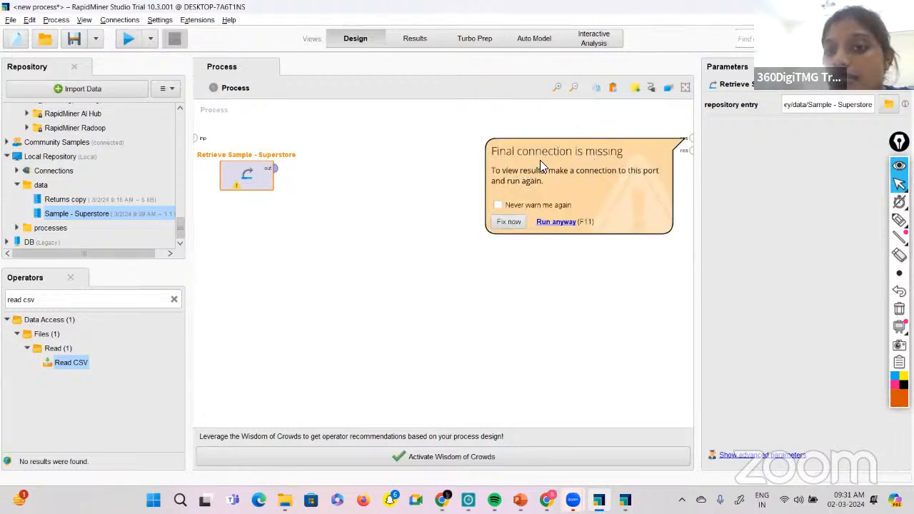
{"action": "left_click", "coordinate": [274, 168]}
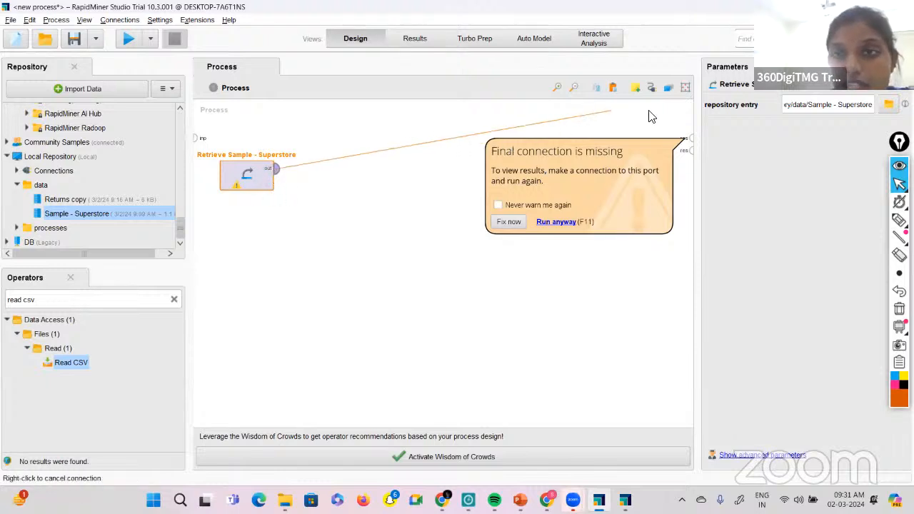
{"action": "left_click", "coordinate": [689, 138]}
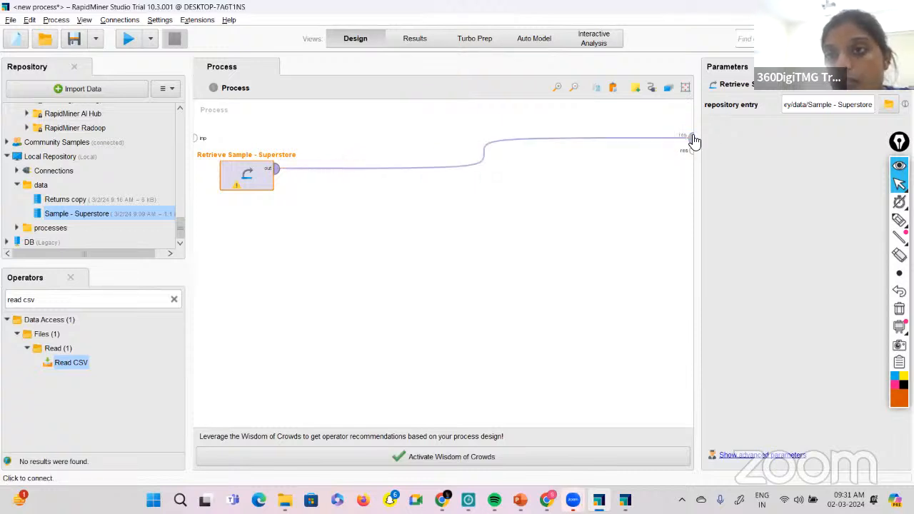
{"action": "mouse_move", "coordinate": [692, 135]}
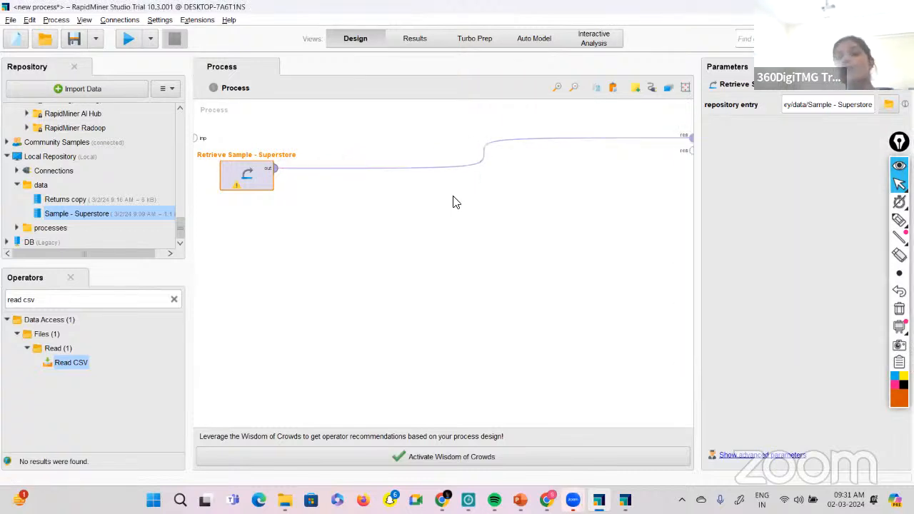
Handwrite the note "importing / default" with the annotation pen on the empty process area and underline part of "default".
{"action": "left_click", "coordinate": [898, 223]}
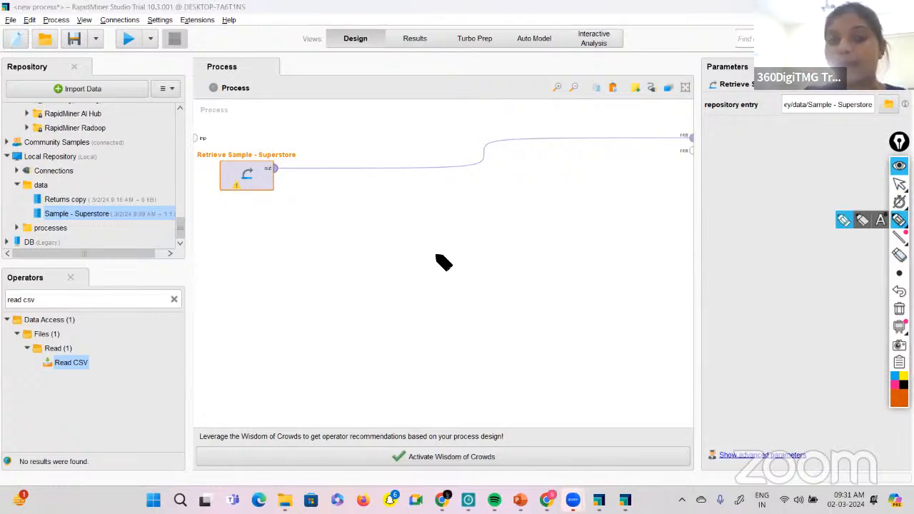
{"action": "left_click", "coordinate": [488, 222]}
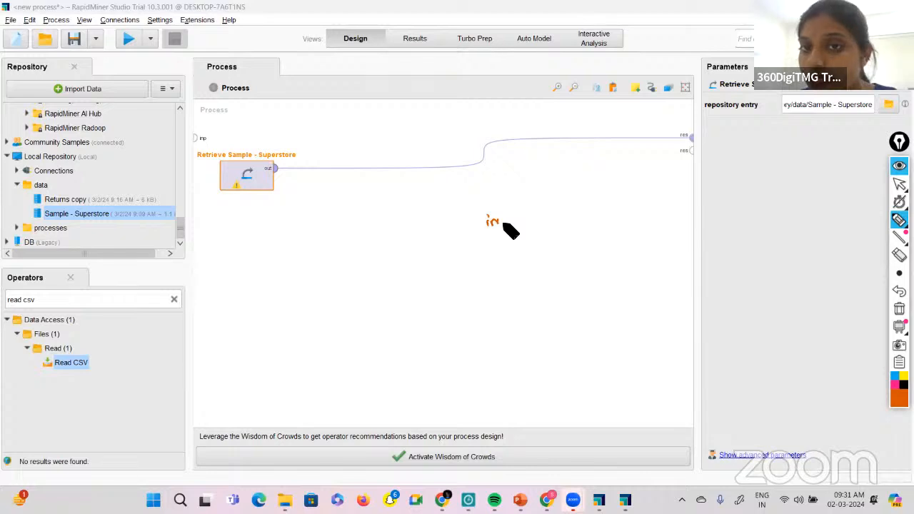
{"action": "left_click_drag", "start_coordinate": [503, 224], "coordinate": [580, 201]}
{"action": "left_click_drag", "start_coordinate": [526, 241], "coordinate": [584, 234]}
{"action": "left_click_drag", "start_coordinate": [575, 240], "coordinate": [562, 245]}
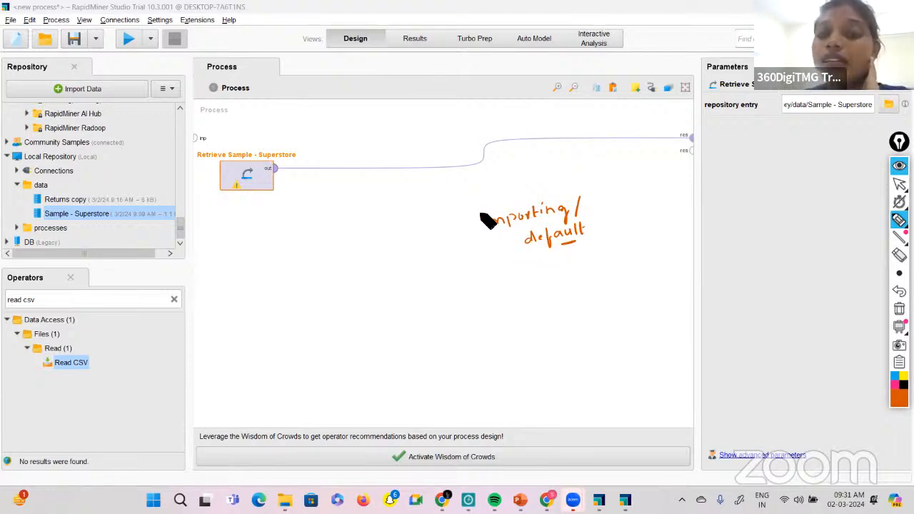
Bracket the handwritten note and extend it with "drag and drop", "connection" and an arrow to "execute".
{"action": "mouse_move", "coordinate": [480, 213]}
{"action": "left_mouse_down"}
{"action": "mouse_move", "coordinate": [475, 231]}
{"action": "mouse_move", "coordinate": [500, 260]}
{"action": "mouse_move", "coordinate": [546, 271]}
{"action": "mouse_move", "coordinate": [589, 264]}
{"action": "mouse_move", "coordinate": [622, 240]}
{"action": "mouse_move", "coordinate": [651, 239]}
{"action": "left_mouse_up"}
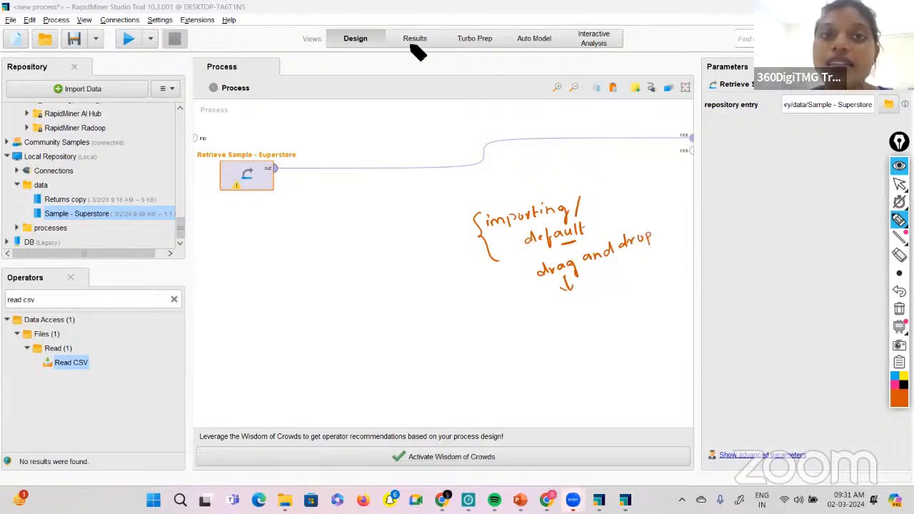
{"action": "mouse_move", "coordinate": [566, 277]}
{"action": "left_mouse_down"}
{"action": "mouse_move", "coordinate": [564, 291]}
{"action": "mouse_move", "coordinate": [582, 300]}
{"action": "mouse_move", "coordinate": [629, 283]}
{"action": "left_mouse_up"}
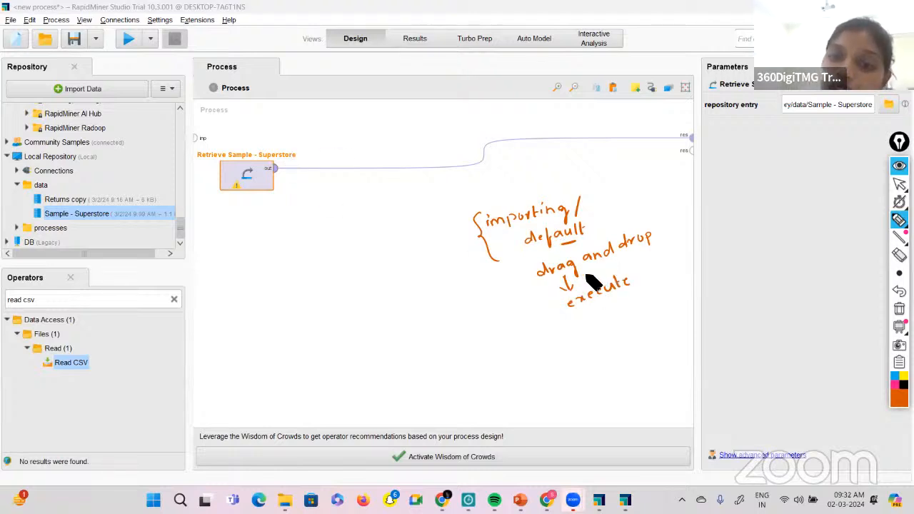
{"action": "left_click_drag", "start_coordinate": [583, 276], "coordinate": [601, 271]}
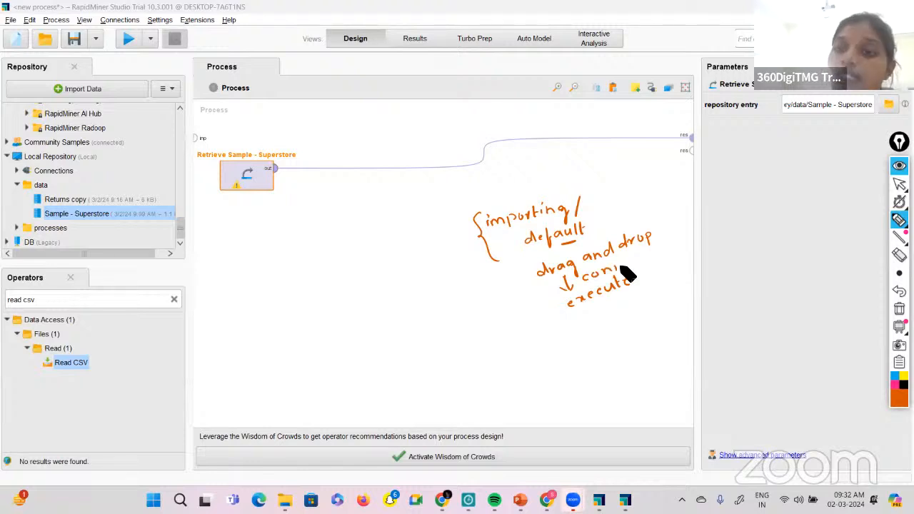
{"action": "left_click_drag", "start_coordinate": [620, 267], "coordinate": [666, 252]}
Circle the Retrieve operator's output port, the process result port and the run control, and underline the Results view.
{"action": "mouse_move", "coordinate": [261, 168]}
{"action": "left_mouse_down"}
{"action": "mouse_move", "coordinate": [274, 180]}
{"action": "mouse_move", "coordinate": [261, 168]}
{"action": "left_mouse_up"}
{"action": "left_click_drag", "start_coordinate": [703, 142], "coordinate": [679, 133]}
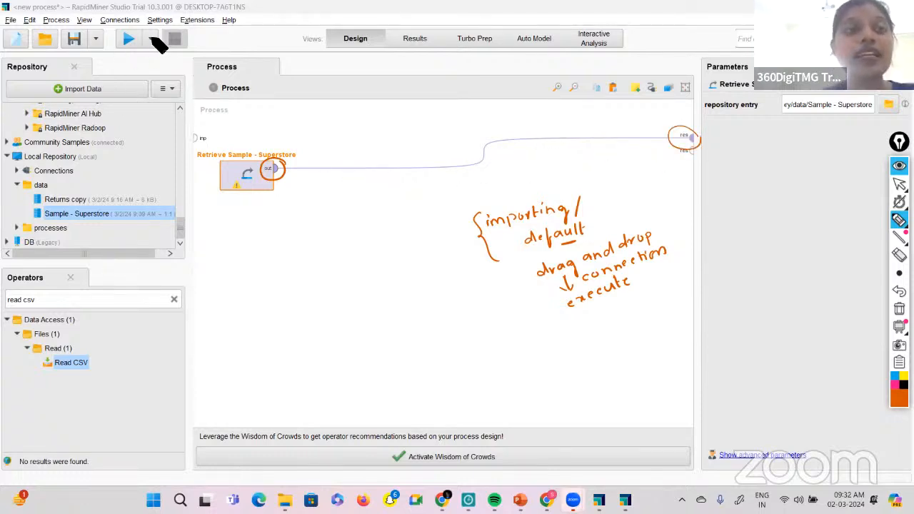
{"action": "mouse_move", "coordinate": [152, 37]}
{"action": "left_mouse_down"}
{"action": "mouse_move", "coordinate": [114, 28]}
{"action": "mouse_move", "coordinate": [162, 39]}
{"action": "left_mouse_up"}
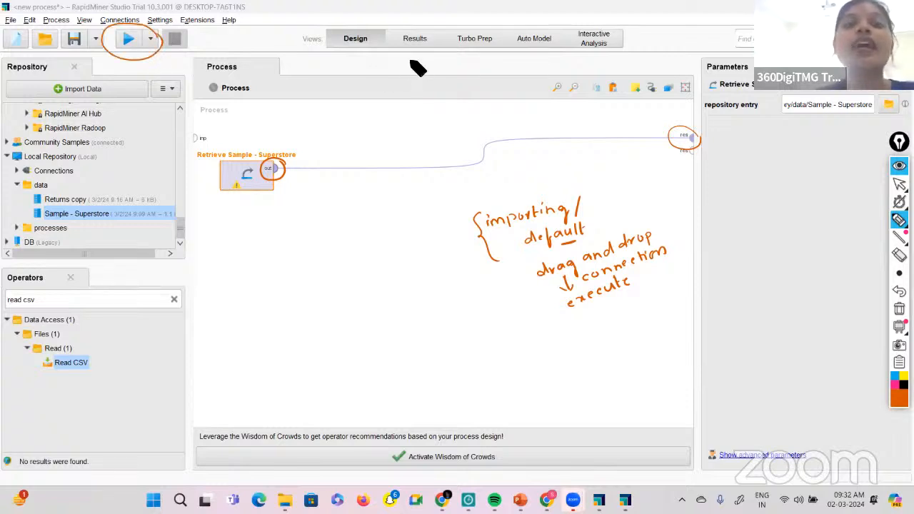
{"action": "left_click_drag", "start_coordinate": [402, 52], "coordinate": [428, 50]}
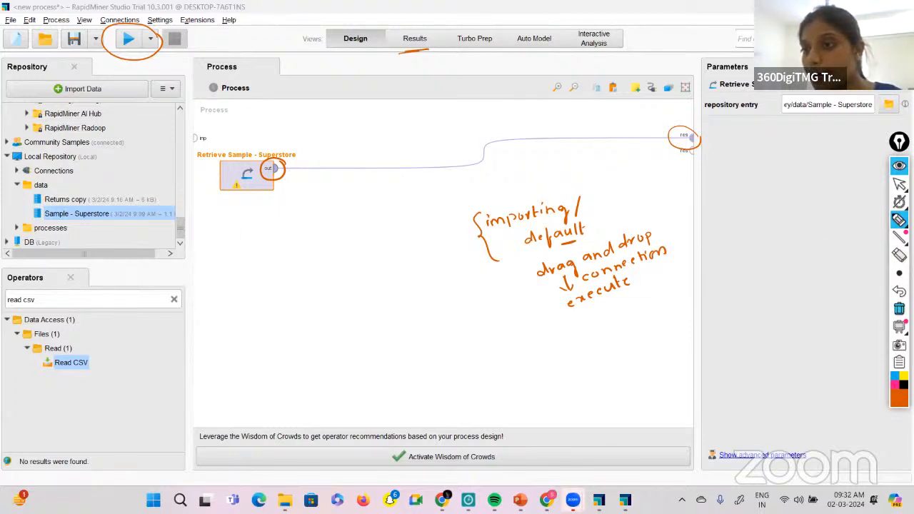
Clear all handwritten annotations, return to the normal pointer, and run the process to show the Superstore results.
{"action": "left_click", "coordinate": [899, 309]}
{"action": "left_click", "coordinate": [899, 184]}
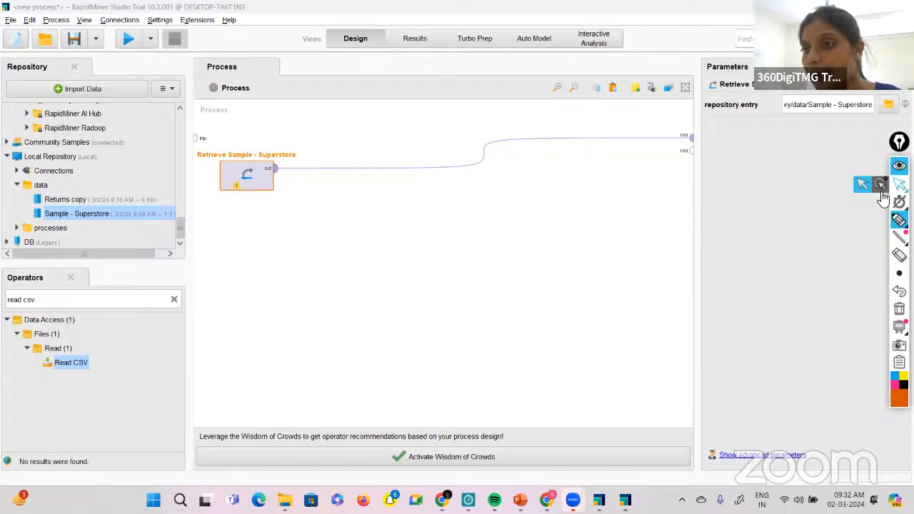
{"action": "left_click", "coordinate": [861, 185]}
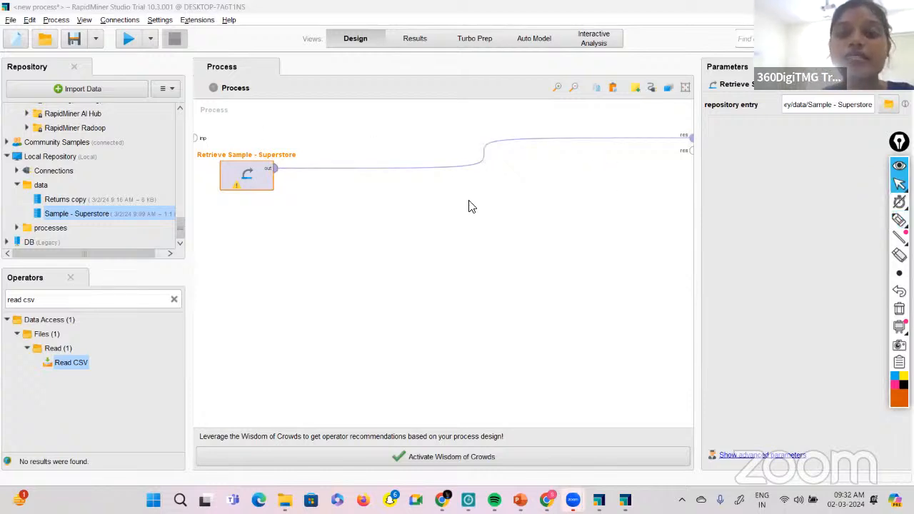
{"action": "left_click", "coordinate": [124, 40]}
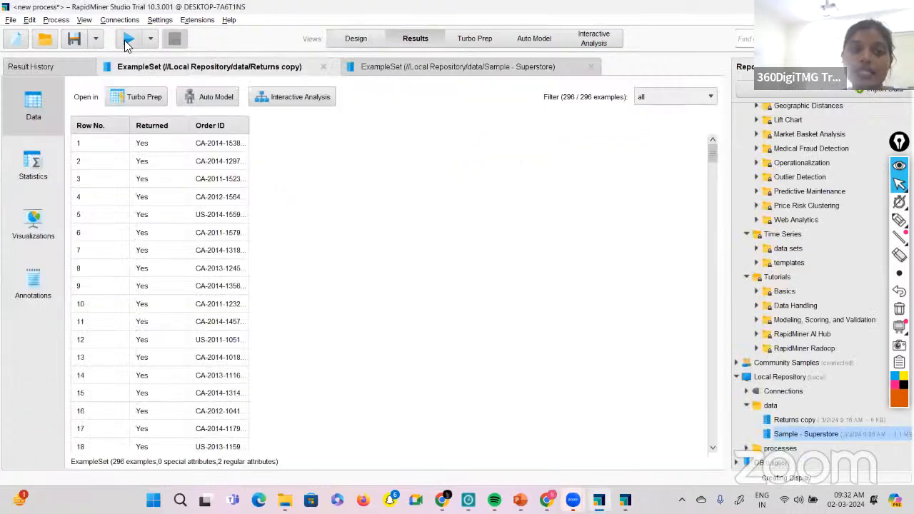
{"action": "left_click", "coordinate": [415, 38]}
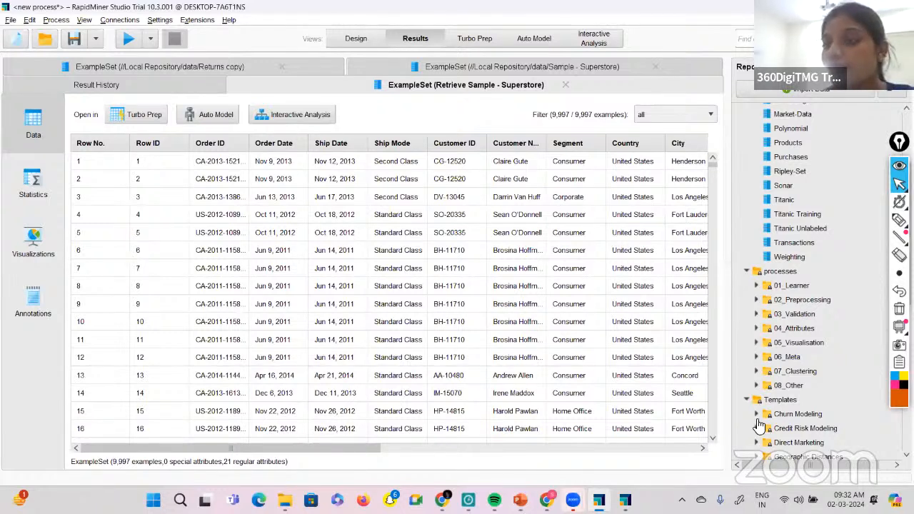
Circle the example count and regular attribute count below the results table, and mark the Data and Statistics views.
{"action": "left_click", "coordinate": [898, 222]}
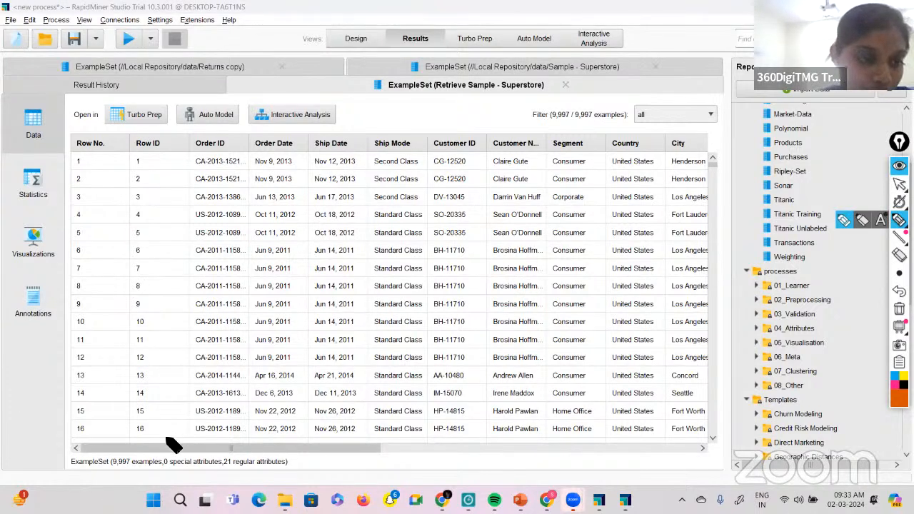
{"action": "left_click_drag", "start_coordinate": [112, 468], "coordinate": [129, 464]}
{"action": "left_click_drag", "start_coordinate": [224, 467], "coordinate": [287, 465]}
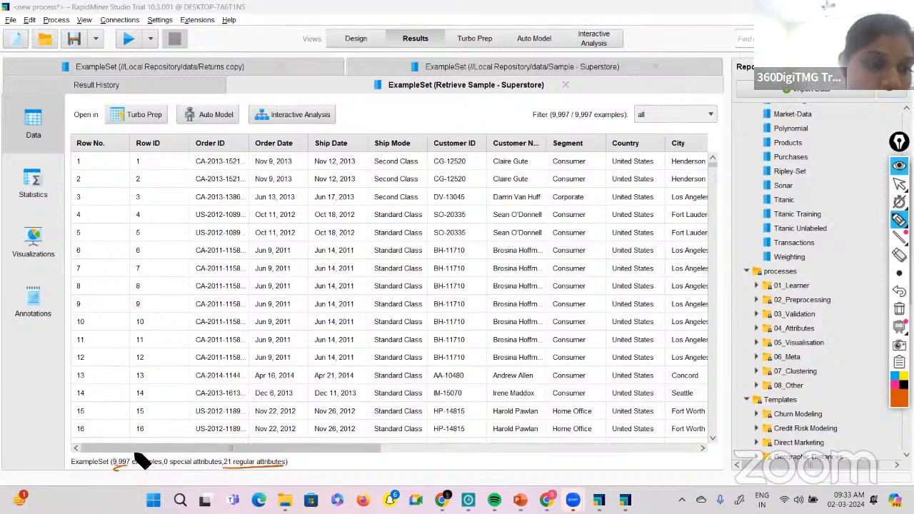
{"action": "mouse_move", "coordinate": [136, 457]}
{"action": "left_mouse_down"}
{"action": "mouse_move", "coordinate": [109, 472]}
{"action": "mouse_move", "coordinate": [127, 476]}
{"action": "mouse_move", "coordinate": [138, 458]}
{"action": "mouse_move", "coordinate": [123, 451]}
{"action": "left_mouse_up"}
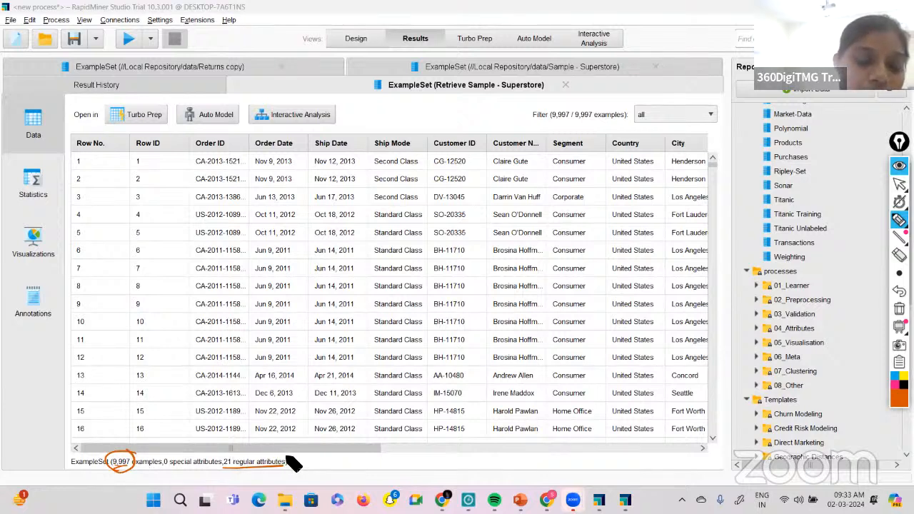
{"action": "mouse_move", "coordinate": [288, 459]}
{"action": "left_mouse_down"}
{"action": "mouse_move", "coordinate": [224, 458]}
{"action": "mouse_move", "coordinate": [227, 472]}
{"action": "mouse_move", "coordinate": [285, 471]}
{"action": "mouse_move", "coordinate": [284, 460]}
{"action": "left_mouse_up"}
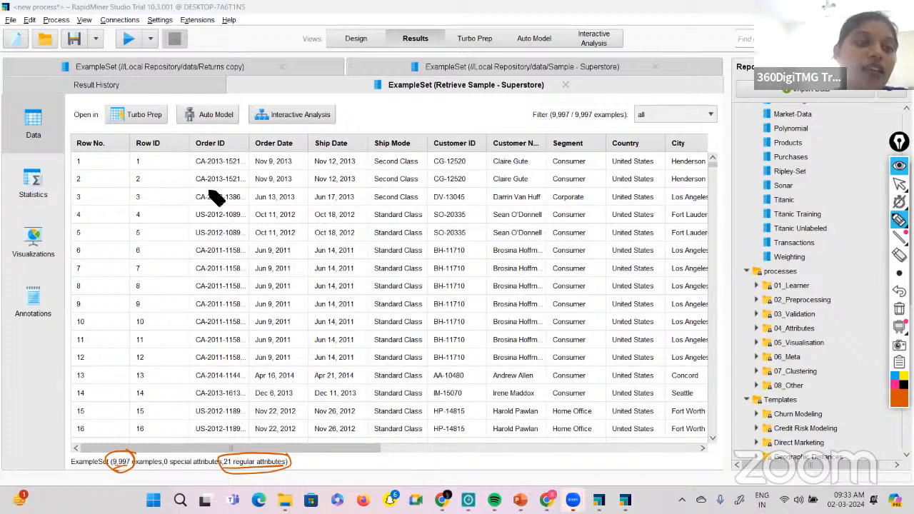
{"action": "mouse_move", "coordinate": [62, 107]}
{"action": "left_mouse_down"}
{"action": "mouse_move", "coordinate": [13, 135]}
{"action": "mouse_move", "coordinate": [44, 148]}
{"action": "mouse_move", "coordinate": [56, 96]}
{"action": "left_mouse_up"}
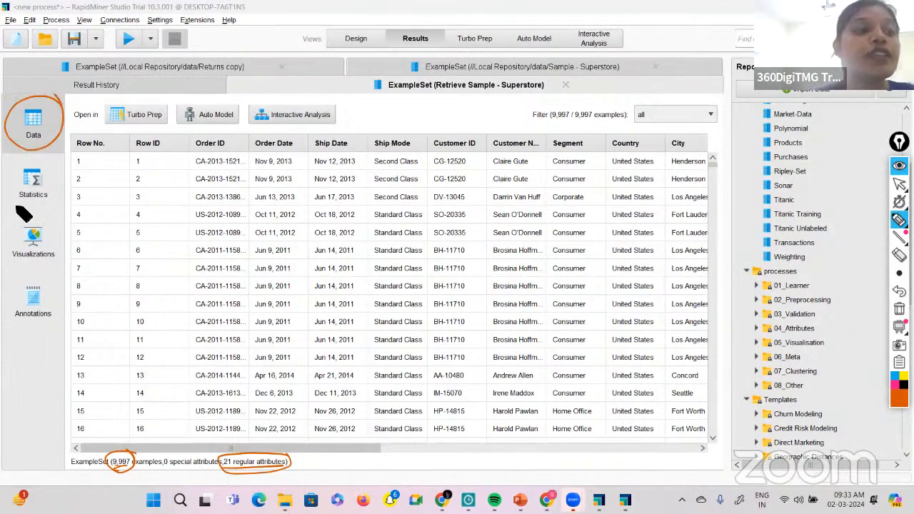
{"action": "left_click_drag", "start_coordinate": [15, 207], "coordinate": [49, 203]}
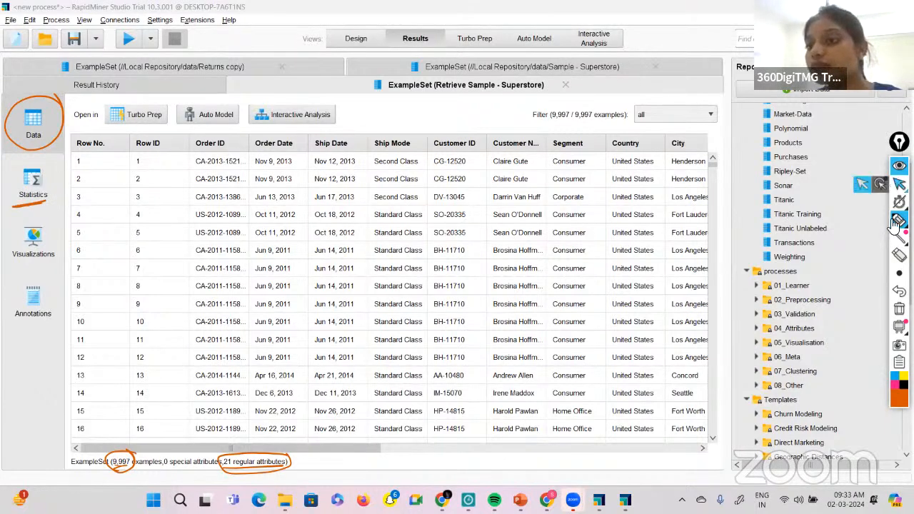
Clear all annotations and open the statistics of the Retrieve Sample - Superstore results.
{"action": "left_click", "coordinate": [899, 309]}
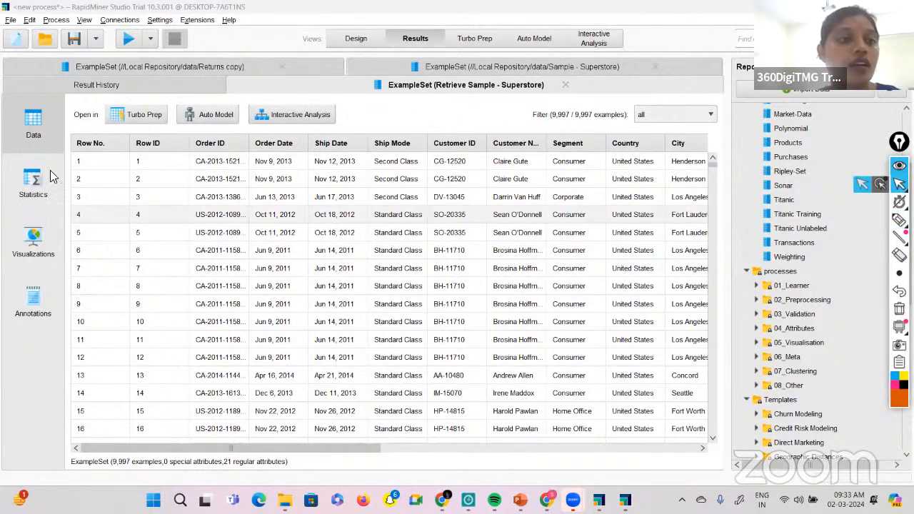
{"action": "left_click", "coordinate": [34, 184]}
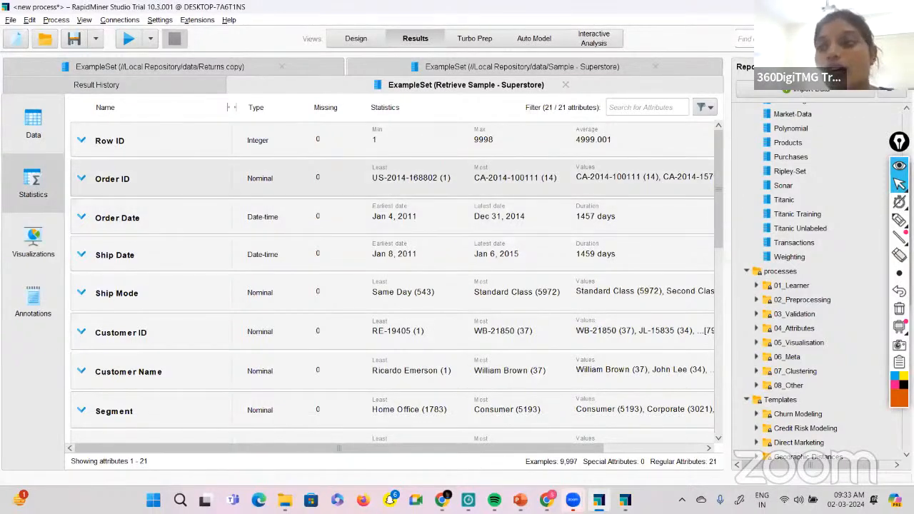
With the annotation pen, underline the Row ID, Order ID and Order Date attribute names and circle the attribute count below the statistics.
{"action": "left_click", "coordinate": [899, 220]}
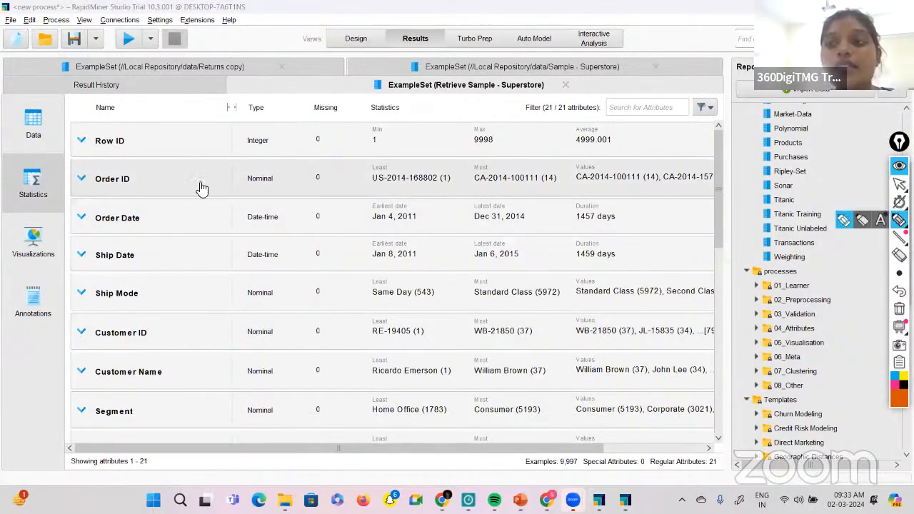
{"action": "left_click_drag", "start_coordinate": [95, 151], "coordinate": [125, 150]}
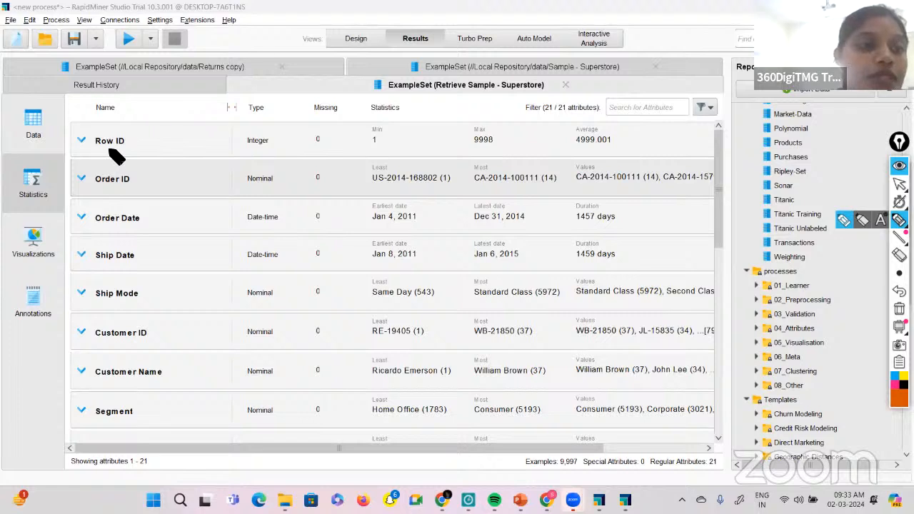
{"action": "left_click_drag", "start_coordinate": [96, 185], "coordinate": [140, 185]}
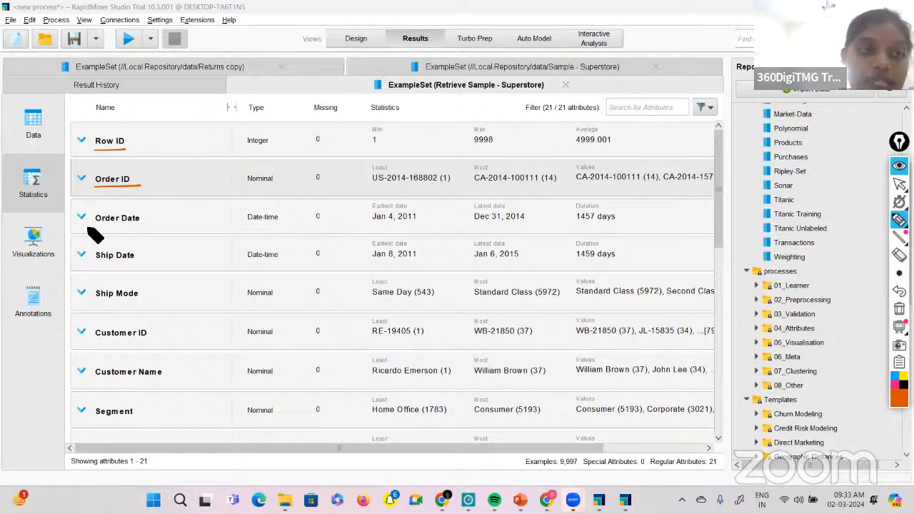
{"action": "left_click_drag", "start_coordinate": [95, 225], "coordinate": [140, 224]}
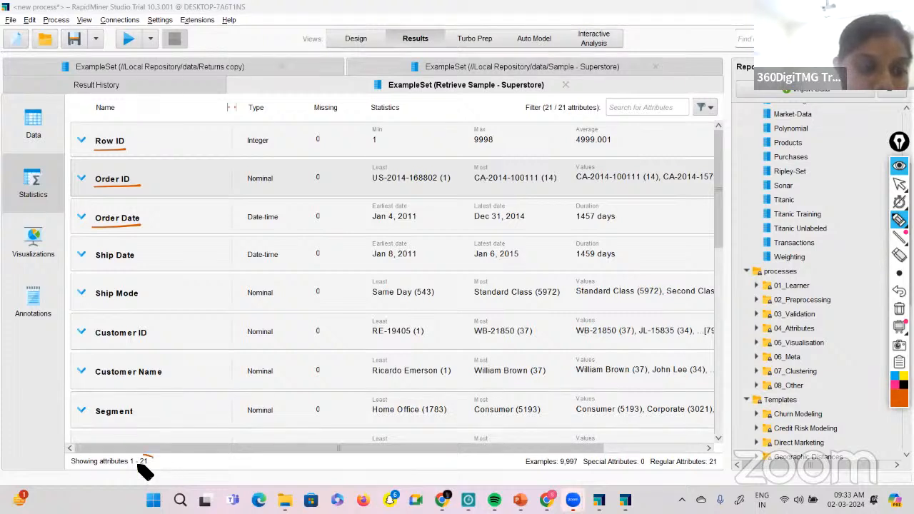
{"action": "left_click_drag", "start_coordinate": [143, 471], "coordinate": [152, 456]}
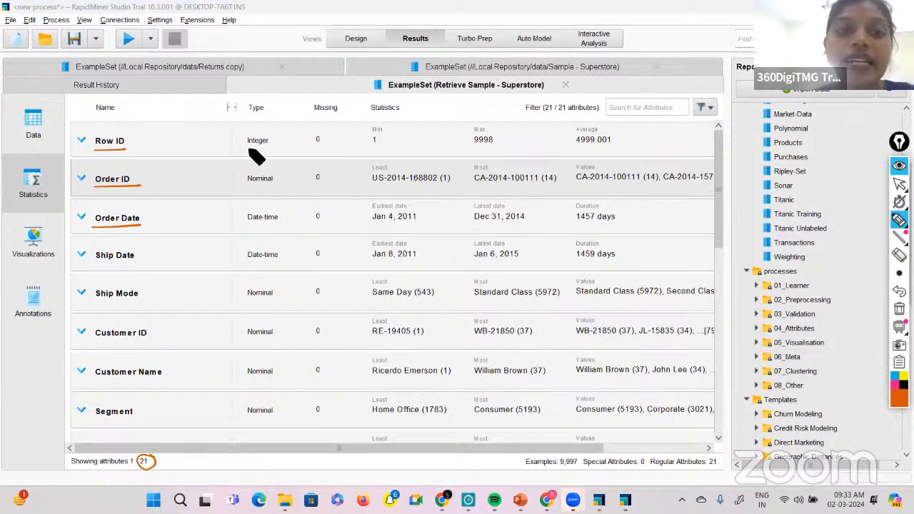
Underline Row ID's type, minimum, maximum and average, circle its missing count, and jot short handwritten marks below the Annotations view entry.
{"action": "left_click_drag", "start_coordinate": [248, 149], "coordinate": [268, 148]}
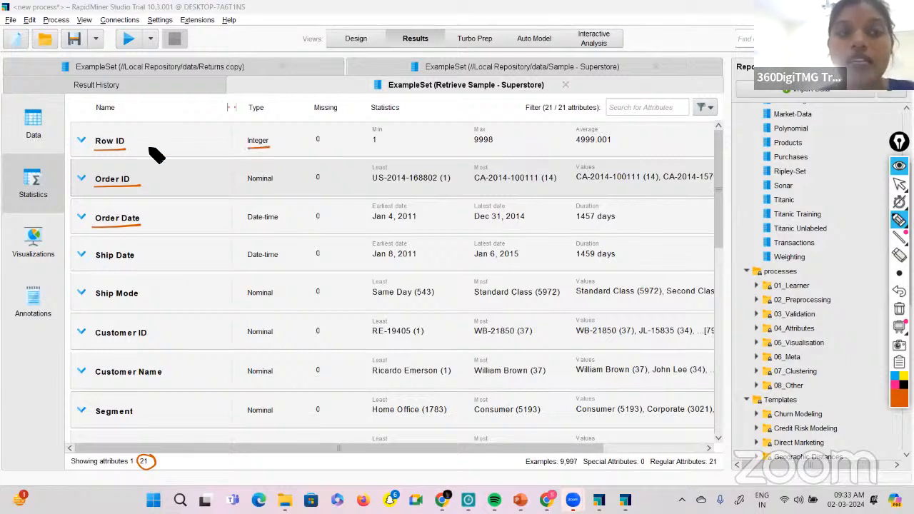
{"action": "left_click_drag", "start_coordinate": [312, 144], "coordinate": [327, 144]}
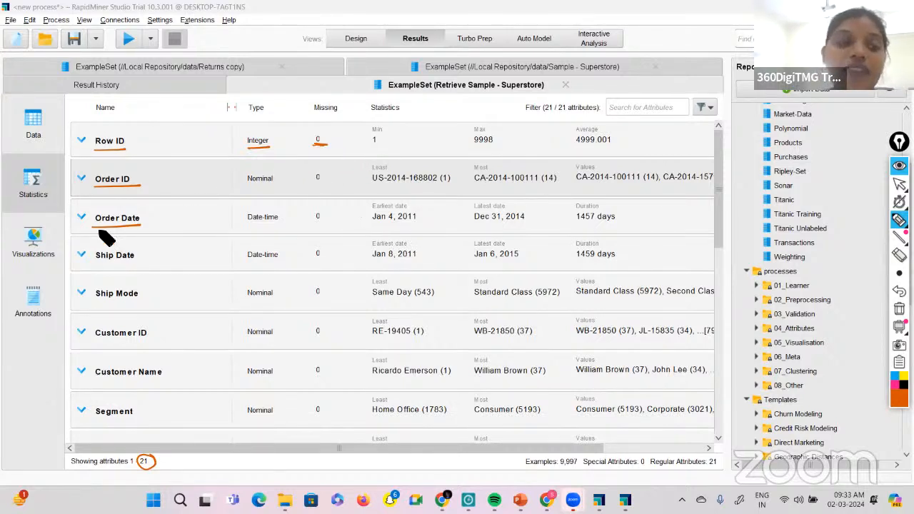
{"action": "left_click_drag", "start_coordinate": [42, 329], "coordinate": [51, 369]}
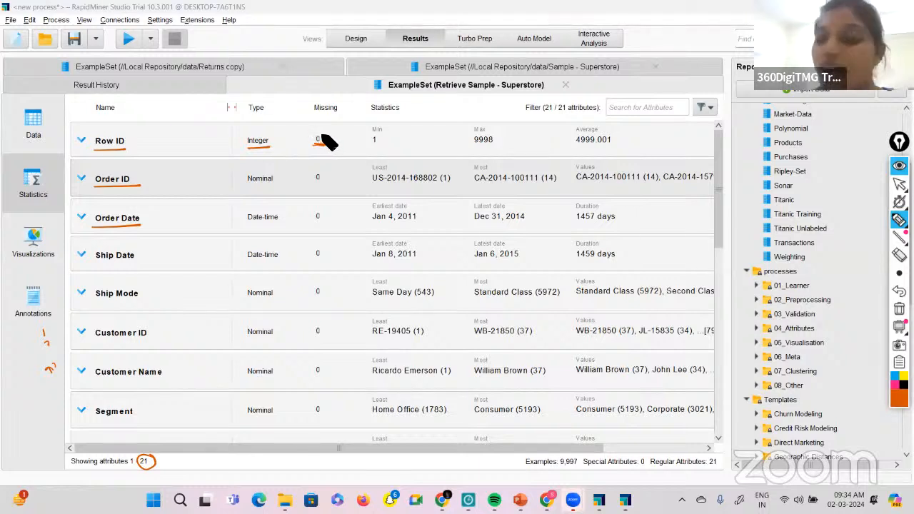
{"action": "mouse_move", "coordinate": [333, 145]}
{"action": "left_mouse_down"}
{"action": "mouse_move", "coordinate": [310, 155]}
{"action": "mouse_move", "coordinate": [328, 150]}
{"action": "mouse_move", "coordinate": [324, 133]}
{"action": "left_mouse_up"}
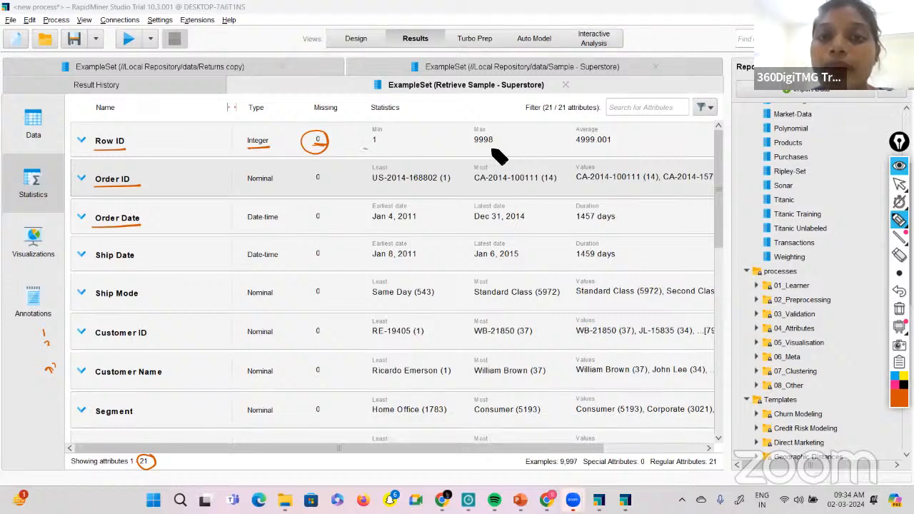
{"action": "left_click_drag", "start_coordinate": [575, 152], "coordinate": [601, 151]}
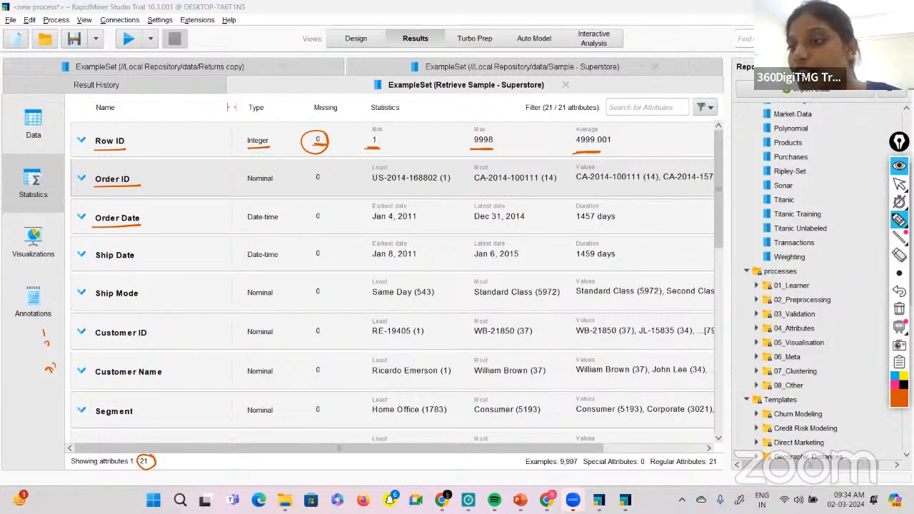
Return to the normal pointer and examine the type, missing count and statistics of all attributes down to Profit.
{"action": "left_click", "coordinate": [898, 184]}
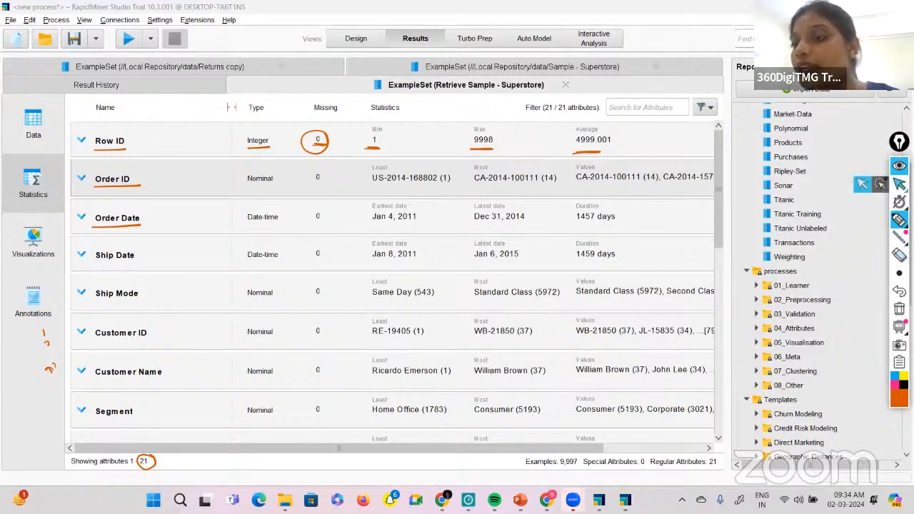
{"action": "left_click", "coordinate": [899, 184]}
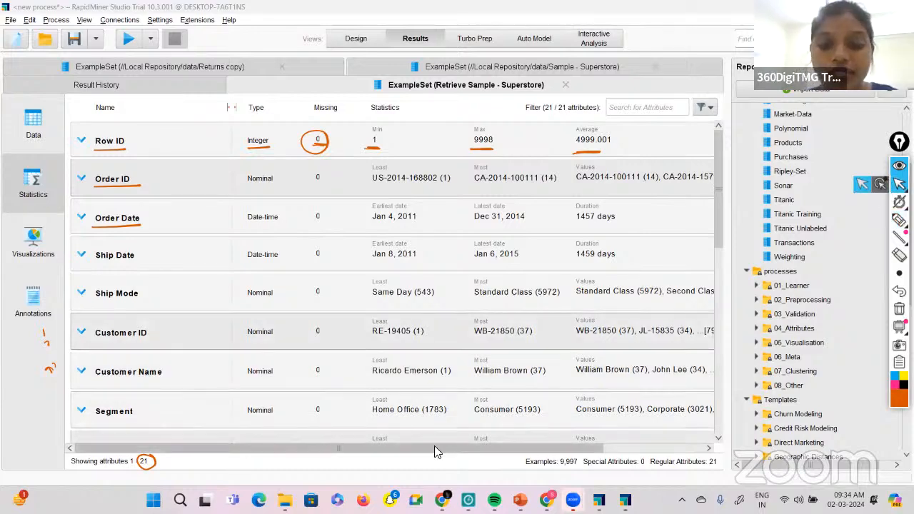
{"action": "left_click_drag", "start_coordinate": [434, 446], "coordinate": [571, 441]}
{"action": "left_click_drag", "start_coordinate": [363, 466], "coordinate": [316, 477]}
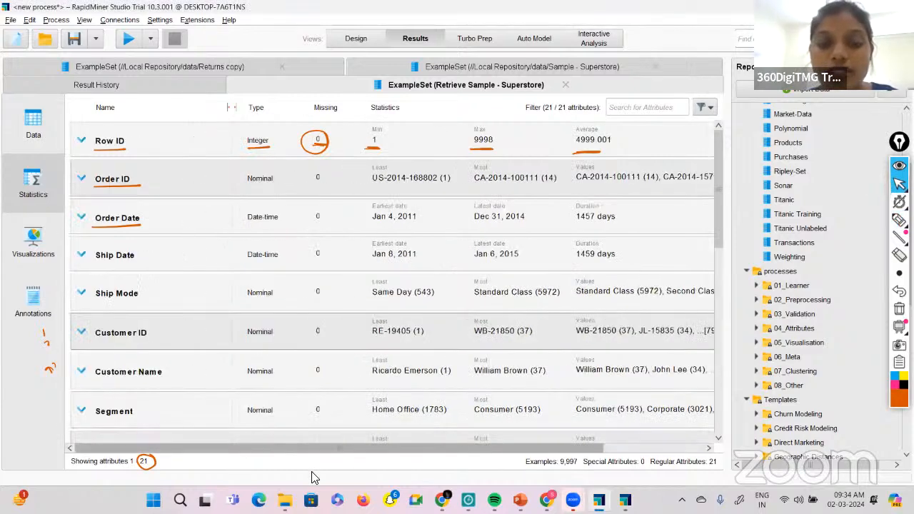
{"action": "scroll", "coordinate": [359, 332], "scroll_direction": "down", "scroll_amount": 1}
{"action": "scroll", "coordinate": [360, 334], "scroll_direction": "down", "scroll_amount": 8}
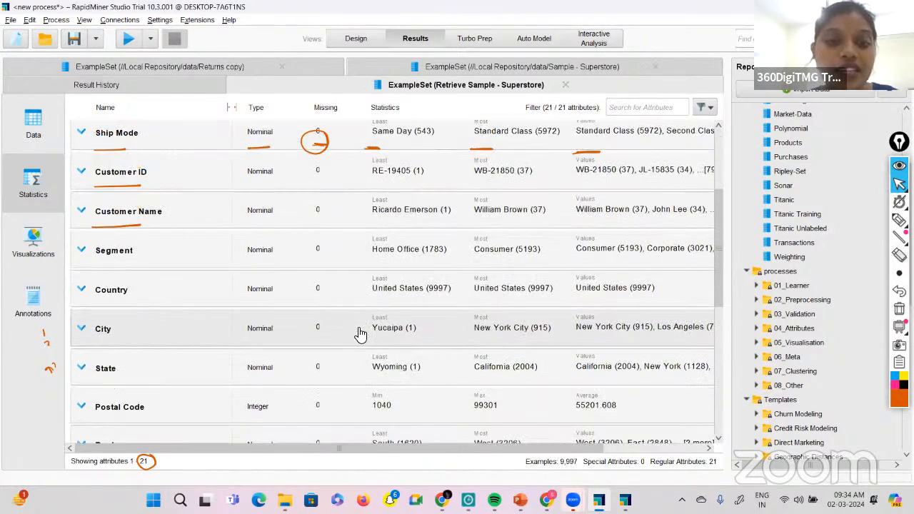
{"action": "scroll", "coordinate": [360, 334], "scroll_direction": "down", "scroll_amount": 4}
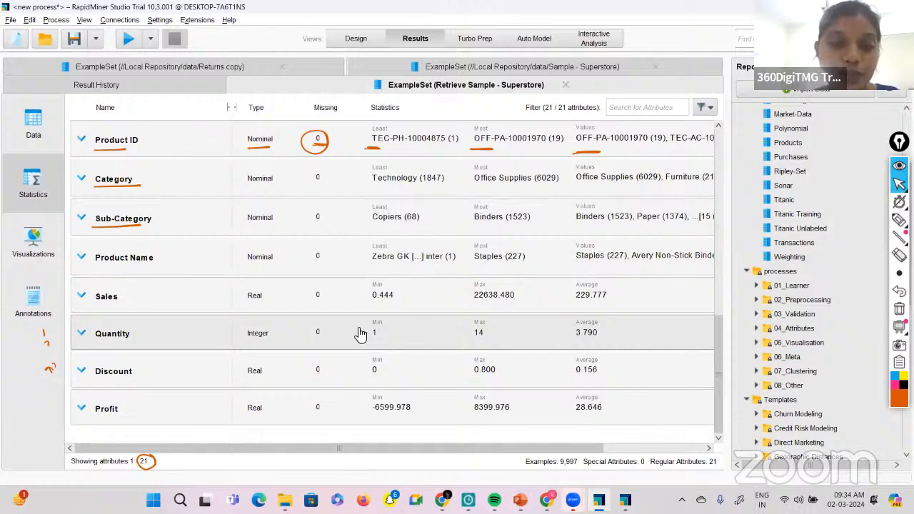
{"action": "scroll", "coordinate": [360, 334], "scroll_direction": "up", "scroll_amount": 13}
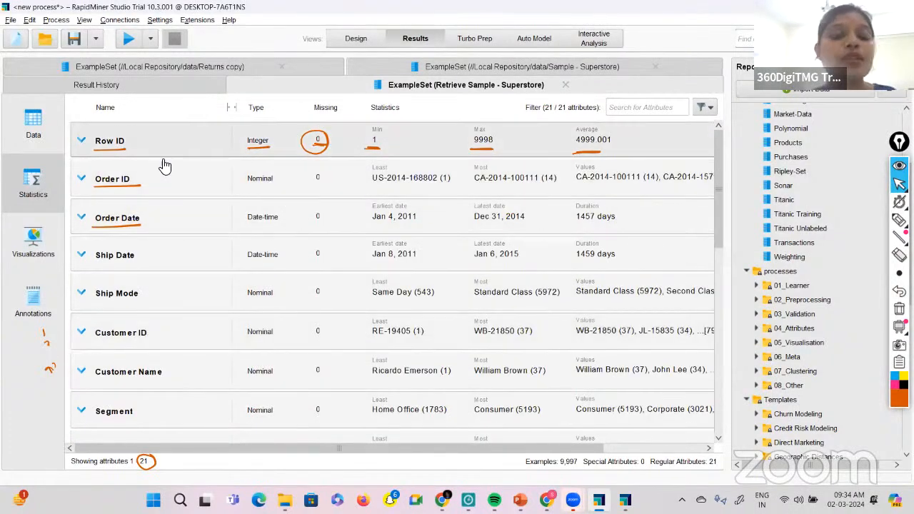
Clear all handwritten annotations, switch to the Data view of the Superstore results, and return to Statistics.
{"action": "mouse_move", "coordinate": [899, 202]}
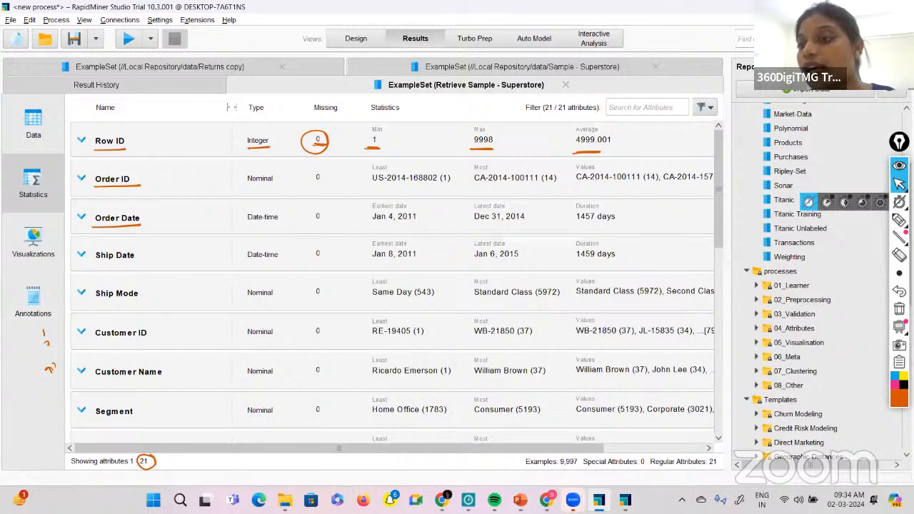
{"action": "left_click", "coordinate": [899, 312]}
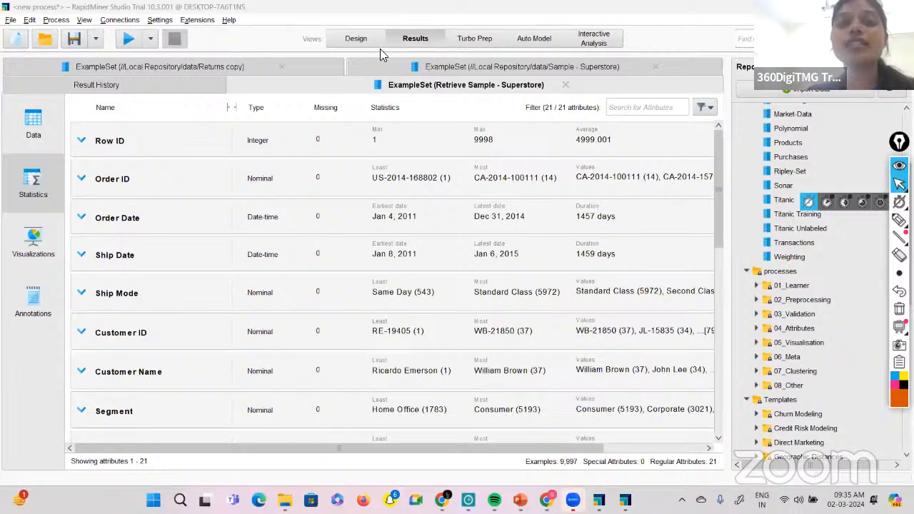
{"action": "left_click", "coordinate": [31, 137]}
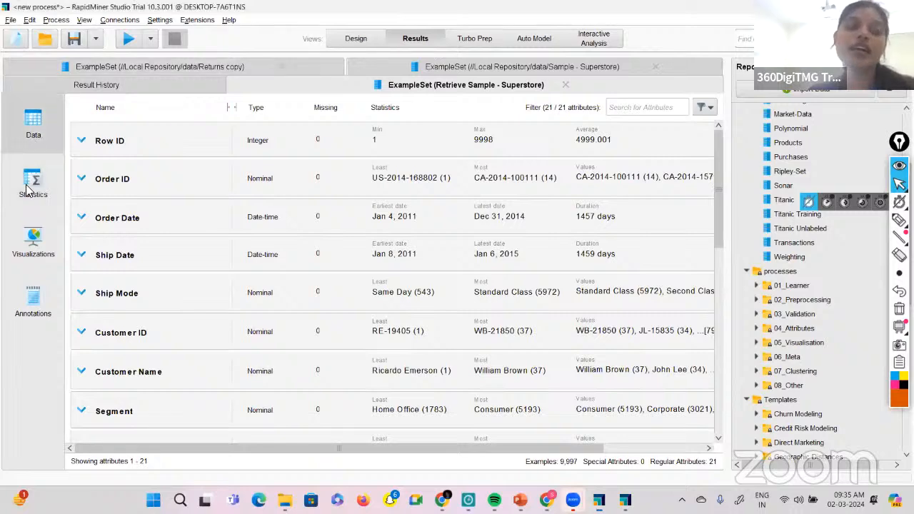
{"action": "left_click", "coordinate": [25, 196]}
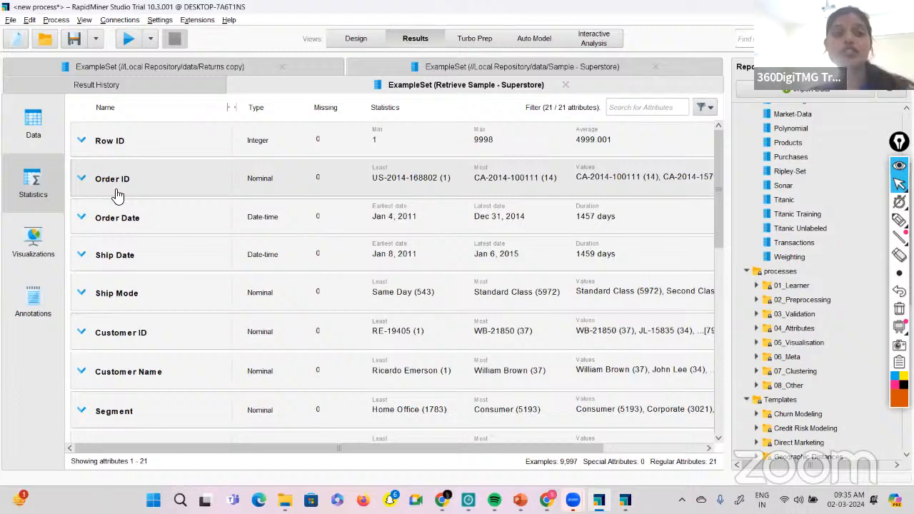
Open the visualizations of the Superstore results and change the plot type to Bar (Horizontal).
{"action": "left_click", "coordinate": [34, 239]}
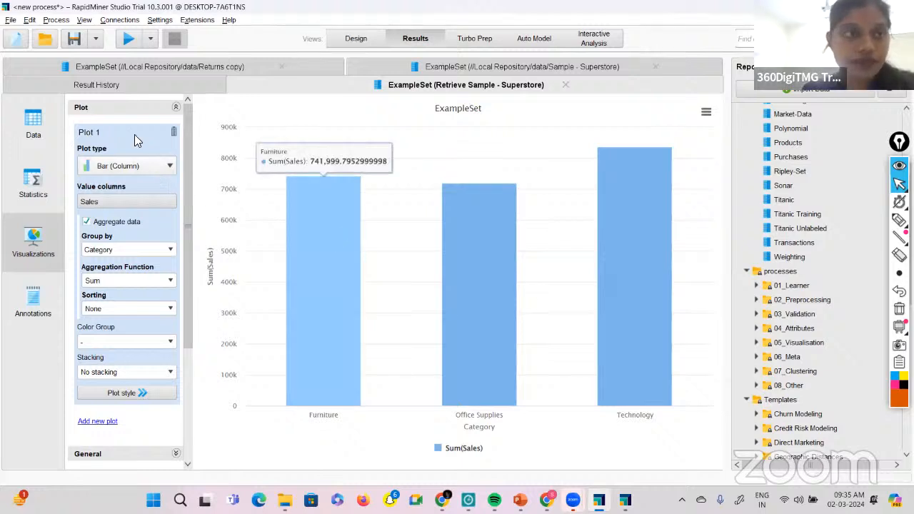
{"action": "left_click", "coordinate": [177, 107]}
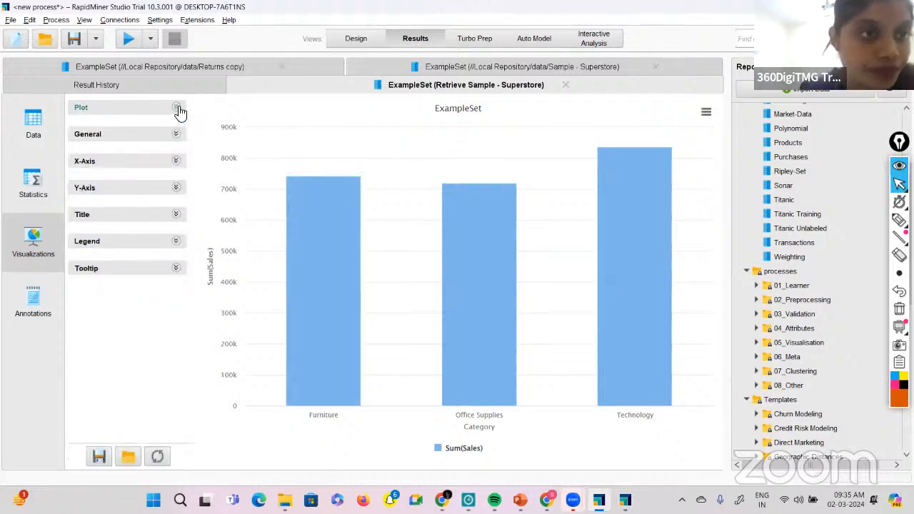
{"action": "left_click", "coordinate": [177, 108]}
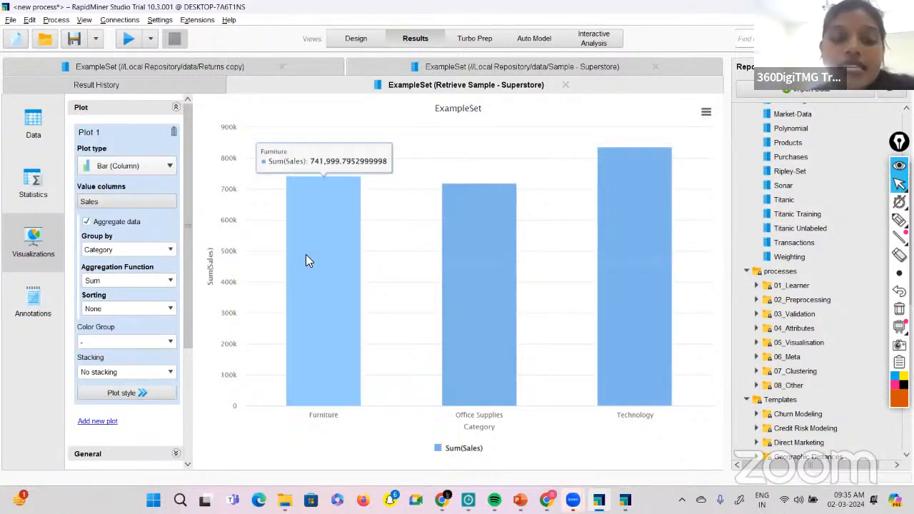
{"action": "left_click", "coordinate": [172, 165]}
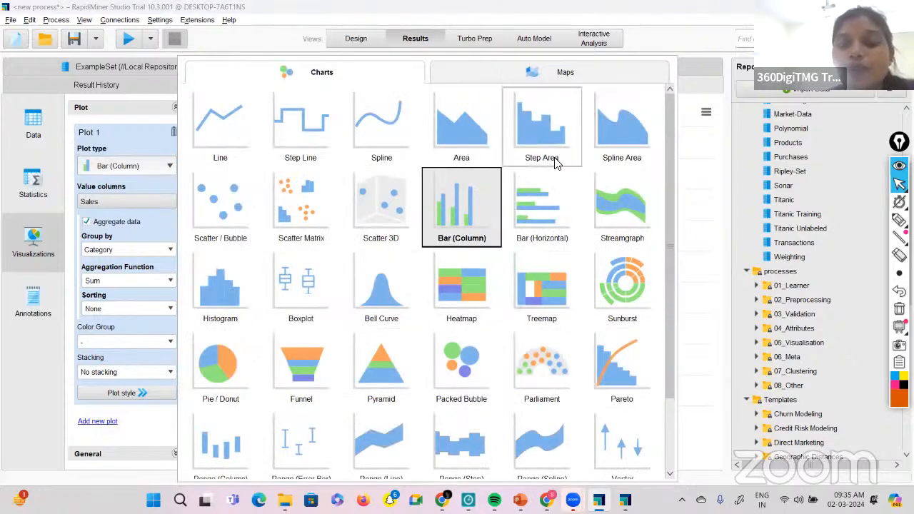
{"action": "left_click", "coordinate": [532, 210]}
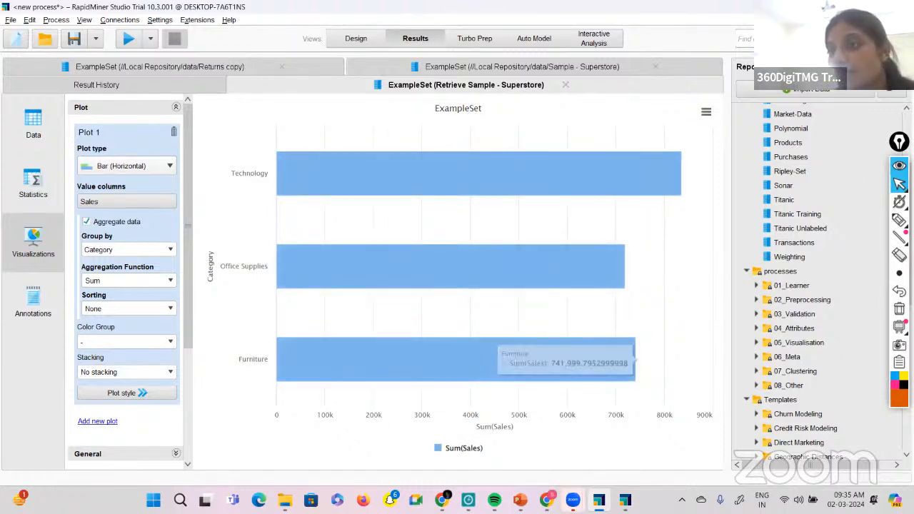
With the annotation pen, mark the Sum(Sales) axis label, circle Sales, Aggregate data, Group by Category and the Category axis label, and write characters below it.
{"action": "left_click", "coordinate": [899, 220]}
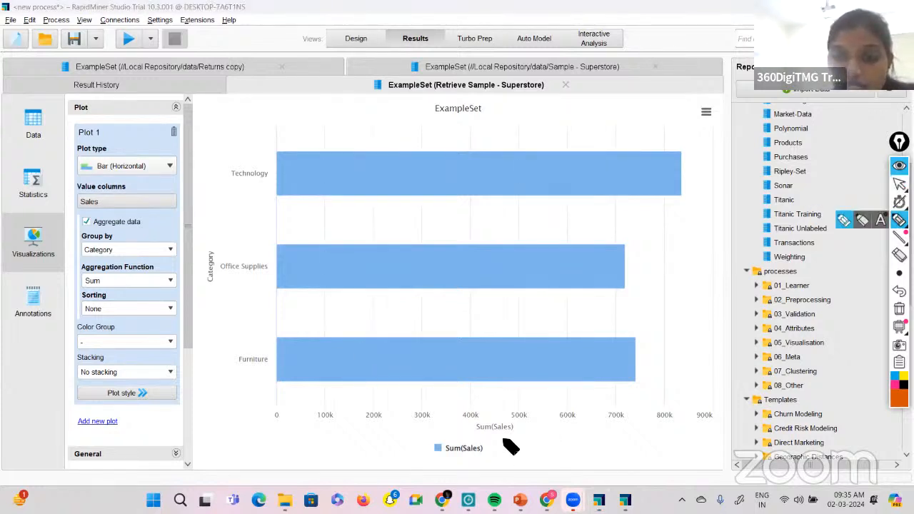
{"action": "left_click_drag", "start_coordinate": [503, 432], "coordinate": [489, 439]}
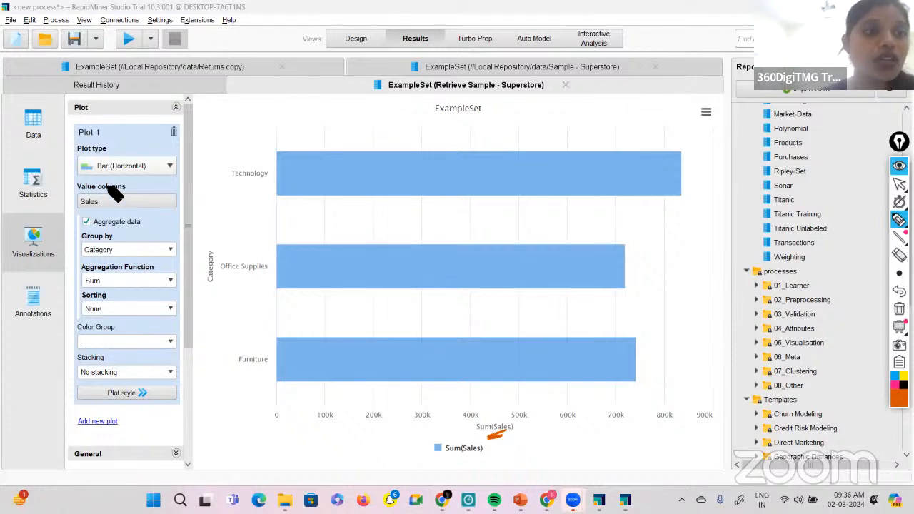
{"action": "mouse_move", "coordinate": [83, 187]}
{"action": "left_mouse_down"}
{"action": "mouse_move", "coordinate": [121, 187]}
{"action": "mouse_move", "coordinate": [136, 231]}
{"action": "mouse_move", "coordinate": [79, 242]}
{"action": "mouse_move", "coordinate": [169, 249]}
{"action": "mouse_move", "coordinate": [233, 293]}
{"action": "mouse_move", "coordinate": [221, 243]}
{"action": "mouse_move", "coordinate": [200, 250]}
{"action": "left_mouse_up"}
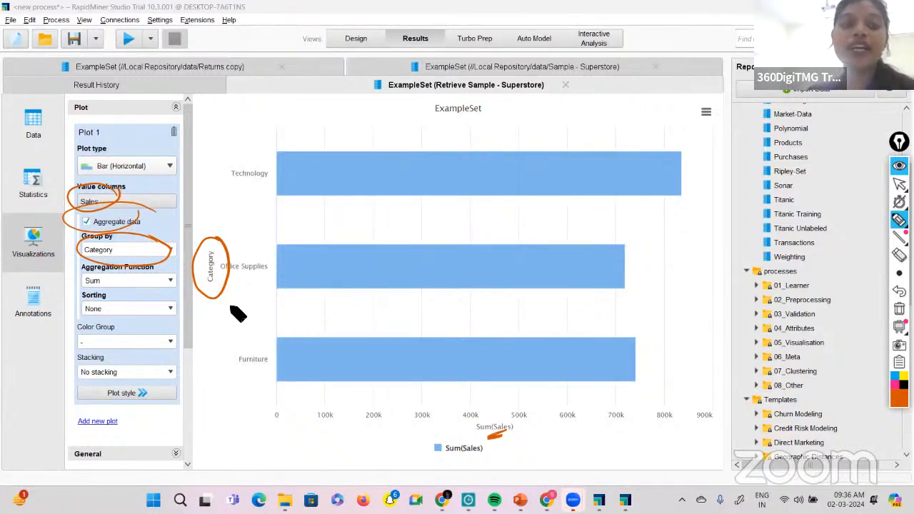
{"action": "left_click_drag", "start_coordinate": [212, 320], "coordinate": [213, 330]}
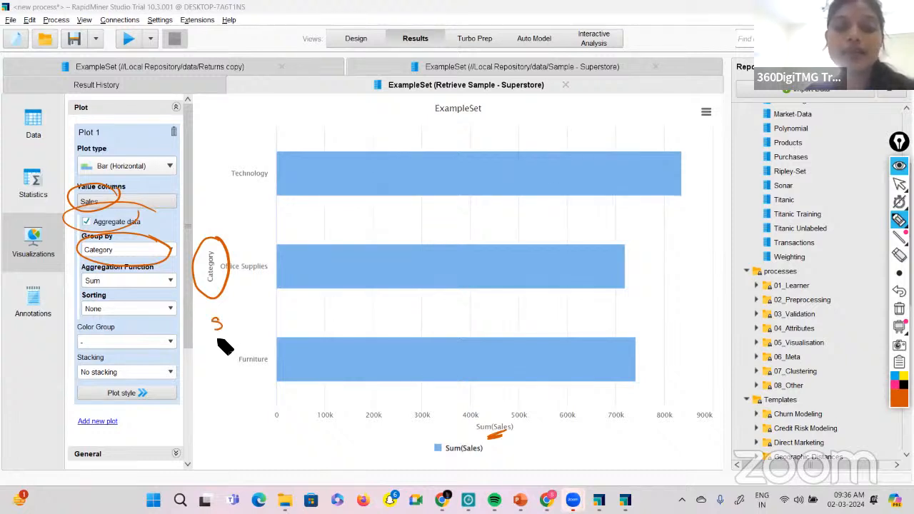
{"action": "left_click_drag", "start_coordinate": [225, 337], "coordinate": [238, 385]}
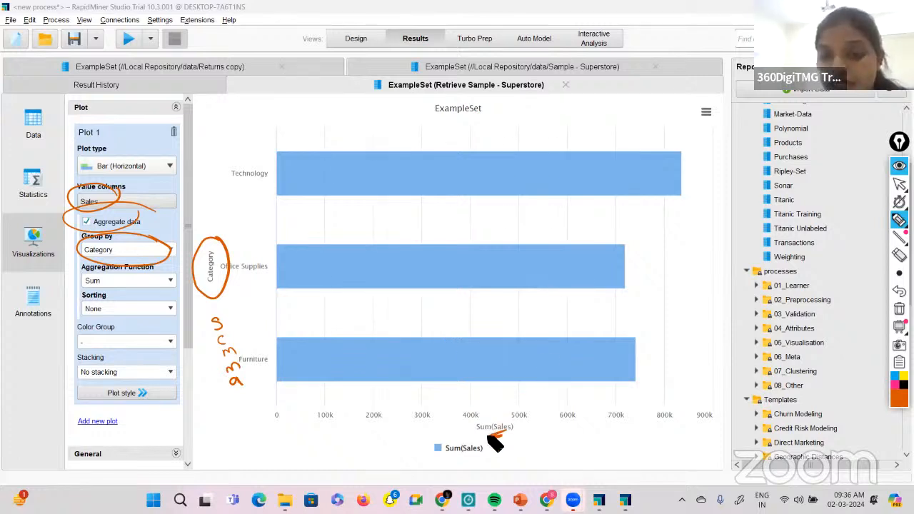
Underline the Sum(Sales) axis label again, circle the Category axis label once more, and underline Horizontal in the plot type.
{"action": "left_click_drag", "start_coordinate": [487, 436], "coordinate": [502, 435]}
{"action": "mouse_move", "coordinate": [224, 246]}
{"action": "left_mouse_down"}
{"action": "mouse_move", "coordinate": [216, 286]}
{"action": "mouse_move", "coordinate": [224, 247]}
{"action": "left_mouse_up"}
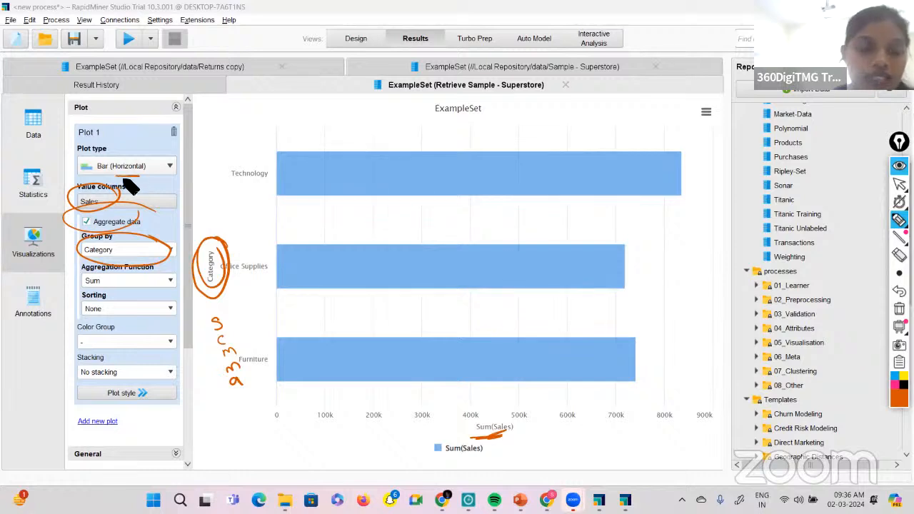
{"action": "left_click_drag", "start_coordinate": [109, 173], "coordinate": [145, 173]}
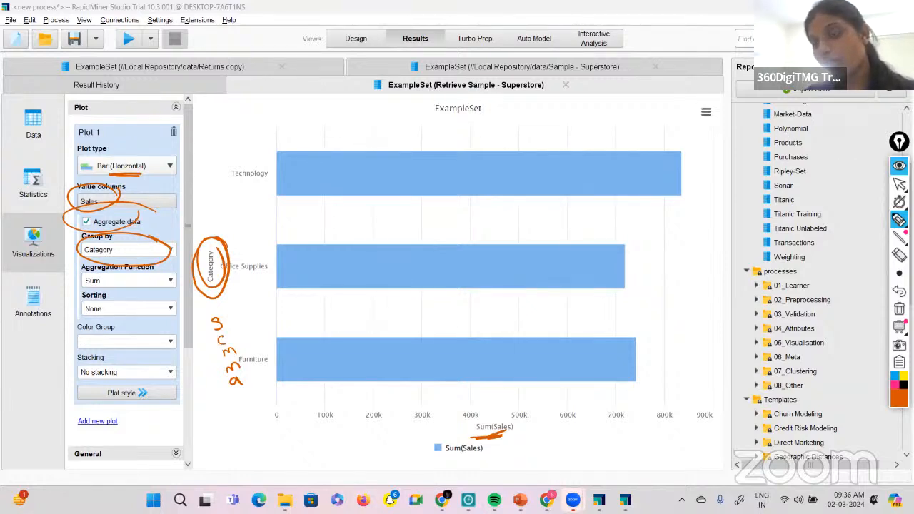
Clear the handwritten annotations, return to the normal pointer, and sort the bars by Value column in Descending direction.
{"action": "left_click", "coordinate": [899, 309]}
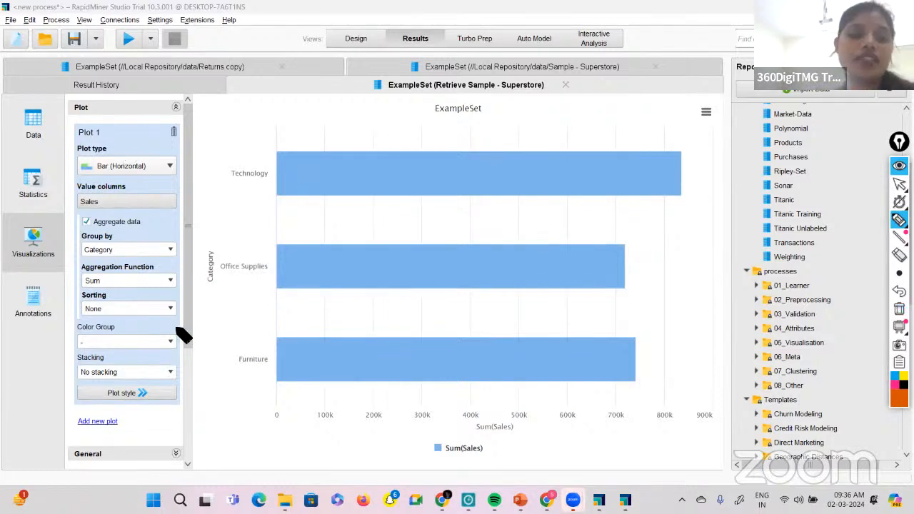
{"action": "left_click", "coordinate": [899, 185]}
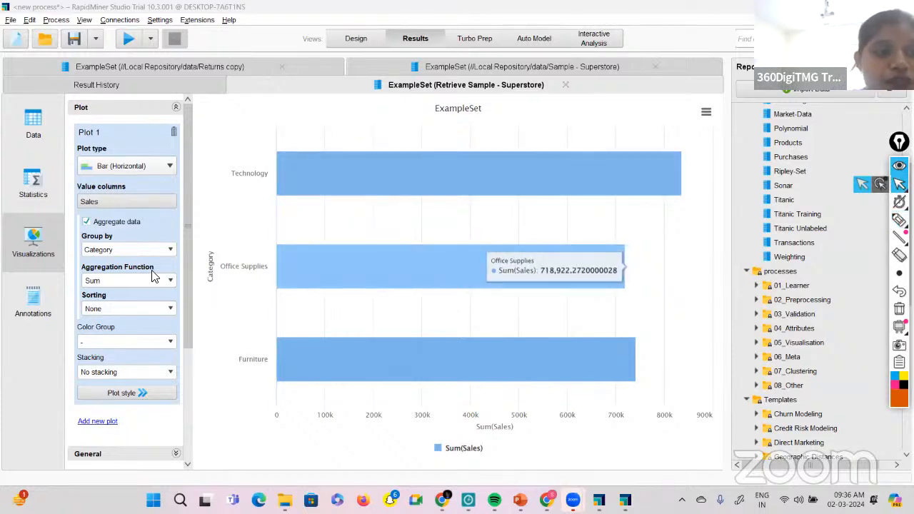
{"action": "left_click", "coordinate": [169, 309]}
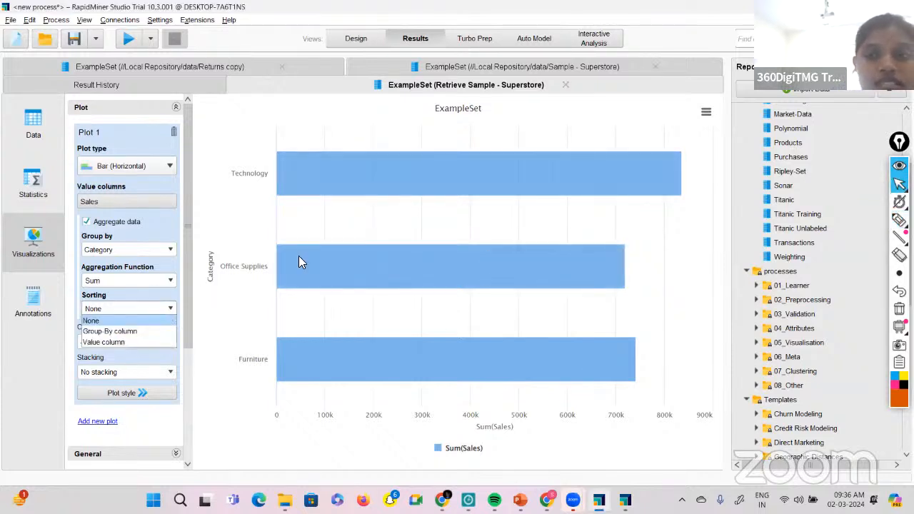
{"action": "mouse_move", "coordinate": [547, 180]}
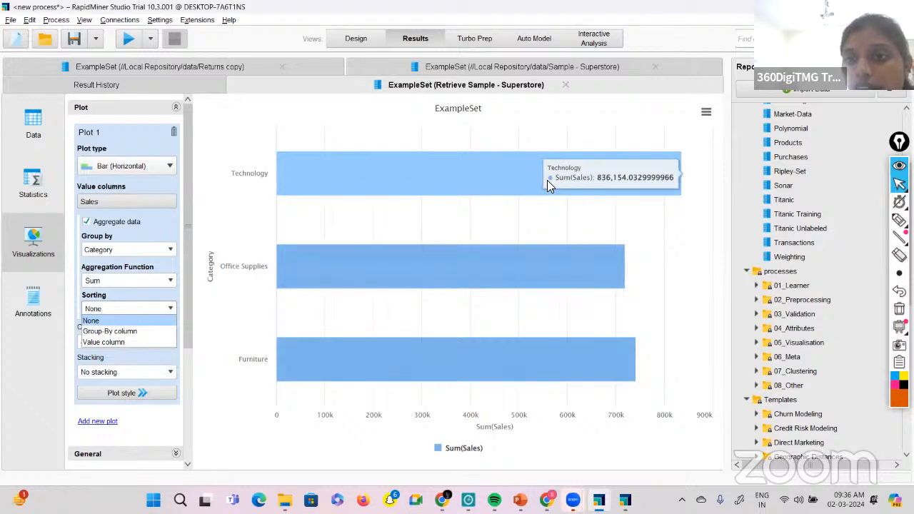
{"action": "mouse_move", "coordinate": [545, 273]}
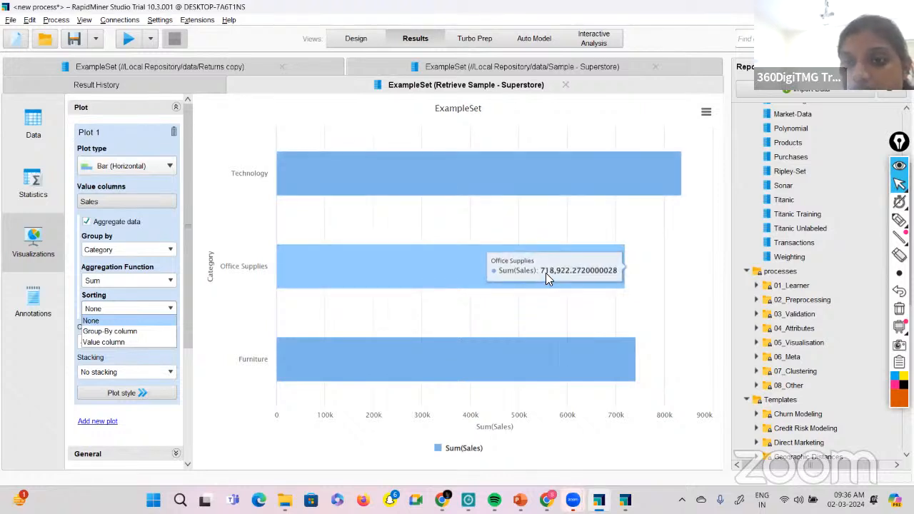
{"action": "mouse_move", "coordinate": [558, 354]}
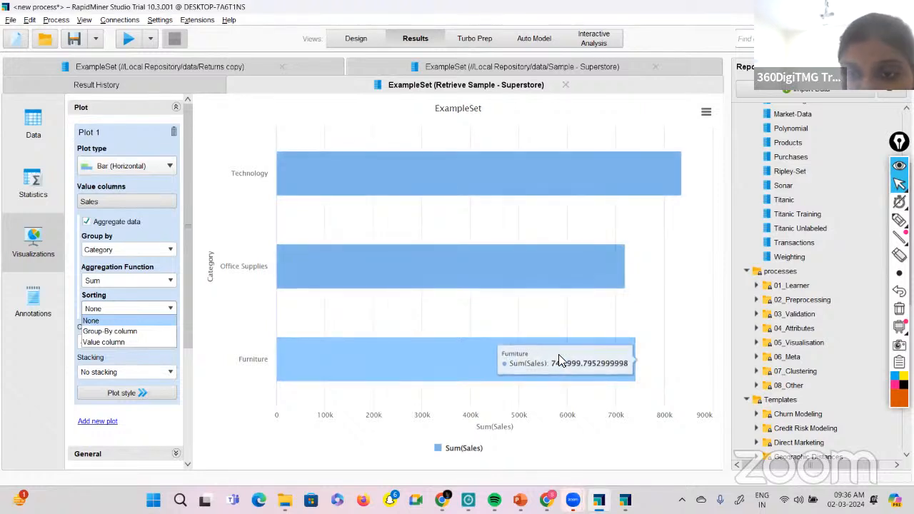
{"action": "left_click", "coordinate": [134, 342]}
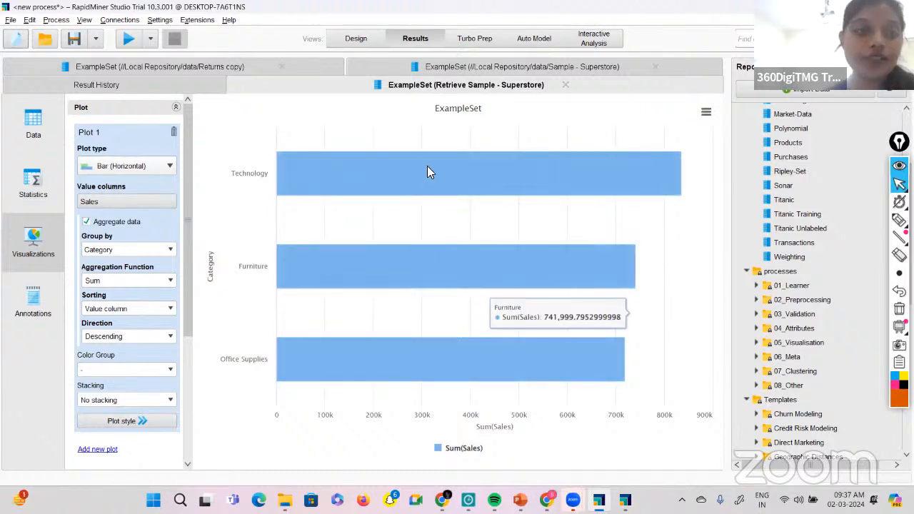
{"action": "left_click", "coordinate": [171, 336]}
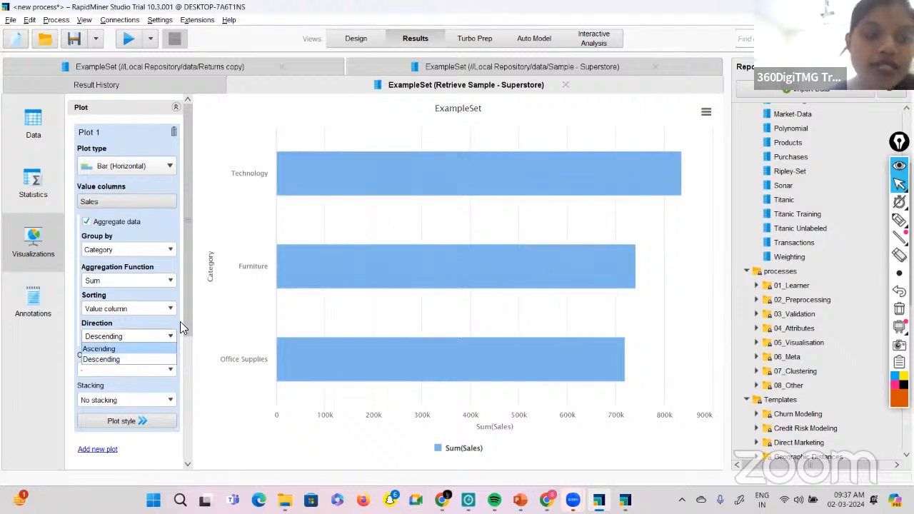
{"action": "left_click", "coordinate": [161, 359]}
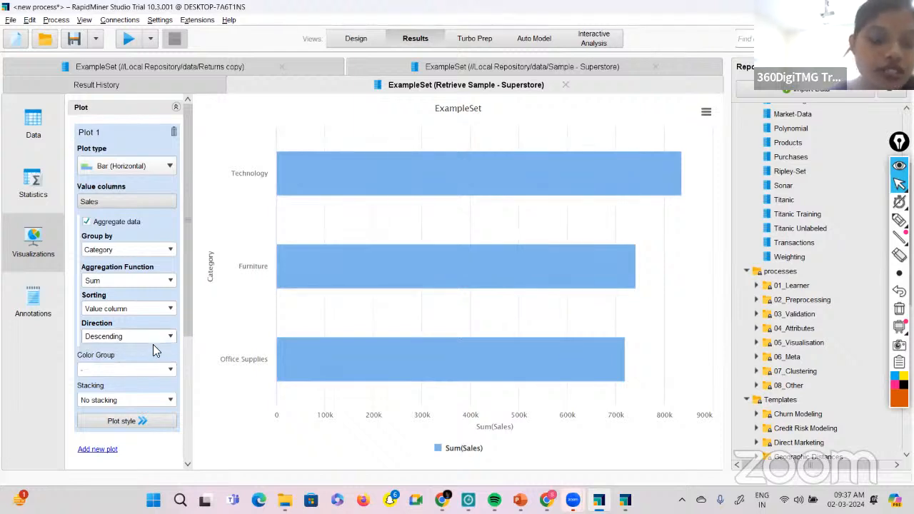
Set the plot's Color Group to Category and inspect the colored bars.
{"action": "scroll", "coordinate": [157, 346], "scroll_direction": "down", "scroll_amount": 2}
{"action": "scroll", "coordinate": [138, 282], "scroll_direction": "down", "scroll_amount": 2}
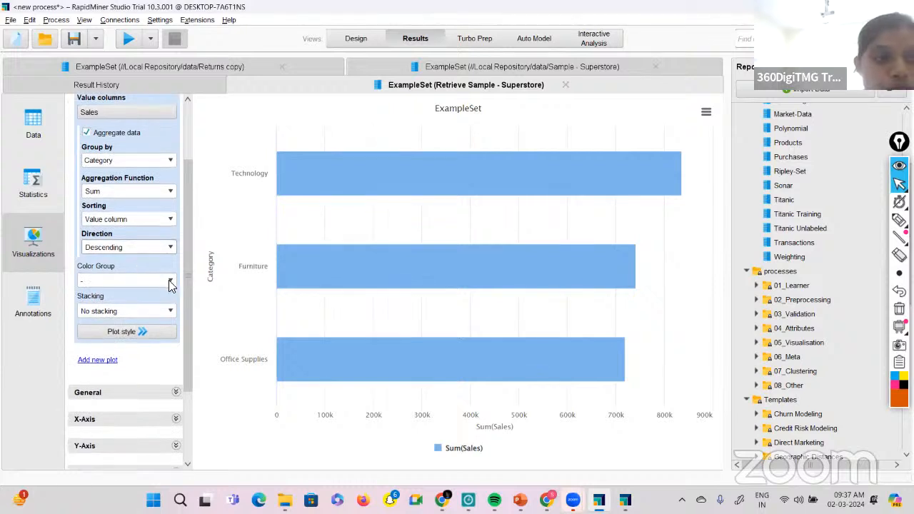
{"action": "left_click", "coordinate": [172, 280]}
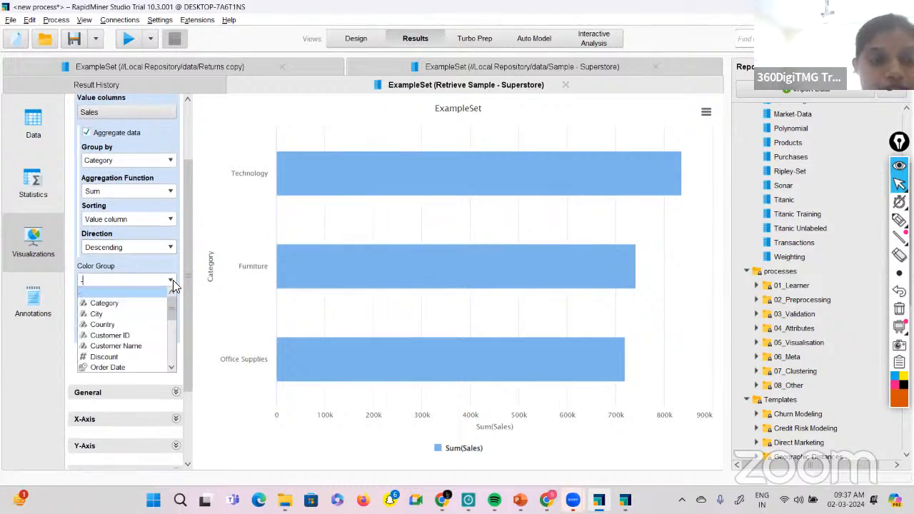
{"action": "left_click", "coordinate": [119, 303]}
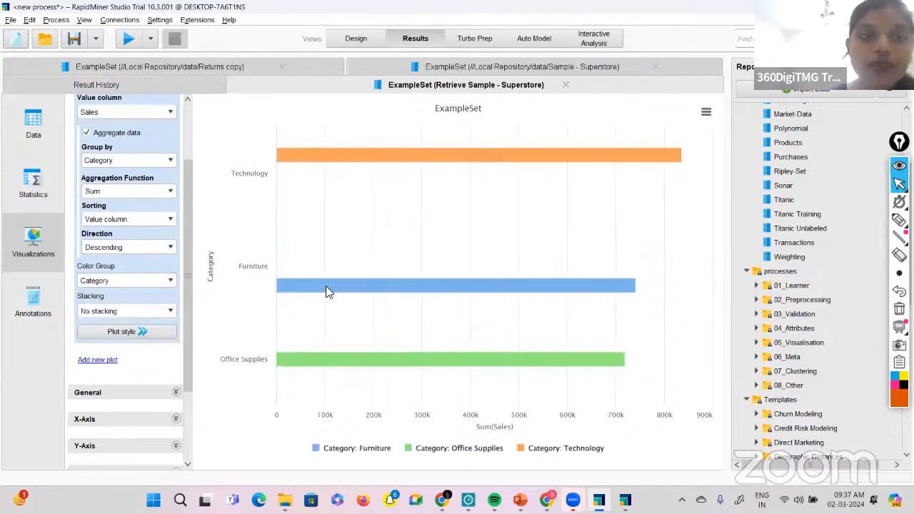
{"action": "mouse_move", "coordinate": [385, 293]}
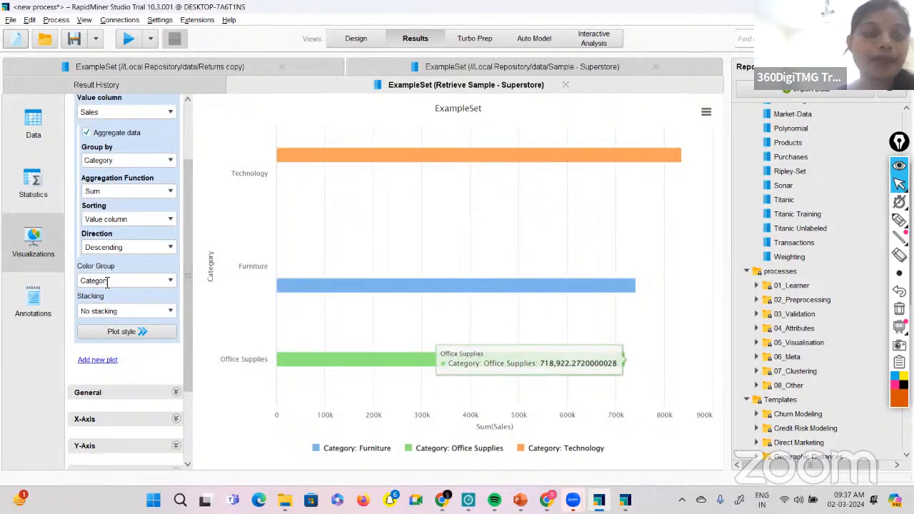
Reset the plot's Color Group to the empty option (-).
{"action": "left_click", "coordinate": [173, 281]}
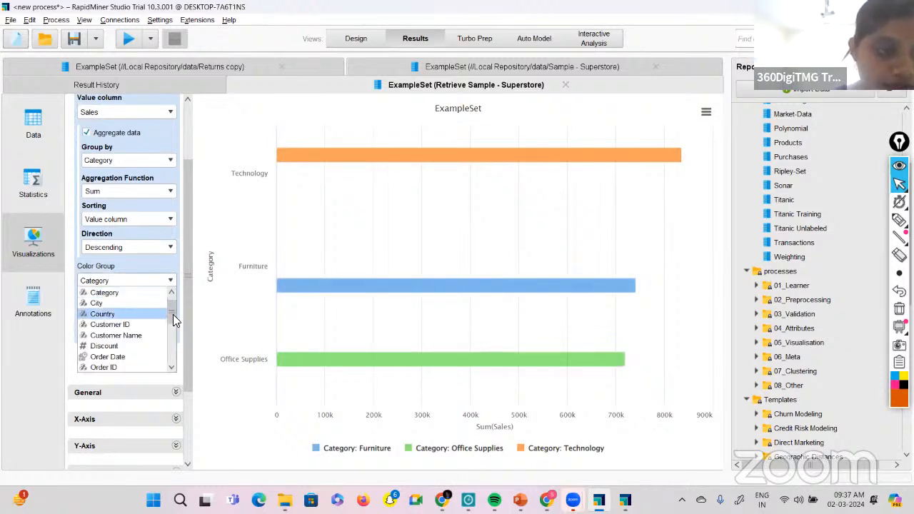
{"action": "left_click_drag", "start_coordinate": [174, 312], "coordinate": [182, 378]}
{"action": "scroll", "coordinate": [171, 335], "scroll_direction": "up", "scroll_amount": 5}
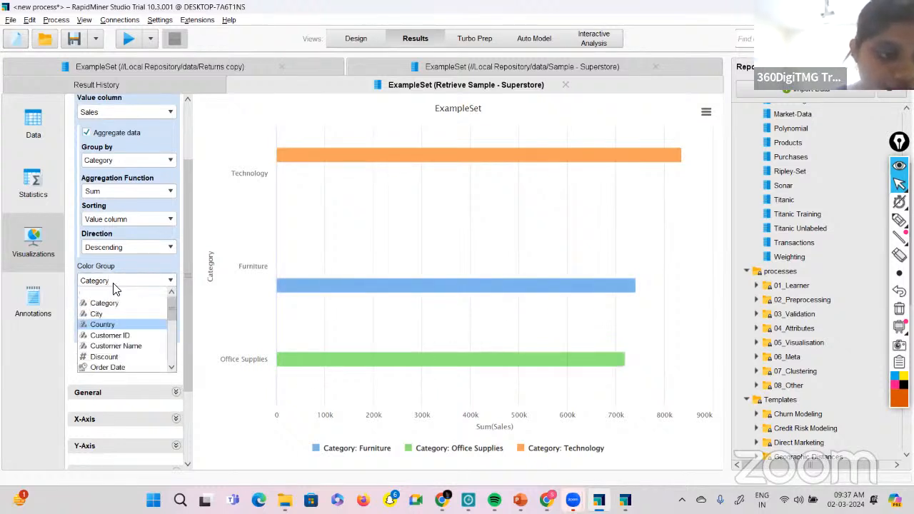
{"action": "left_click", "coordinate": [103, 293]}
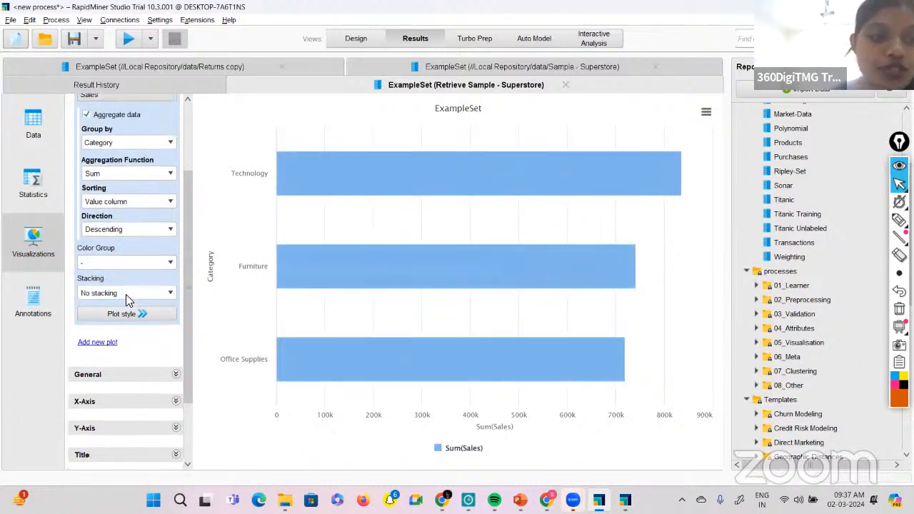
Examine the General chart display modes, the X-Axis settings and the X-axis style options without changing them.
{"action": "scroll", "coordinate": [126, 296], "scroll_direction": "down", "scroll_amount": 2}
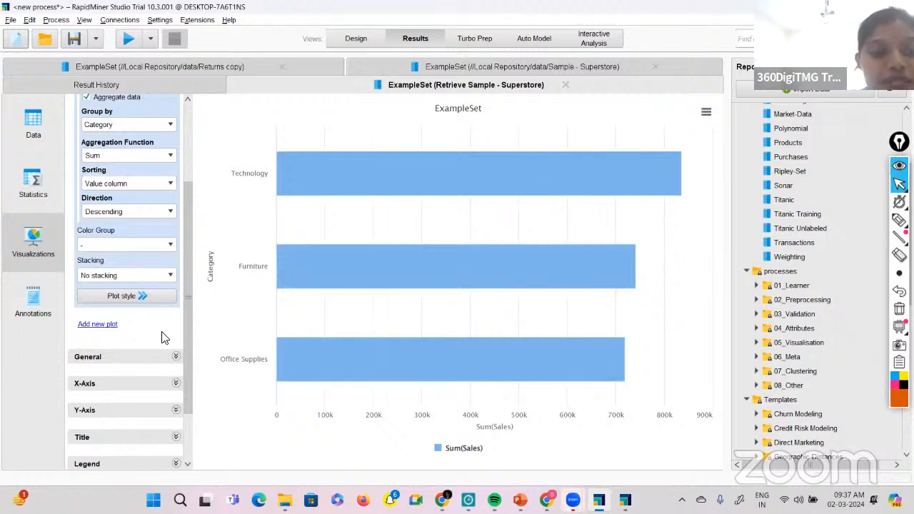
{"action": "scroll", "coordinate": [161, 338], "scroll_direction": "down", "scroll_amount": 4}
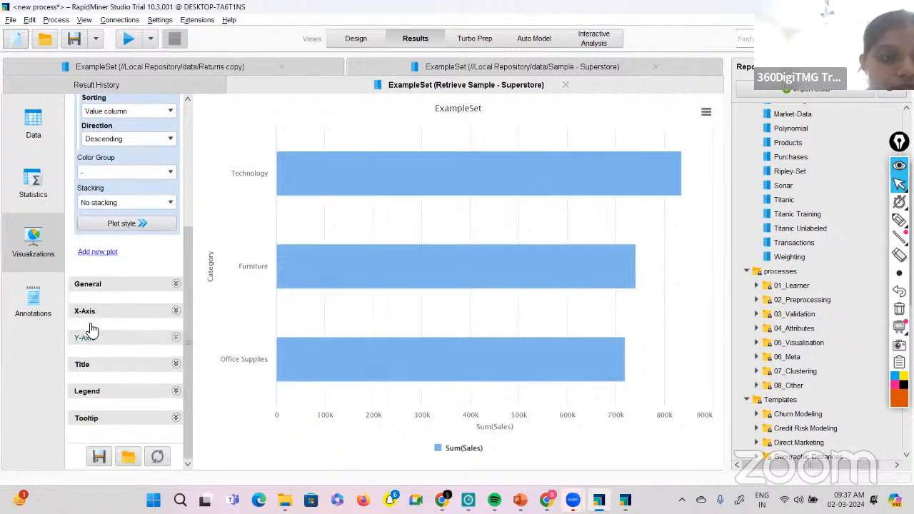
{"action": "left_click", "coordinate": [178, 287]}
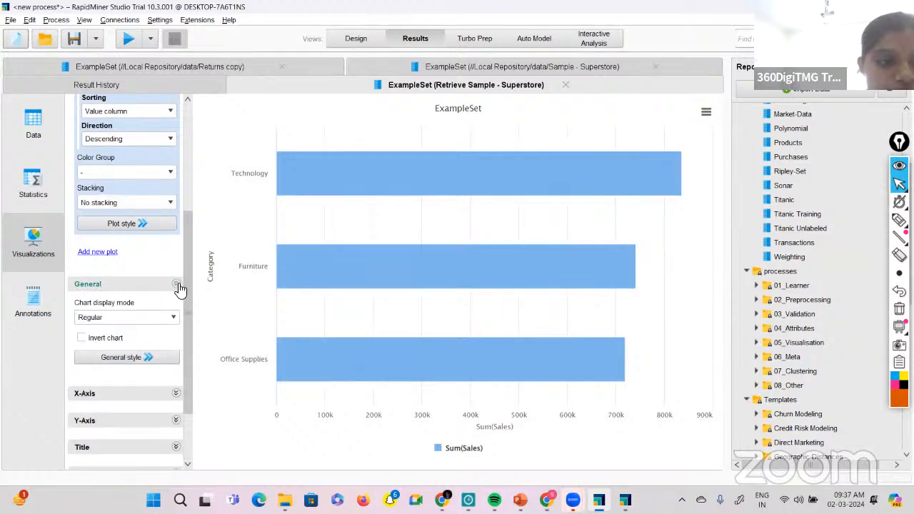
{"action": "left_click", "coordinate": [172, 320]}
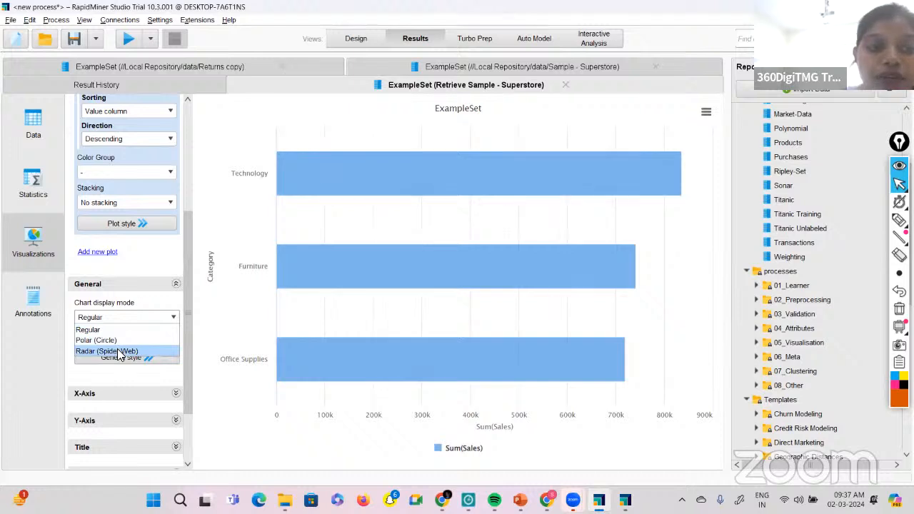
{"action": "left_click", "coordinate": [172, 397]}
{"action": "scroll", "coordinate": [147, 381], "scroll_direction": "down", "scroll_amount": 2}
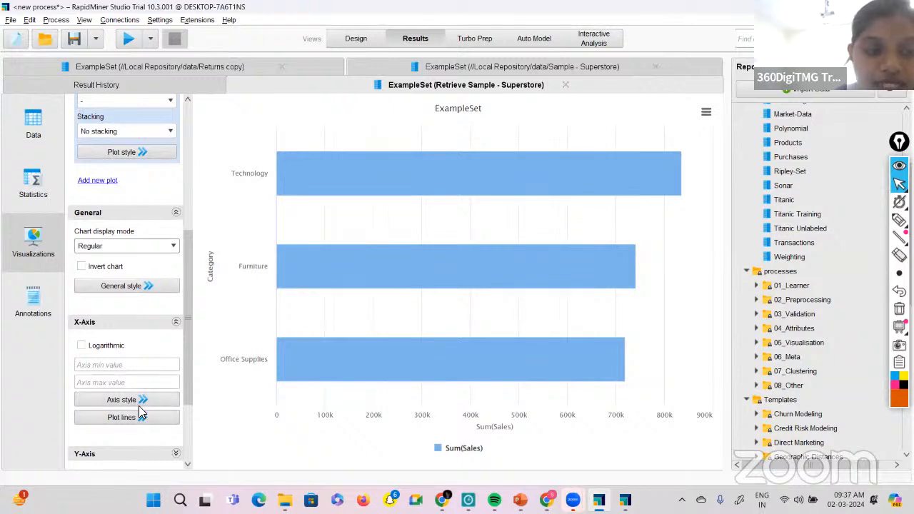
{"action": "left_click", "coordinate": [142, 400]}
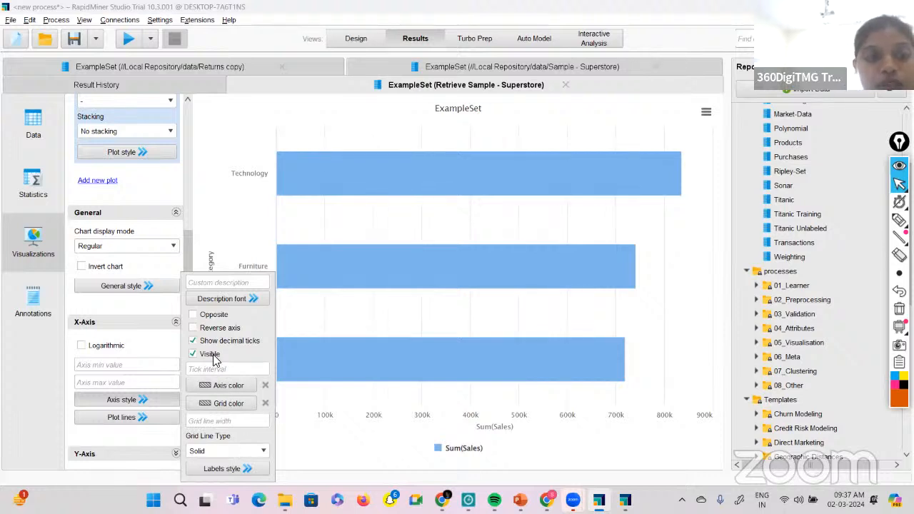
{"action": "left_click", "coordinate": [302, 450]}
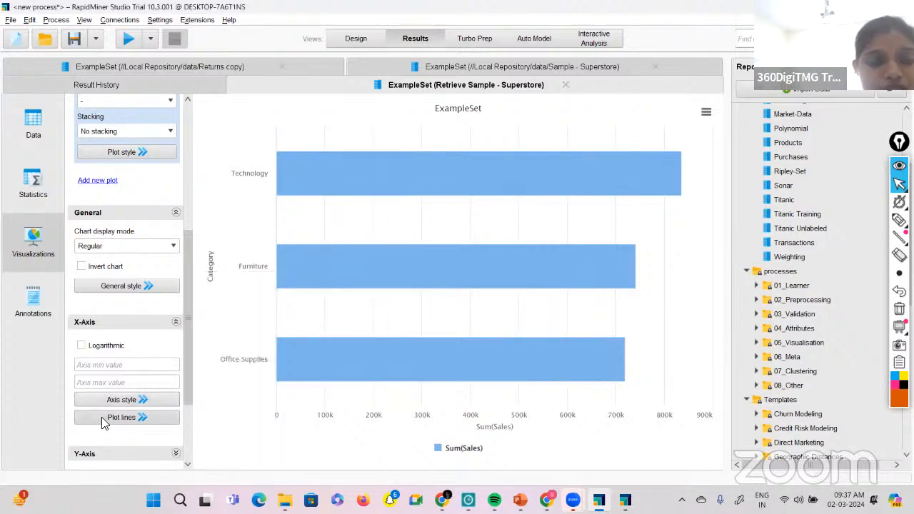
Expand the Y-Axis settings and make the label font of axis y1 bold.
{"action": "scroll", "coordinate": [114, 407], "scroll_direction": "down", "scroll_amount": 3}
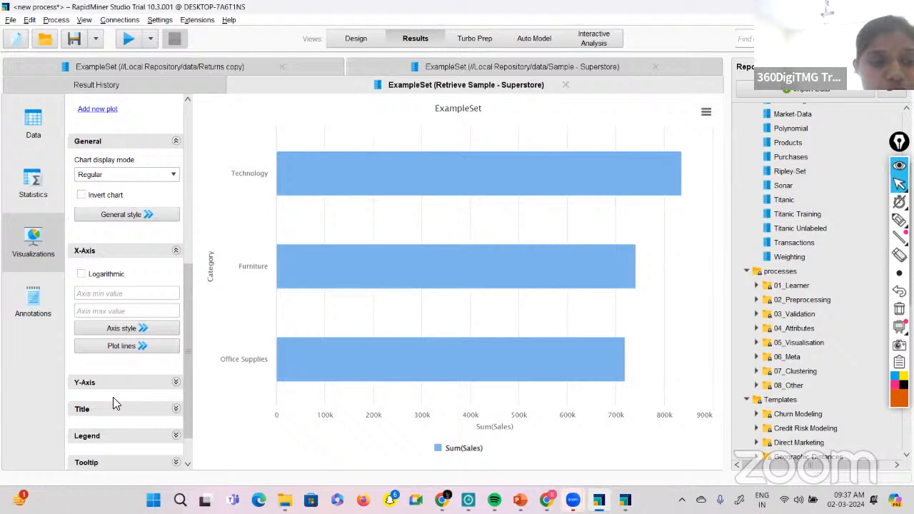
{"action": "left_click", "coordinate": [175, 382]}
{"action": "scroll", "coordinate": [122, 419], "scroll_direction": "down", "scroll_amount": 2}
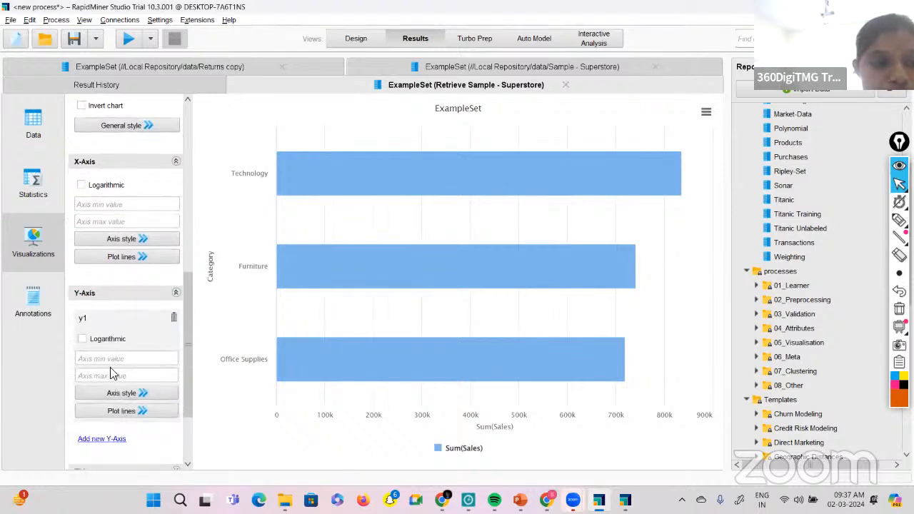
{"action": "left_click", "coordinate": [123, 394]}
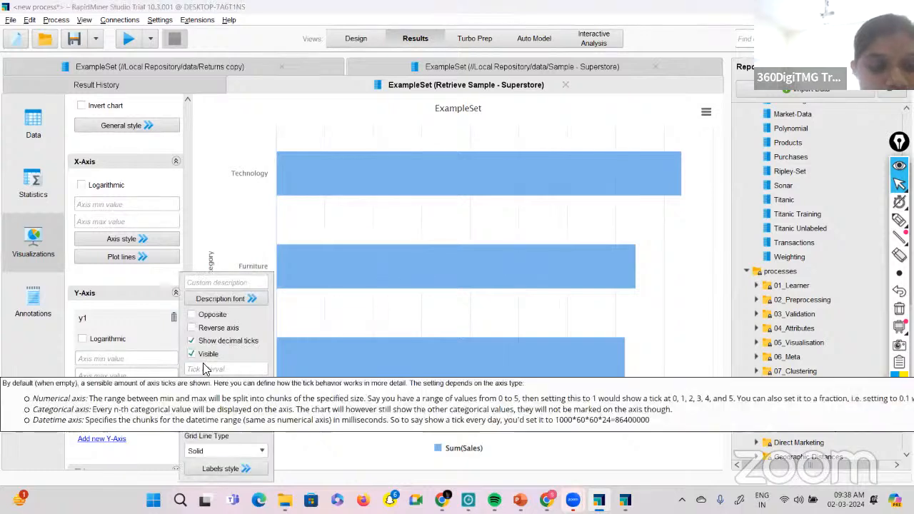
{"action": "left_click", "coordinate": [224, 468]}
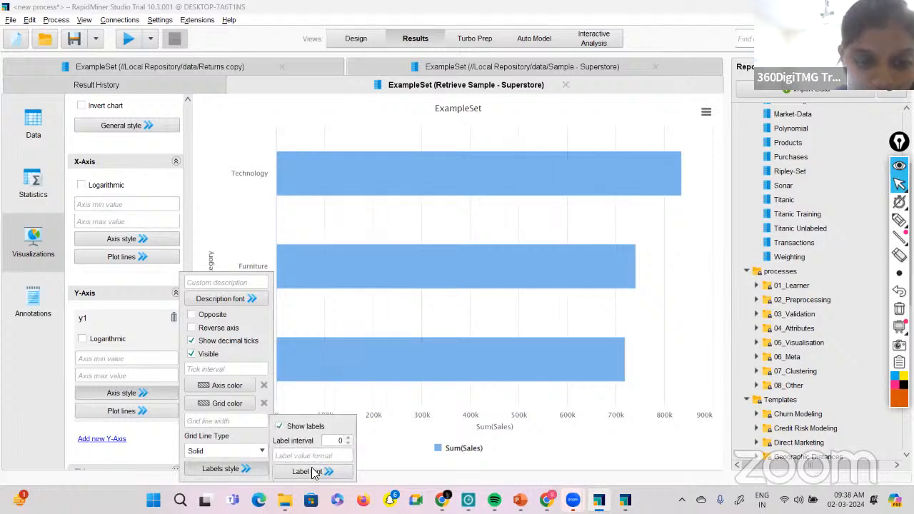
{"action": "left_click", "coordinate": [314, 471]}
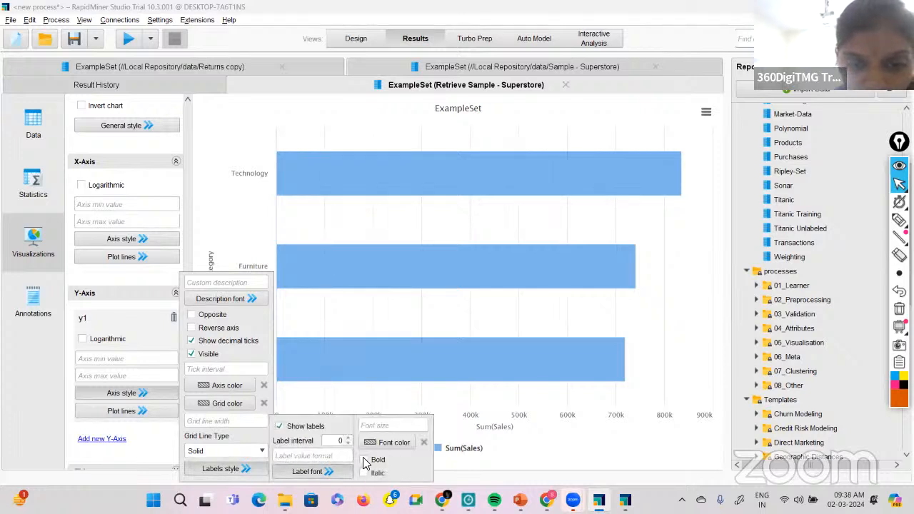
{"action": "left_click", "coordinate": [364, 461]}
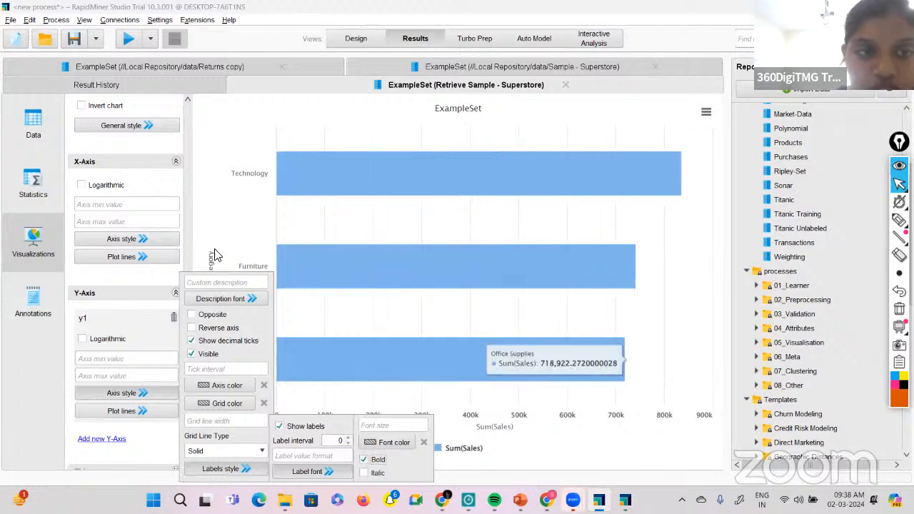
{"action": "left_click", "coordinate": [321, 406]}
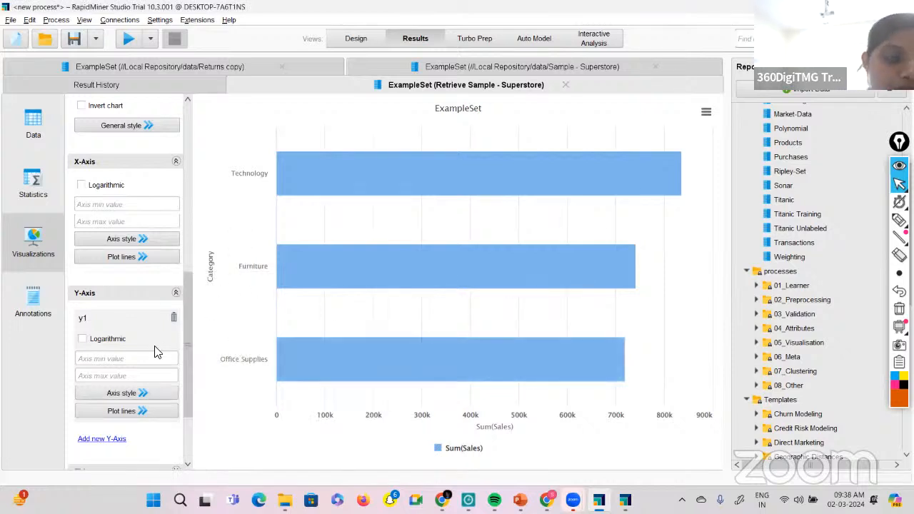
Expand the chart's Title settings and replace the title text with "Bar (Horizontal)".
{"action": "scroll", "coordinate": [155, 343], "scroll_direction": "down", "scroll_amount": 3}
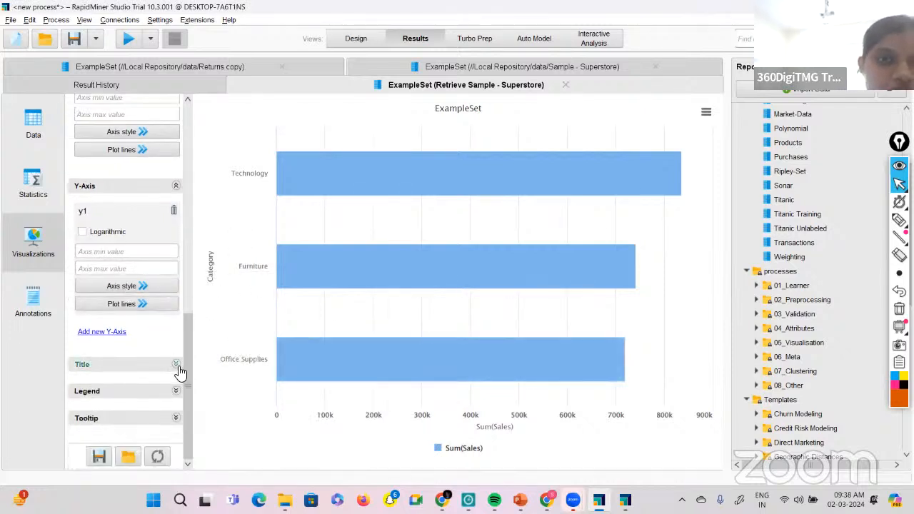
{"action": "left_click", "coordinate": [175, 364]}
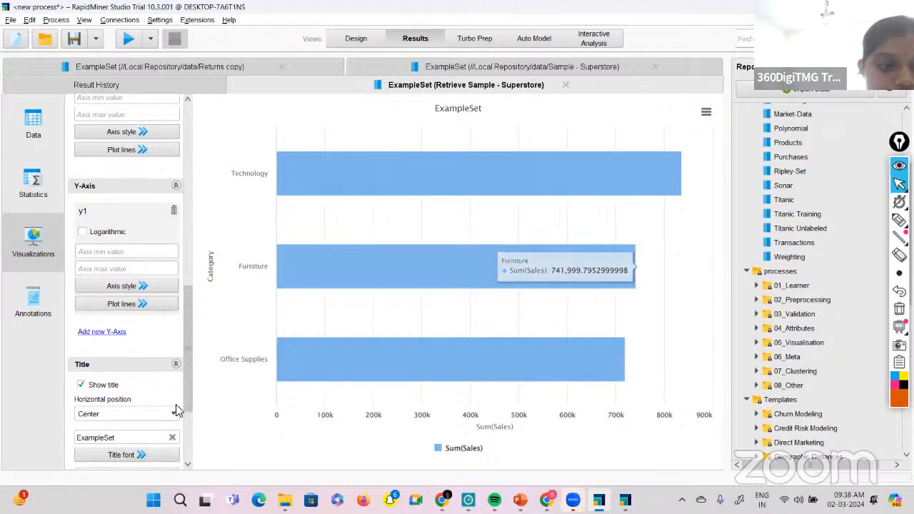
{"action": "double_click", "coordinate": [77, 438]}
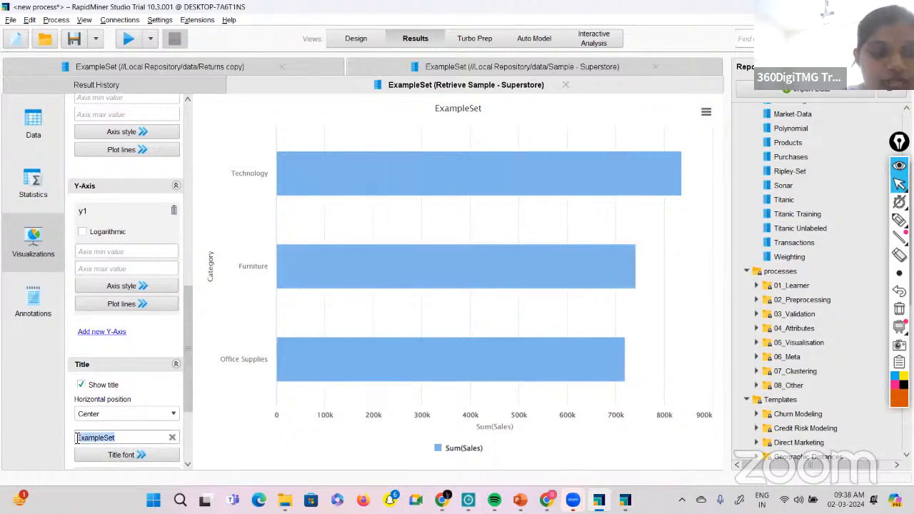
{"action": "key", "text": "BackSpace"}
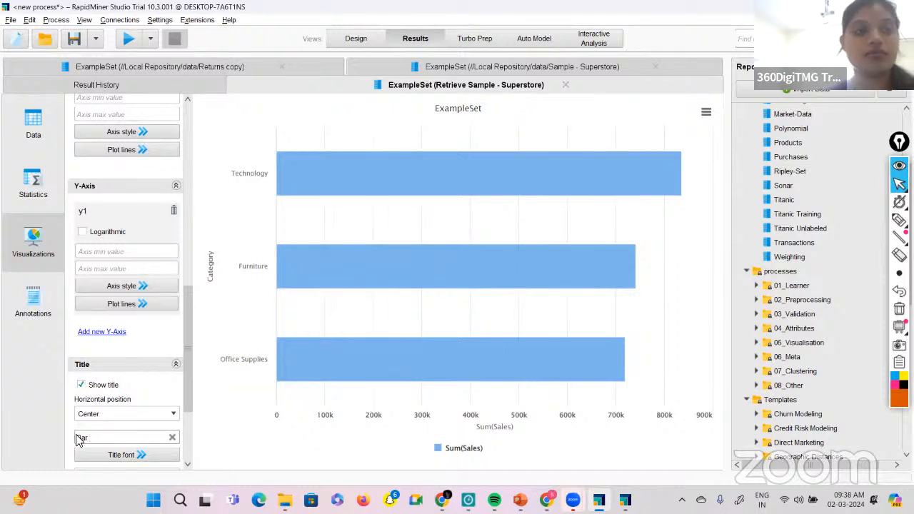
{"action": "scroll", "coordinate": [138, 124], "scroll_direction": "up", "scroll_amount": 5}
{"action": "scroll", "coordinate": [138, 124], "scroll_direction": "up", "scroll_amount": 4}
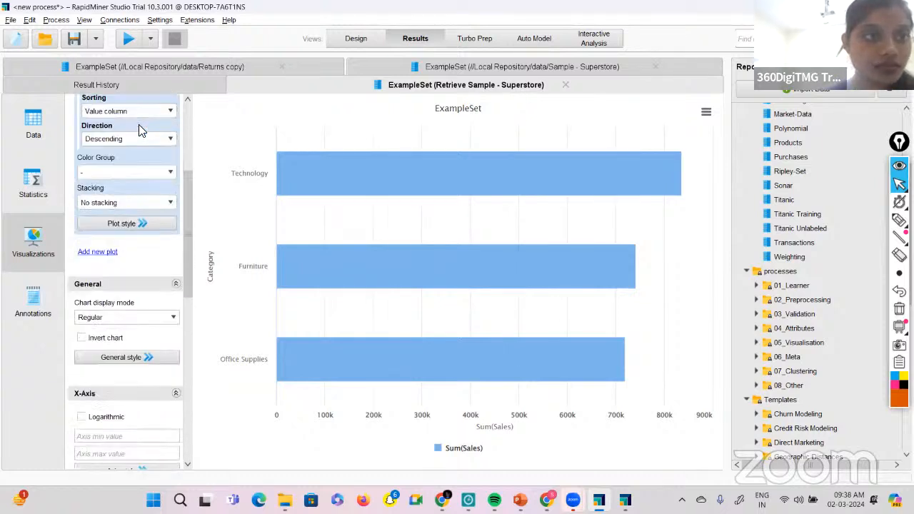
{"action": "scroll", "coordinate": [139, 125], "scroll_direction": "down", "scroll_amount": 8}
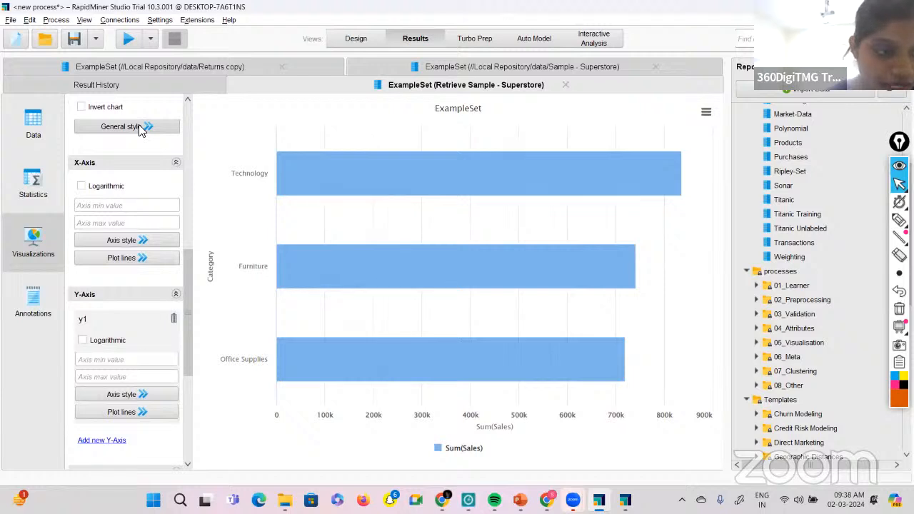
{"action": "scroll", "coordinate": [141, 129], "scroll_direction": "down", "scroll_amount": 3}
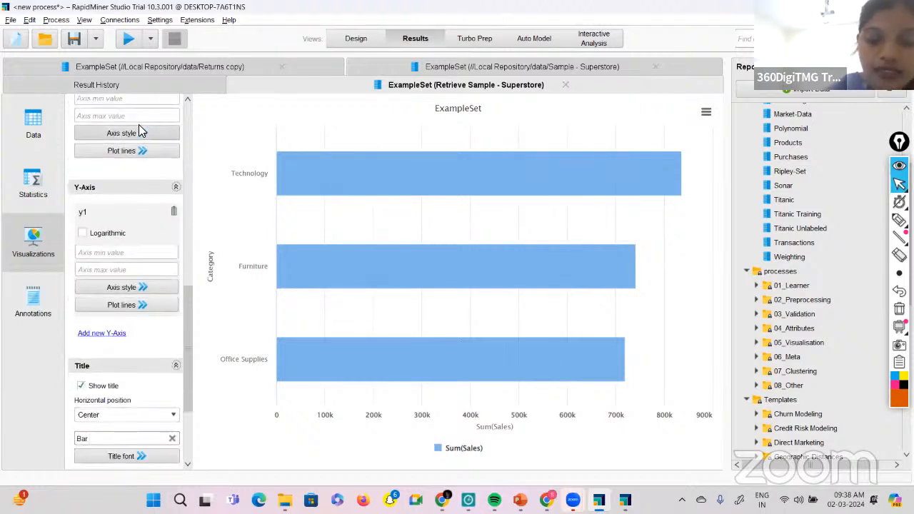
{"action": "type", "text": "Hor"}
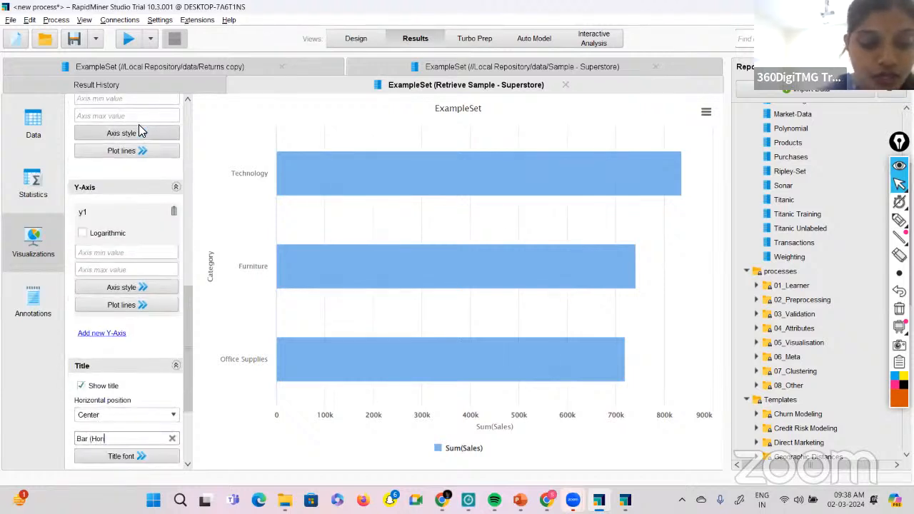
{"action": "type", "text": "izontal"}
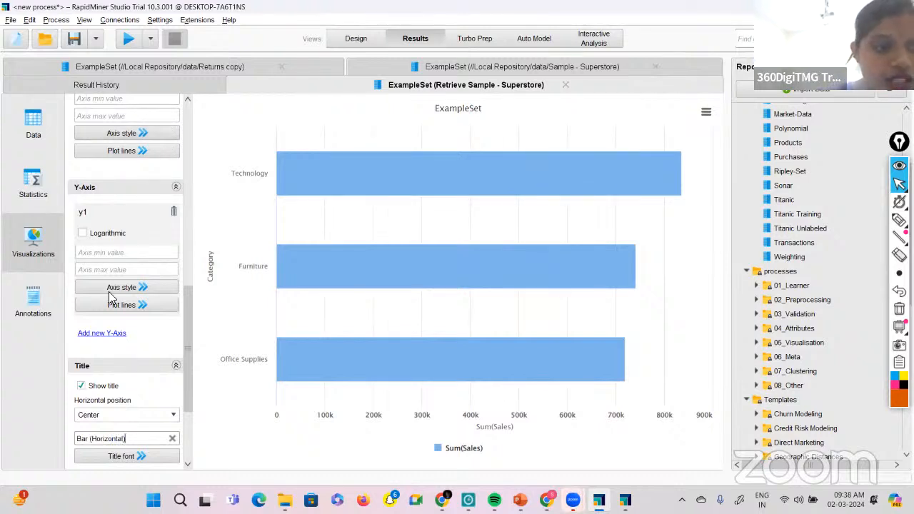
Keep the chart title's horizontal position at Center and make the title font bold.
{"action": "left_click", "coordinate": [175, 423]}
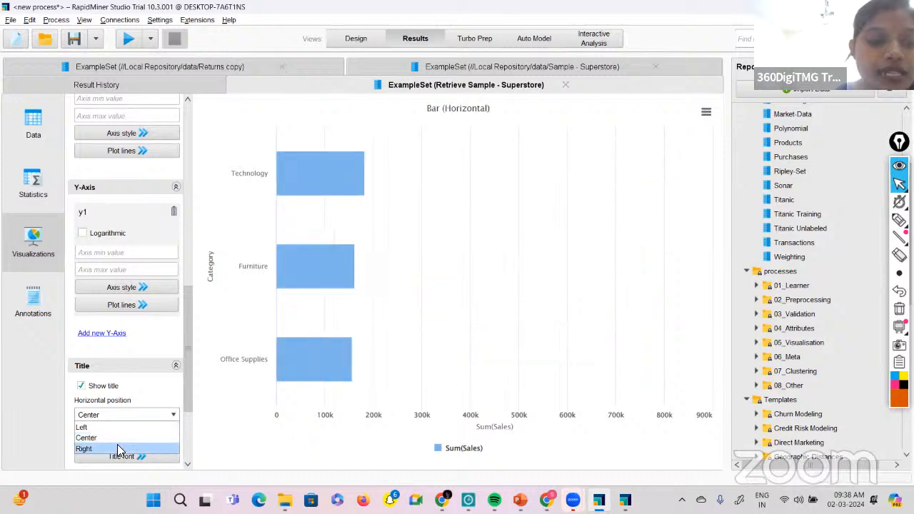
{"action": "left_click", "coordinate": [117, 439]}
{"action": "scroll", "coordinate": [118, 439], "scroll_direction": "down", "scroll_amount": 3}
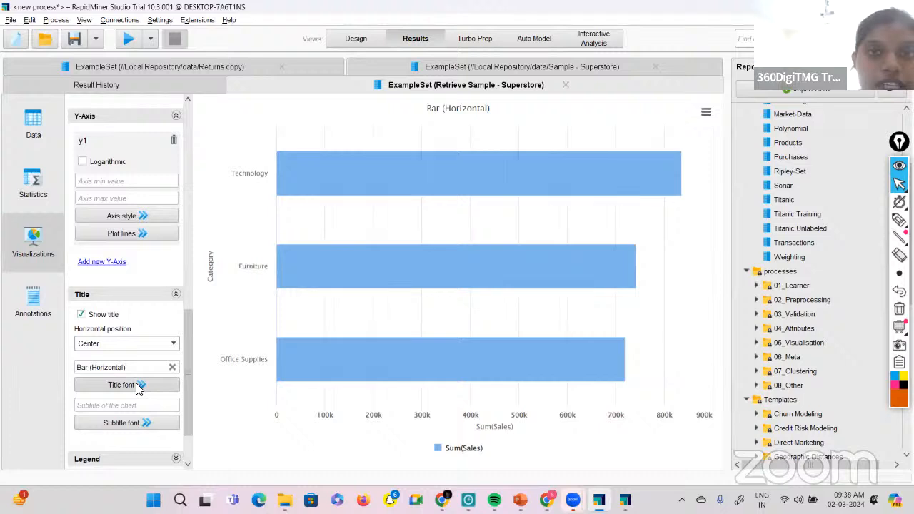
{"action": "left_click", "coordinate": [137, 386]}
{"action": "left_click", "coordinate": [190, 423]}
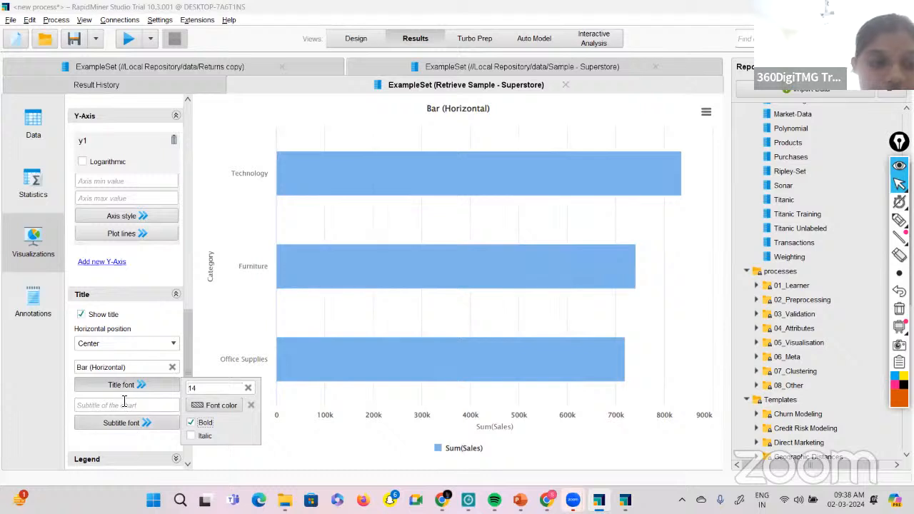
Expand the Legend and Tooltip settings, examine their options without changing them, and return to the Plot 1 settings.
{"action": "scroll", "coordinate": [125, 407], "scroll_direction": "down", "scroll_amount": 3}
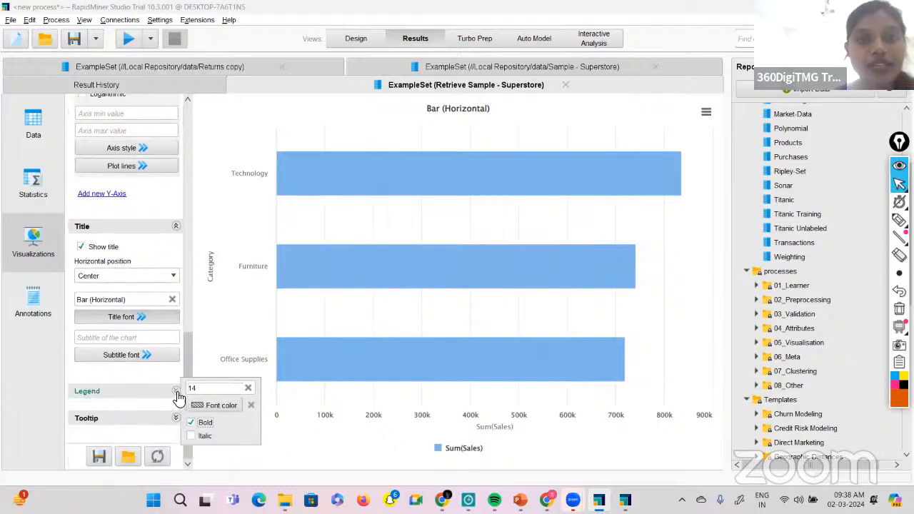
{"action": "left_click", "coordinate": [175, 392]}
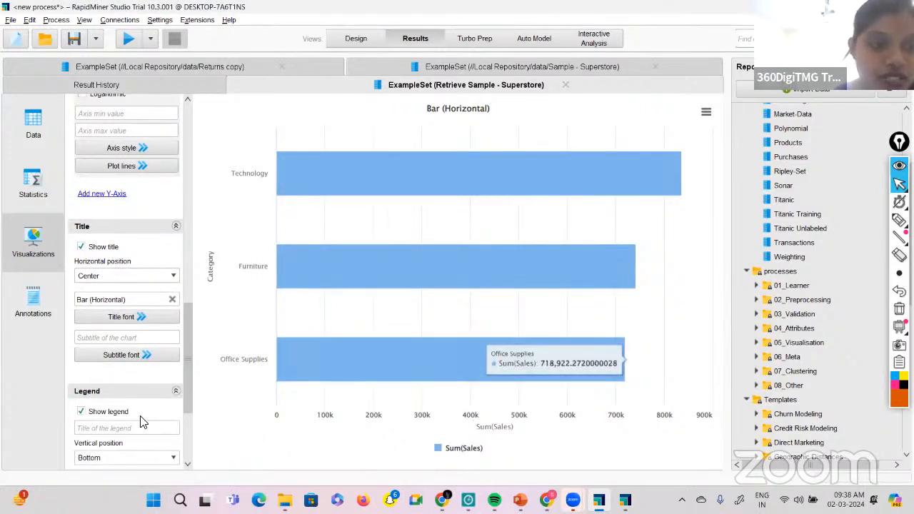
{"action": "scroll", "coordinate": [143, 422], "scroll_direction": "down", "scroll_amount": 5}
{"action": "scroll", "coordinate": [145, 427], "scroll_direction": "down", "scroll_amount": 1}
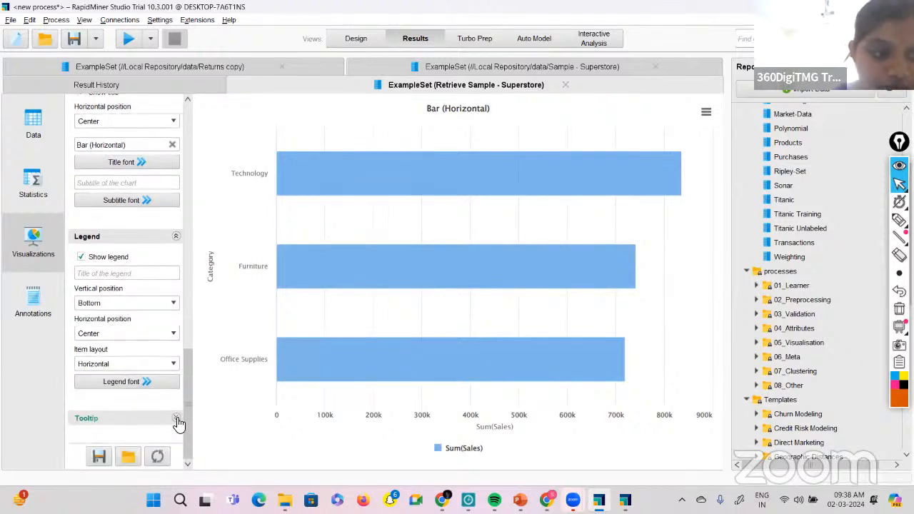
{"action": "left_click", "coordinate": [177, 418]}
{"action": "scroll", "coordinate": [132, 374], "scroll_direction": "down", "scroll_amount": 3}
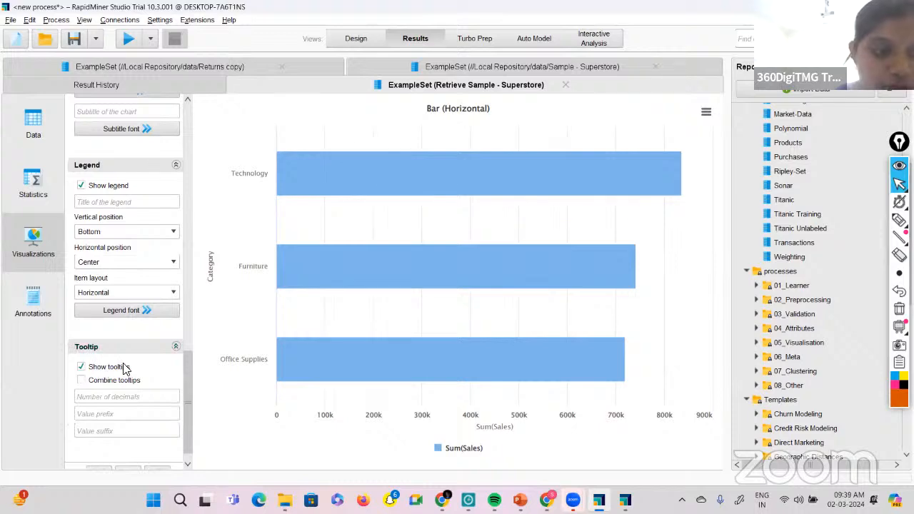
{"action": "scroll", "coordinate": [124, 367], "scroll_direction": "down", "scroll_amount": 1}
{"action": "scroll", "coordinate": [123, 368], "scroll_direction": "up", "scroll_amount": 15}
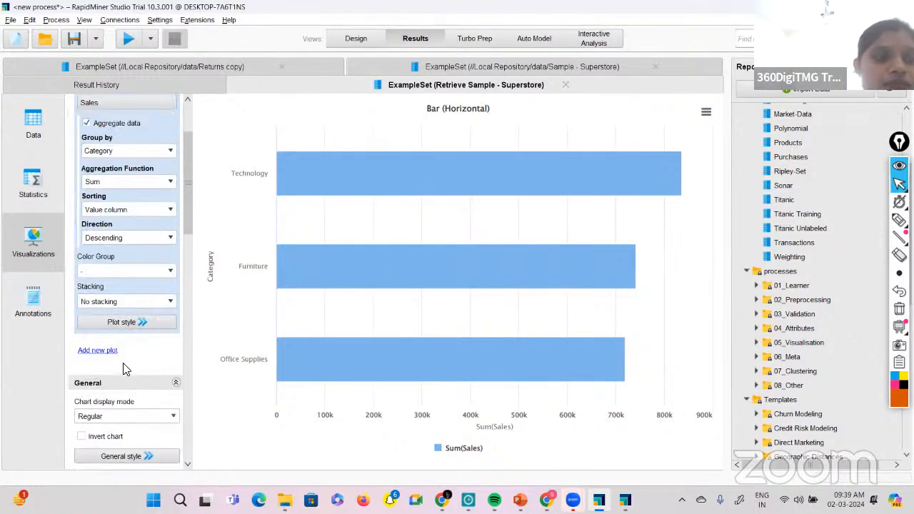
{"action": "scroll", "coordinate": [118, 298], "scroll_direction": "up", "scroll_amount": 4}
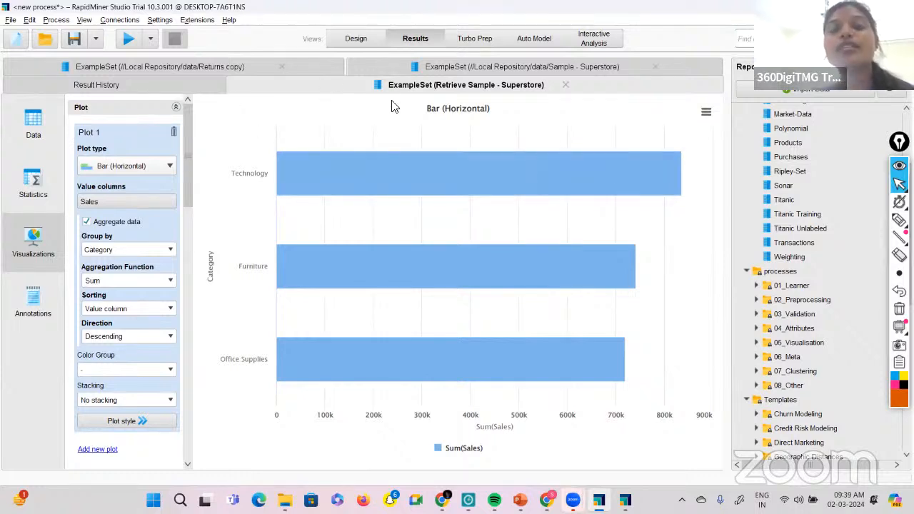
Revisit the process design, the Superstore result's data table and statistics, and finally its bar chart visualization.
{"action": "left_click", "coordinate": [367, 36]}
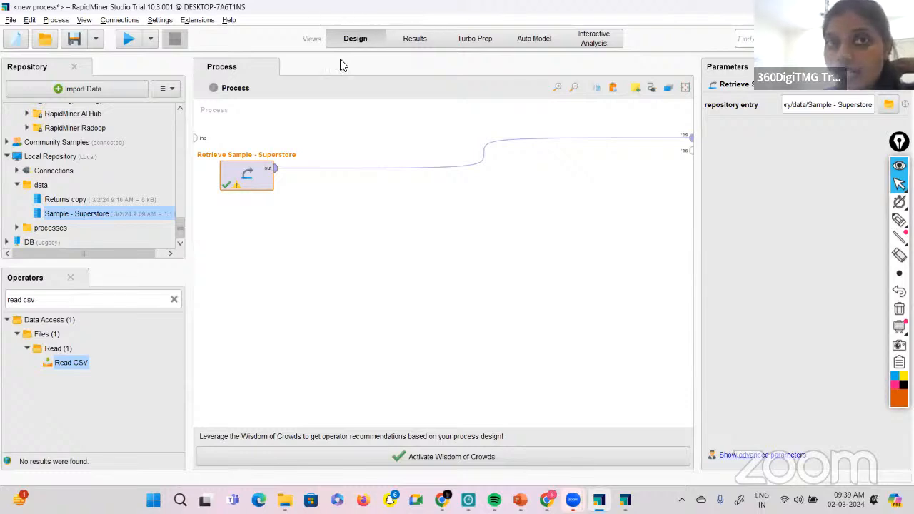
{"action": "left_click", "coordinate": [409, 42]}
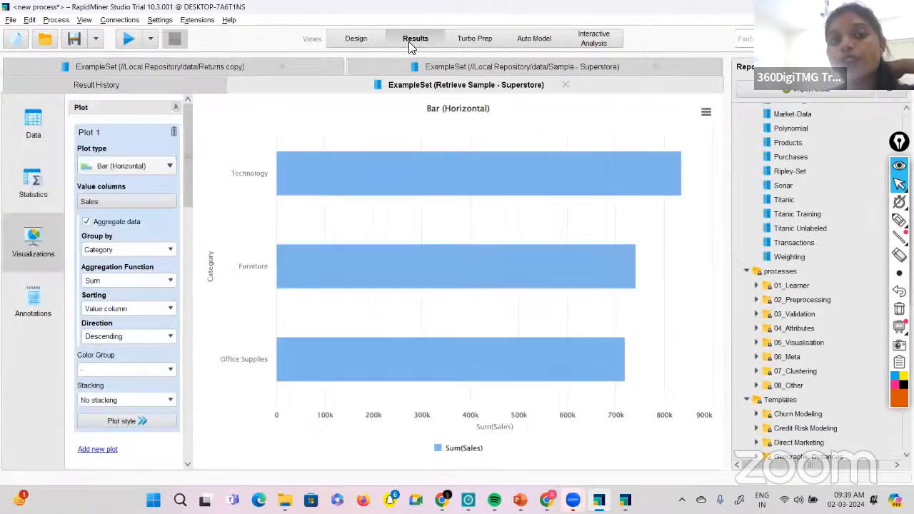
{"action": "left_click", "coordinate": [30, 152]}
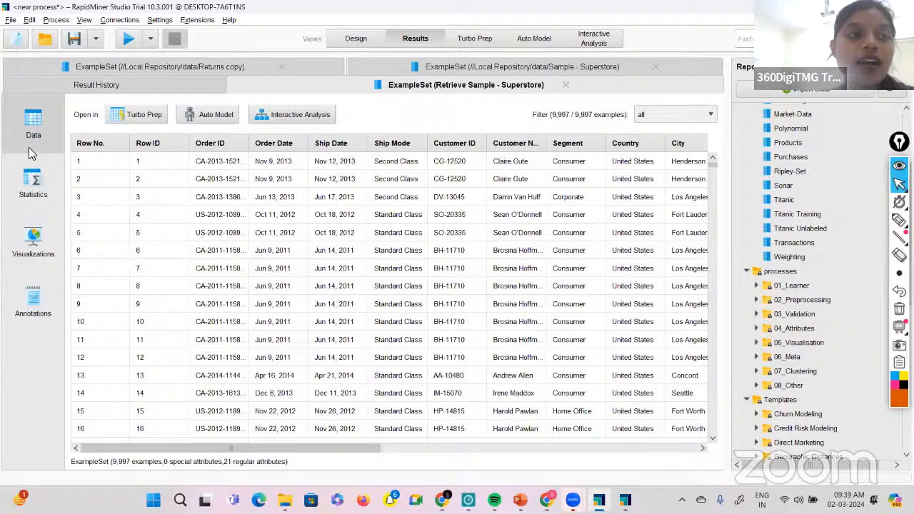
{"action": "left_click", "coordinate": [33, 184]}
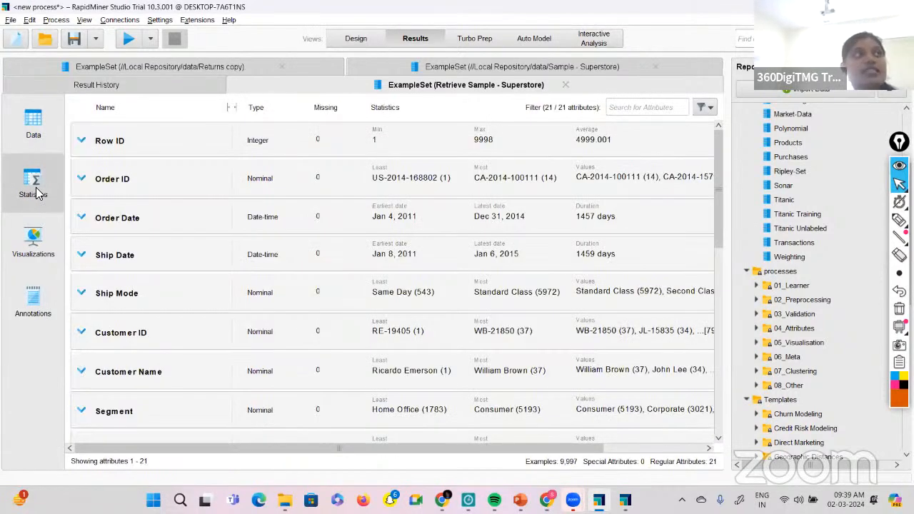
{"action": "left_click", "coordinate": [51, 257]}
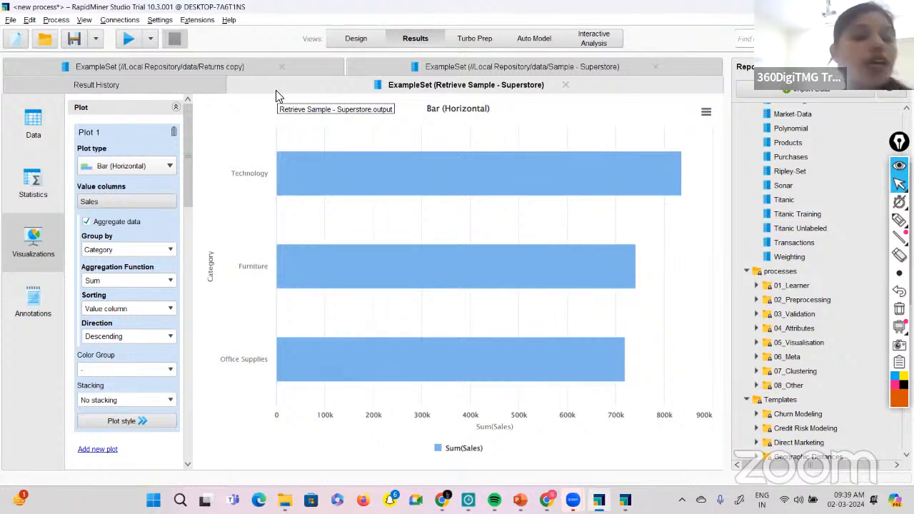
Load the Sample - Superstore data set from the Local Repository's data folder into Turbo Prep.
{"action": "left_click", "coordinate": [477, 39]}
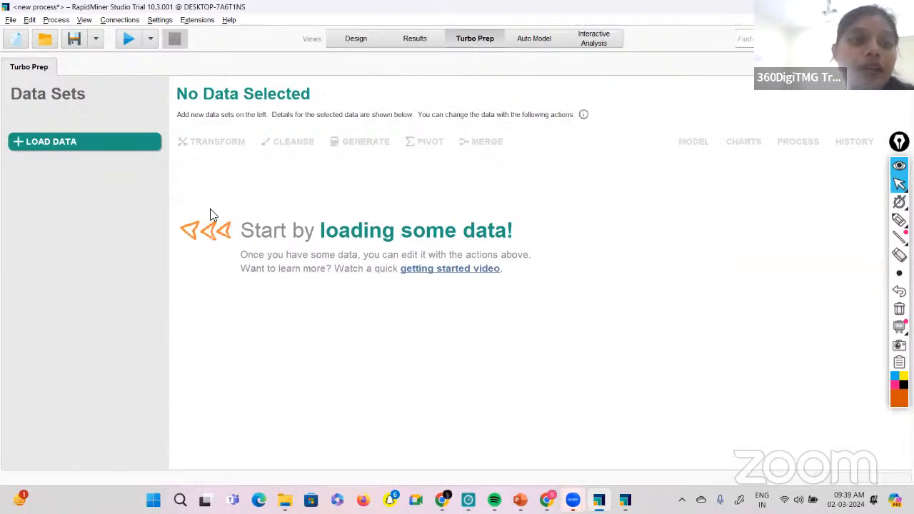
{"action": "left_click", "coordinate": [130, 140]}
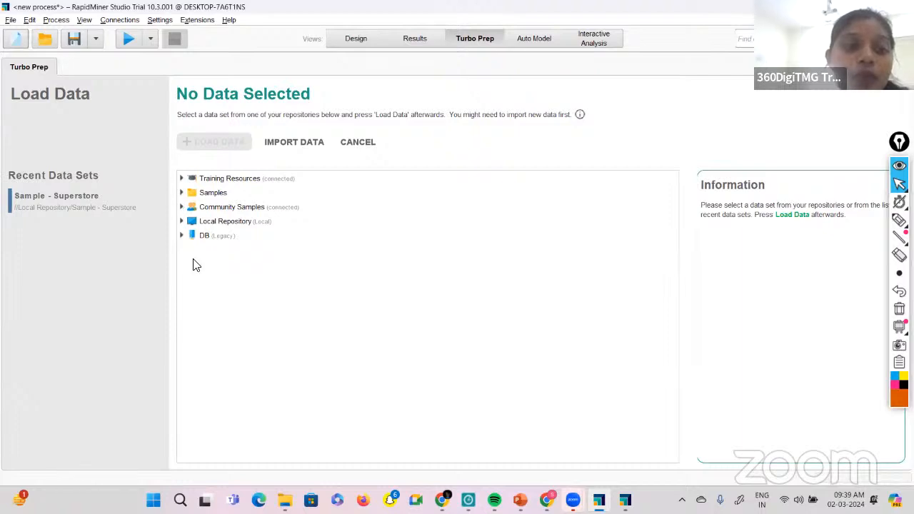
{"action": "left_click", "coordinate": [182, 222]}
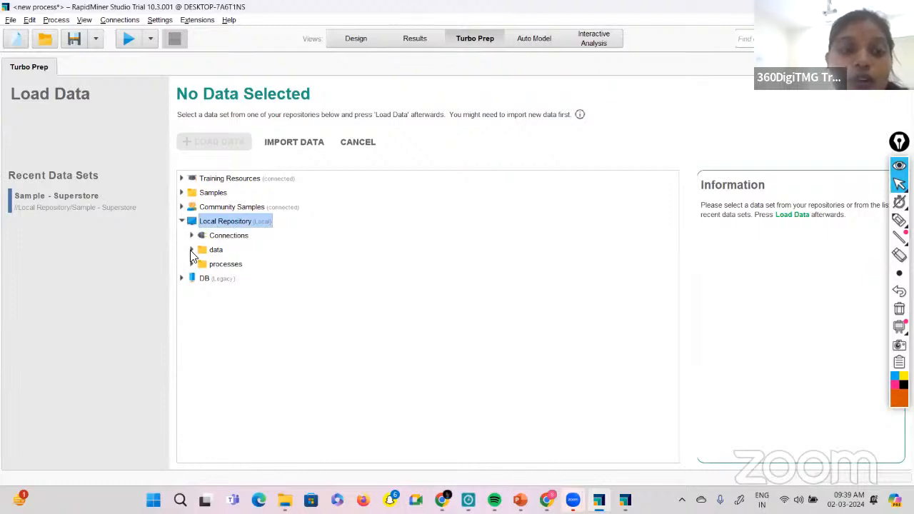
{"action": "left_click", "coordinate": [190, 250]}
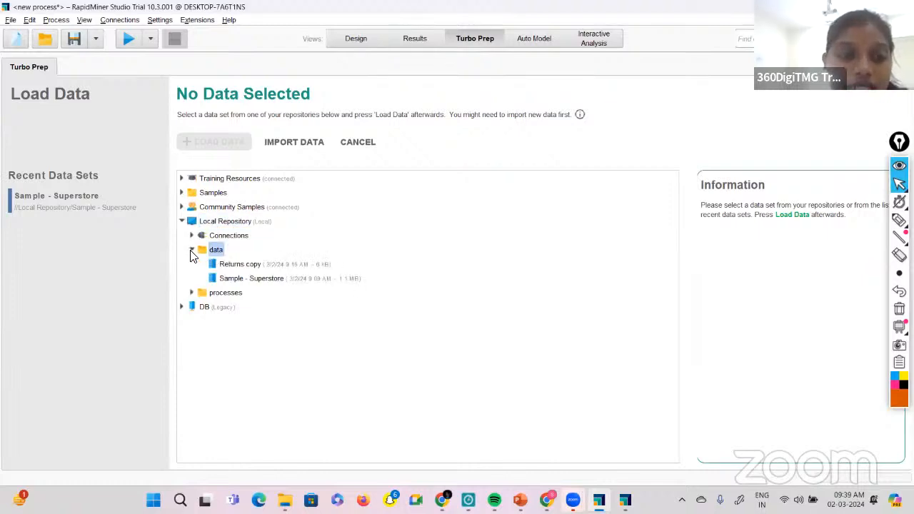
{"action": "double_click", "coordinate": [229, 278]}
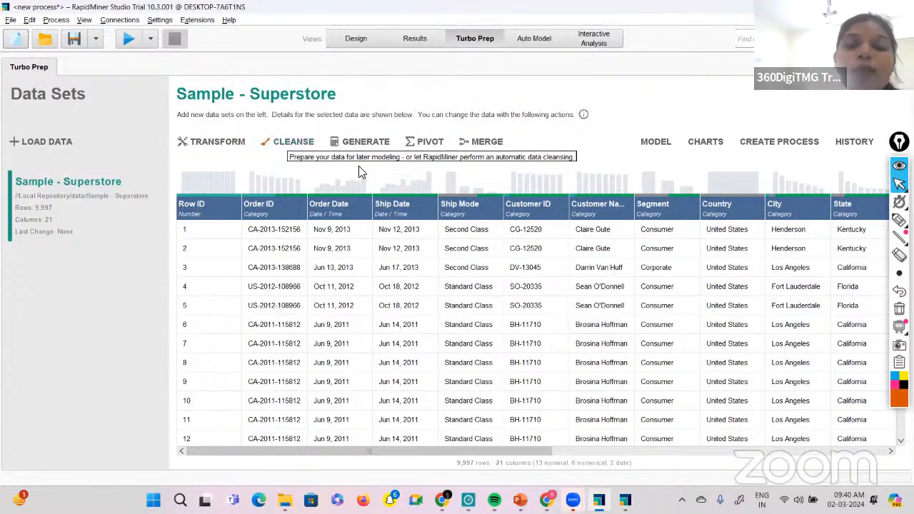
Start Auto Cleansing on the Superstore data with Sales as the target column and accept the proposed removal of low-quality columns.
{"action": "left_click", "coordinate": [302, 145]}
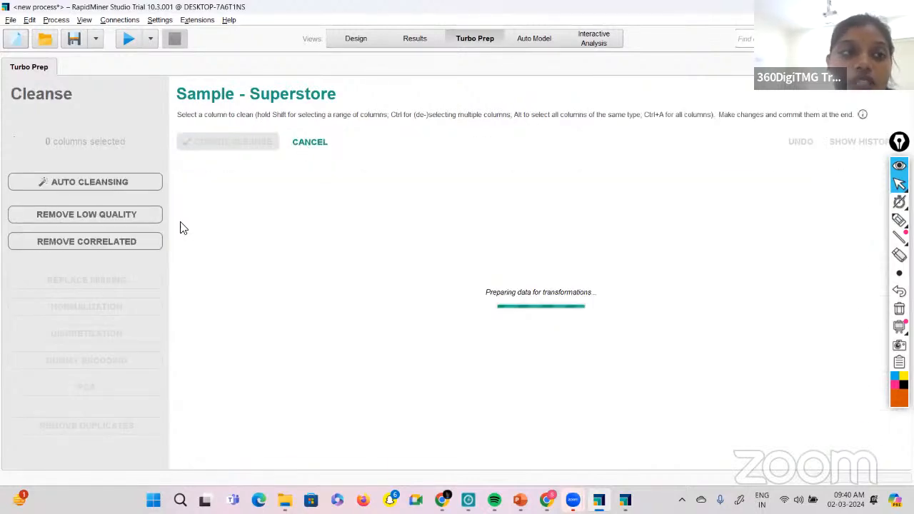
{"action": "left_click", "coordinate": [82, 183]}
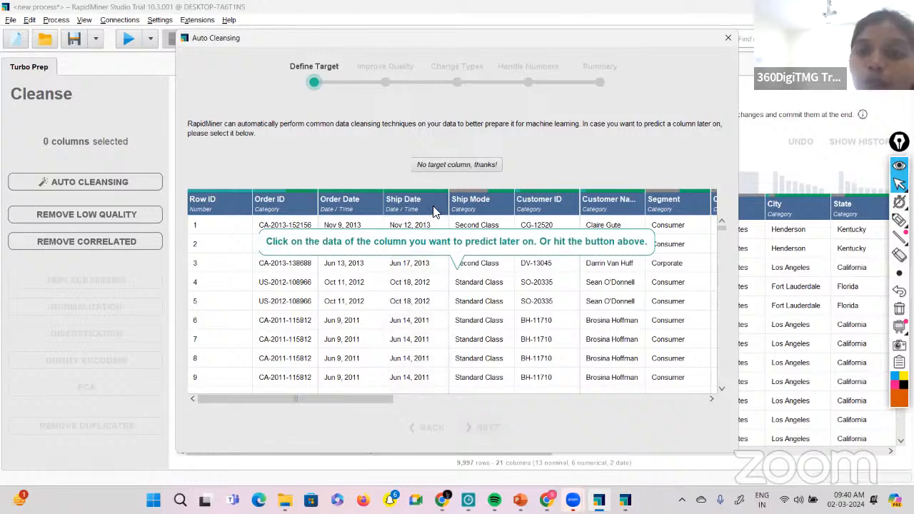
{"action": "scroll", "coordinate": [532, 355], "scroll_direction": "right", "scroll_amount": 10}
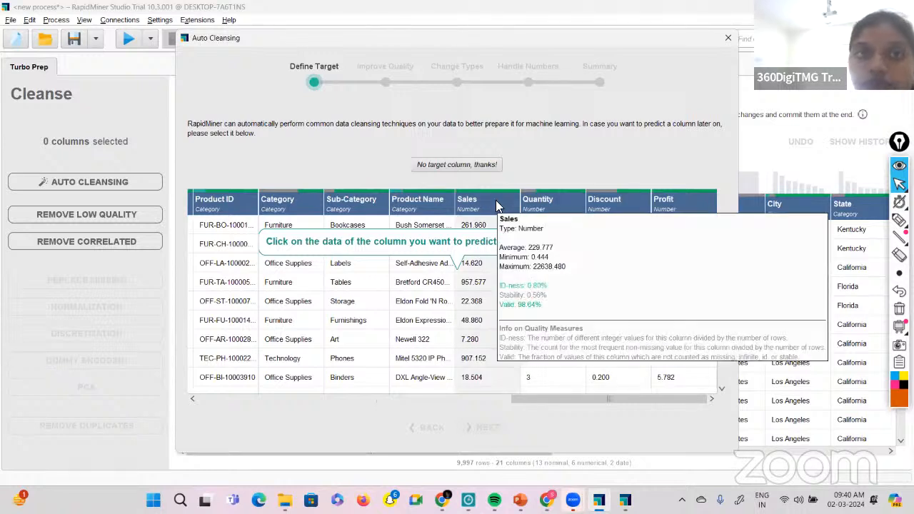
{"action": "left_click", "coordinate": [497, 206]}
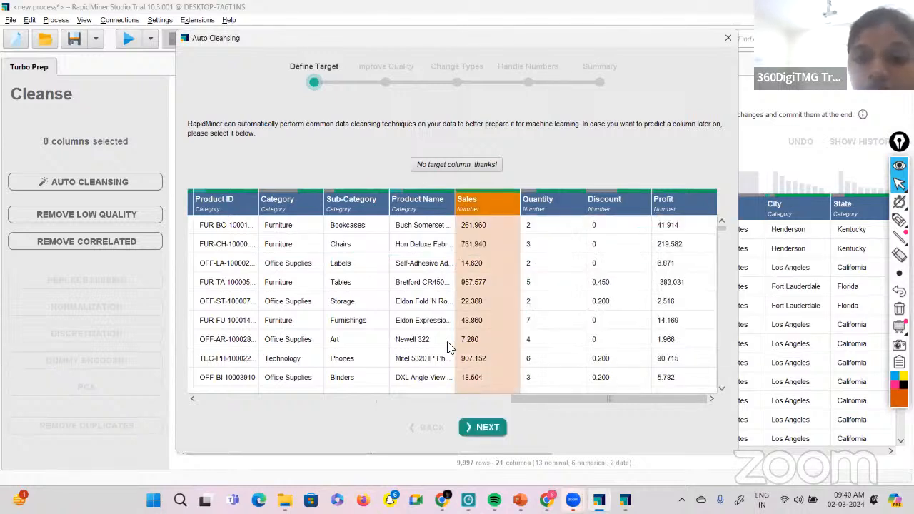
{"action": "left_click", "coordinate": [484, 430]}
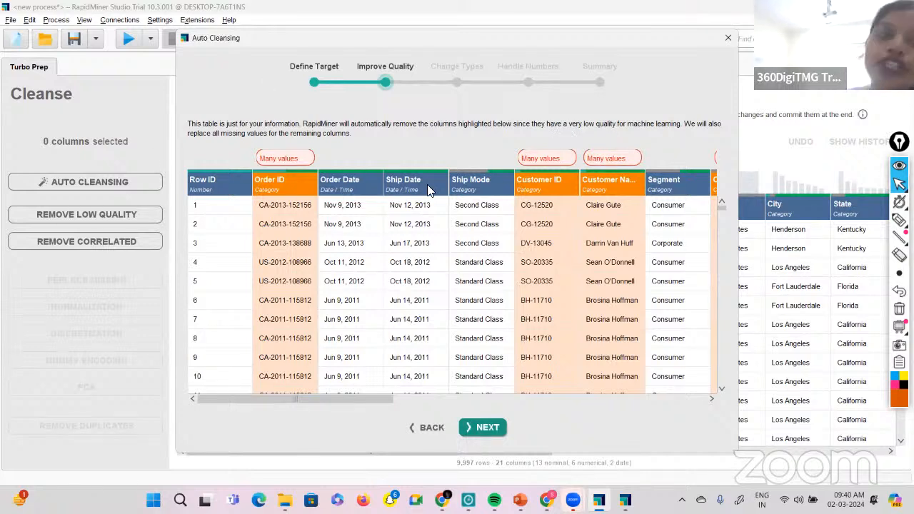
{"action": "mouse_move", "coordinate": [428, 189]}
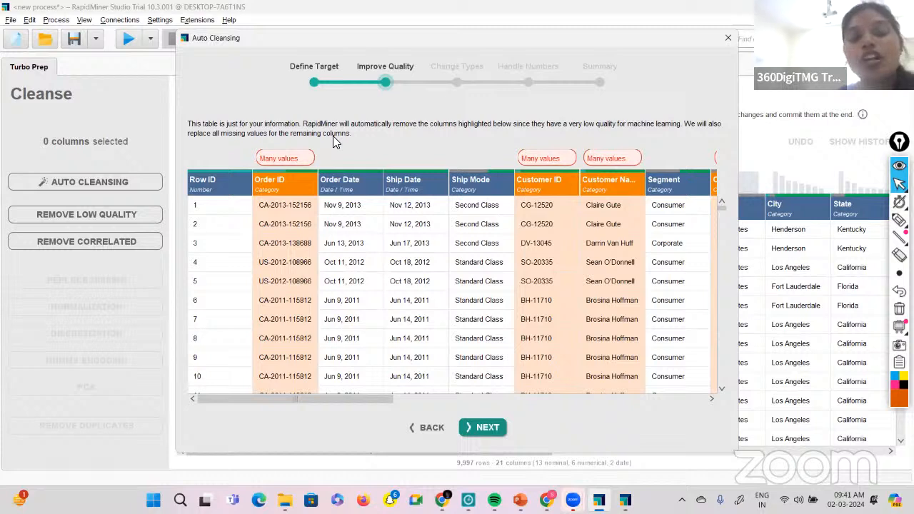
{"action": "left_click", "coordinate": [498, 426]}
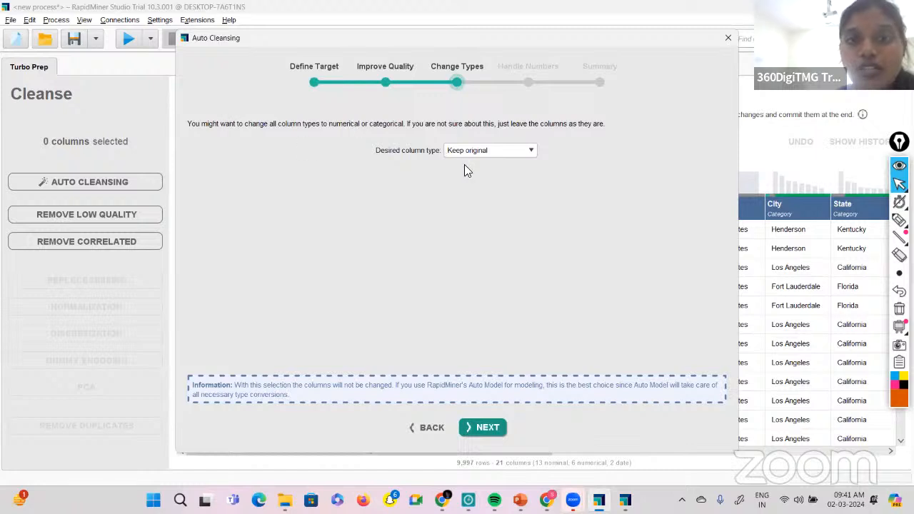
Keep the original column types, enable normalization without PCA, and apply Auto Cleansing to the Superstore data.
{"action": "left_click", "coordinate": [534, 150]}
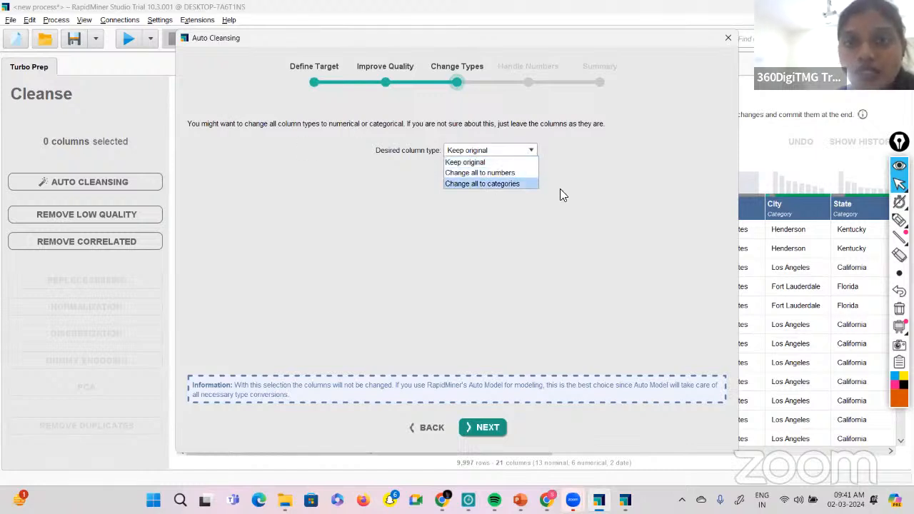
{"action": "left_click", "coordinate": [477, 162]}
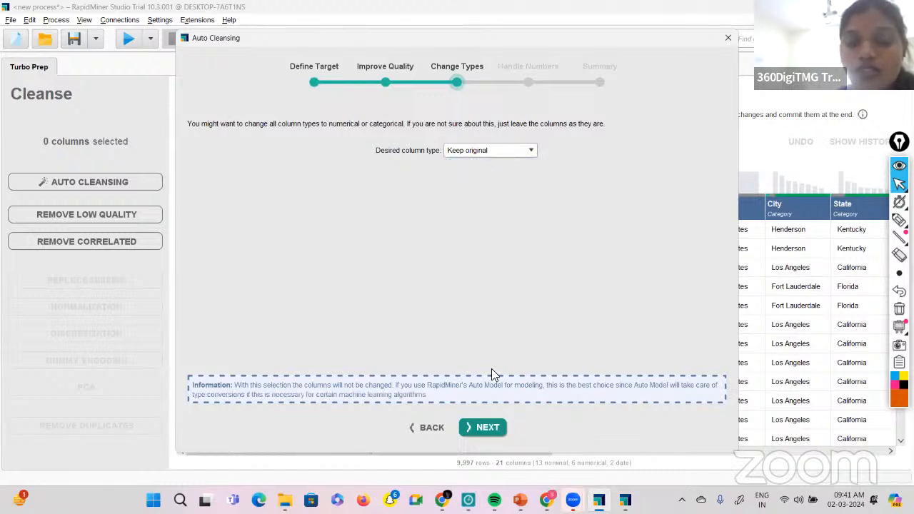
{"action": "left_click", "coordinate": [482, 423]}
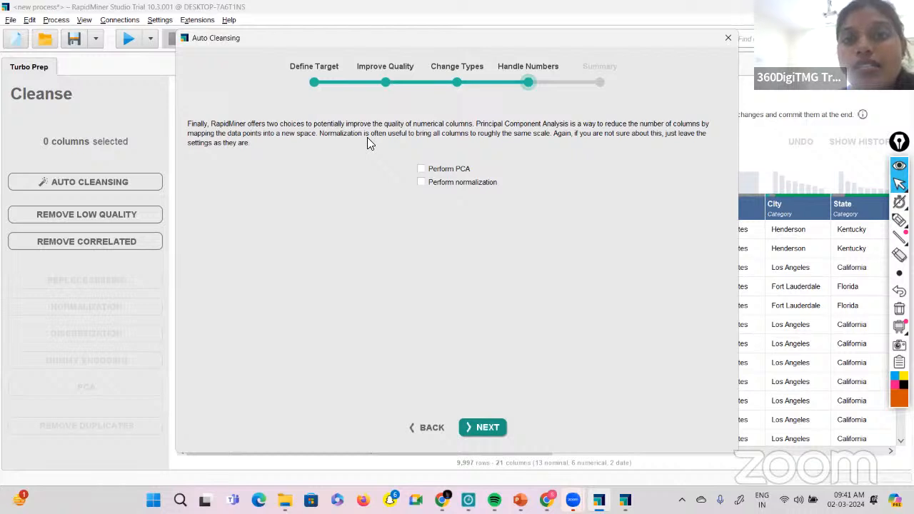
{"action": "left_click", "coordinate": [420, 183]}
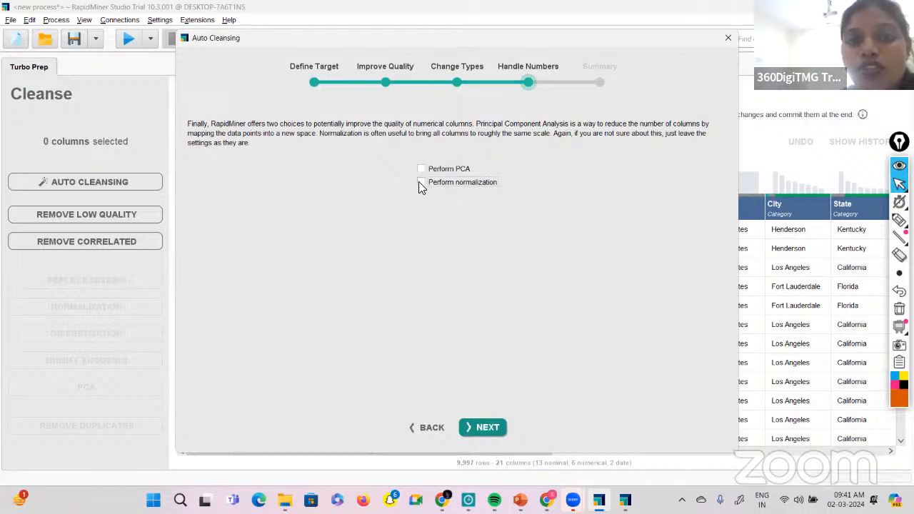
{"action": "left_click", "coordinate": [482, 424]}
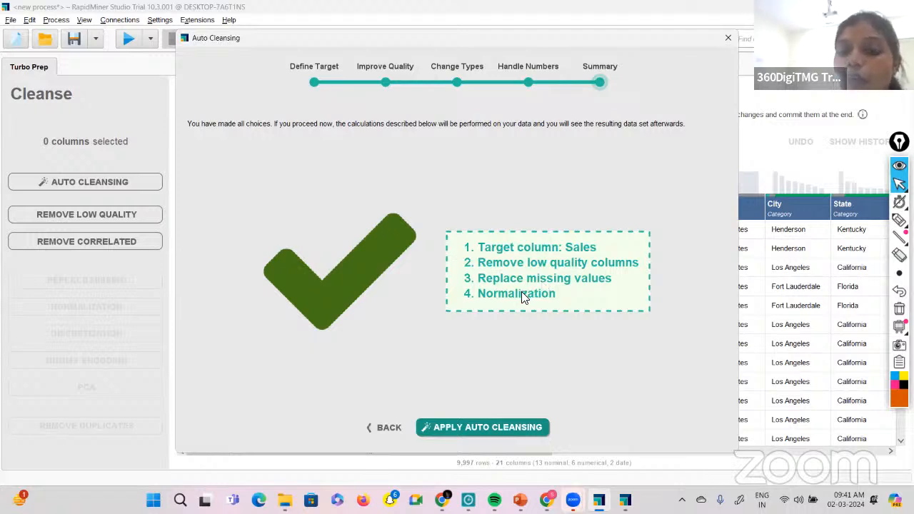
{"action": "left_click", "coordinate": [464, 426]}
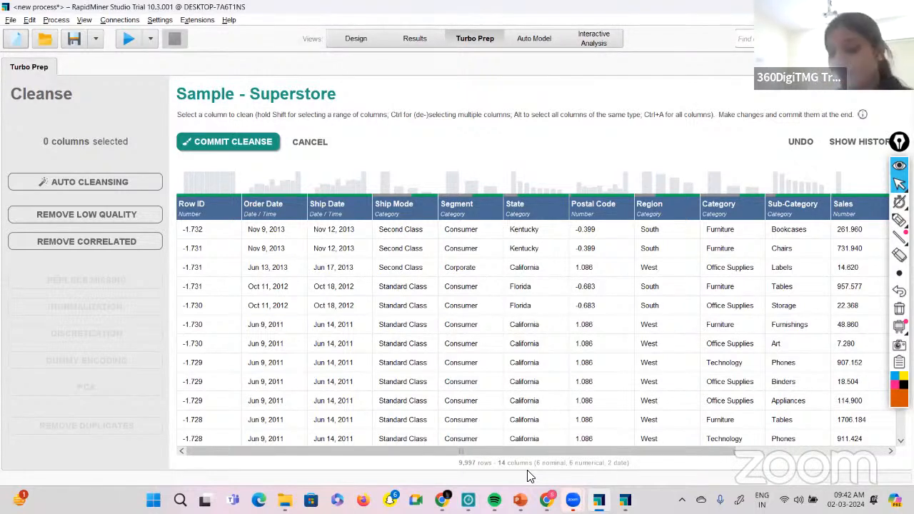
Annotate the column count with handwritten notes, list initials under Turbo Prep, and clear all the annotations.
{"action": "mouse_move", "coordinate": [895, 202]}
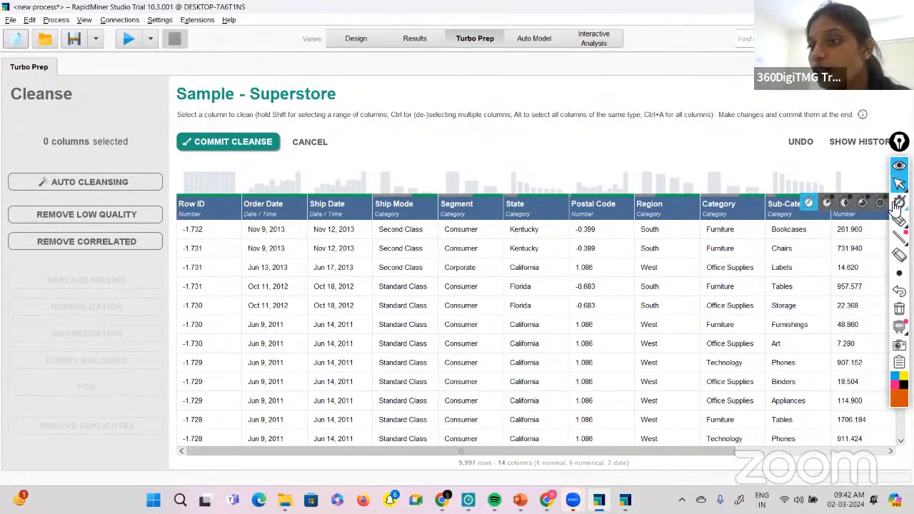
{"action": "mouse_move", "coordinate": [898, 220]}
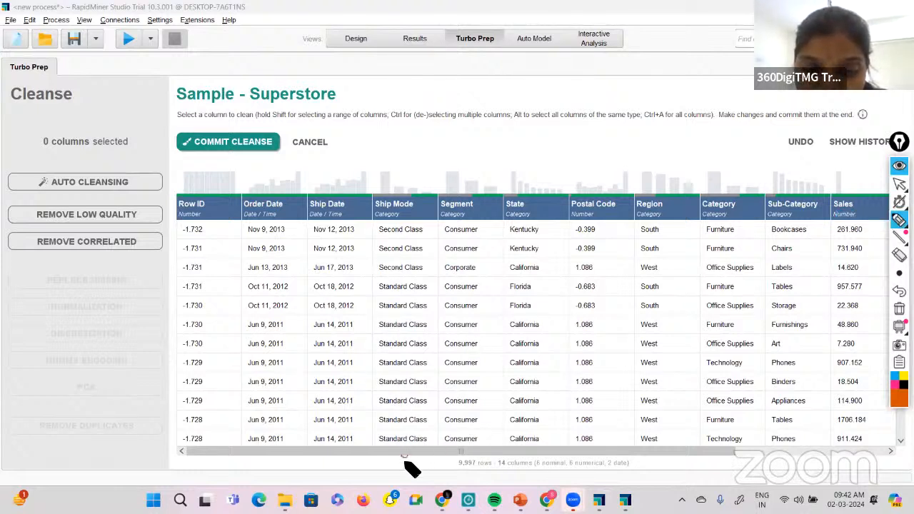
{"action": "mouse_move", "coordinate": [404, 461]}
{"action": "left_mouse_down"}
{"action": "mouse_move", "coordinate": [418, 459]}
{"action": "mouse_move", "coordinate": [419, 480]}
{"action": "mouse_move", "coordinate": [439, 471]}
{"action": "left_mouse_up"}
{"action": "mouse_move", "coordinate": [430, 468]}
{"action": "left_mouse_down"}
{"action": "mouse_move", "coordinate": [427, 482]}
{"action": "mouse_move", "coordinate": [520, 471]}
{"action": "mouse_move", "coordinate": [540, 457]}
{"action": "mouse_move", "coordinate": [608, 458]}
{"action": "left_mouse_up"}
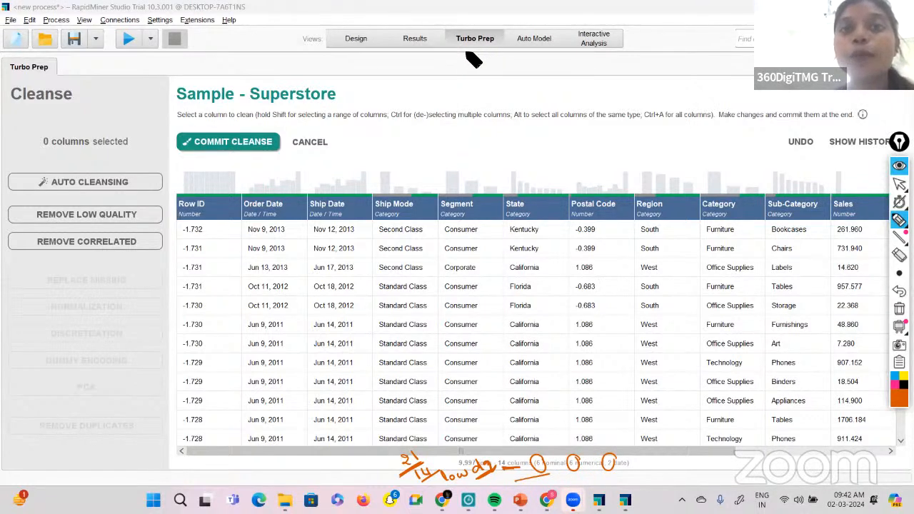
{"action": "mouse_move", "coordinate": [472, 58]}
{"action": "left_mouse_down"}
{"action": "mouse_move", "coordinate": [477, 102]}
{"action": "mouse_move", "coordinate": [490, 100]}
{"action": "left_mouse_up"}
{"action": "left_click_drag", "start_coordinate": [487, 105], "coordinate": [487, 109]}
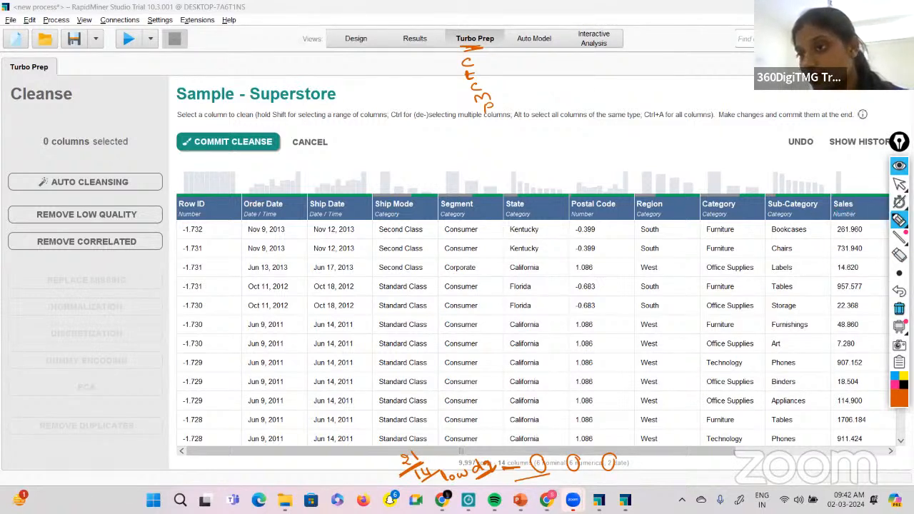
{"action": "left_click", "coordinate": [898, 309]}
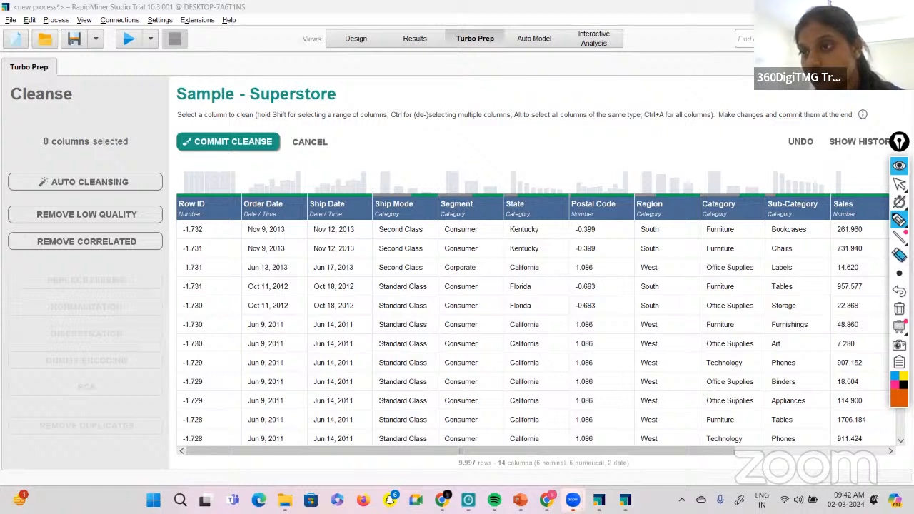
{"action": "left_click", "coordinate": [899, 185]}
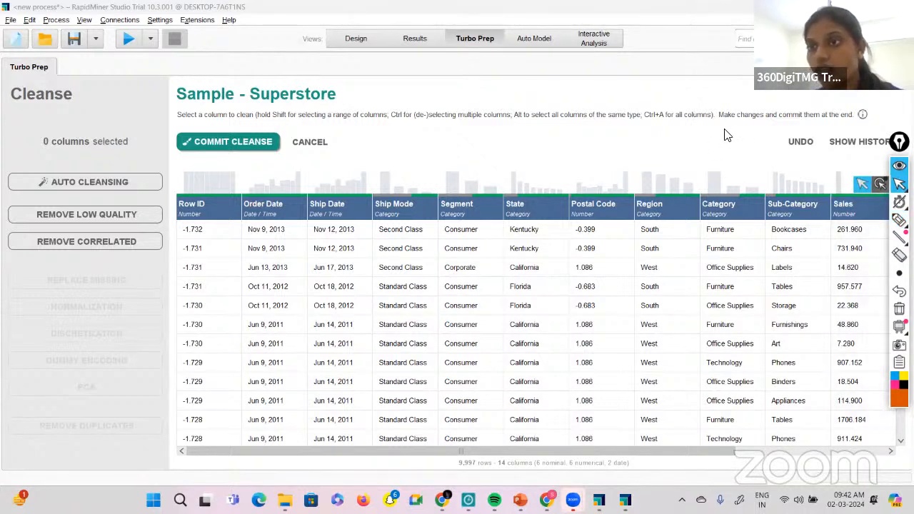
Load the recent Sample - Superstore data set into Auto Model and choose the Outliers task.
{"action": "left_click", "coordinate": [532, 39]}
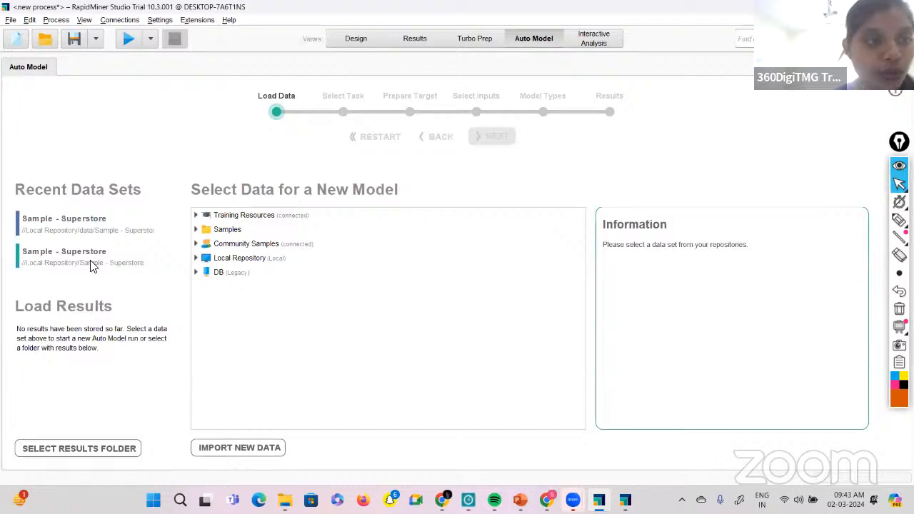
{"action": "double_click", "coordinate": [102, 238]}
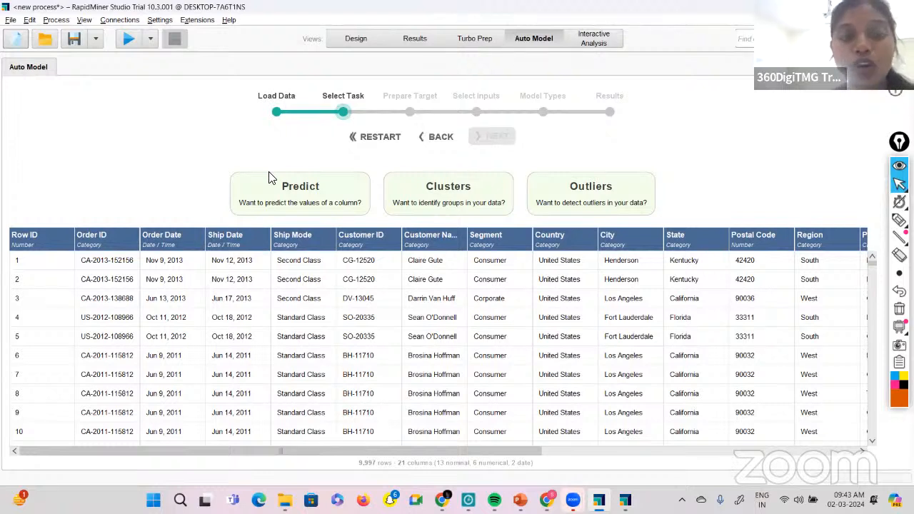
{"action": "left_click", "coordinate": [569, 199]}
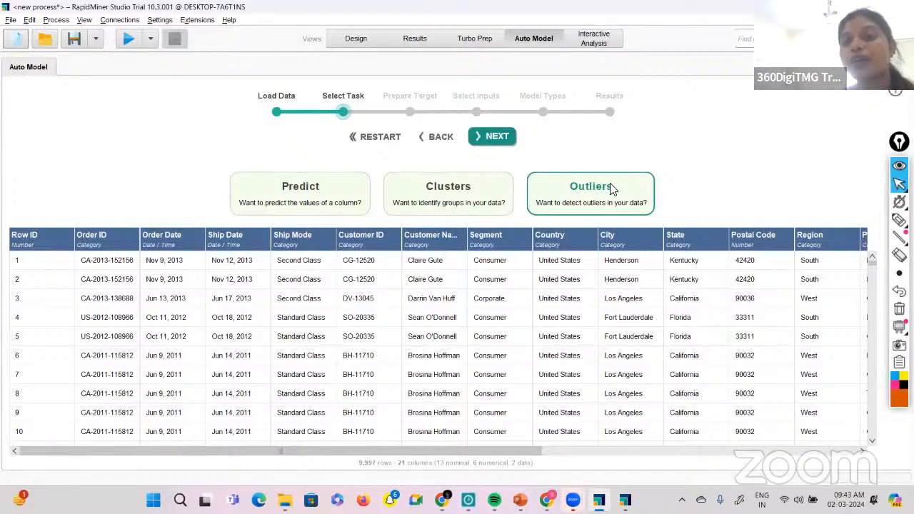
{"action": "left_click", "coordinate": [490, 137]}
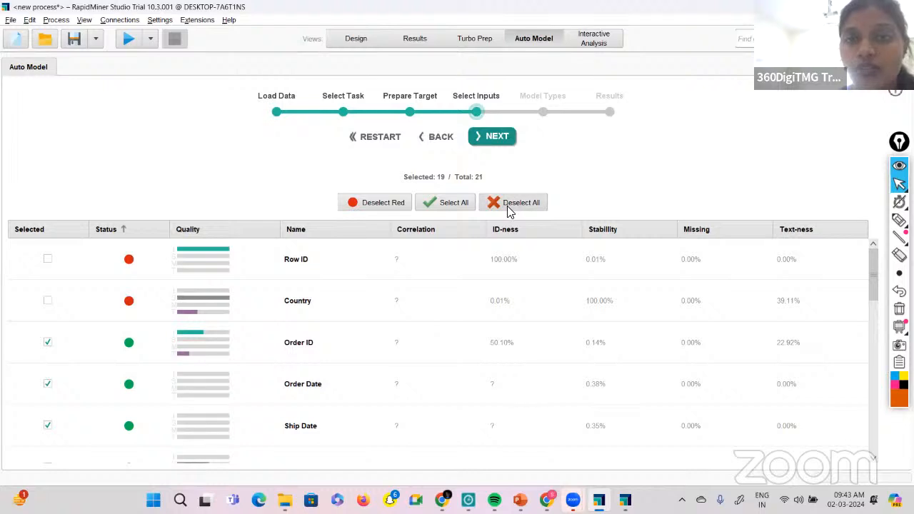
Try deselecting and selecting all input columns, deselect only the red-status ones, and continue to the model types.
{"action": "left_click", "coordinate": [508, 204]}
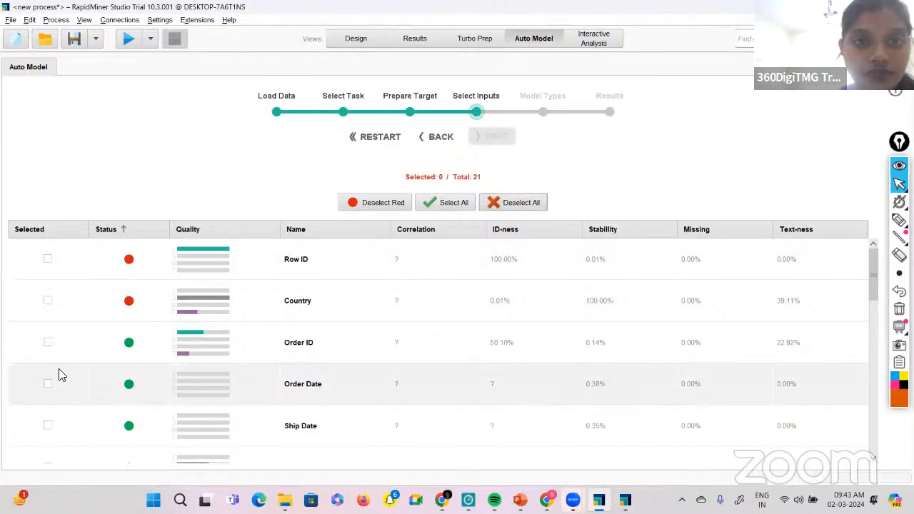
{"action": "scroll", "coordinate": [60, 374], "scroll_direction": "down", "scroll_amount": 4}
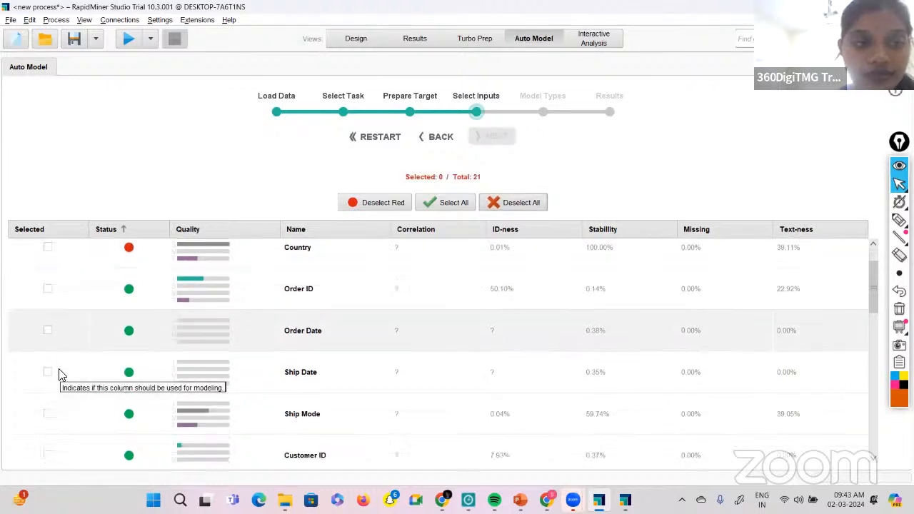
{"action": "scroll", "coordinate": [60, 374], "scroll_direction": "down", "scroll_amount": 15}
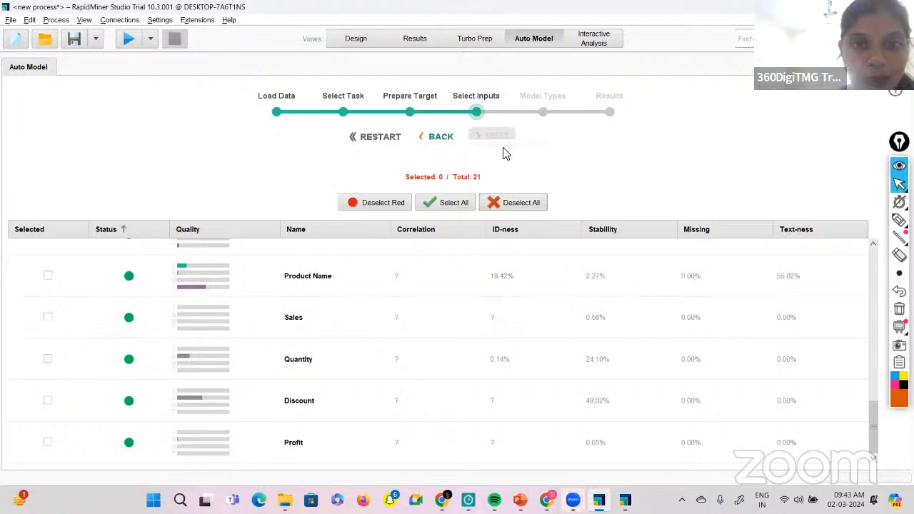
{"action": "left_click", "coordinate": [450, 202]}
{"action": "scroll", "coordinate": [277, 326], "scroll_direction": "up", "scroll_amount": 15}
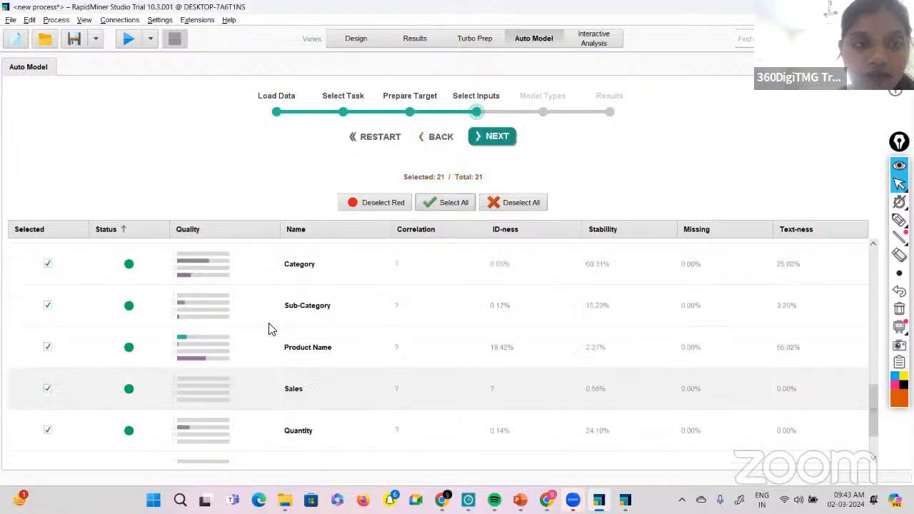
{"action": "left_click", "coordinate": [371, 199]}
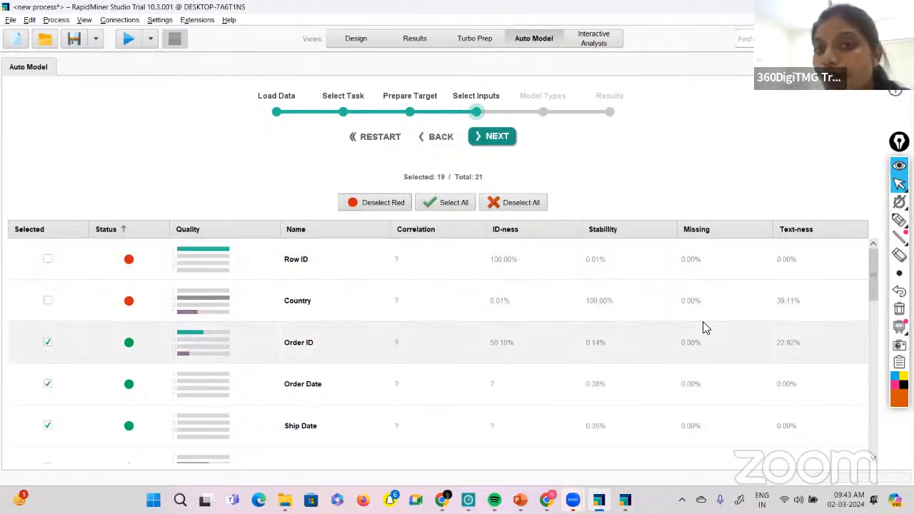
{"action": "left_click", "coordinate": [486, 138]}
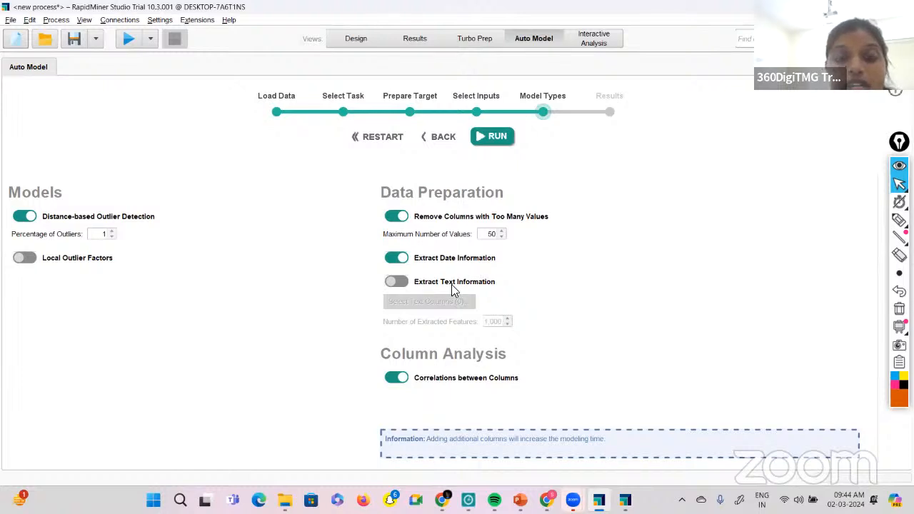
Set the percentage of outliers to 2, leave text extraction off, and run distance-based outlier detection.
{"action": "left_click", "coordinate": [396, 281]}
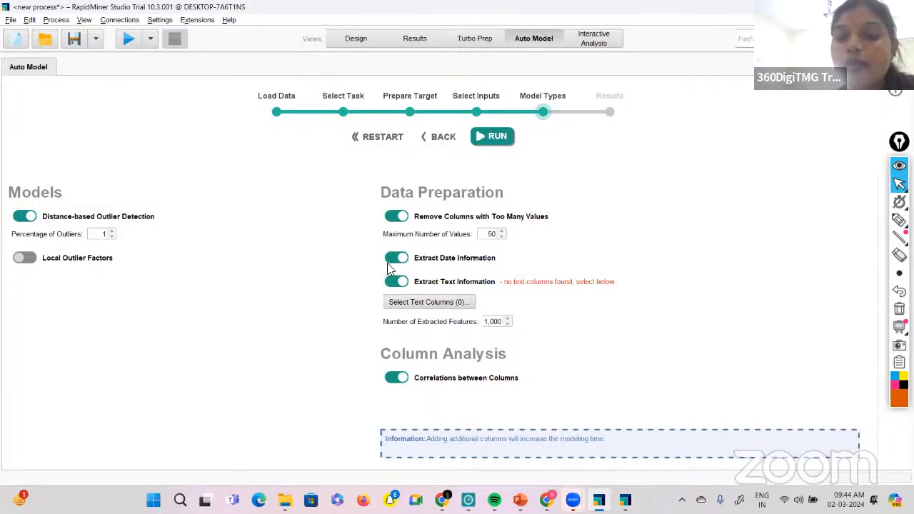
{"action": "left_click", "coordinate": [396, 281]}
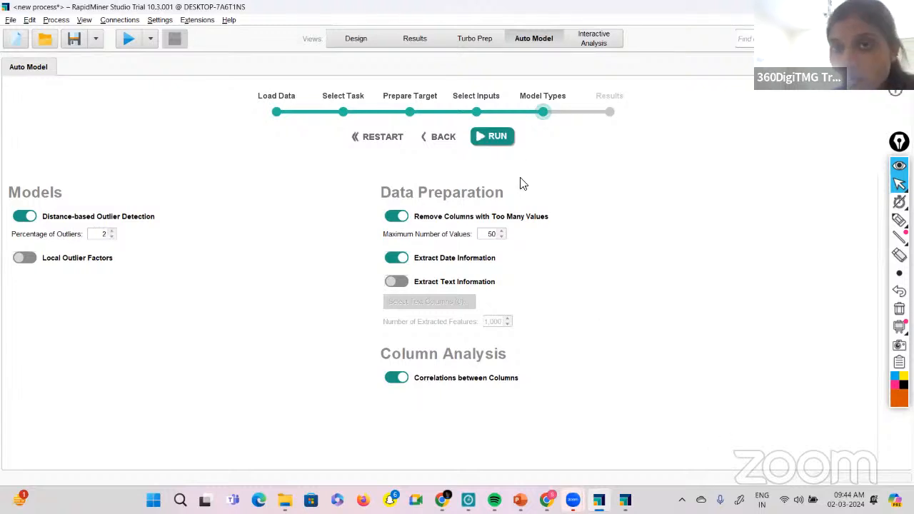
{"action": "left_click", "coordinate": [491, 137]}
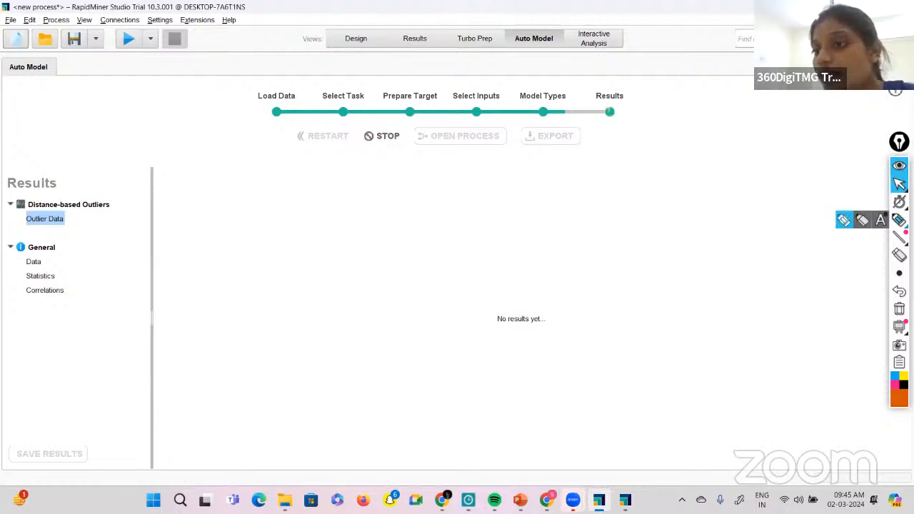
Handwrite a workflow over the empty results area: I → SS → process → execute, with arrows to "connection" and "RV".
{"action": "left_click", "coordinate": [899, 220]}
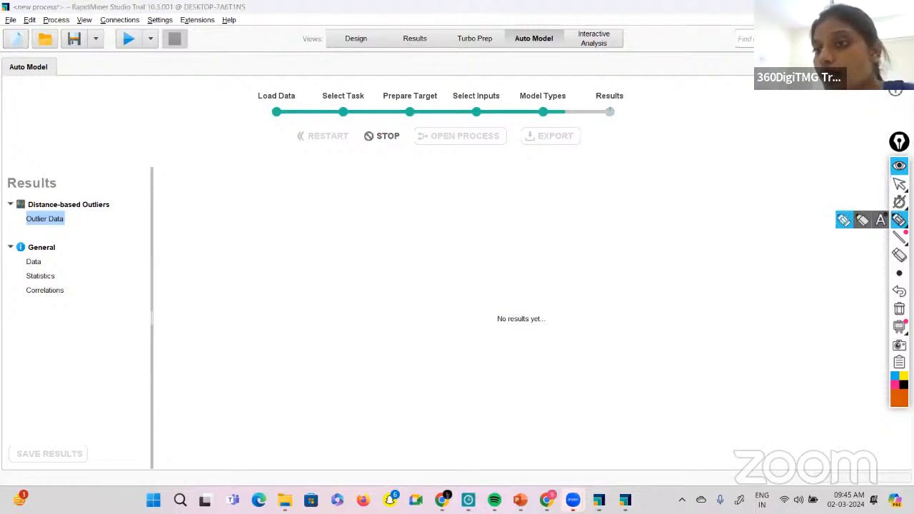
{"action": "left_click", "coordinate": [860, 221]}
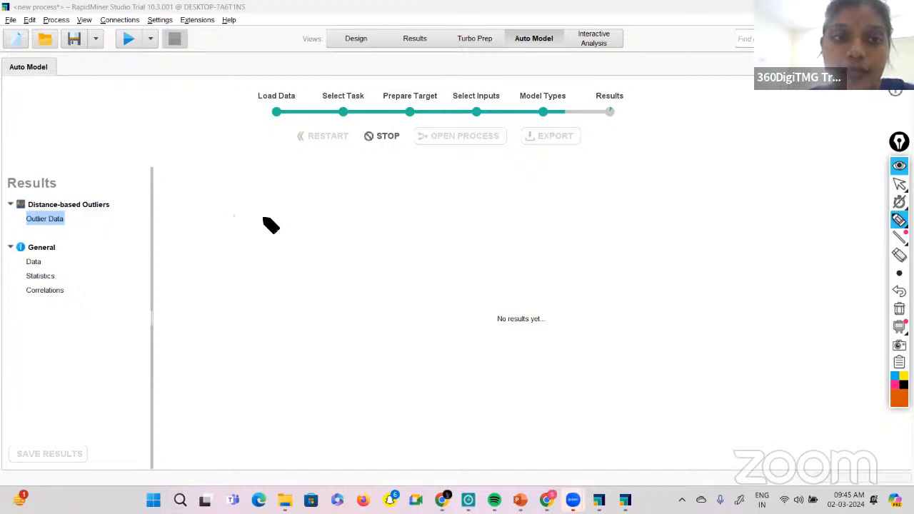
{"action": "mouse_move", "coordinate": [227, 213]}
{"action": "left_mouse_down"}
{"action": "mouse_move", "coordinate": [267, 220]}
{"action": "mouse_move", "coordinate": [259, 224]}
{"action": "mouse_move", "coordinate": [281, 212]}
{"action": "left_mouse_up"}
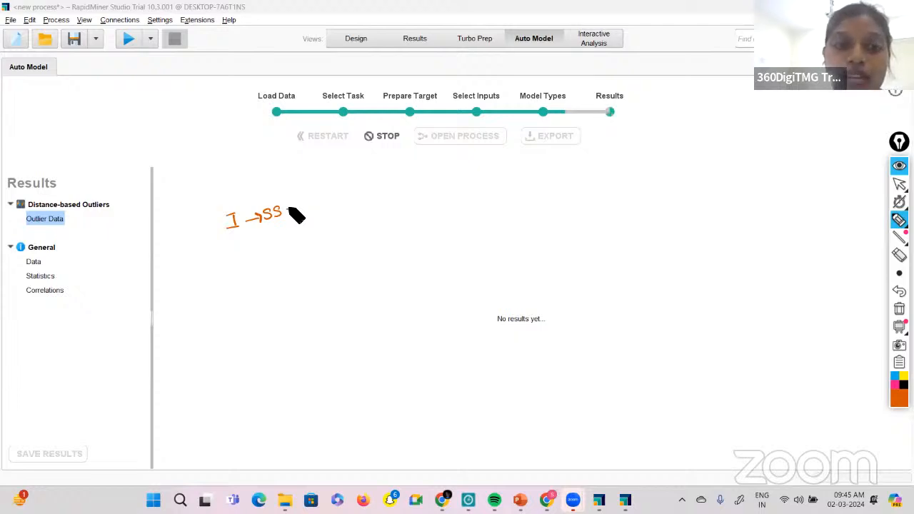
{"action": "left_click_drag", "start_coordinate": [288, 212], "coordinate": [330, 198]}
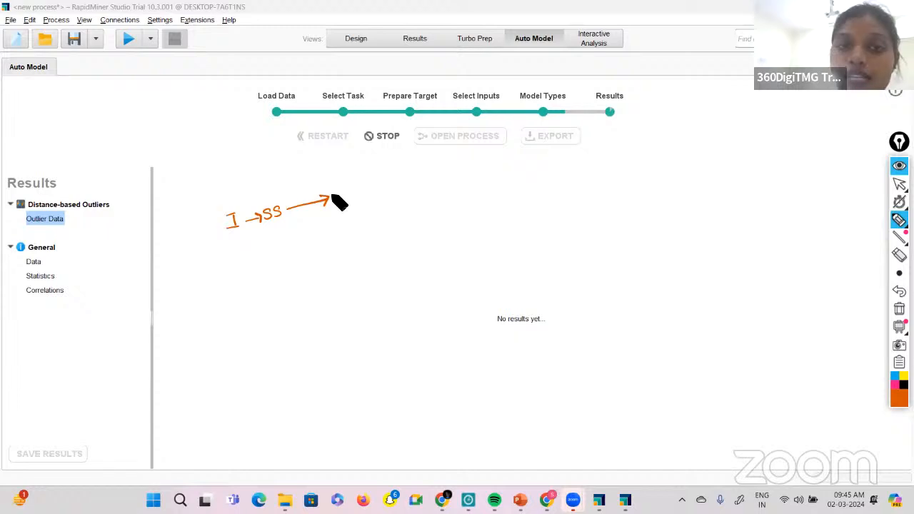
{"action": "left_click_drag", "start_coordinate": [332, 198], "coordinate": [435, 168]}
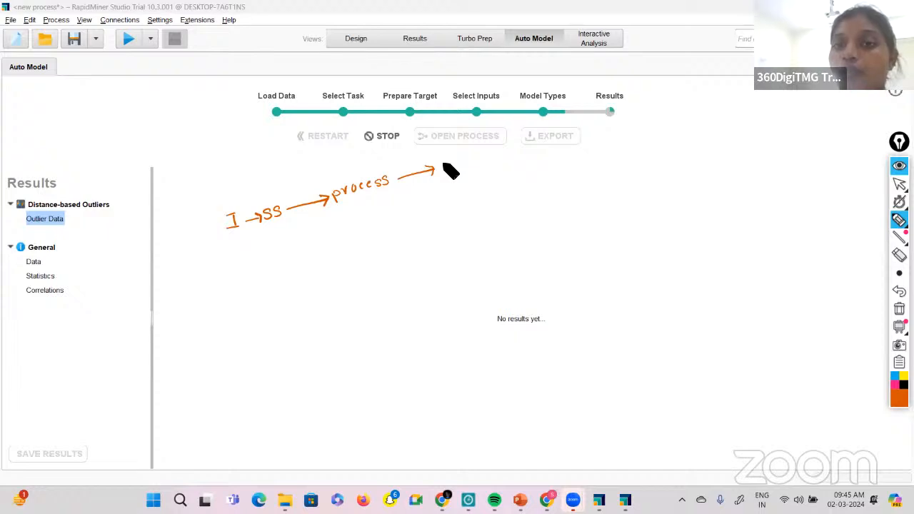
{"action": "left_click_drag", "start_coordinate": [437, 170], "coordinate": [492, 152]}
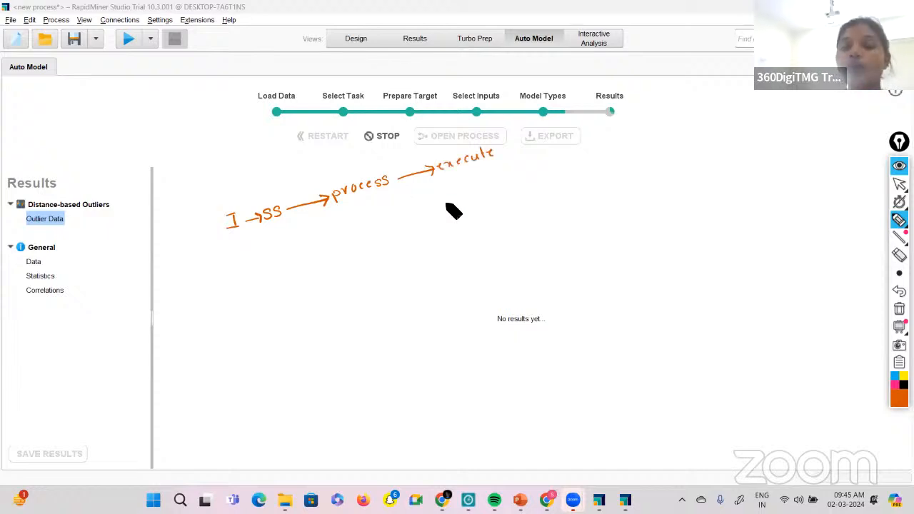
{"action": "left_click_drag", "start_coordinate": [423, 175], "coordinate": [422, 194]}
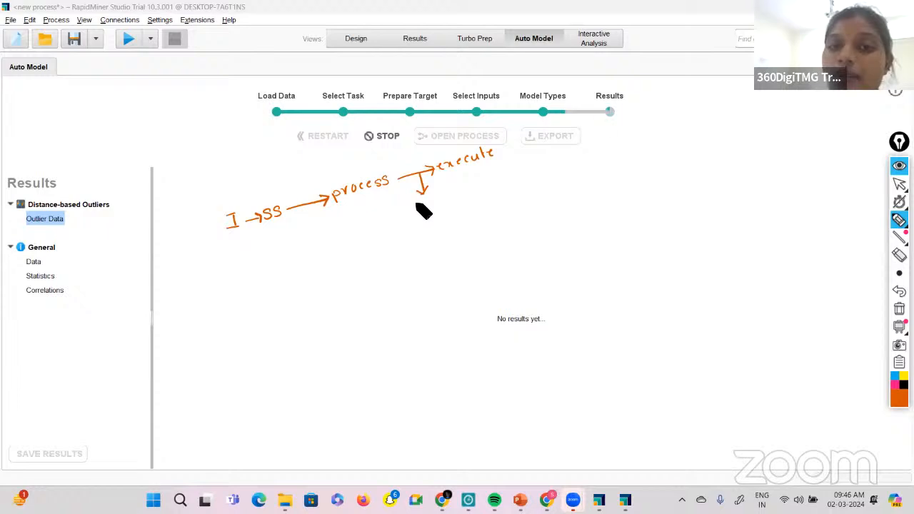
{"action": "mouse_move", "coordinate": [417, 205]}
{"action": "left_mouse_down"}
{"action": "mouse_move", "coordinate": [482, 188]}
{"action": "mouse_move", "coordinate": [465, 201]}
{"action": "left_mouse_up"}
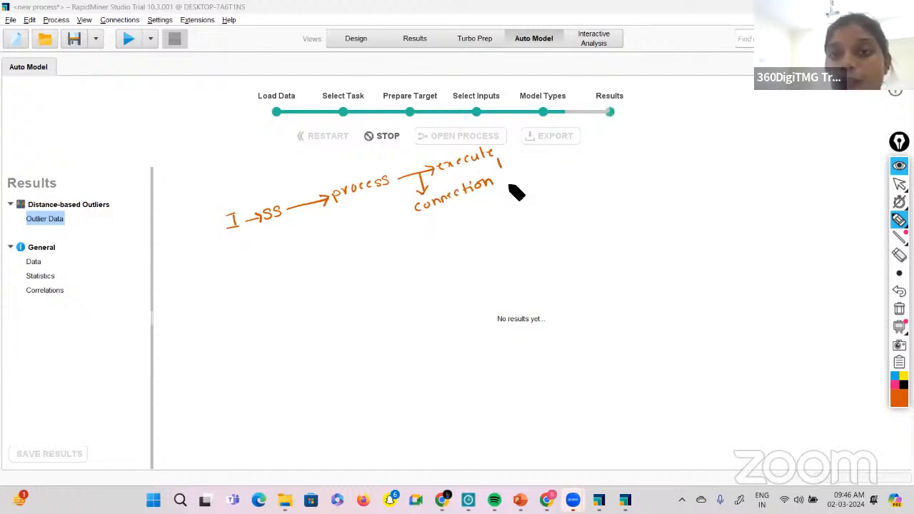
{"action": "left_click_drag", "start_coordinate": [498, 160], "coordinate": [512, 186]}
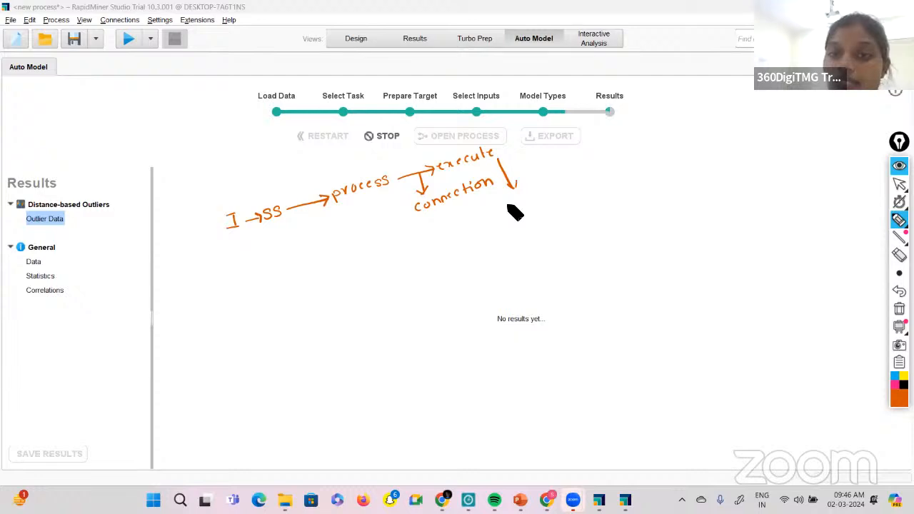
{"action": "left_click_drag", "start_coordinate": [511, 208], "coordinate": [520, 208]}
{"action": "left_click_drag", "start_coordinate": [522, 200], "coordinate": [532, 200]}
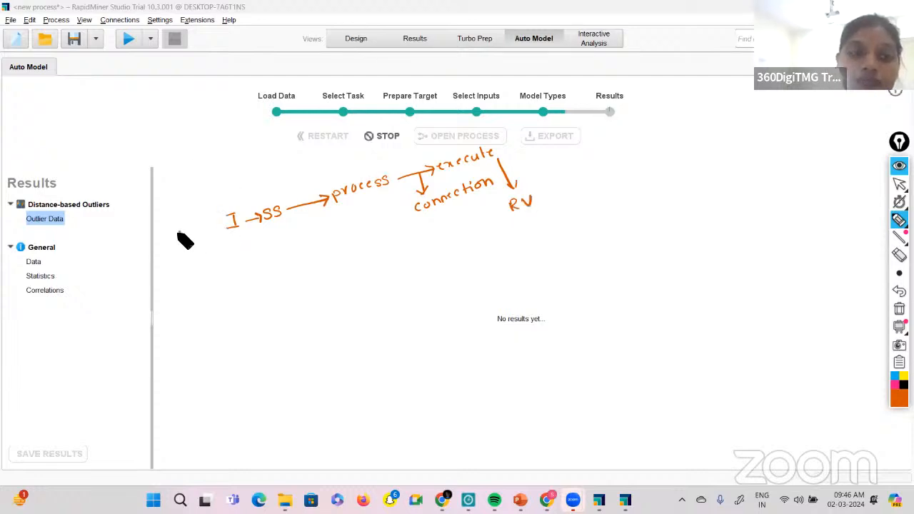
Handwrite an underlined "DV" with a dash ahead of "I" in the workflow sketch, and underline "execute" and the Results view name.
{"action": "left_click_drag", "start_coordinate": [179, 232], "coordinate": [181, 241]}
{"action": "left_click_drag", "start_coordinate": [179, 230], "coordinate": [180, 241]}
{"action": "left_click_drag", "start_coordinate": [191, 229], "coordinate": [201, 225]}
{"action": "left_click_drag", "start_coordinate": [185, 246], "coordinate": [201, 240]}
{"action": "left_click_drag", "start_coordinate": [212, 226], "coordinate": [217, 225]}
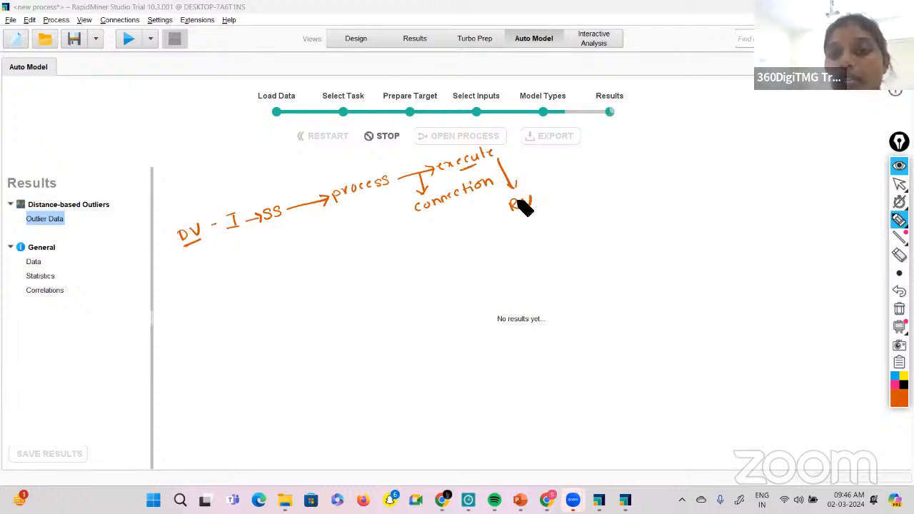
{"action": "left_click_drag", "start_coordinate": [423, 47], "coordinate": [412, 48]}
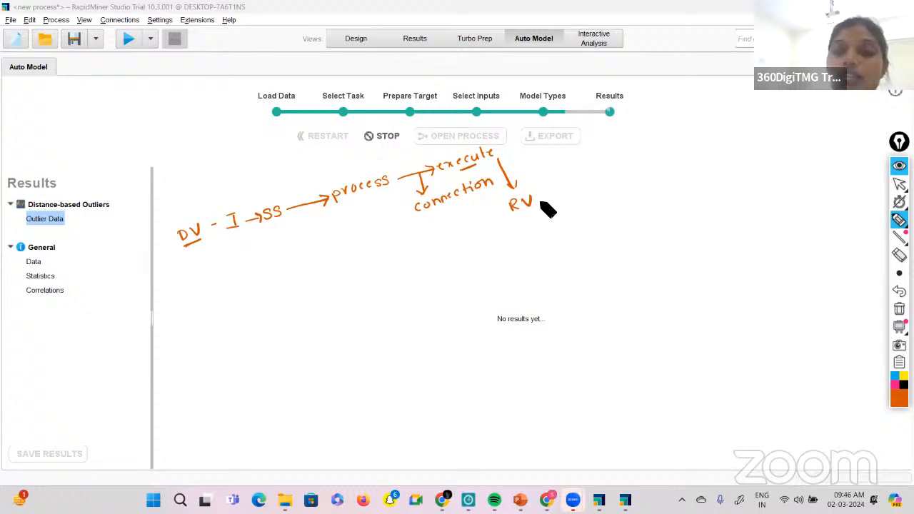
Extend the handwritten workflow from "RV" with an arrow to "SS Data", "Statistics" and "Visualization" listed beneath each other.
{"action": "mouse_move", "coordinate": [526, 209]}
{"action": "left_mouse_down"}
{"action": "mouse_move", "coordinate": [534, 244]}
{"action": "mouse_move", "coordinate": [584, 230]}
{"action": "mouse_move", "coordinate": [573, 237]}
{"action": "left_mouse_up"}
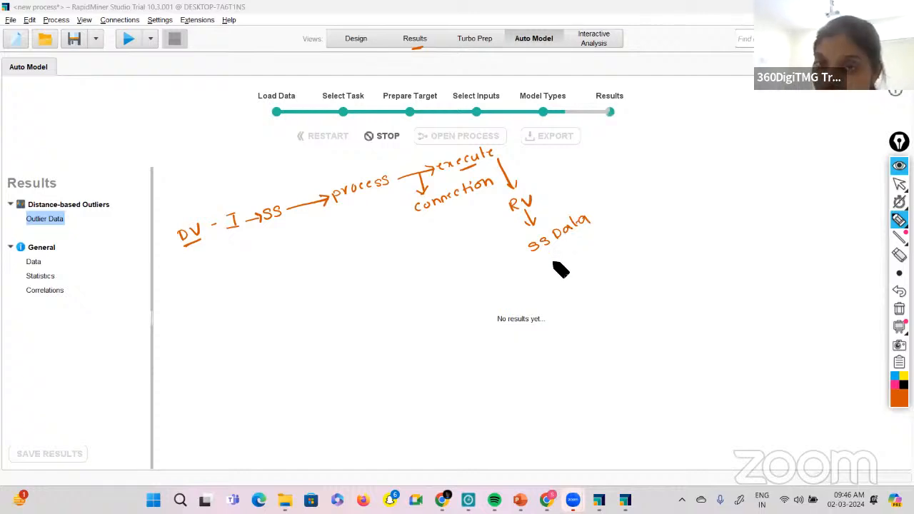
{"action": "mouse_move", "coordinate": [551, 252]}
{"action": "left_mouse_down"}
{"action": "mouse_move", "coordinate": [543, 263]}
{"action": "mouse_move", "coordinate": [559, 256]}
{"action": "left_mouse_up"}
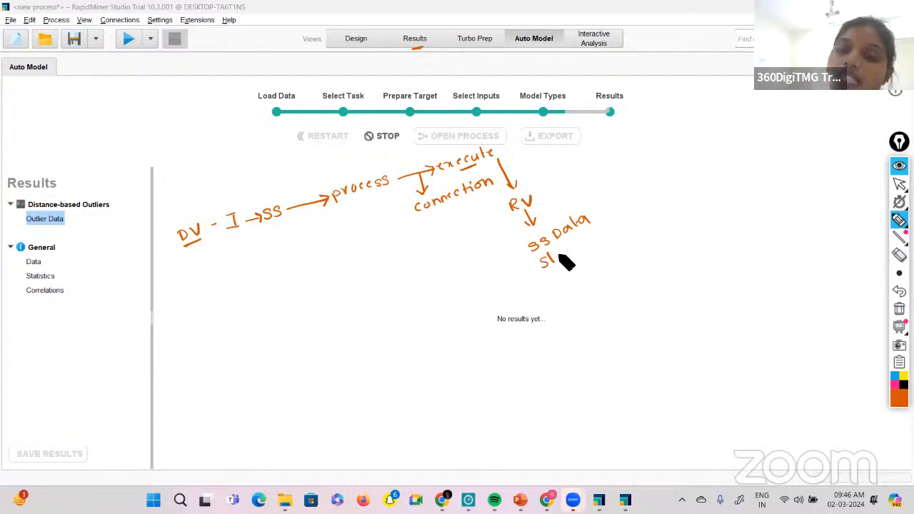
{"action": "left_click_drag", "start_coordinate": [553, 258], "coordinate": [610, 230]}
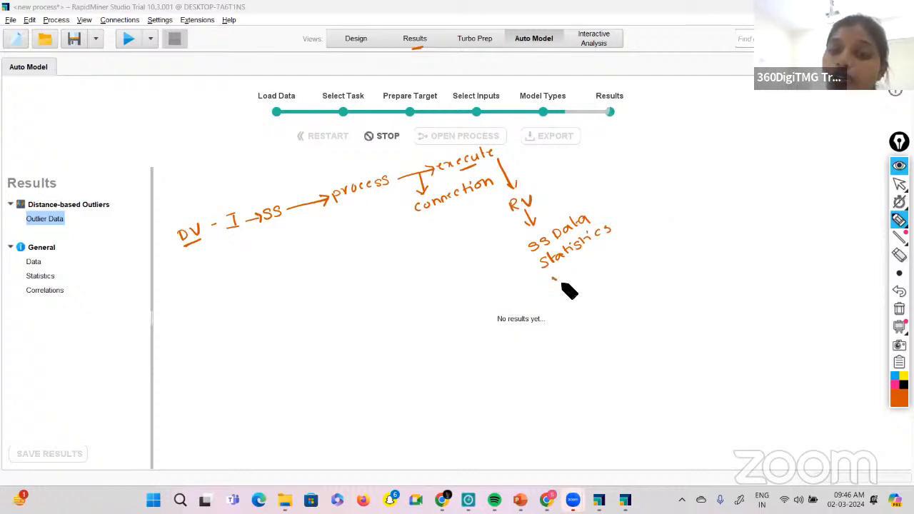
{"action": "mouse_move", "coordinate": [562, 283]}
{"action": "left_mouse_down"}
{"action": "mouse_move", "coordinate": [599, 251]}
{"action": "mouse_move", "coordinate": [651, 228]}
{"action": "left_mouse_up"}
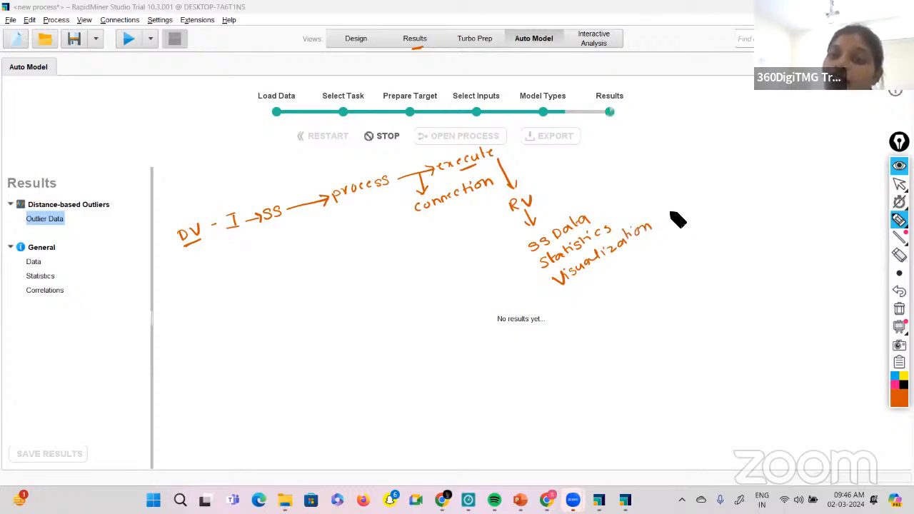
Handwrite "(bar)" beside "Visualization" and sketch chart axes below it labelled "category" and "s(sales)".
{"action": "left_click_drag", "start_coordinate": [664, 203], "coordinate": [709, 190]}
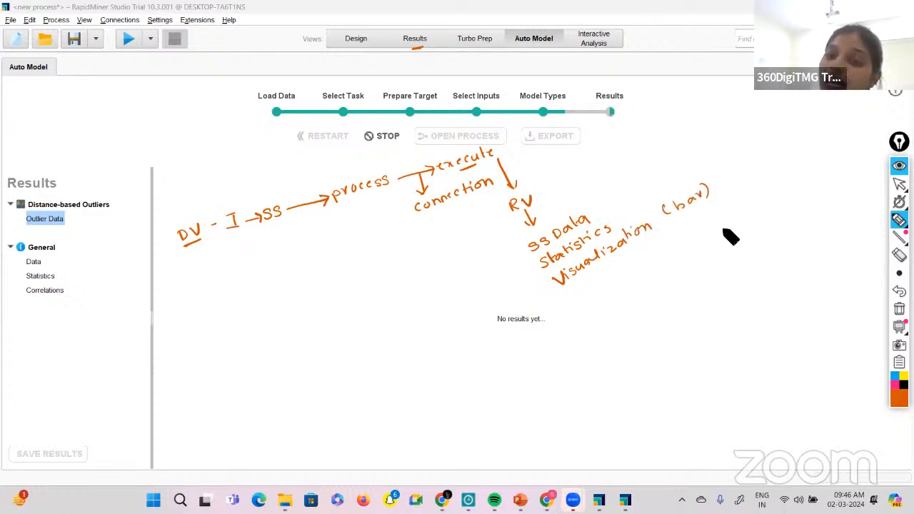
{"action": "mouse_move", "coordinate": [679, 232]}
{"action": "left_mouse_down"}
{"action": "mouse_move", "coordinate": [687, 250]}
{"action": "mouse_move", "coordinate": [724, 229]}
{"action": "left_mouse_up"}
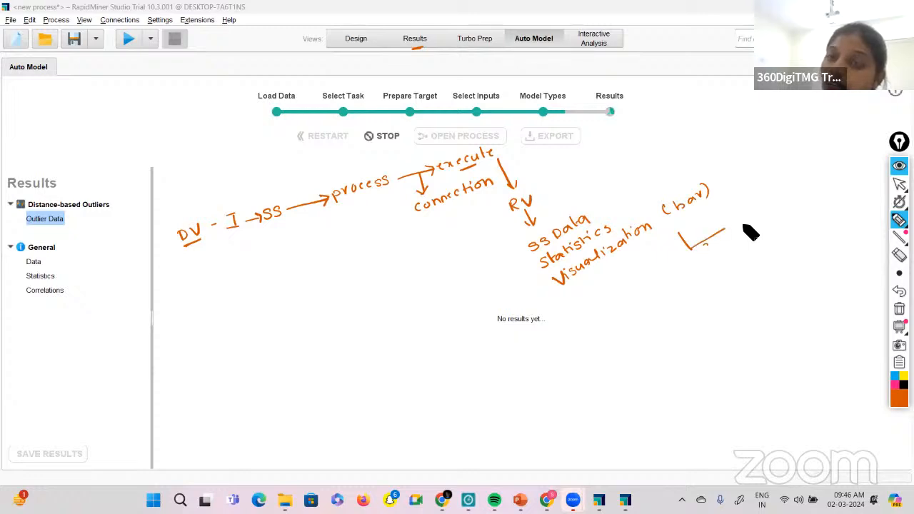
{"action": "left_click_drag", "start_coordinate": [749, 217], "coordinate": [752, 230]}
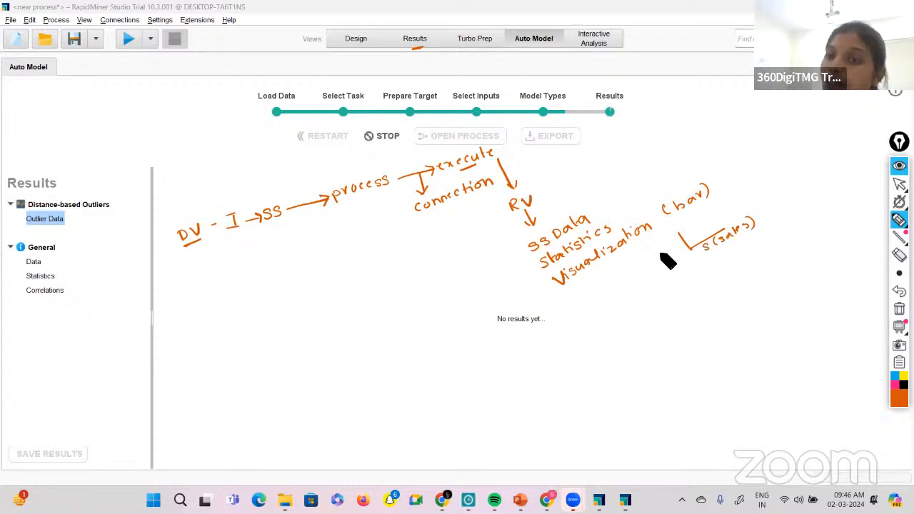
{"action": "left_click_drag", "start_coordinate": [661, 254], "coordinate": [684, 236]}
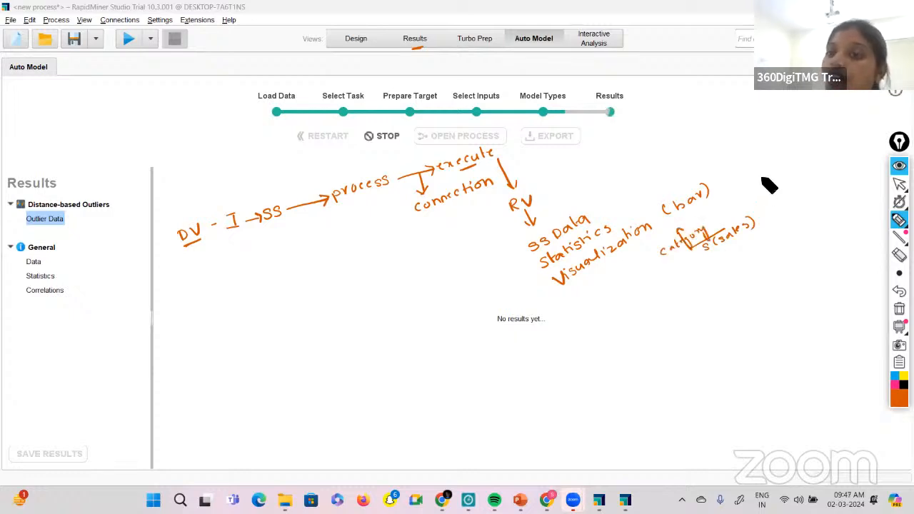
Sketch a horizontal bar chart with three bars labelled F, O and T, decreasing in length, and a line above it.
{"action": "left_click_drag", "start_coordinate": [763, 174], "coordinate": [765, 185]}
{"action": "left_click_drag", "start_coordinate": [763, 174], "coordinate": [780, 201]}
{"action": "left_click_drag", "start_coordinate": [774, 202], "coordinate": [776, 211]}
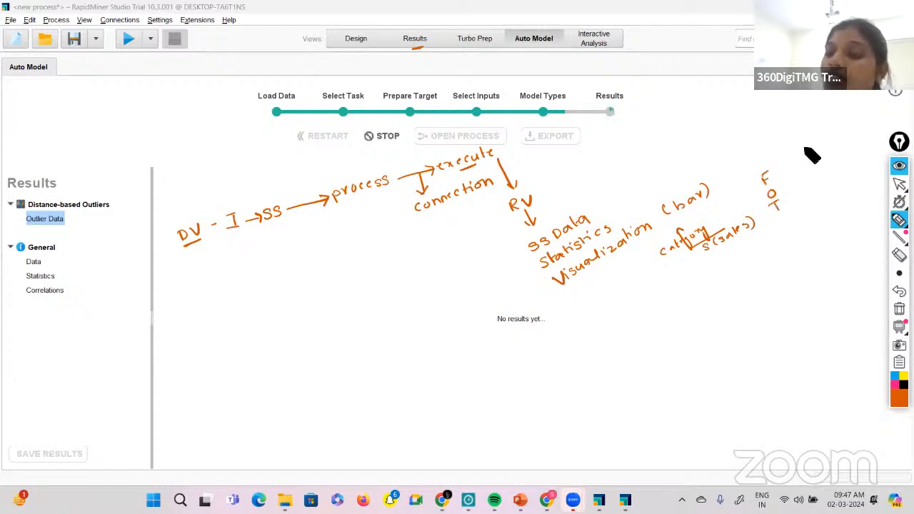
{"action": "left_click_drag", "start_coordinate": [779, 161], "coordinate": [805, 148]}
{"action": "left_click_drag", "start_coordinate": [806, 148], "coordinate": [812, 162]}
{"action": "mouse_move", "coordinate": [783, 175]}
{"action": "left_mouse_down"}
{"action": "mouse_move", "coordinate": [818, 159]}
{"action": "mouse_move", "coordinate": [794, 202]}
{"action": "mouse_move", "coordinate": [850, 185]}
{"action": "left_mouse_up"}
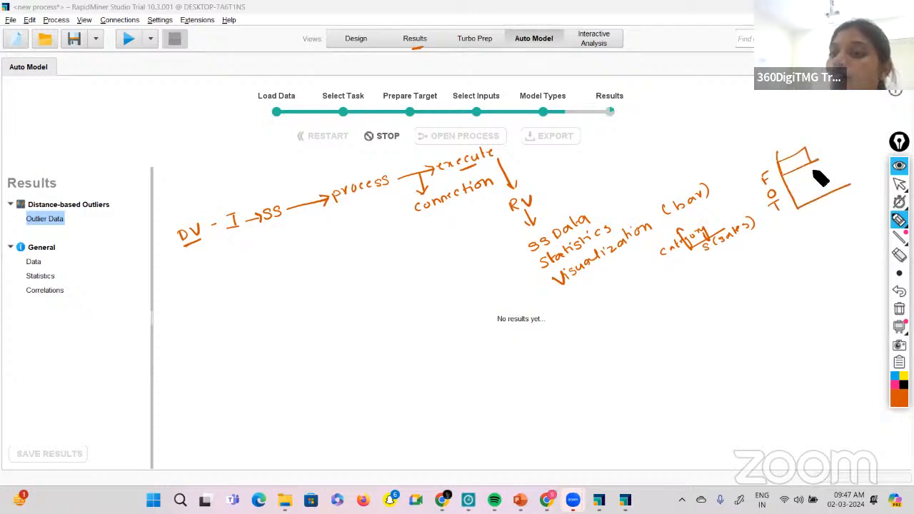
{"action": "left_click_drag", "start_coordinate": [794, 176], "coordinate": [816, 170]}
{"action": "mouse_move", "coordinate": [816, 170]}
{"action": "left_mouse_down"}
{"action": "mouse_move", "coordinate": [788, 192]}
{"action": "mouse_move", "coordinate": [817, 187]}
{"action": "left_mouse_up"}
{"action": "left_click_drag", "start_coordinate": [817, 187], "coordinate": [795, 205]}
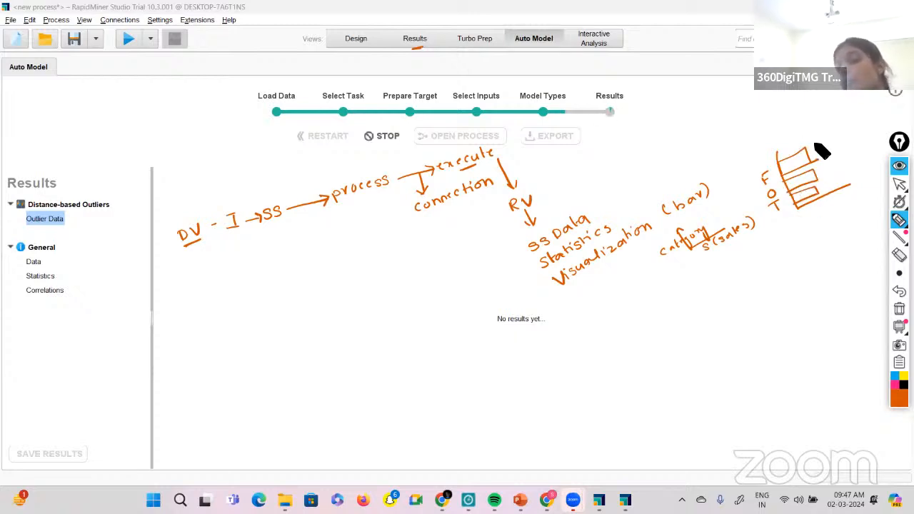
{"action": "left_click_drag", "start_coordinate": [765, 145], "coordinate": [800, 128]}
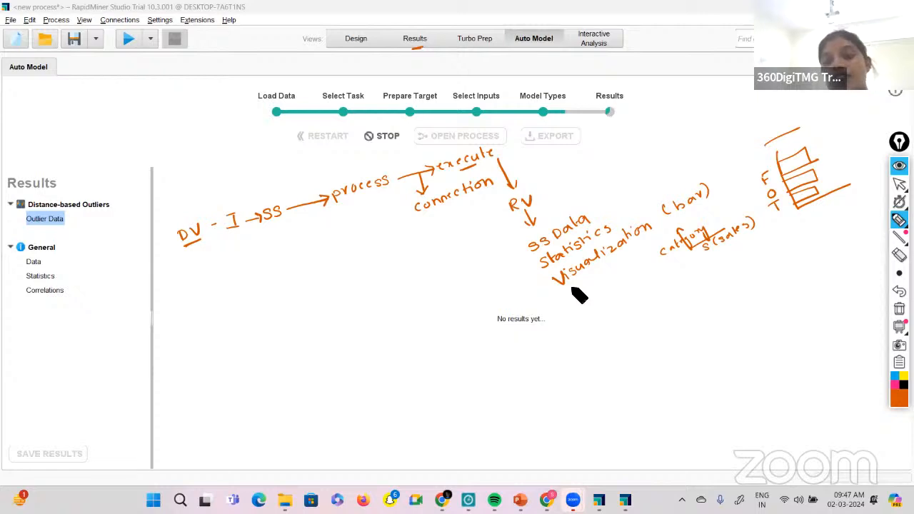
Draw an arrow below "Visualization", underline the Turbo Prep and Auto Model view names, and handwrite "low" with circled 14 and 21.
{"action": "left_click_drag", "start_coordinate": [578, 284], "coordinate": [581, 303]}
{"action": "left_click_drag", "start_coordinate": [575, 295], "coordinate": [592, 294]}
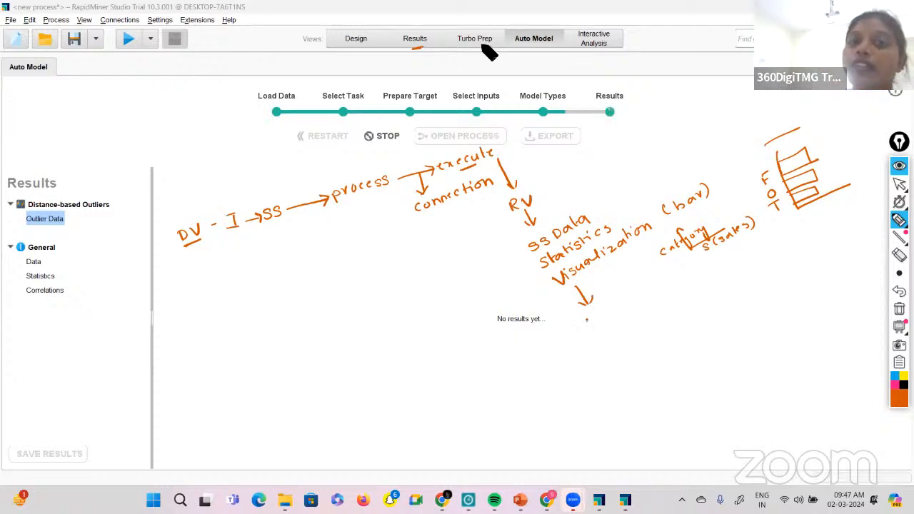
{"action": "left_click_drag", "start_coordinate": [478, 46], "coordinate": [461, 48]}
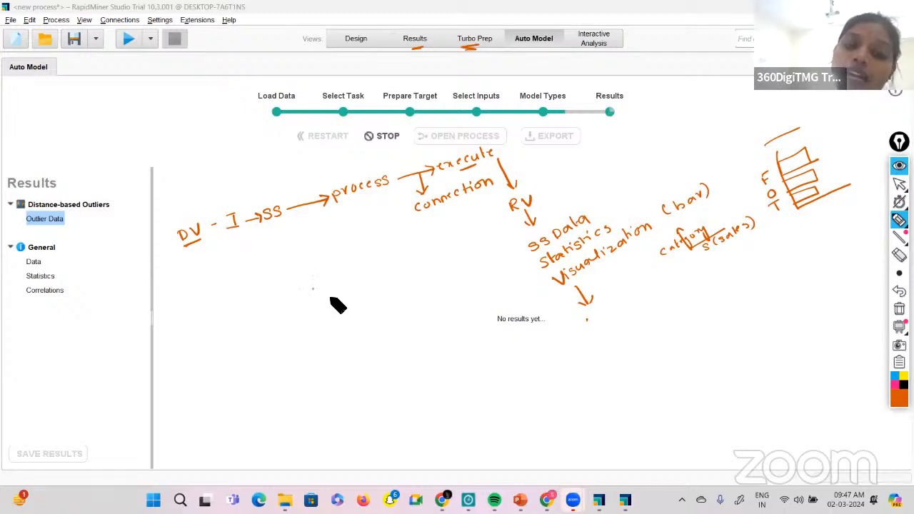
{"action": "mouse_move", "coordinate": [309, 288]}
{"action": "left_mouse_down"}
{"action": "mouse_move", "coordinate": [330, 298]}
{"action": "mouse_move", "coordinate": [345, 330]}
{"action": "mouse_move", "coordinate": [353, 318]}
{"action": "mouse_move", "coordinate": [361, 342]}
{"action": "left_mouse_up"}
{"action": "mouse_move", "coordinate": [370, 324]}
{"action": "left_mouse_down"}
{"action": "mouse_move", "coordinate": [380, 330]}
{"action": "mouse_move", "coordinate": [366, 314]}
{"action": "mouse_move", "coordinate": [369, 347]}
{"action": "left_mouse_up"}
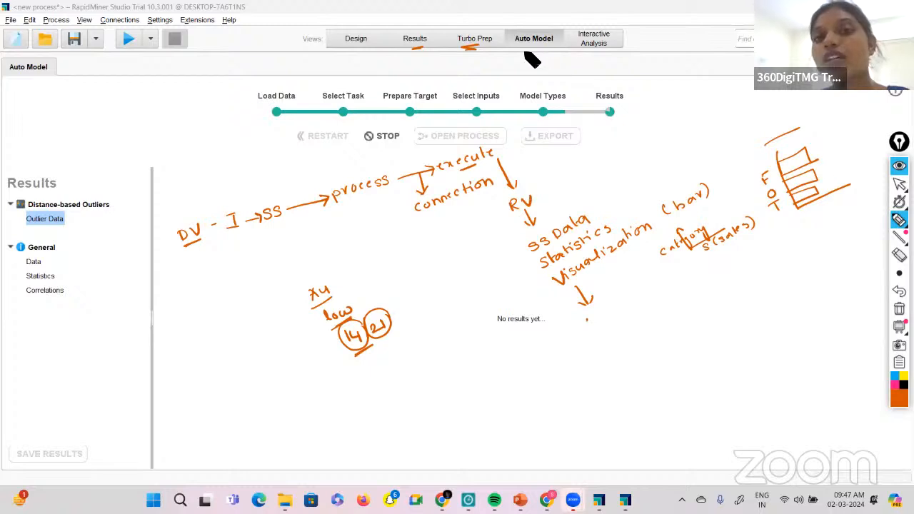
{"action": "left_click_drag", "start_coordinate": [522, 55], "coordinate": [537, 50]}
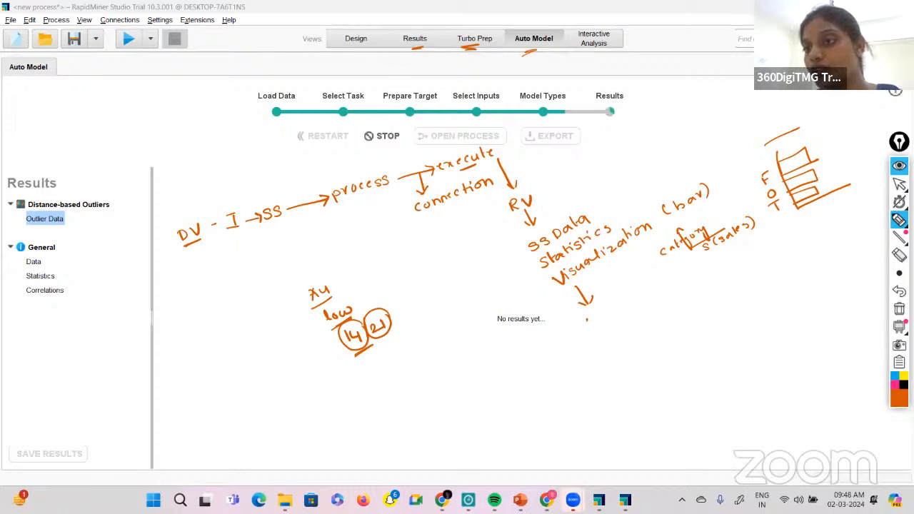
Clear all handwritten annotations from the screen and switch from the pen back to the normal pointer.
{"action": "left_click", "coordinate": [899, 308]}
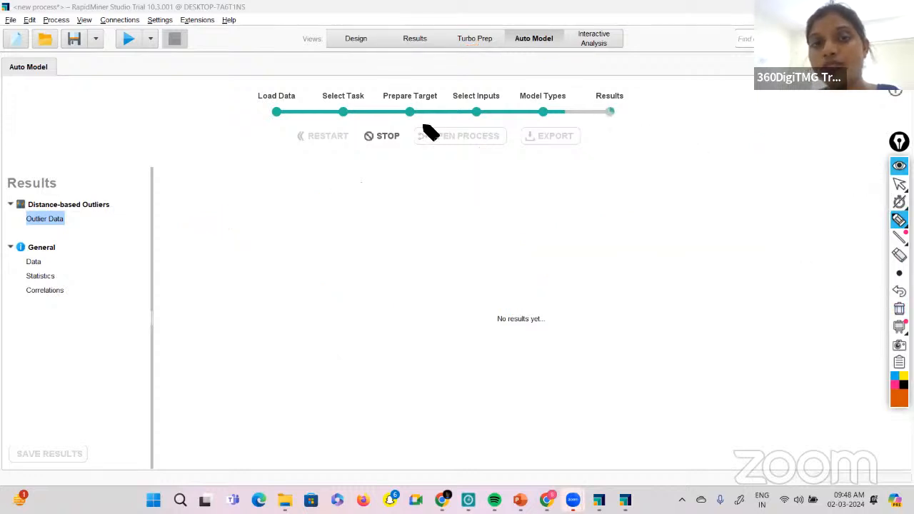
{"action": "left_click", "coordinate": [898, 183]}
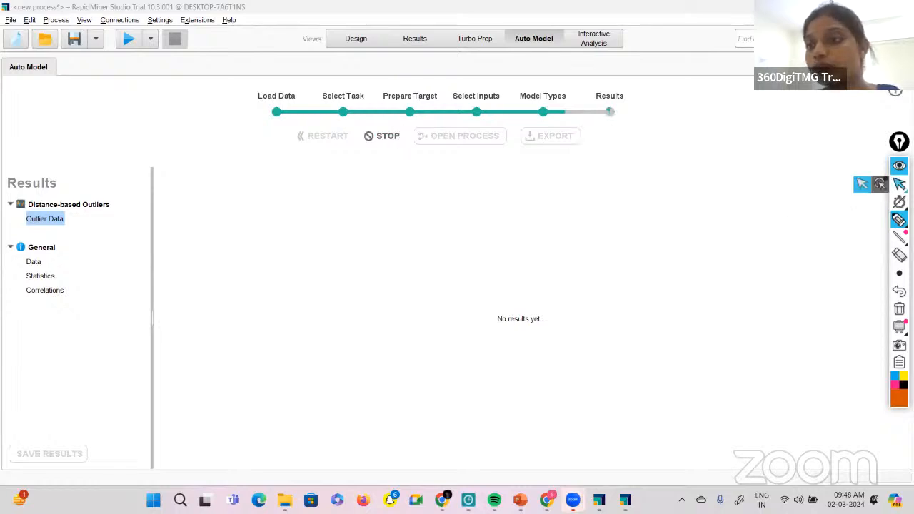
{"action": "left_click", "coordinate": [861, 183]}
Stop the running outlier detection and return to the data loading stage of Auto Model.
{"action": "left_click", "coordinate": [385, 136]}
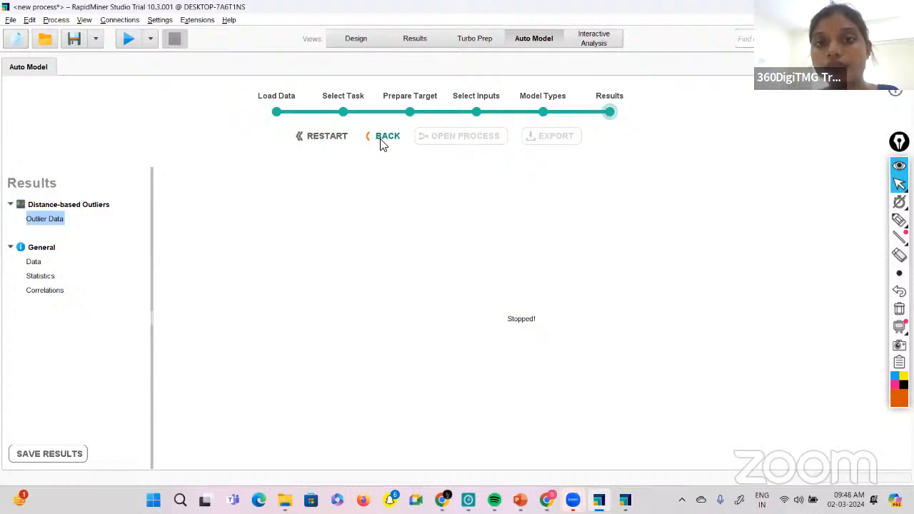
{"action": "left_click", "coordinate": [385, 137]}
{"action": "left_click", "coordinate": [382, 141]}
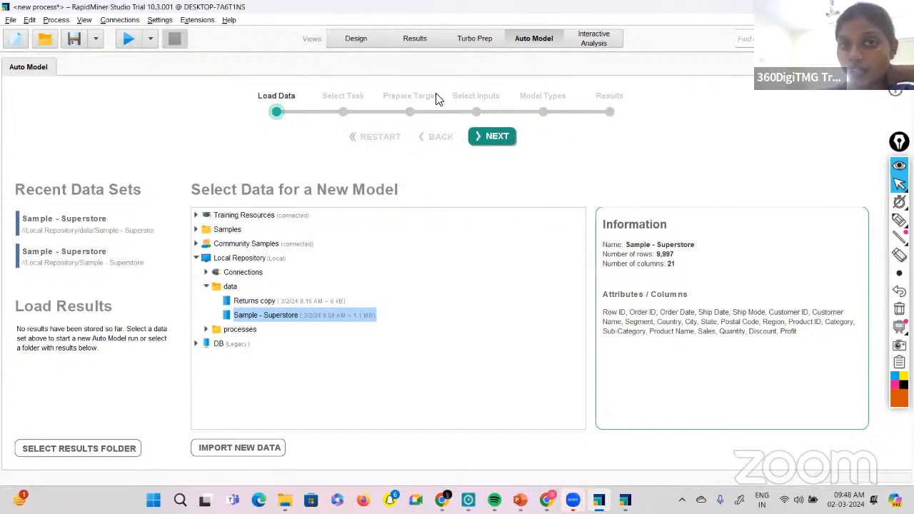
Load the recent Sample - Superstore data set, set up a Predict task for the Sales column without classification, and continue to input selection.
{"action": "left_click", "coordinate": [109, 232]}
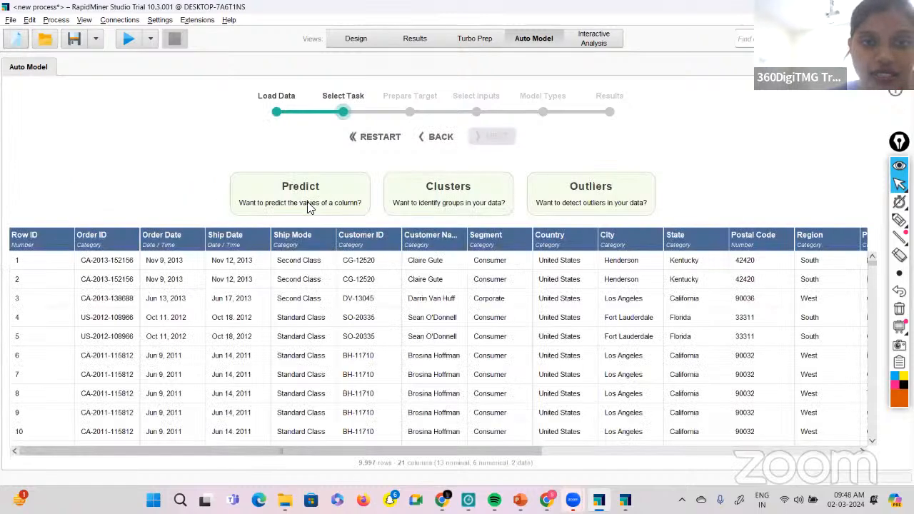
{"action": "left_click", "coordinate": [309, 205]}
{"action": "scroll", "coordinate": [603, 343], "scroll_direction": "right", "scroll_amount": 5}
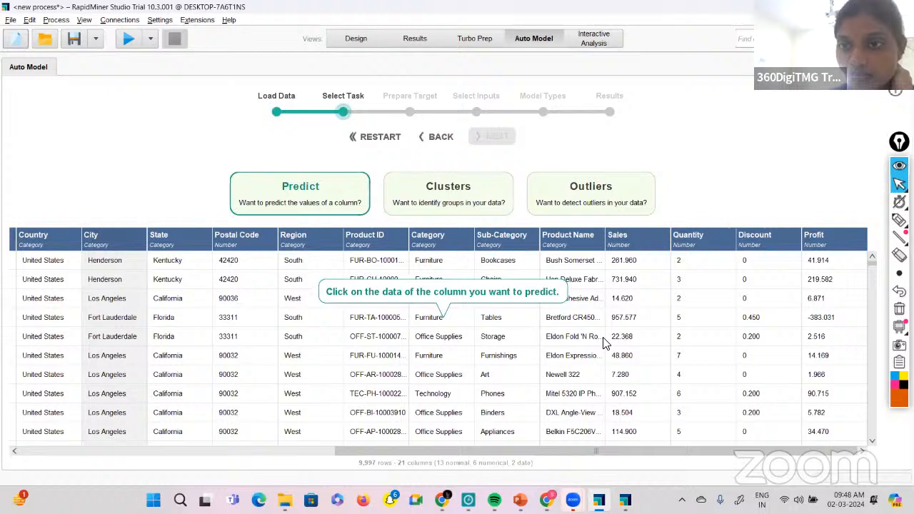
{"action": "left_click", "coordinate": [636, 237]}
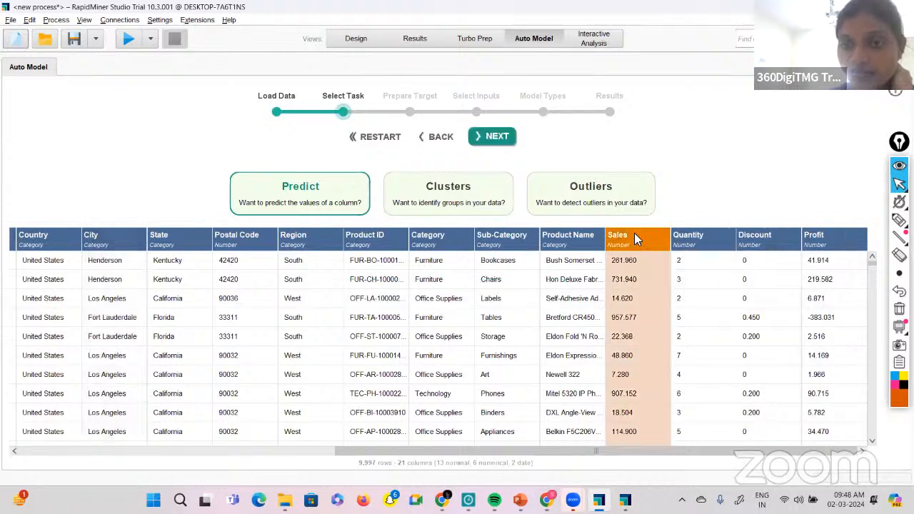
{"action": "left_click", "coordinate": [482, 142]}
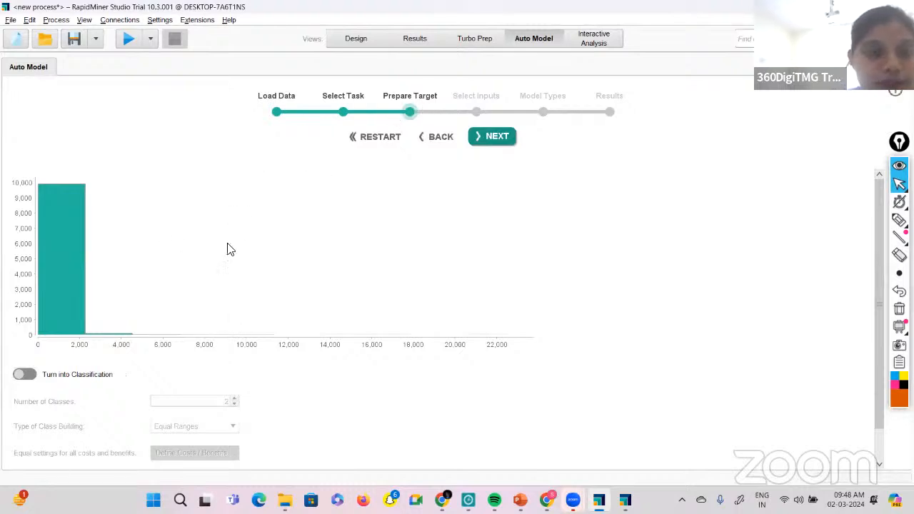
{"action": "scroll", "coordinate": [151, 426], "scroll_direction": "down", "scroll_amount": 1}
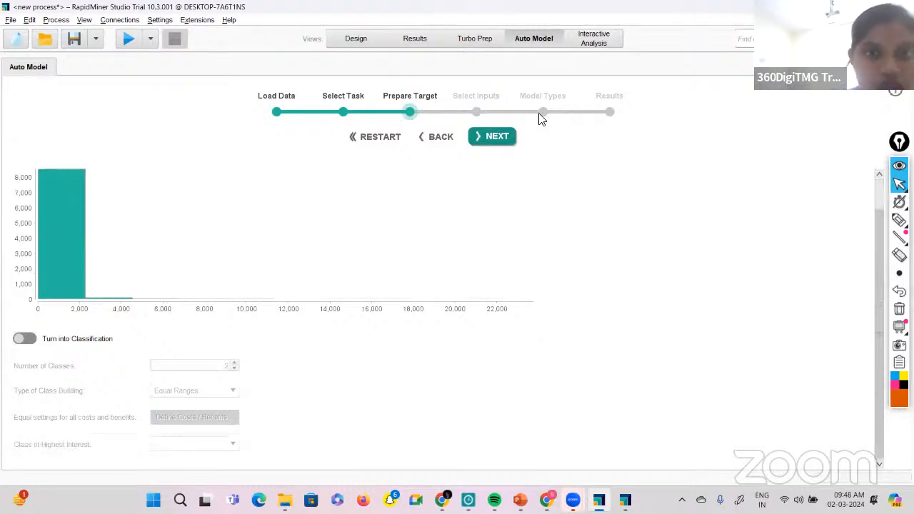
{"action": "left_click", "coordinate": [500, 136]}
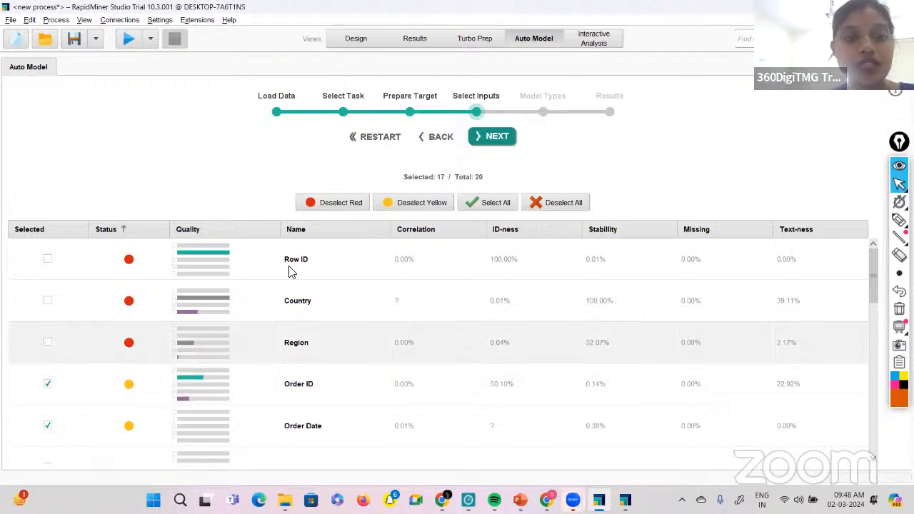
Deselect all input columns, and select only the State and Customer Name columns as model inputs.
{"action": "left_click", "coordinate": [420, 205]}
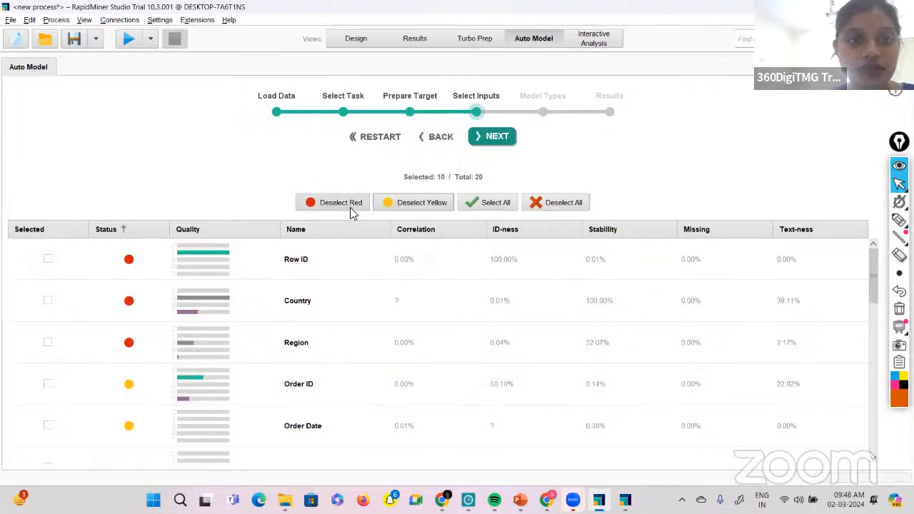
{"action": "left_click", "coordinate": [570, 202]}
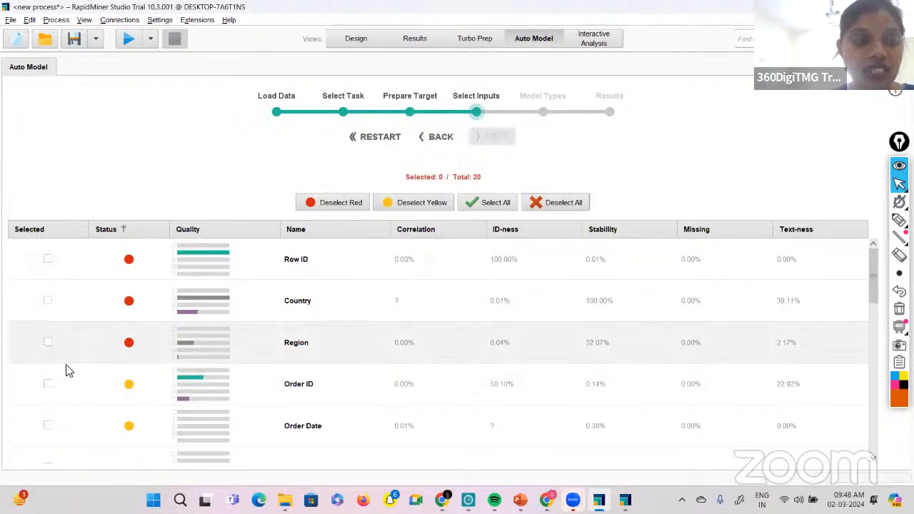
{"action": "scroll", "coordinate": [66, 370], "scroll_direction": "down", "scroll_amount": 5}
{"action": "scroll", "coordinate": [66, 370], "scroll_direction": "down", "scroll_amount": 5}
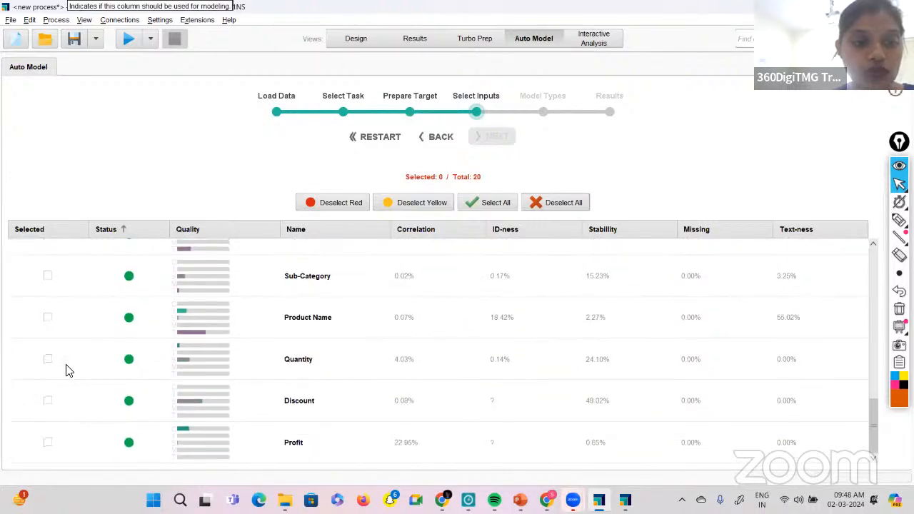
{"action": "scroll", "coordinate": [65, 370], "scroll_direction": "up", "scroll_amount": 5}
{"action": "scroll", "coordinate": [66, 370], "scroll_direction": "up", "scroll_amount": 1}
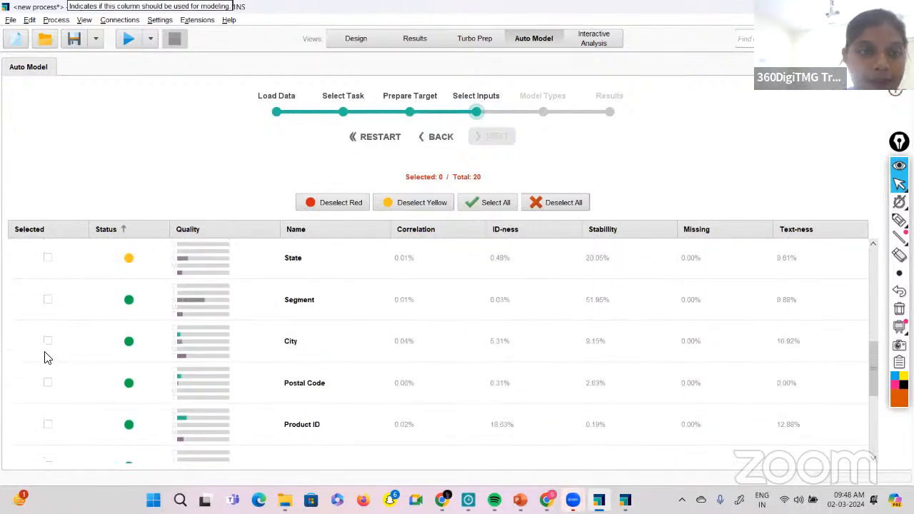
{"action": "left_click", "coordinate": [48, 258]}
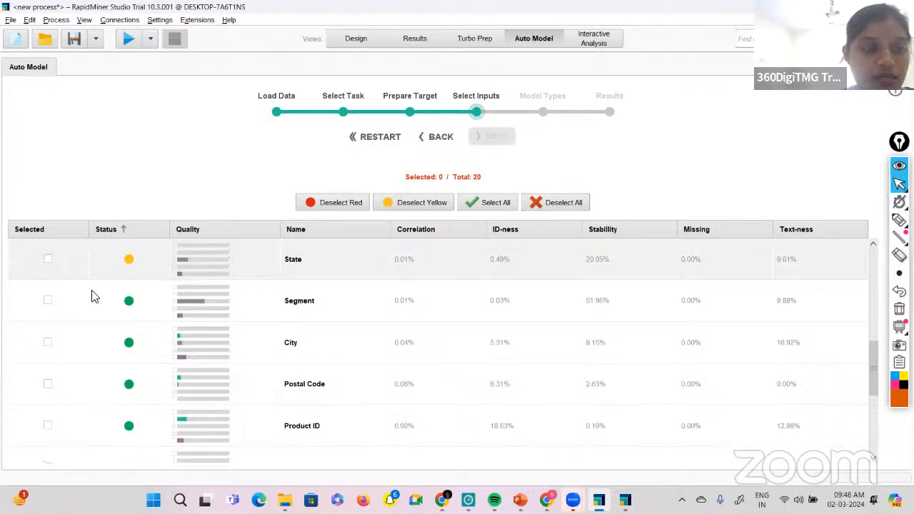
{"action": "scroll", "coordinate": [108, 312], "scroll_direction": "up", "scroll_amount": 5}
{"action": "scroll", "coordinate": [110, 312], "scroll_direction": "down", "scroll_amount": 1}
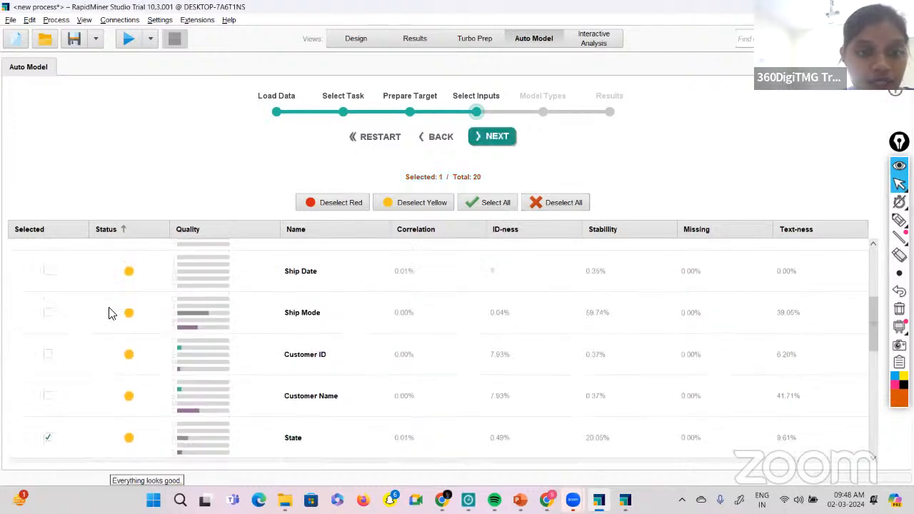
{"action": "left_click", "coordinate": [48, 397]}
Add the Ship Date and Order Date columns to the selected model inputs.
{"action": "scroll", "coordinate": [99, 344], "scroll_direction": "up", "scroll_amount": 4}
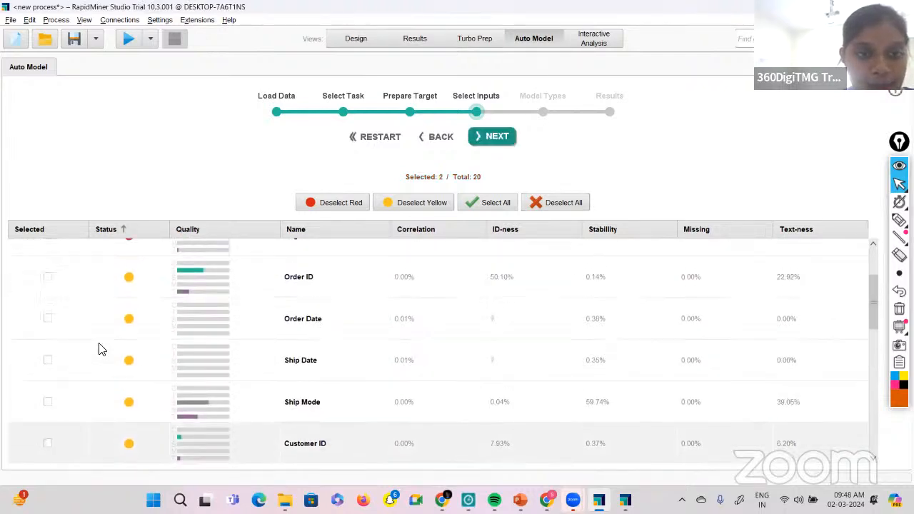
{"action": "scroll", "coordinate": [99, 348], "scroll_direction": "up", "scroll_amount": 1}
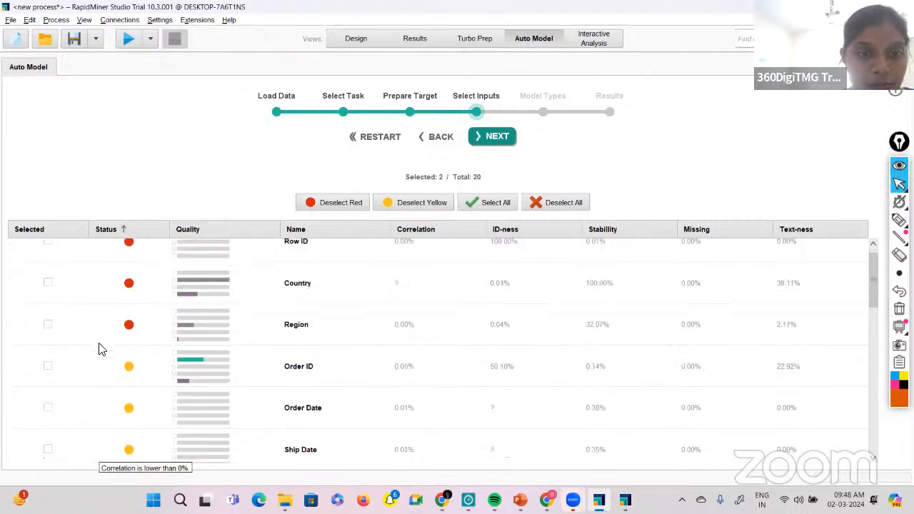
{"action": "scroll", "coordinate": [99, 348], "scroll_direction": "down", "scroll_amount": 2}
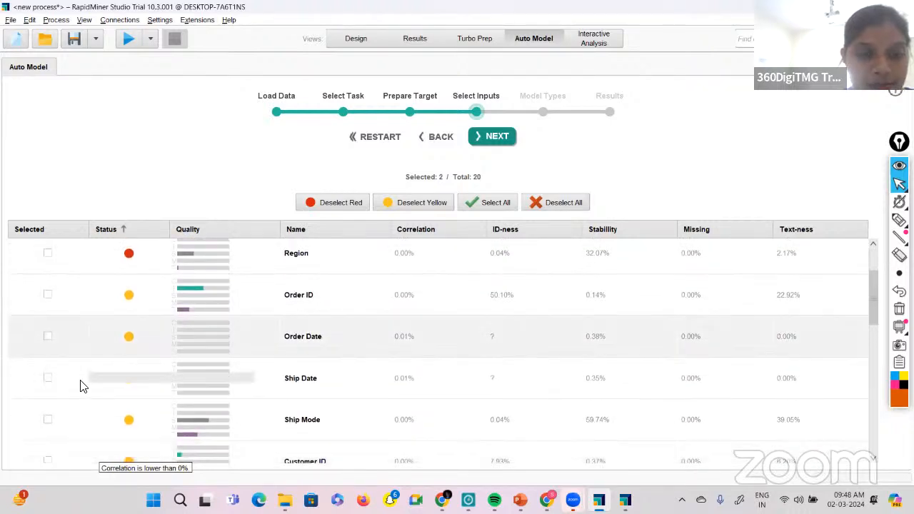
{"action": "left_click", "coordinate": [47, 378]}
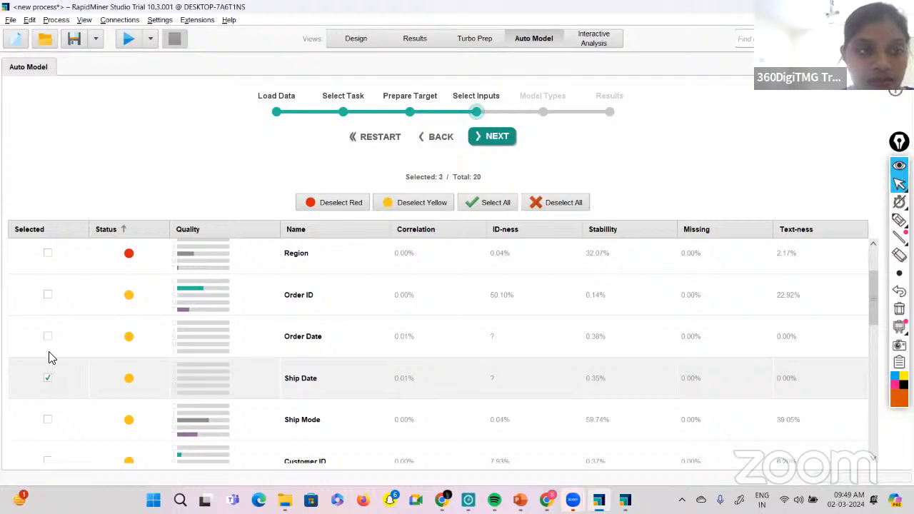
{"action": "left_click", "coordinate": [47, 336]}
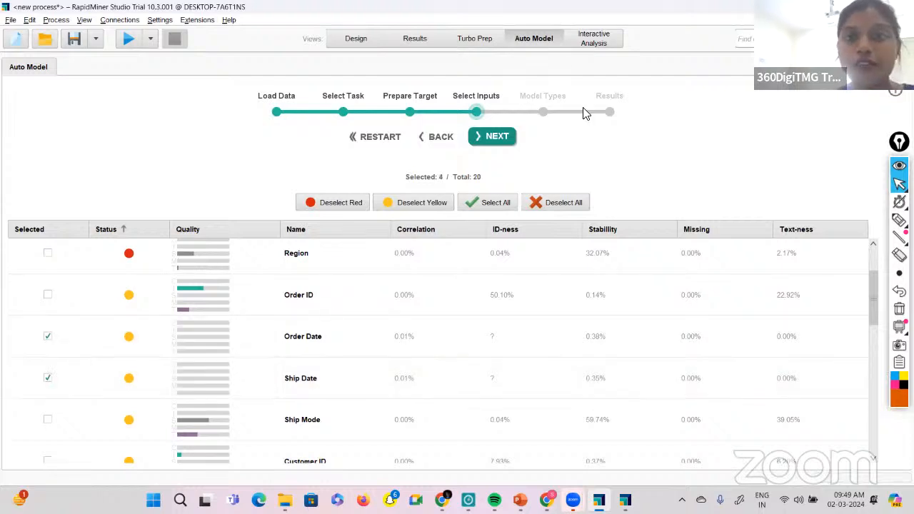
Continue to the model types and run the Sales prediction with the preset models and options.
{"action": "left_click", "coordinate": [484, 140]}
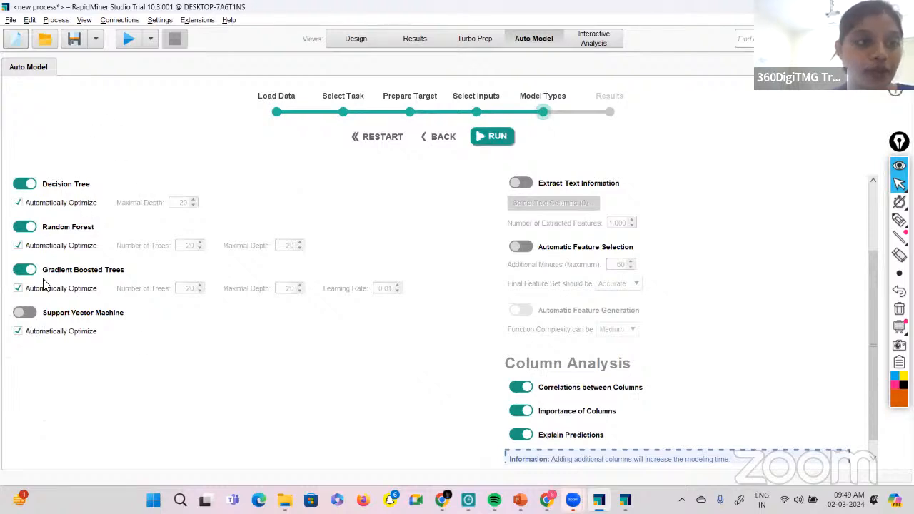
{"action": "left_click", "coordinate": [494, 136]}
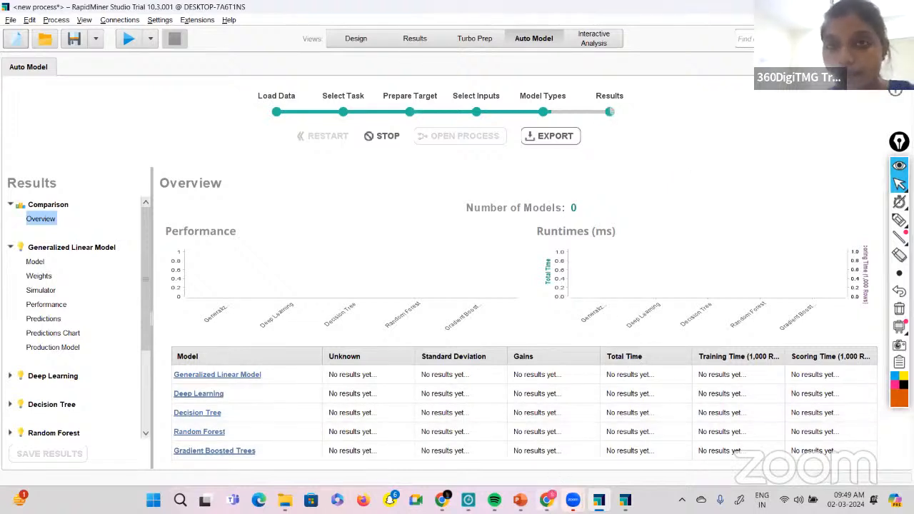
Switch to the Chrome browser and open the 360DigiTMG Data Science Mindmap page.
{"action": "left_click", "coordinate": [547, 499]}
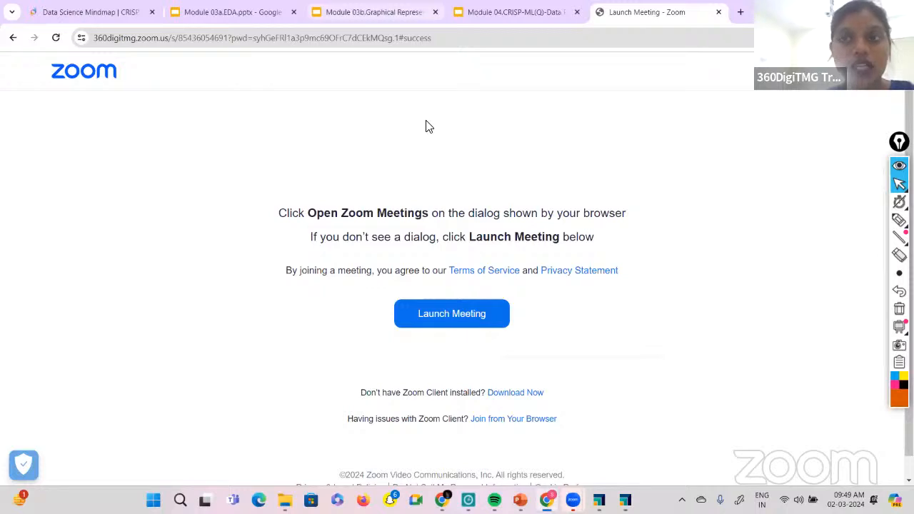
{"action": "left_click", "coordinate": [89, 9]}
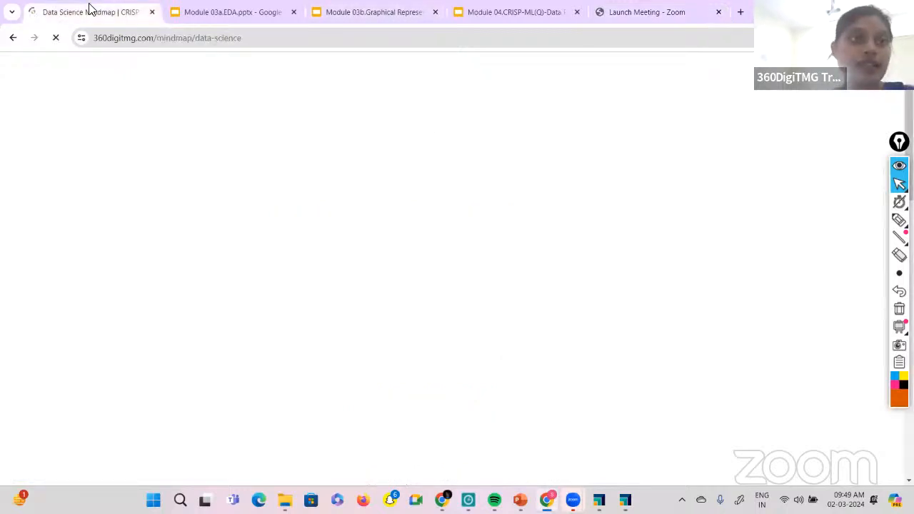
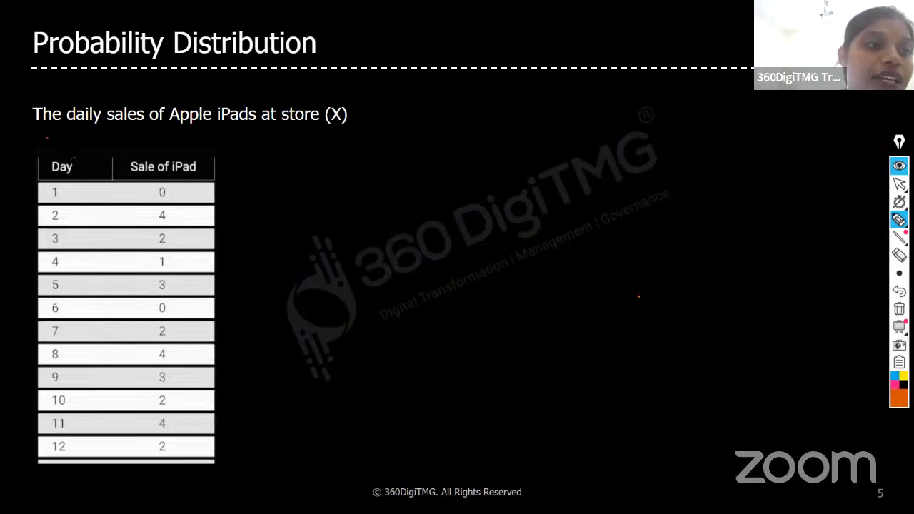
Write an underlined "100" above the Day column and "sales" above the Sale of iPad column.
{"action": "left_click_drag", "start_coordinate": [47, 140], "coordinate": [49, 152]}
{"action": "left_click_drag", "start_coordinate": [55, 141], "coordinate": [64, 139]}
{"action": "left_click_drag", "start_coordinate": [46, 159], "coordinate": [65, 152]}
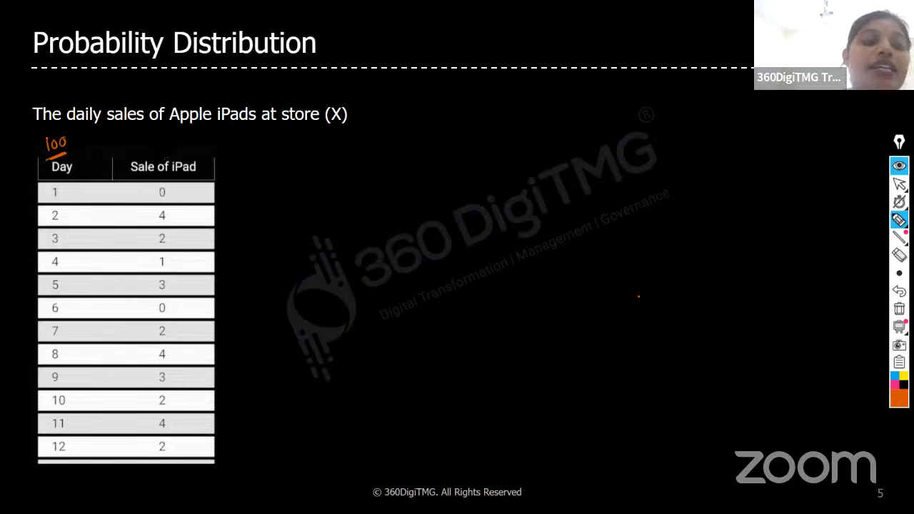
{"action": "left_click_drag", "start_coordinate": [144, 140], "coordinate": [142, 146]}
{"action": "left_click_drag", "start_coordinate": [148, 141], "coordinate": [159, 145]}
{"action": "left_click_drag", "start_coordinate": [163, 135], "coordinate": [169, 145]}
{"action": "left_click_drag", "start_coordinate": [180, 136], "coordinate": [175, 144]}
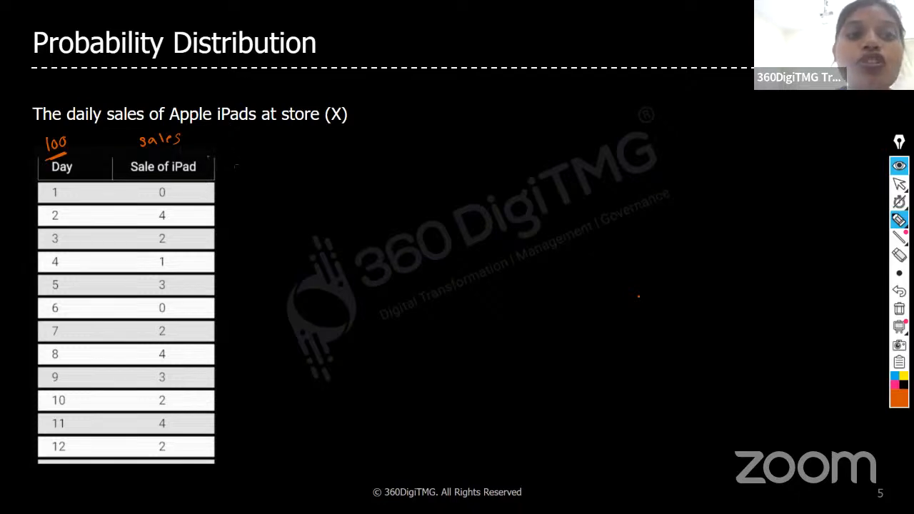
Draw an arrow from the Sale of iPad header to the handwritten note "unique - 0 1 2 3 4", underlining "sales" and "unique".
{"action": "left_click_drag", "start_coordinate": [207, 155], "coordinate": [387, 98]}
{"action": "left_click_drag", "start_coordinate": [393, 104], "coordinate": [399, 105]}
{"action": "left_click_drag", "start_coordinate": [405, 98], "coordinate": [407, 104]}
{"action": "left_click_drag", "start_coordinate": [419, 97], "coordinate": [419, 108]}
{"action": "left_click_drag", "start_coordinate": [427, 90], "coordinate": [442, 88]}
{"action": "left_click_drag", "start_coordinate": [449, 90], "coordinate": [457, 90]}
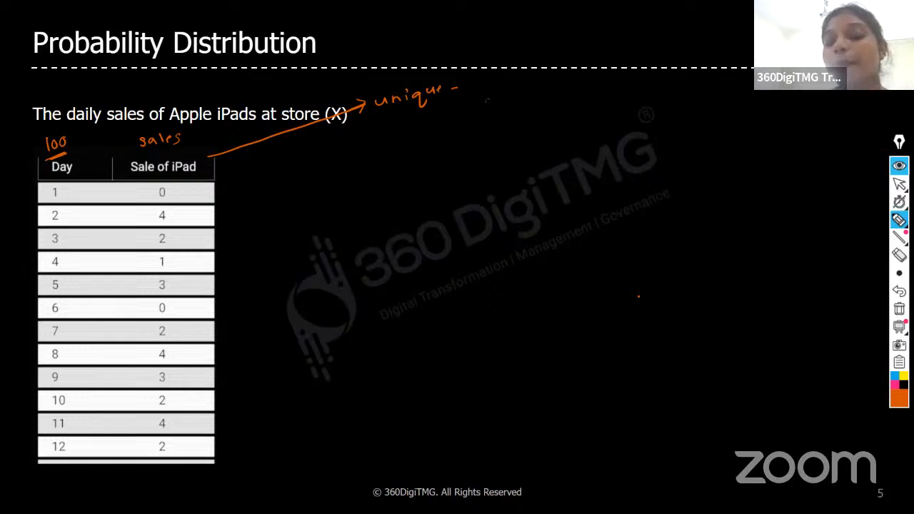
{"action": "left_click_drag", "start_coordinate": [477, 87], "coordinate": [604, 79]}
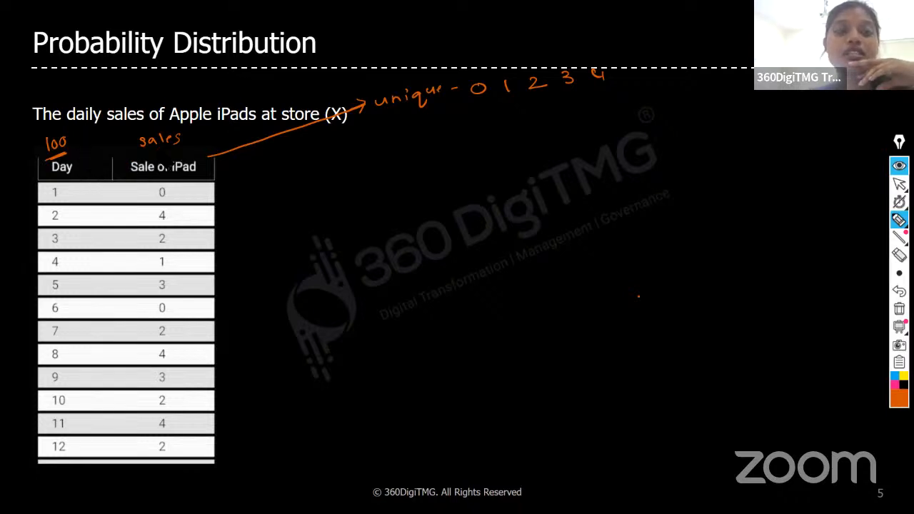
{"action": "left_click_drag", "start_coordinate": [156, 151], "coordinate": [173, 147]}
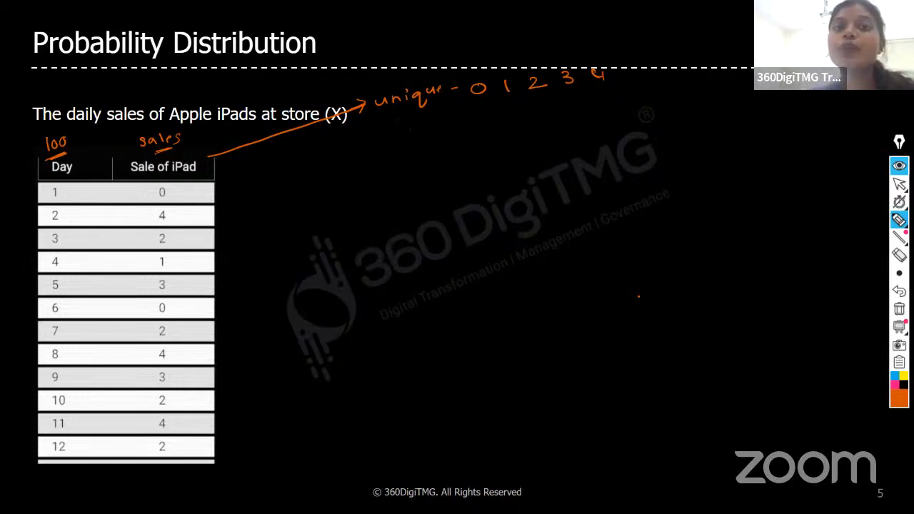
{"action": "left_click_drag", "start_coordinate": [397, 118], "coordinate": [426, 103]}
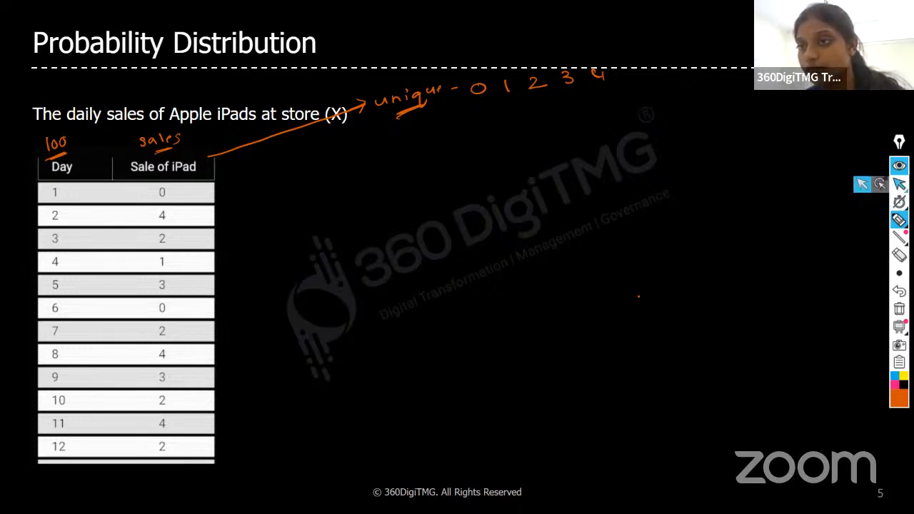
Reveal the P(X = x) probability table on the slide, and handwrite an underlined "40 days → sales 0" below the unique values.
{"action": "left_click", "coordinate": [898, 185]}
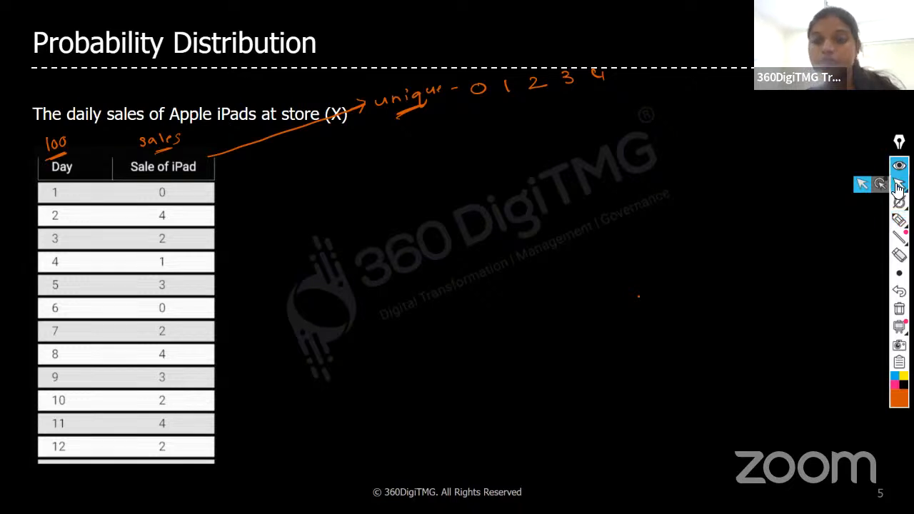
{"action": "left_click", "coordinate": [792, 271]}
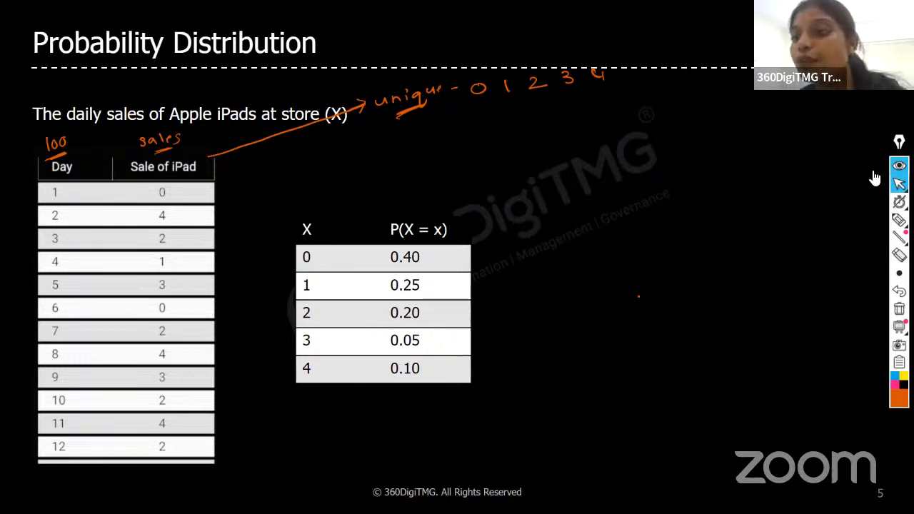
{"action": "left_click", "coordinate": [898, 220]}
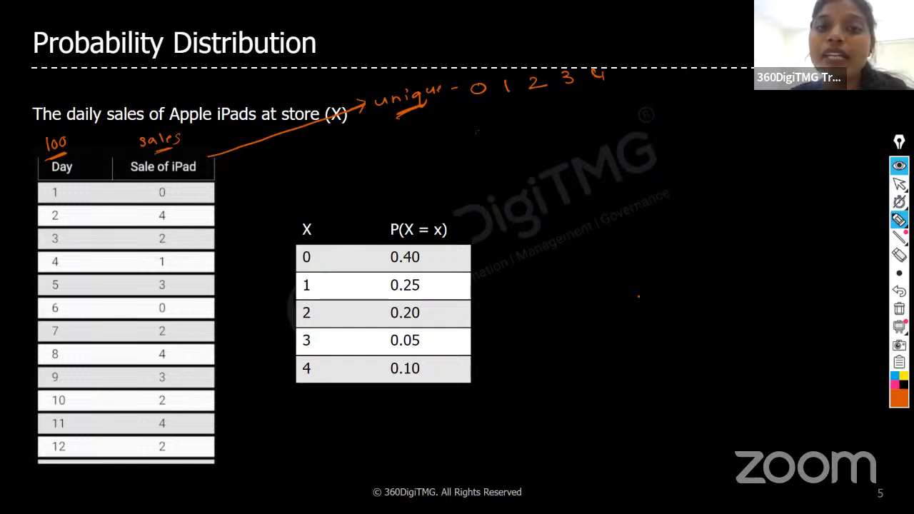
{"action": "mouse_move", "coordinate": [466, 117]}
{"action": "left_mouse_down"}
{"action": "mouse_move", "coordinate": [471, 132]}
{"action": "mouse_move", "coordinate": [481, 121]}
{"action": "left_mouse_up"}
{"action": "mouse_move", "coordinate": [504, 115]}
{"action": "left_mouse_down"}
{"action": "mouse_move", "coordinate": [499, 126]}
{"action": "mouse_move", "coordinate": [526, 134]}
{"action": "left_mouse_up"}
{"action": "mouse_move", "coordinate": [540, 116]}
{"action": "left_mouse_down"}
{"action": "mouse_move", "coordinate": [534, 127]}
{"action": "mouse_move", "coordinate": [596, 115]}
{"action": "left_mouse_up"}
{"action": "mouse_move", "coordinate": [604, 103]}
{"action": "left_mouse_down"}
{"action": "mouse_move", "coordinate": [608, 116]}
{"action": "mouse_move", "coordinate": [620, 113]}
{"action": "left_mouse_up"}
{"action": "mouse_move", "coordinate": [625, 107]}
{"action": "left_mouse_down"}
{"action": "mouse_move", "coordinate": [621, 114]}
{"action": "mouse_move", "coordinate": [639, 108]}
{"action": "left_mouse_up"}
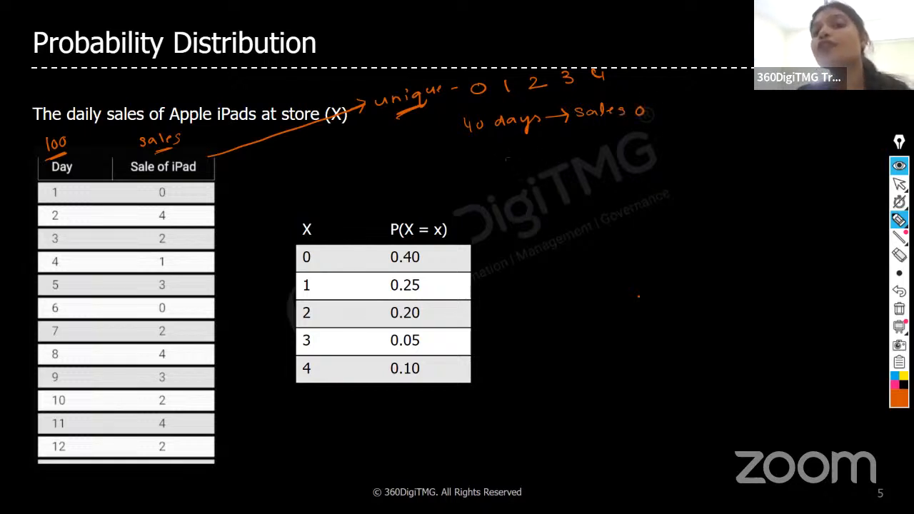
{"action": "left_click_drag", "start_coordinate": [487, 145], "coordinate": [626, 125]}
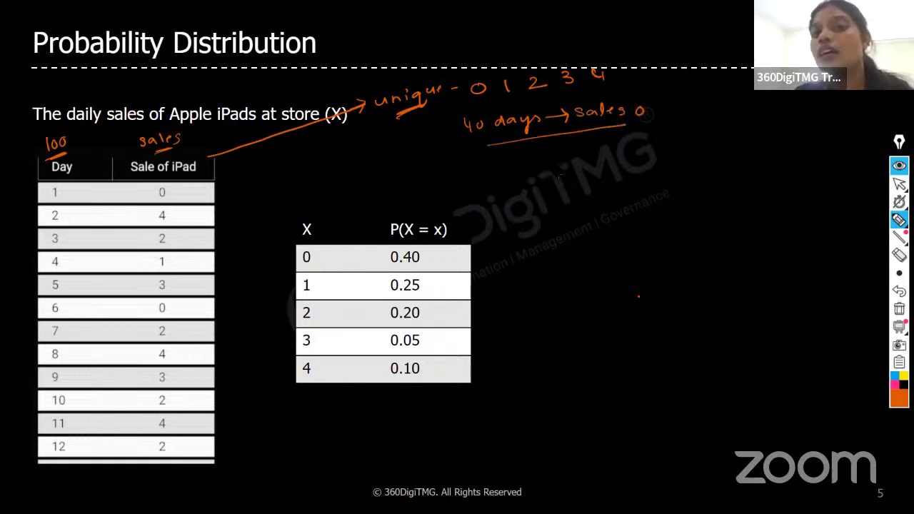
Begin the handwritten formula P(0) = with a fraction bar and numerator 40, underlining the unique value 0, "40 days" and "100".
{"action": "left_click", "coordinate": [565, 164]}
{"action": "left_click_drag", "start_coordinate": [548, 158], "coordinate": [572, 168]}
{"action": "left_click_drag", "start_coordinate": [580, 159], "coordinate": [588, 166]}
{"action": "left_click_drag", "start_coordinate": [598, 157], "coordinate": [607, 155]}
{"action": "left_click_drag", "start_coordinate": [598, 161], "coordinate": [657, 150]}
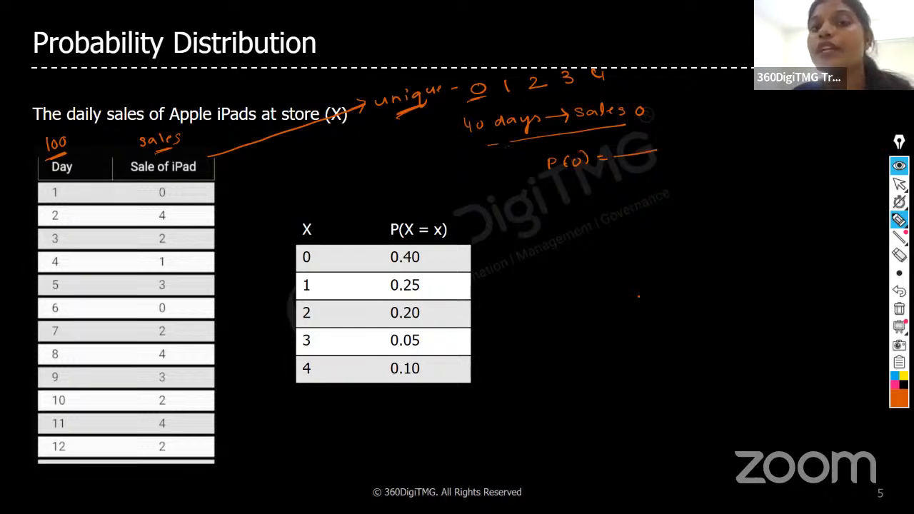
{"action": "left_click_drag", "start_coordinate": [461, 139], "coordinate": [527, 132]}
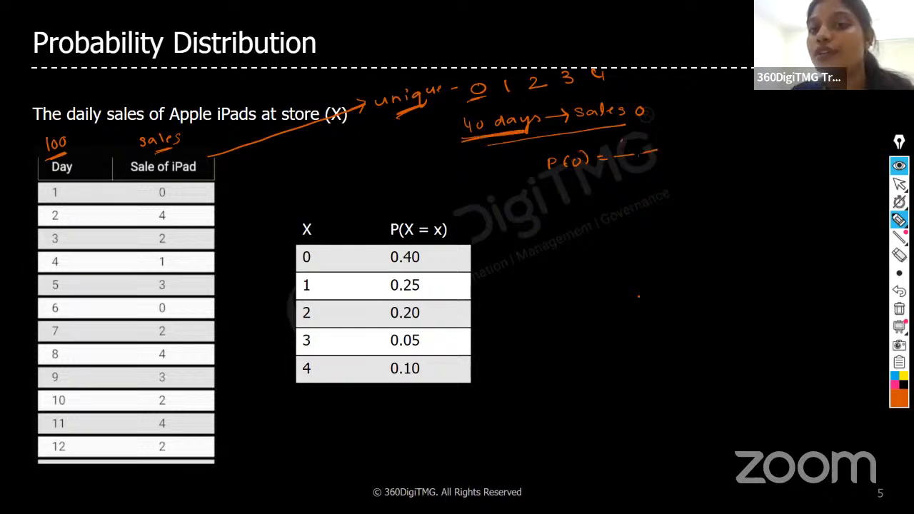
{"action": "left_click_drag", "start_coordinate": [622, 140], "coordinate": [632, 145]}
{"action": "mouse_move", "coordinate": [630, 140]}
{"action": "left_mouse_down"}
{"action": "mouse_move", "coordinate": [631, 150]}
{"action": "mouse_move", "coordinate": [638, 138]}
{"action": "left_mouse_up"}
{"action": "left_click_drag", "start_coordinate": [50, 155], "coordinate": [71, 147]}
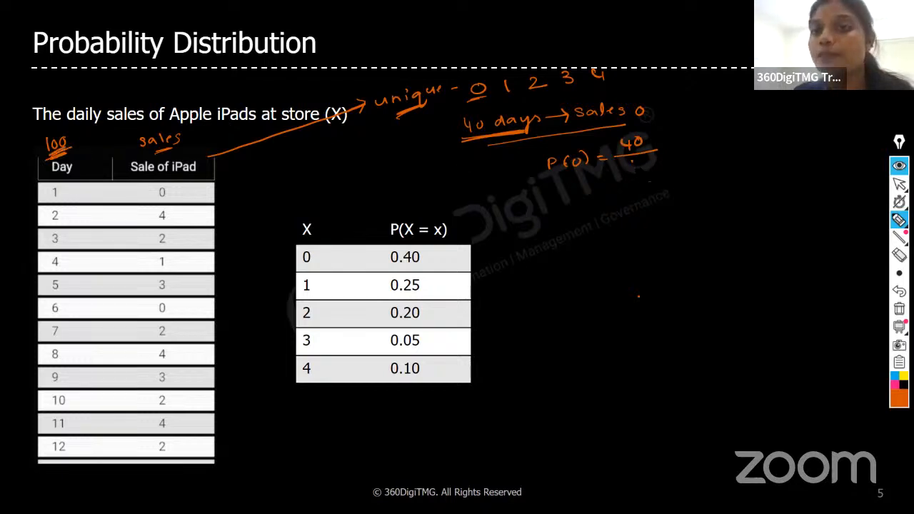
Complete the P(0) formula with denominator 100 and an underlined result 0.40, and tick 0.40 in the probability table.
{"action": "left_click_drag", "start_coordinate": [632, 158], "coordinate": [633, 169]}
{"action": "left_click_drag", "start_coordinate": [642, 159], "coordinate": [641, 161]}
{"action": "left_click_drag", "start_coordinate": [654, 160], "coordinate": [652, 161]}
{"action": "left_click_drag", "start_coordinate": [662, 144], "coordinate": [671, 147]}
{"action": "left_click_drag", "start_coordinate": [681, 138], "coordinate": [682, 139]}
{"action": "left_click", "coordinate": [692, 140]}
{"action": "left_click_drag", "start_coordinate": [699, 136], "coordinate": [705, 148]}
{"action": "left_click_drag", "start_coordinate": [713, 134], "coordinate": [713, 135]}
{"action": "left_click_drag", "start_coordinate": [696, 161], "coordinate": [715, 157]}
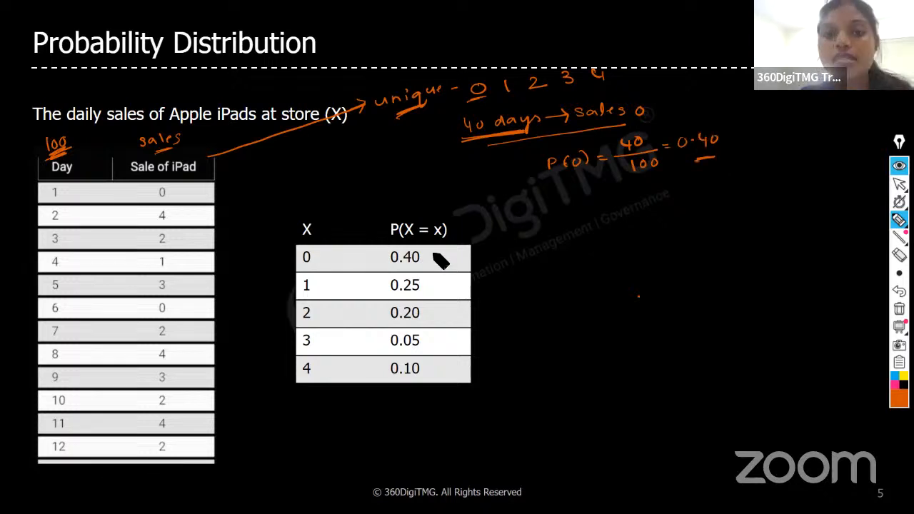
{"action": "left_click_drag", "start_coordinate": [427, 254], "coordinate": [448, 246]}
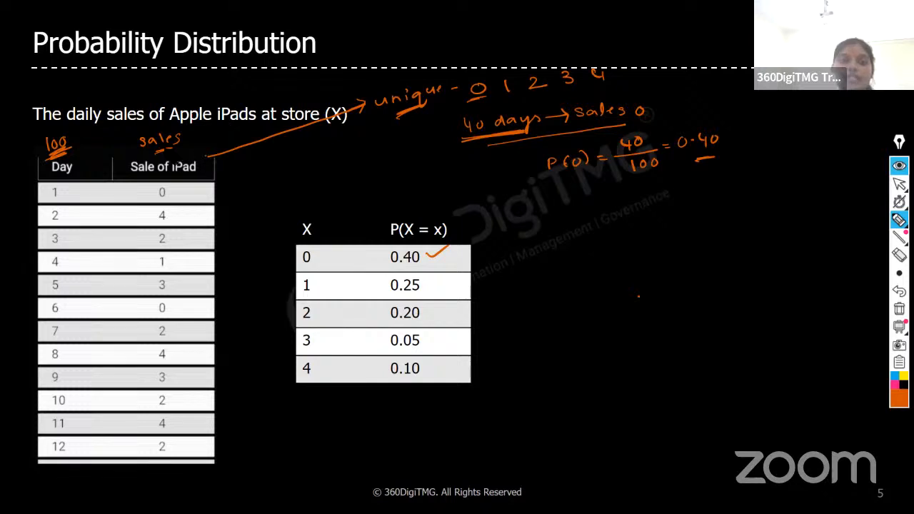
Circle the Sale of iPad header and label it X, and circle the X header of the probability table.
{"action": "mouse_move", "coordinate": [207, 152]}
{"action": "left_mouse_down"}
{"action": "mouse_move", "coordinate": [130, 159]}
{"action": "mouse_move", "coordinate": [192, 187]}
{"action": "left_mouse_up"}
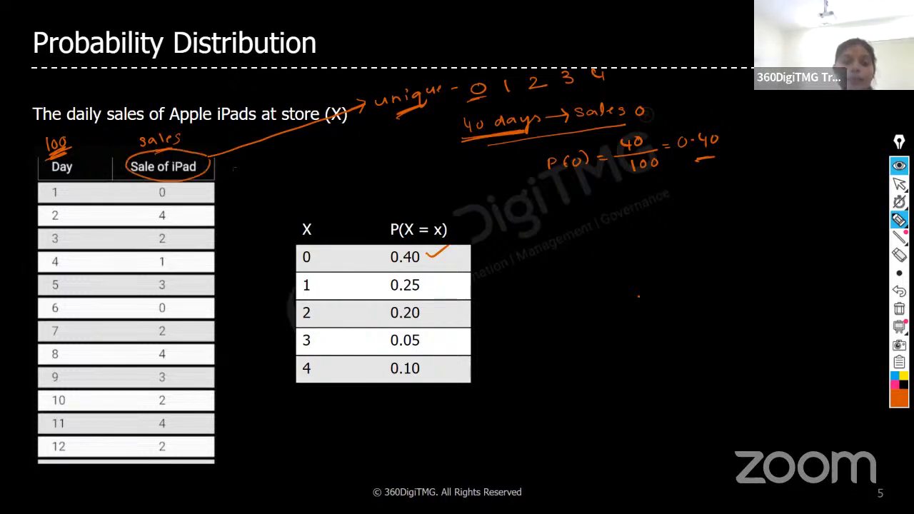
{"action": "left_click_drag", "start_coordinate": [224, 153], "coordinate": [235, 167]}
{"action": "left_click_drag", "start_coordinate": [234, 152], "coordinate": [223, 167]}
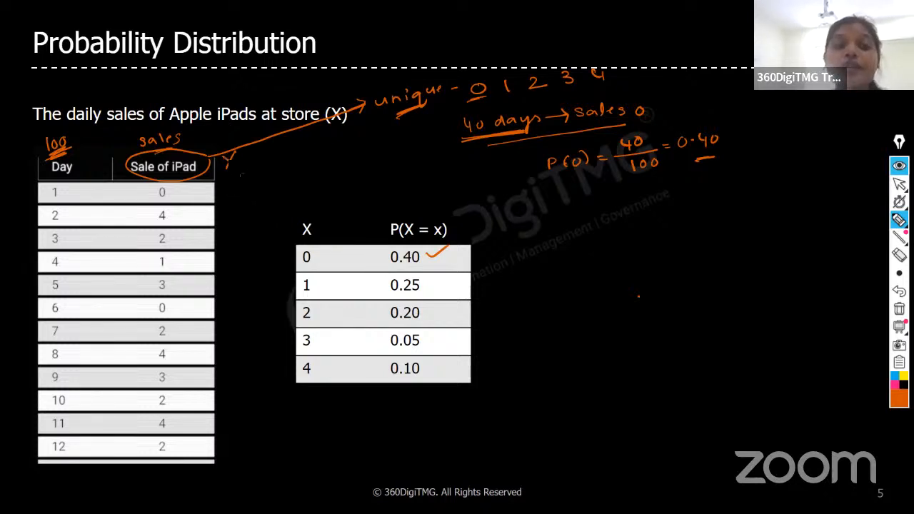
{"action": "mouse_move", "coordinate": [311, 245]}
{"action": "left_mouse_down"}
{"action": "mouse_move", "coordinate": [304, 216]}
{"action": "mouse_move", "coordinate": [316, 241]}
{"action": "left_mouse_up"}
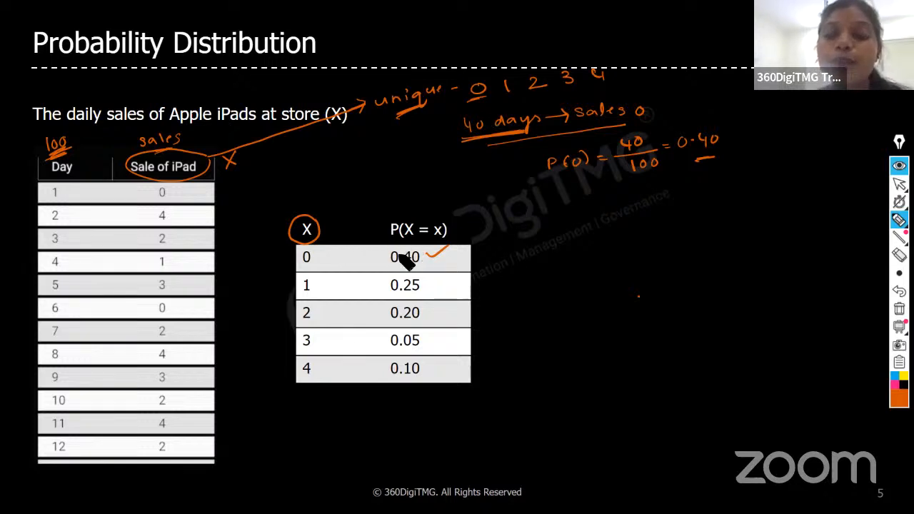
Circle 0.40 in the probability table, and draw arrows from rows 0, 1 and 2 to the notes "40 days", "25" and "20".
{"action": "left_click_drag", "start_coordinate": [386, 246], "coordinate": [513, 266]}
{"action": "mouse_move", "coordinate": [523, 254]}
{"action": "left_mouse_down"}
{"action": "mouse_move", "coordinate": [545, 246]}
{"action": "mouse_move", "coordinate": [571, 268]}
{"action": "left_mouse_up"}
{"action": "left_click_drag", "start_coordinate": [579, 250], "coordinate": [576, 262]}
{"action": "left_click_drag", "start_coordinate": [437, 282], "coordinate": [507, 285]}
{"action": "left_click_drag", "start_coordinate": [510, 277], "coordinate": [518, 276]}
{"action": "left_click_drag", "start_coordinate": [436, 316], "coordinate": [490, 308]}
{"action": "left_click_drag", "start_coordinate": [484, 304], "coordinate": [485, 312]}
{"action": "left_click_drag", "start_coordinate": [496, 305], "coordinate": [507, 313]}
{"action": "left_click_drag", "start_coordinate": [514, 305], "coordinate": [515, 305]}
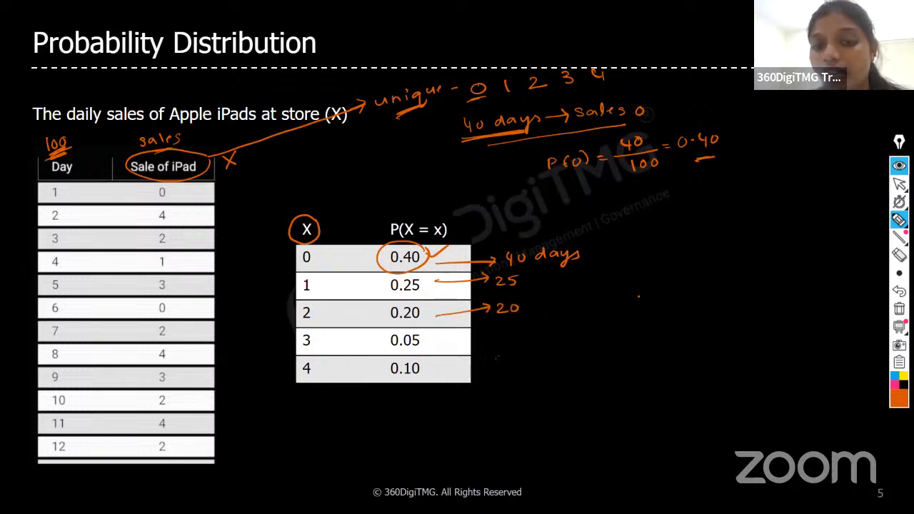
Draw arrows from rows 3 and 4 to the notes "5" and "10", and write the underlined total "100" beneath a sum line.
{"action": "left_click_drag", "start_coordinate": [437, 348], "coordinate": [489, 343]}
{"action": "left_click_drag", "start_coordinate": [437, 372], "coordinate": [488, 369]}
{"action": "left_click_drag", "start_coordinate": [498, 361], "coordinate": [499, 362]}
{"action": "left_click_drag", "start_coordinate": [469, 384], "coordinate": [517, 372]}
{"action": "left_click_drag", "start_coordinate": [518, 306], "coordinate": [517, 311]}
{"action": "left_click_drag", "start_coordinate": [486, 387], "coordinate": [486, 397]}
{"action": "left_click_drag", "start_coordinate": [497, 387], "coordinate": [509, 387]}
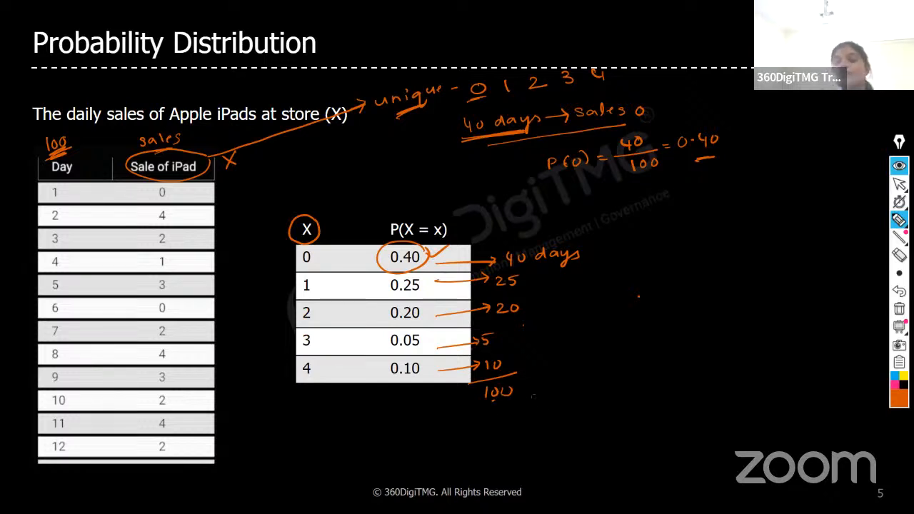
{"action": "left_click_drag", "start_coordinate": [499, 404], "coordinate": [520, 401]}
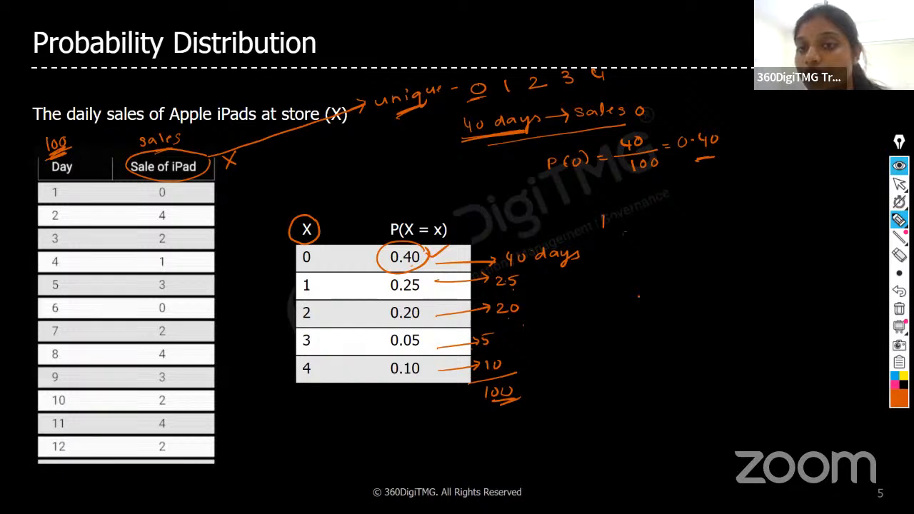
Handwrite "Probability distribution" beside the probability table, with a downward arrow to an underlined "PDT".
{"action": "mouse_move", "coordinate": [603, 214]}
{"action": "left_mouse_down"}
{"action": "mouse_move", "coordinate": [604, 222]}
{"action": "mouse_move", "coordinate": [691, 216]}
{"action": "mouse_move", "coordinate": [727, 228]}
{"action": "mouse_move", "coordinate": [781, 203]}
{"action": "mouse_move", "coordinate": [849, 204]}
{"action": "left_mouse_up"}
{"action": "mouse_move", "coordinate": [656, 233]}
{"action": "left_mouse_down"}
{"action": "mouse_move", "coordinate": [655, 246]}
{"action": "mouse_move", "coordinate": [662, 241]}
{"action": "left_mouse_up"}
{"action": "left_click_drag", "start_coordinate": [631, 270], "coordinate": [633, 277]}
{"action": "left_click_drag", "start_coordinate": [647, 267], "coordinate": [647, 277]}
{"action": "mouse_move", "coordinate": [646, 267]}
{"action": "left_mouse_down"}
{"action": "mouse_move", "coordinate": [647, 277]}
{"action": "mouse_move", "coordinate": [667, 277]}
{"action": "left_mouse_up"}
{"action": "left_click_drag", "start_coordinate": [661, 265], "coordinate": [673, 263]}
{"action": "left_click_drag", "start_coordinate": [626, 292], "coordinate": [676, 280]}
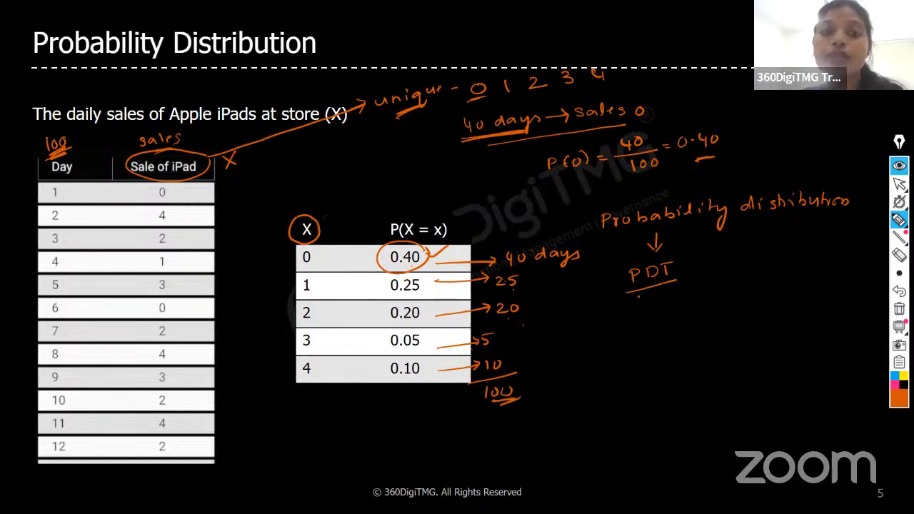
Draw a horizontal line above the probability table and write the label "PDT" over it.
{"action": "left_click_drag", "start_coordinate": [280, 203], "coordinate": [442, 200]}
{"action": "left_click_drag", "start_coordinate": [347, 182], "coordinate": [349, 187]}
{"action": "left_click_drag", "start_coordinate": [364, 179], "coordinate": [365, 191]}
{"action": "left_click_drag", "start_coordinate": [365, 179], "coordinate": [365, 190]}
{"action": "left_click_drag", "start_coordinate": [377, 175], "coordinate": [389, 174]}
{"action": "left_click_drag", "start_coordinate": [383, 176], "coordinate": [384, 189]}
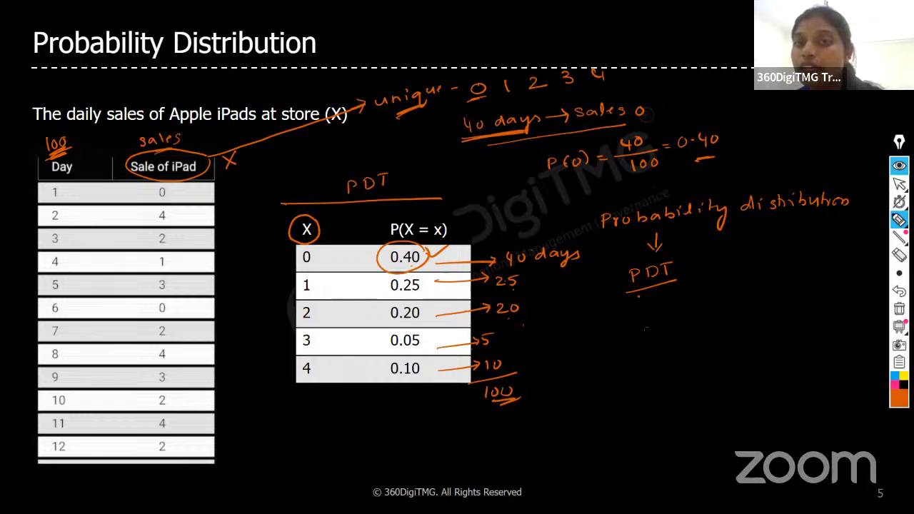
Write "tables (or) charts" below the PDT note beside the table, underlining "tables".
{"action": "left_click_drag", "start_coordinate": [631, 312], "coordinate": [681, 318]}
{"action": "left_click_drag", "start_coordinate": [701, 300], "coordinate": [700, 318]}
{"action": "left_click_drag", "start_coordinate": [710, 304], "coordinate": [709, 306]}
{"action": "left_click_drag", "start_coordinate": [716, 309], "coordinate": [730, 307]}
{"action": "left_click_drag", "start_coordinate": [631, 331], "coordinate": [672, 324]}
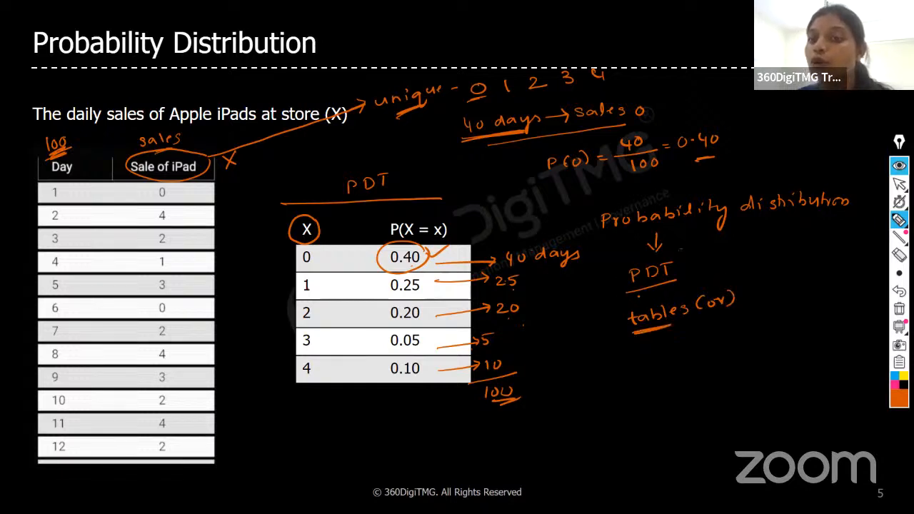
{"action": "left_click_drag", "start_coordinate": [747, 287], "coordinate": [766, 291]}
{"action": "left_click_drag", "start_coordinate": [775, 278], "coordinate": [789, 277]}
{"action": "left_click_drag", "start_coordinate": [797, 267], "coordinate": [800, 280]}
{"action": "mouse_move", "coordinate": [792, 274]}
{"action": "left_mouse_down"}
{"action": "mouse_move", "coordinate": [806, 272]}
{"action": "mouse_move", "coordinate": [804, 279]}
{"action": "left_mouse_up"}
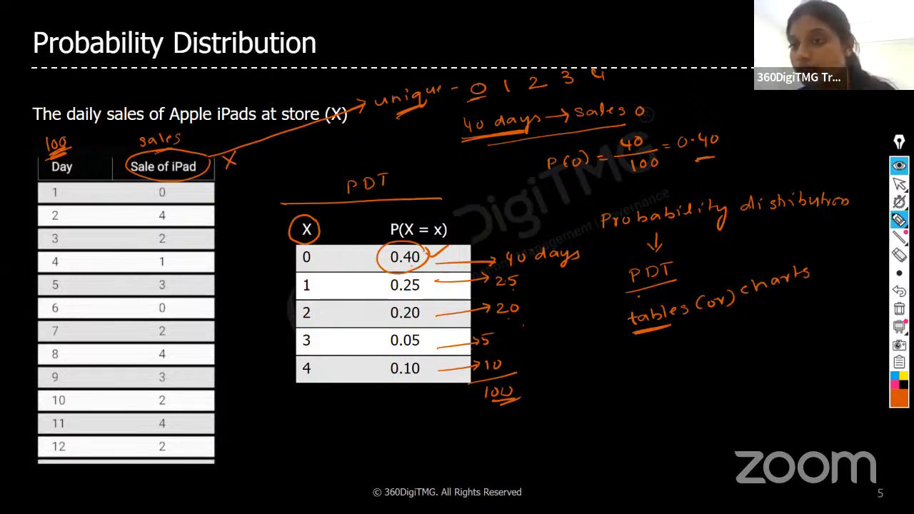
Reveal the P(X = x) bar chart on the slide and clear all handwritten annotations.
{"action": "left_click", "coordinate": [897, 185]}
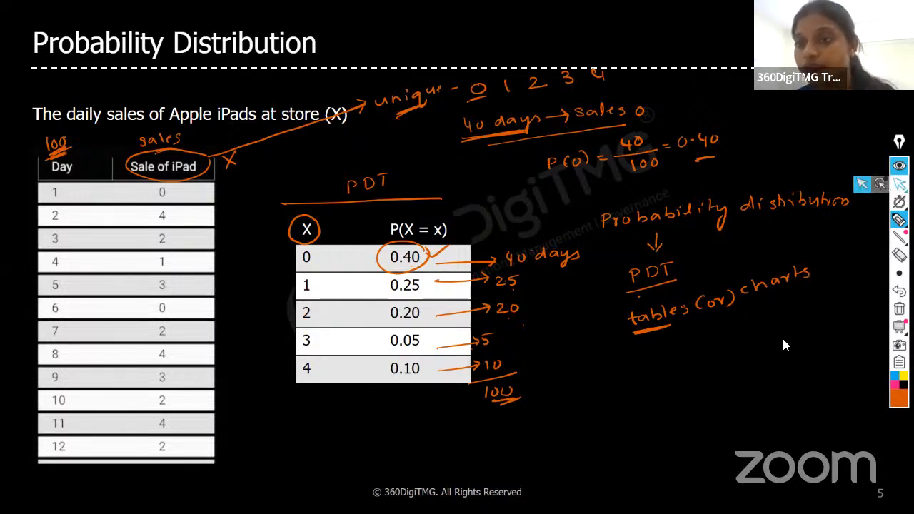
{"action": "left_click", "coordinate": [782, 337]}
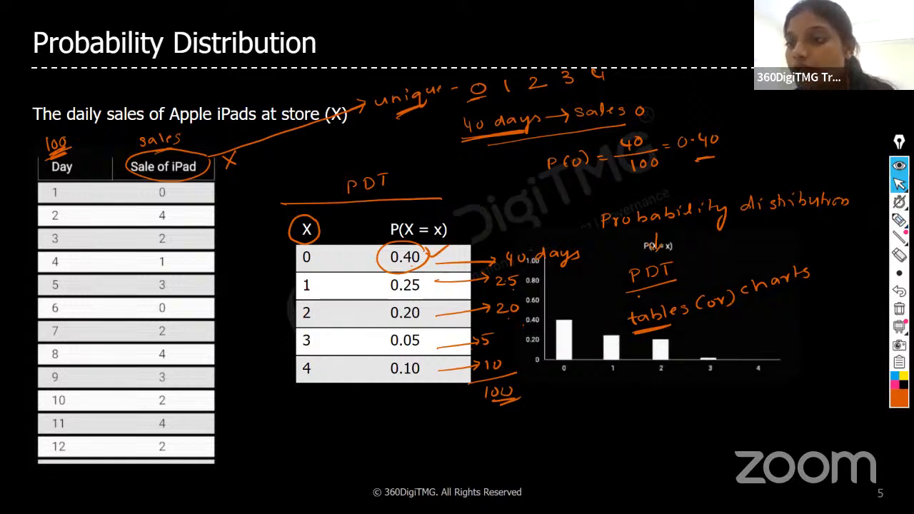
{"action": "left_click", "coordinate": [898, 309]}
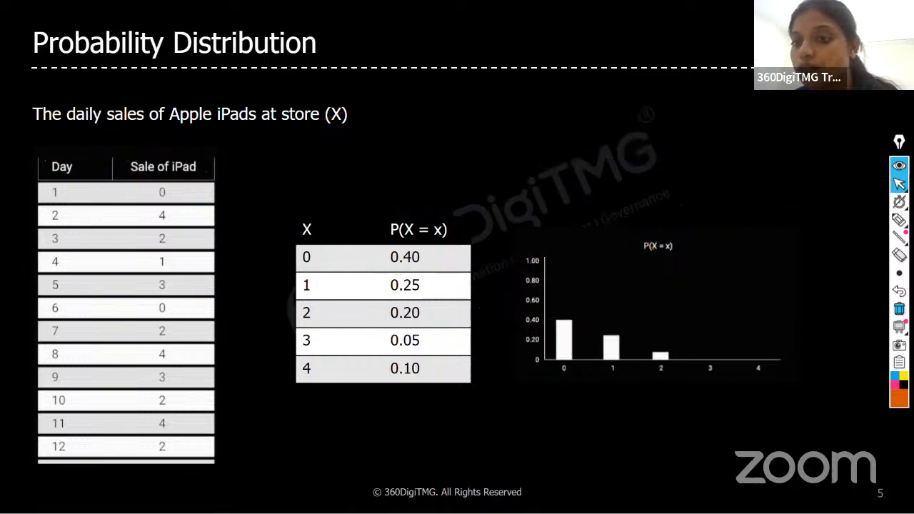
Write "PD" above the bar chart with a downward arrow leading to the note "Table (or) charts".
{"action": "left_click", "coordinate": [898, 219]}
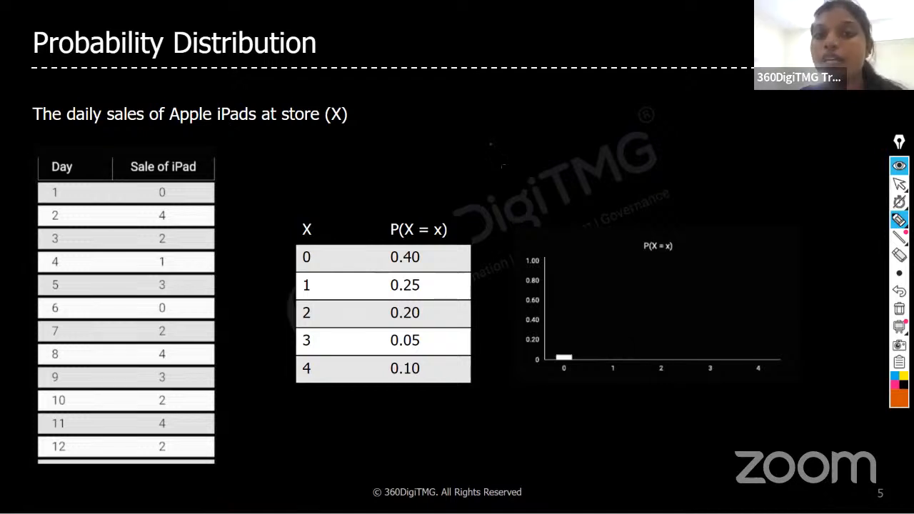
{"action": "left_click_drag", "start_coordinate": [491, 142], "coordinate": [492, 149]}
{"action": "left_click_drag", "start_coordinate": [508, 140], "coordinate": [507, 151]}
{"action": "left_click_drag", "start_coordinate": [501, 157], "coordinate": [502, 170]}
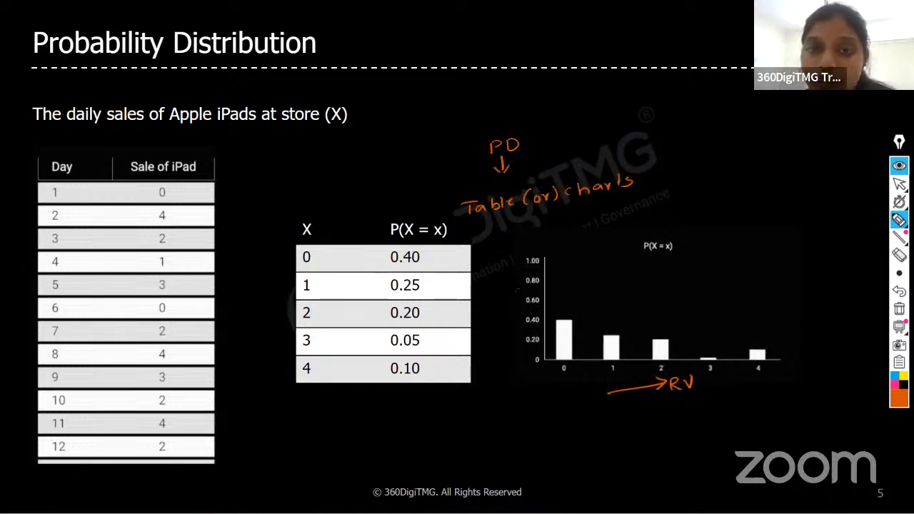
Draw an upward arrow along the chart's vertical axis, label it "Probability" with an underline, and return to the normal cursor.
{"action": "left_click_drag", "start_coordinate": [506, 308], "coordinate": [506, 271]}
{"action": "left_click_drag", "start_coordinate": [501, 278], "coordinate": [512, 276]}
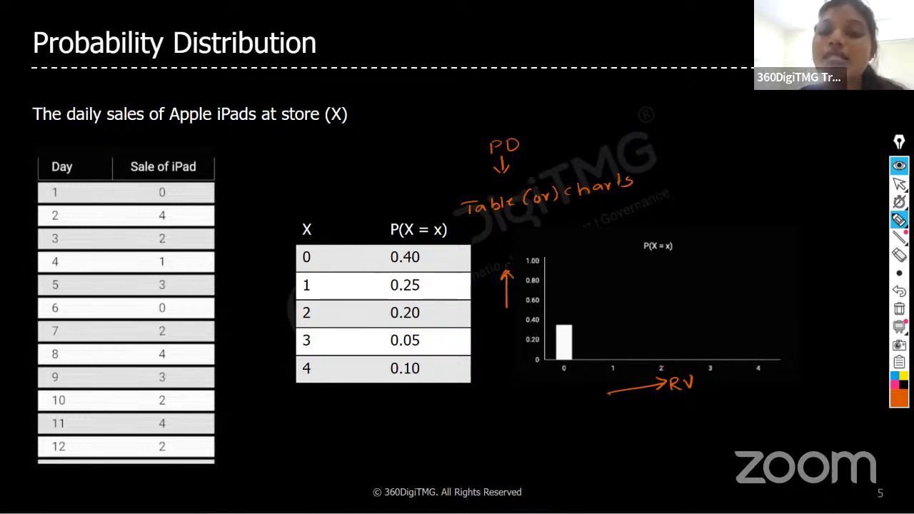
{"action": "left_click_drag", "start_coordinate": [494, 256], "coordinate": [606, 225]}
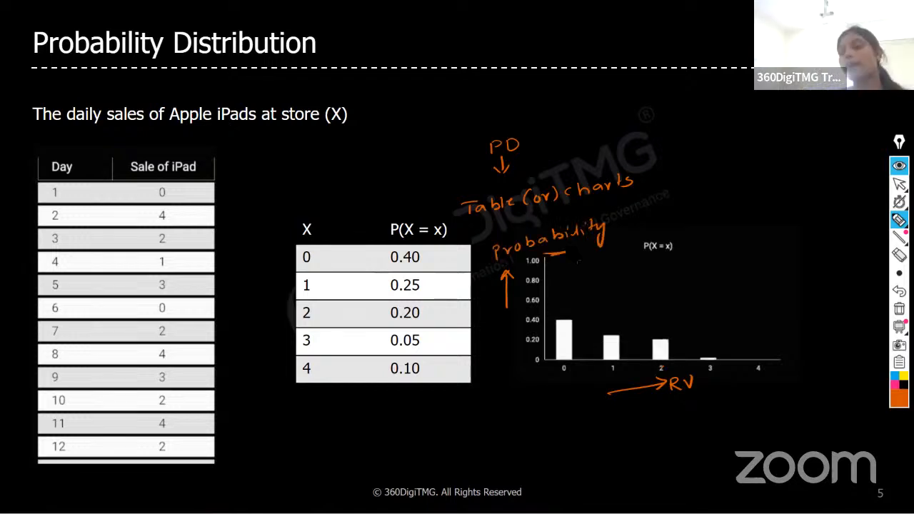
{"action": "left_click_drag", "start_coordinate": [544, 253], "coordinate": [565, 250]}
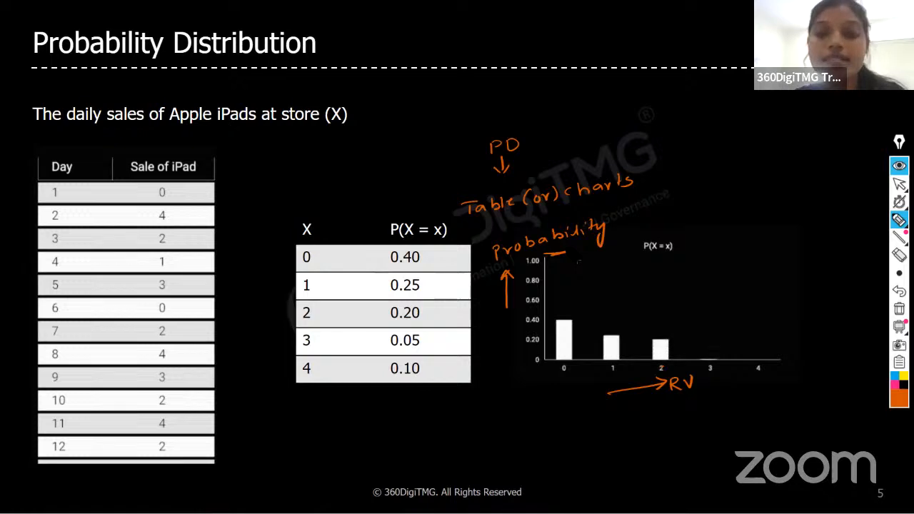
{"action": "key", "text": "ctrl+shift+2"}
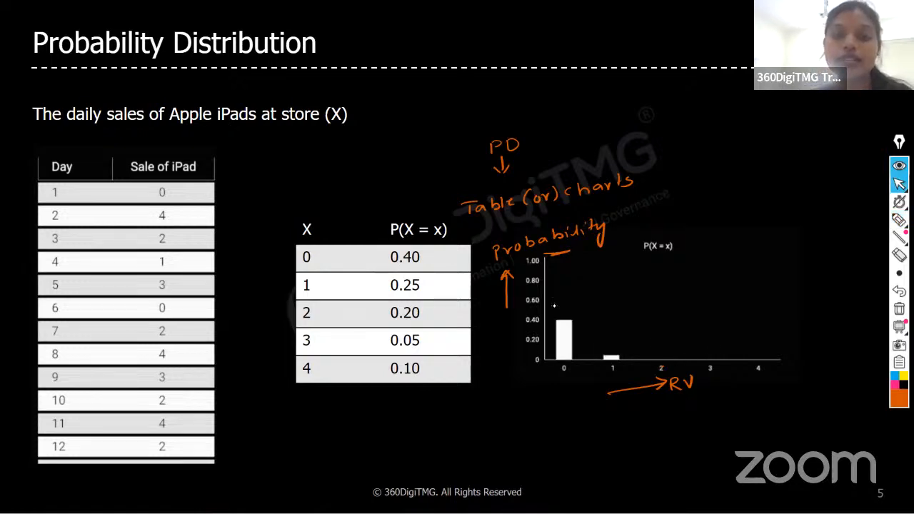
Exit the slideshow and display the Probability Distribution slide in the presentation's editing view.
{"action": "key", "text": "Right"}
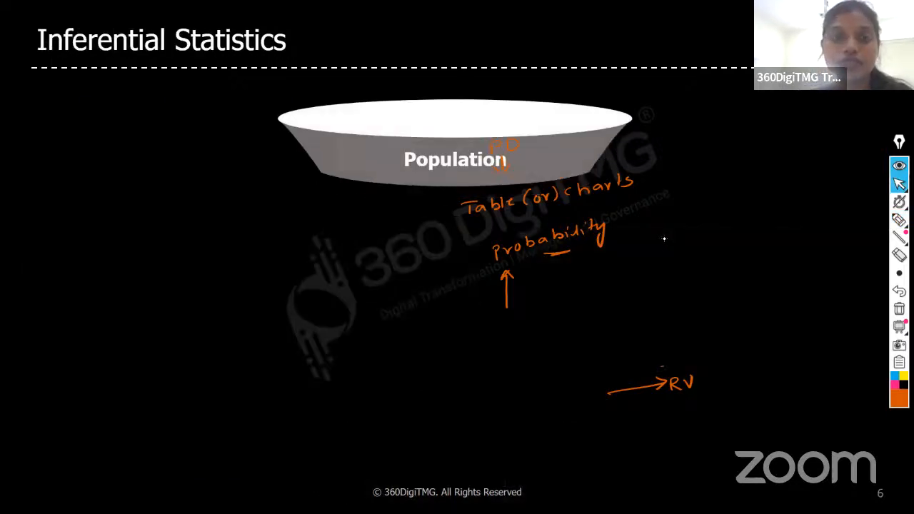
{"action": "key", "text": "Escape"}
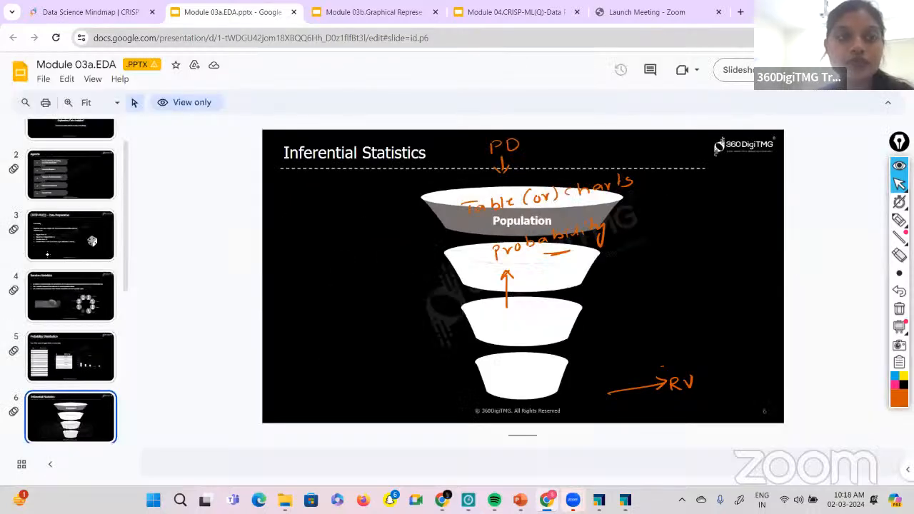
{"action": "left_click", "coordinate": [92, 240]}
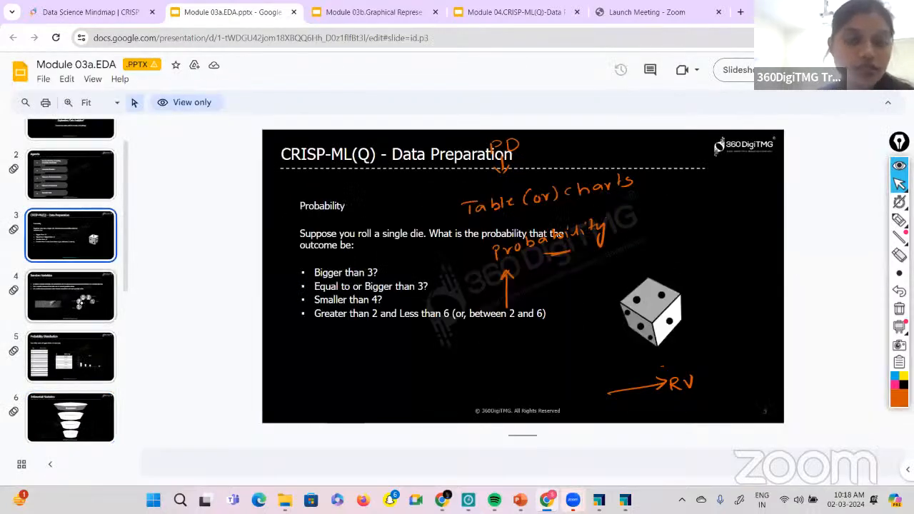
{"action": "left_click", "coordinate": [80, 302]}
{"action": "key", "text": "Down"}
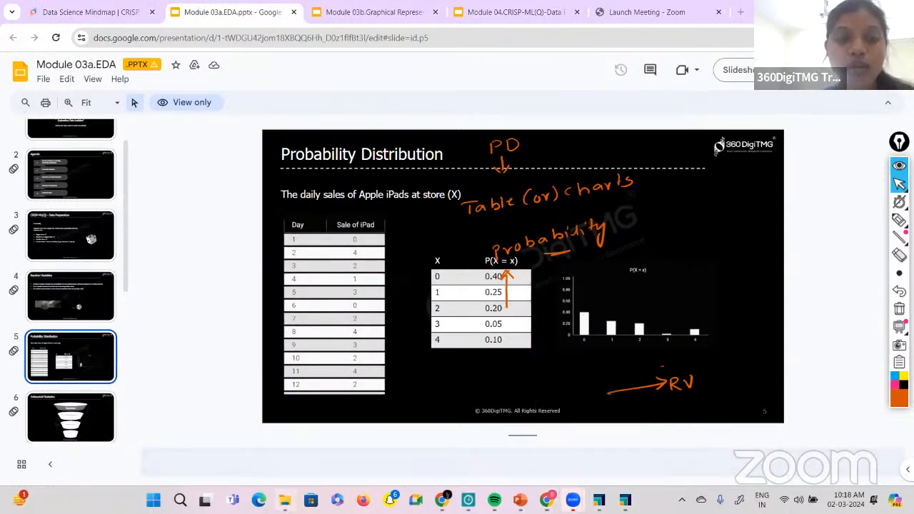
Switch to File Explorer, clear all handwritten annotations from the screen, and open the Documents folder.
{"action": "left_click", "coordinate": [285, 499]}
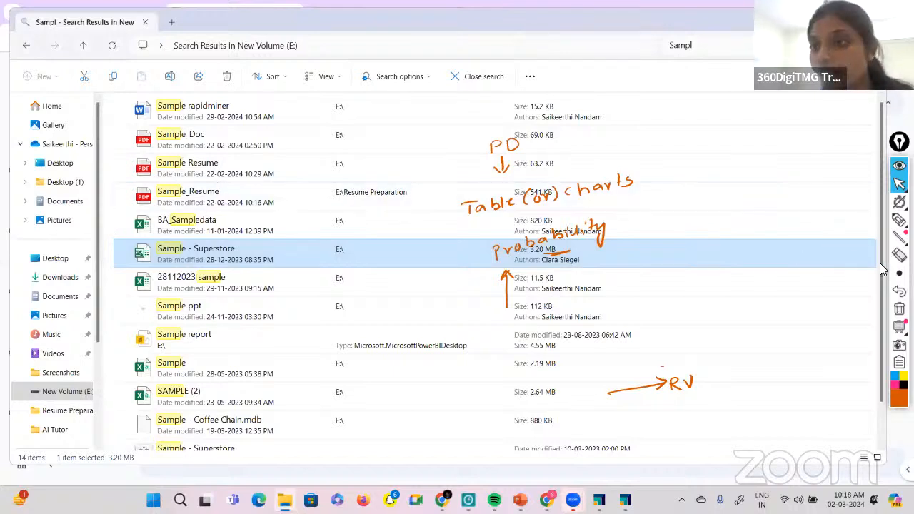
{"action": "left_click", "coordinate": [899, 308]}
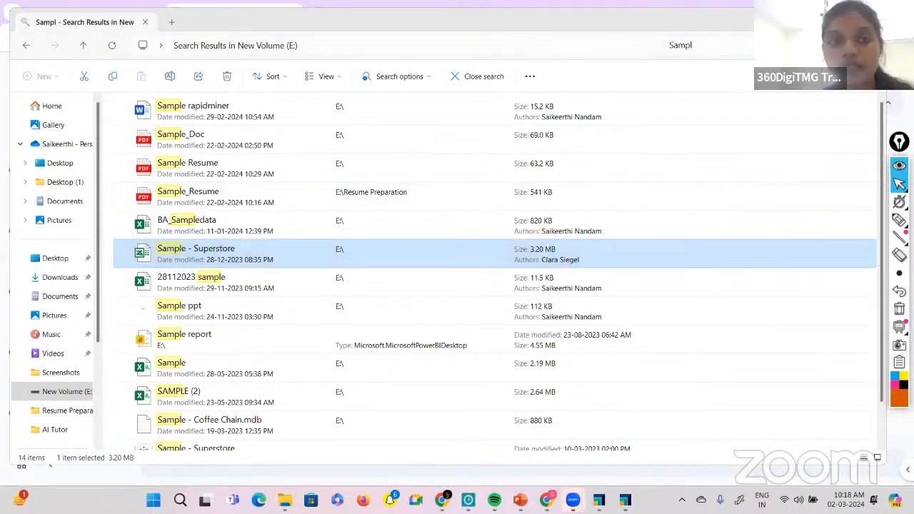
{"action": "left_click", "coordinate": [65, 278]}
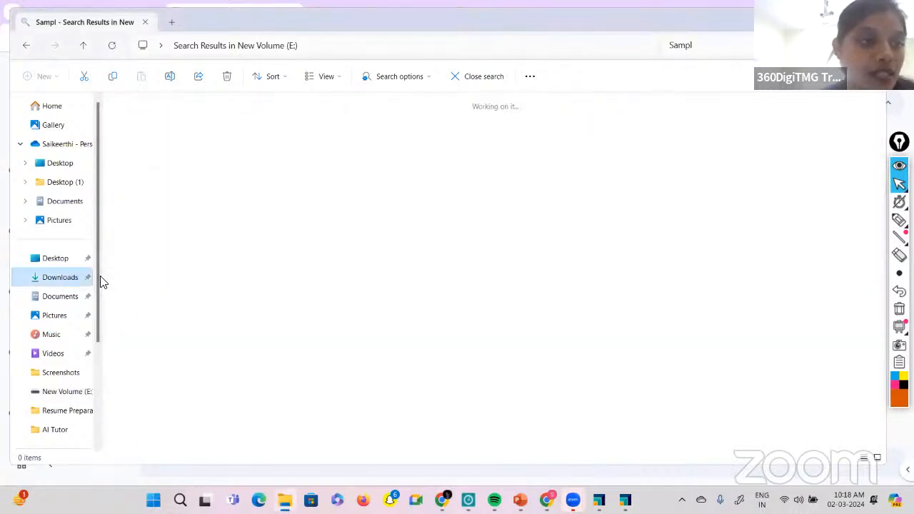
{"action": "left_click", "coordinate": [70, 297]}
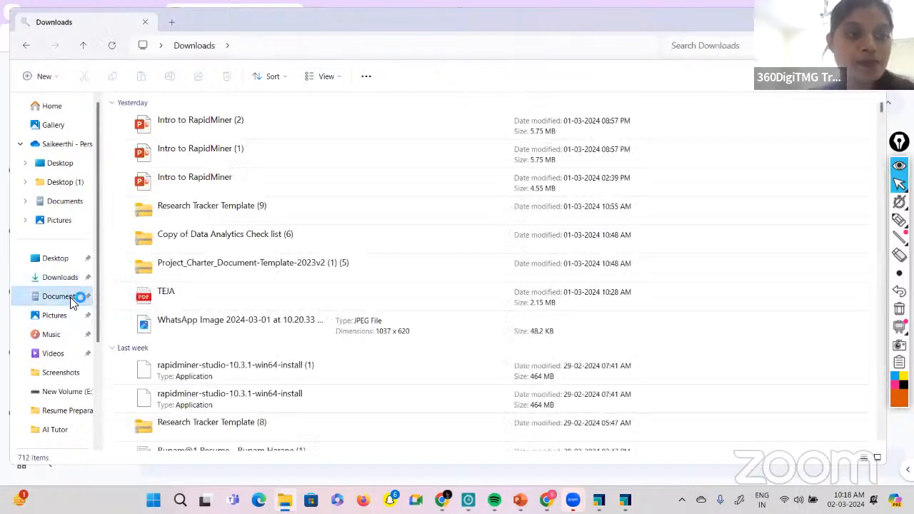
Search the Documents folder for "Sales per".
{"action": "left_click", "coordinate": [715, 54]}
{"action": "type", "text": "Sales"}
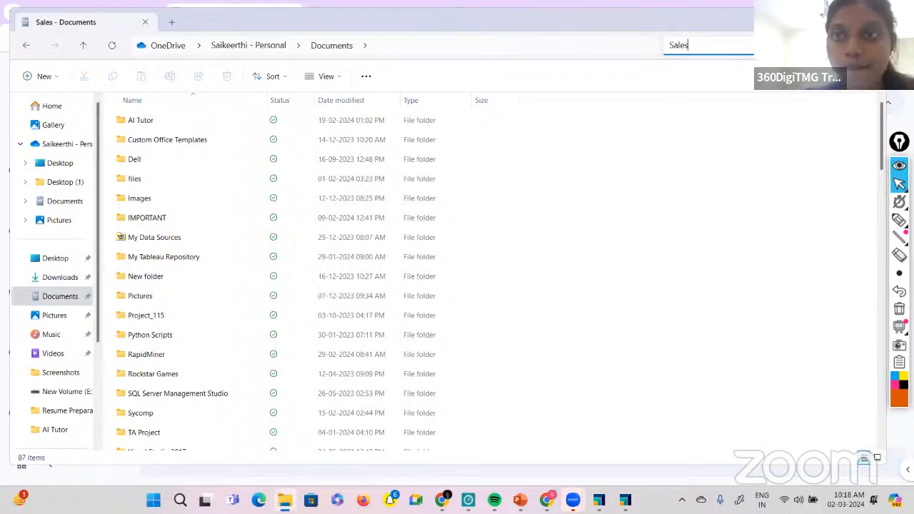
{"action": "type", "text": " pet"}
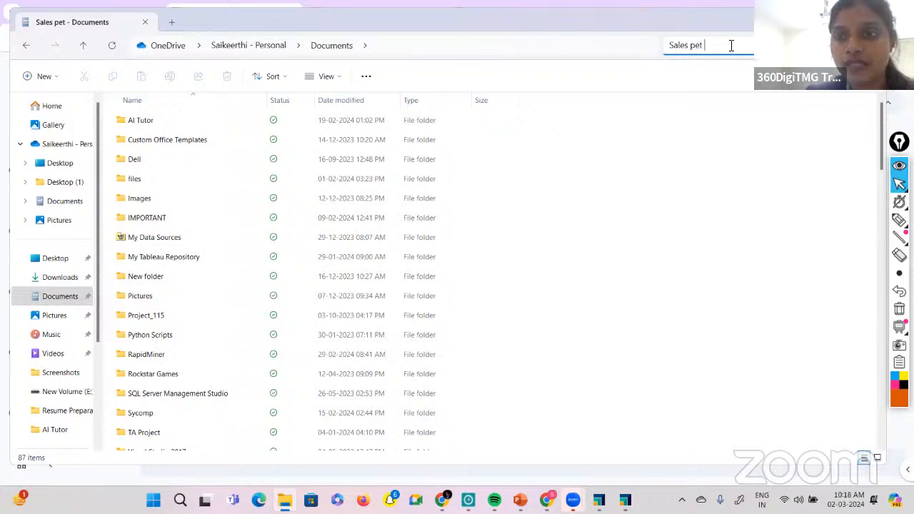
{"action": "key", "text": "BackSpace"}
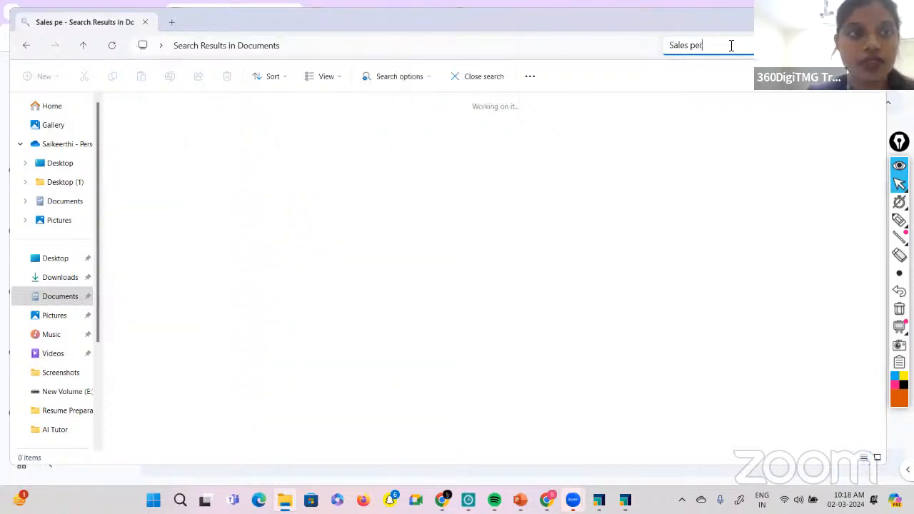
{"action": "type", "text": "r"}
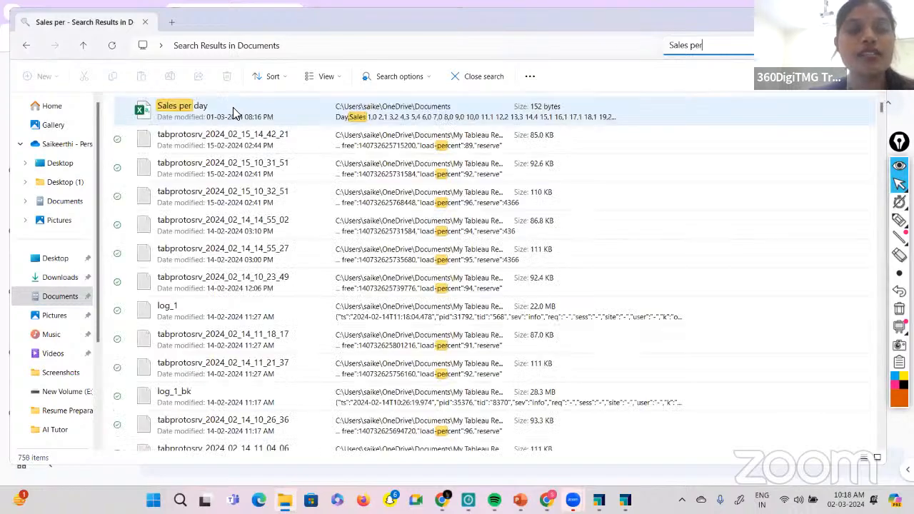
Open the Sales per day file in Excel at full size, highlight its Day and Sales values, and close it.
{"action": "left_click", "coordinate": [236, 115]}
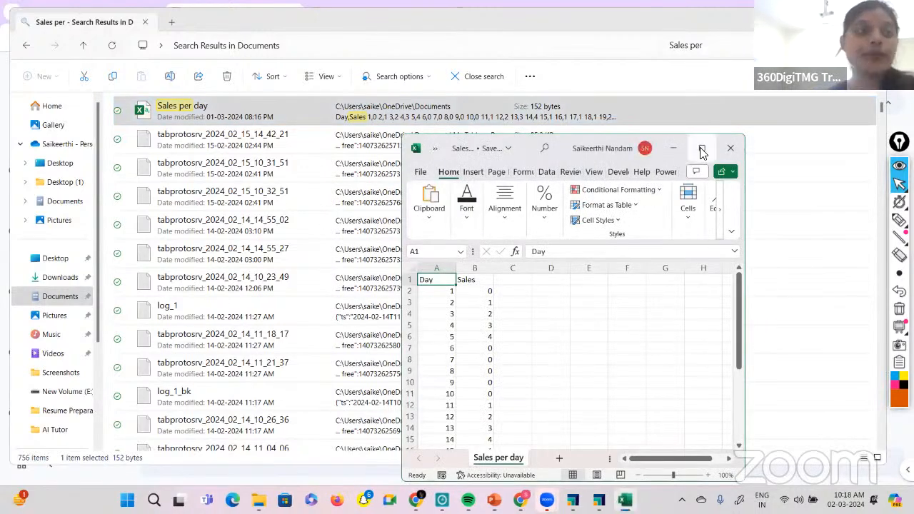
{"action": "left_click", "coordinate": [702, 149]}
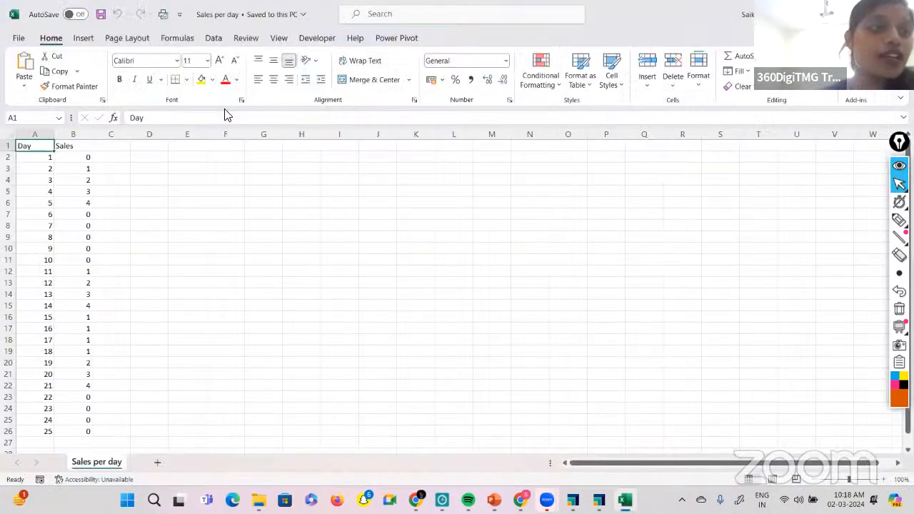
{"action": "left_click", "coordinate": [75, 146]}
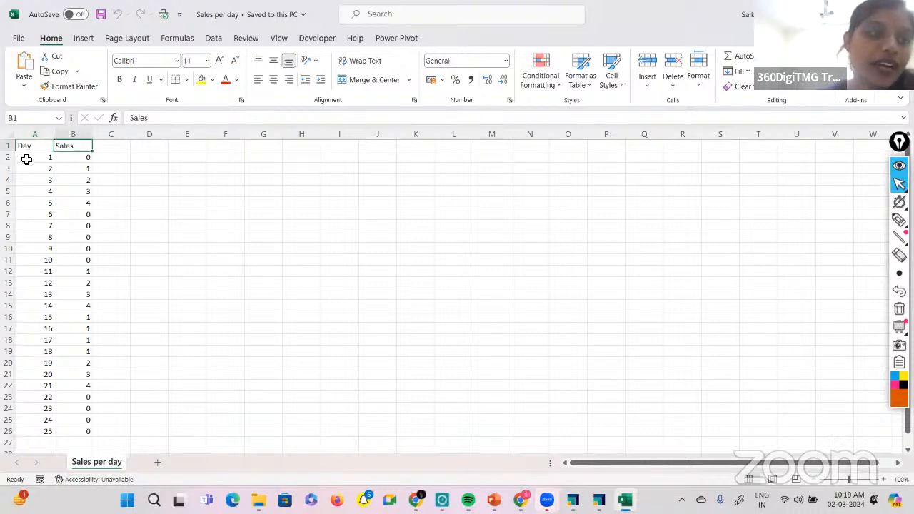
{"action": "left_click_drag", "start_coordinate": [26, 160], "coordinate": [72, 402]}
{"action": "scroll", "coordinate": [71, 163], "scroll_direction": "up", "scroll_amount": 1}
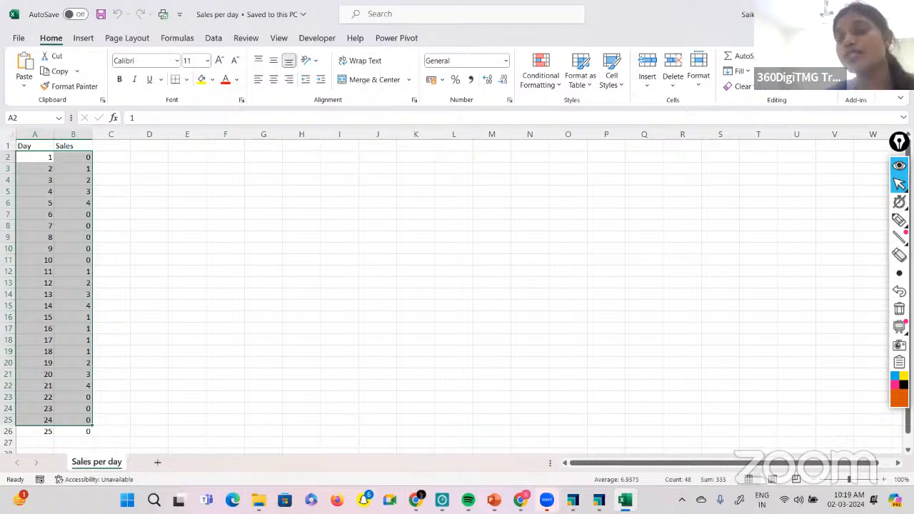
{"action": "key", "text": "alt+F4"}
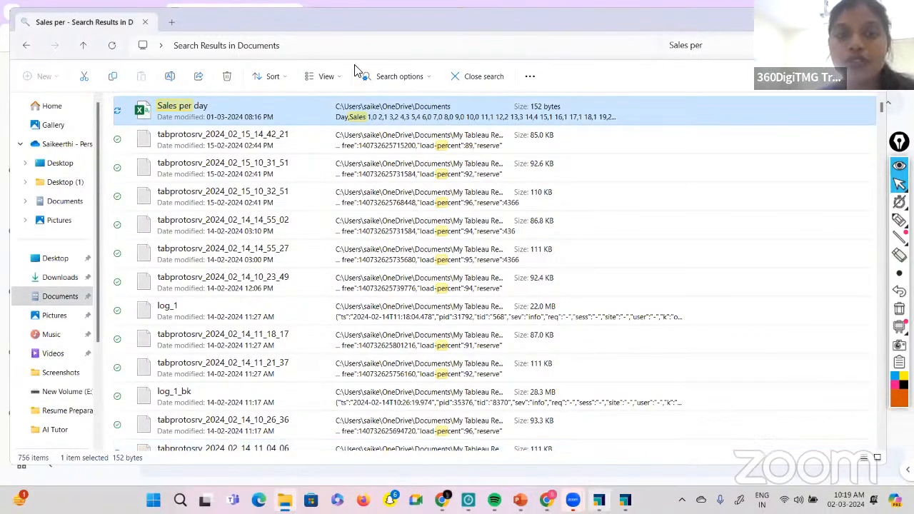
Switch to RapidMiner Studio's Design view and delete the Retrieve Sample - Superstore operator from the process.
{"action": "left_click", "coordinate": [599, 500]}
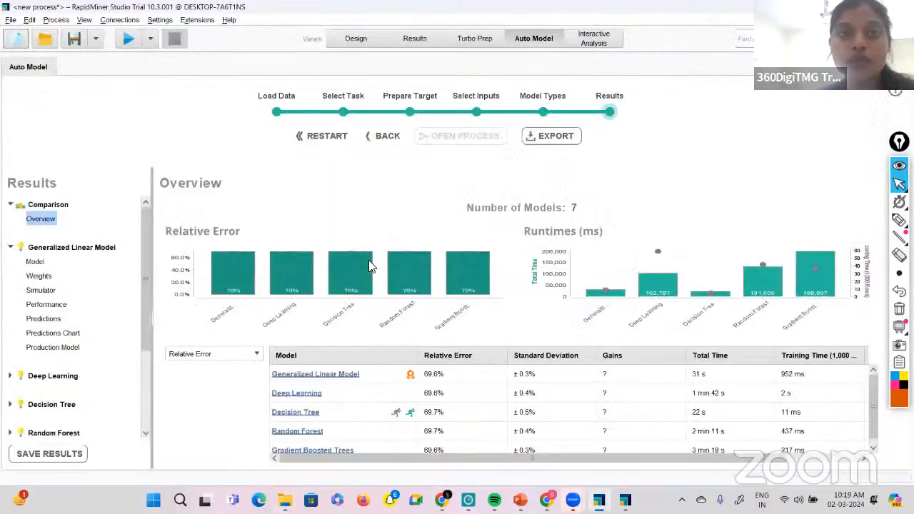
{"action": "left_click", "coordinate": [374, 30]}
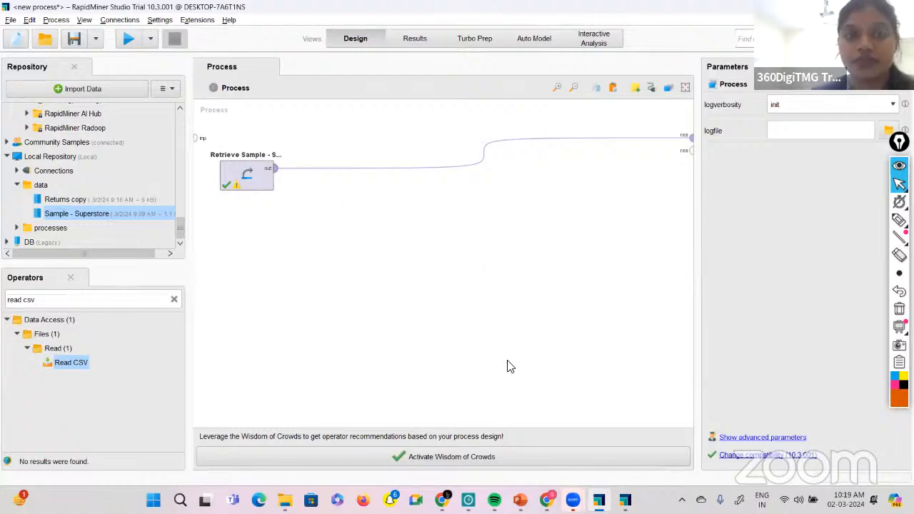
{"action": "left_click", "coordinate": [258, 169]}
{"action": "key", "text": "Delete"}
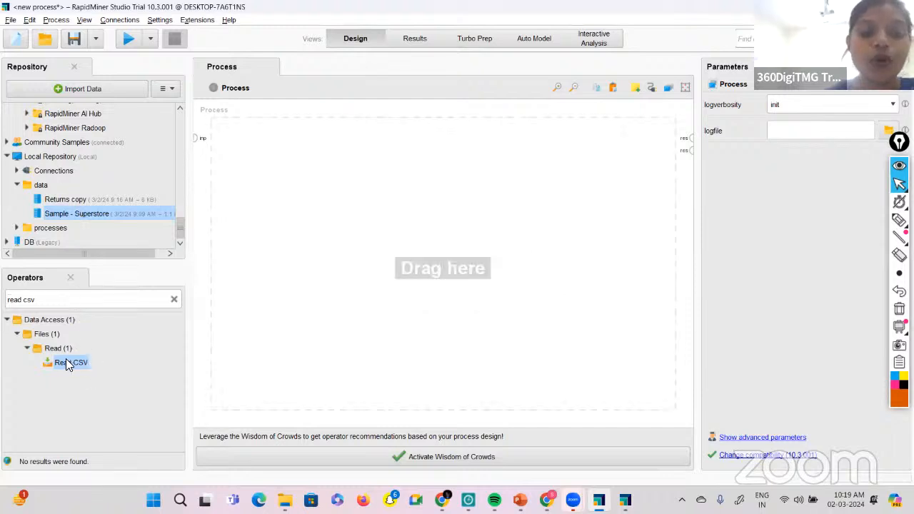
Start a data import from a file on the computer.
{"action": "left_click", "coordinate": [91, 95]}
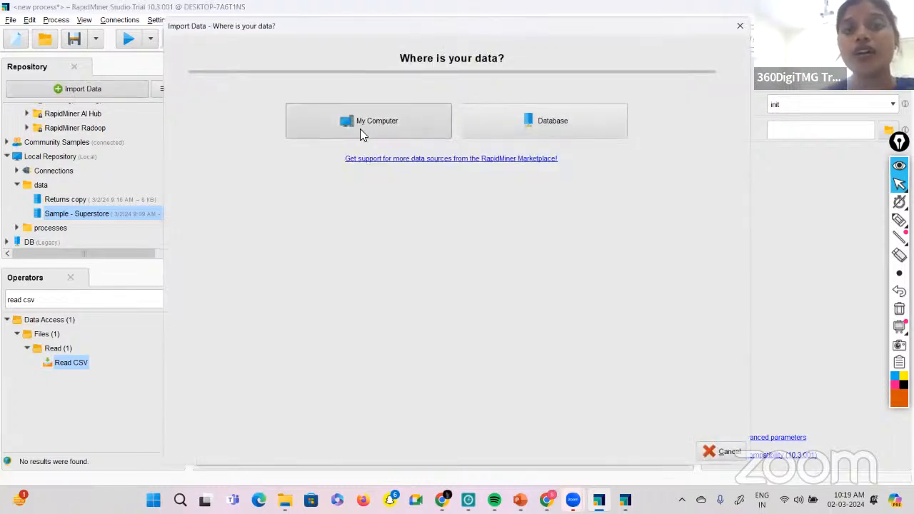
{"action": "left_click", "coordinate": [359, 130]}
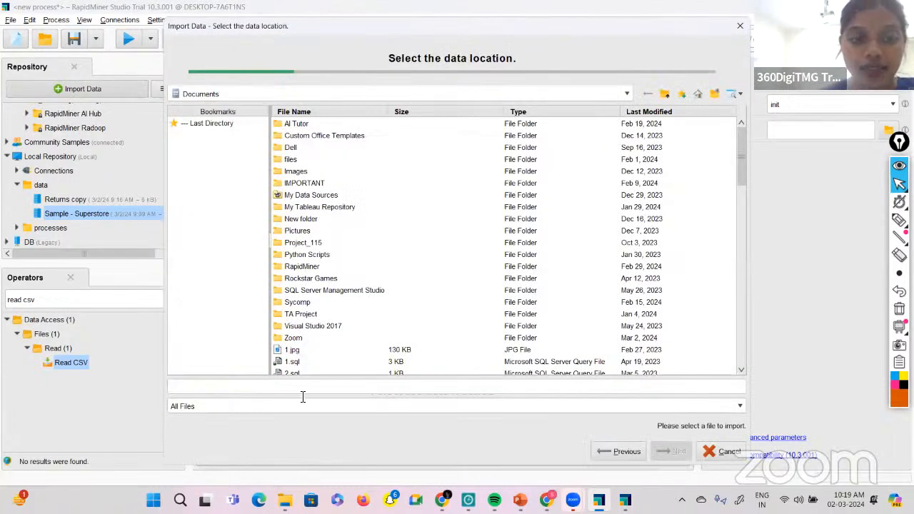
{"action": "left_click", "coordinate": [321, 405]}
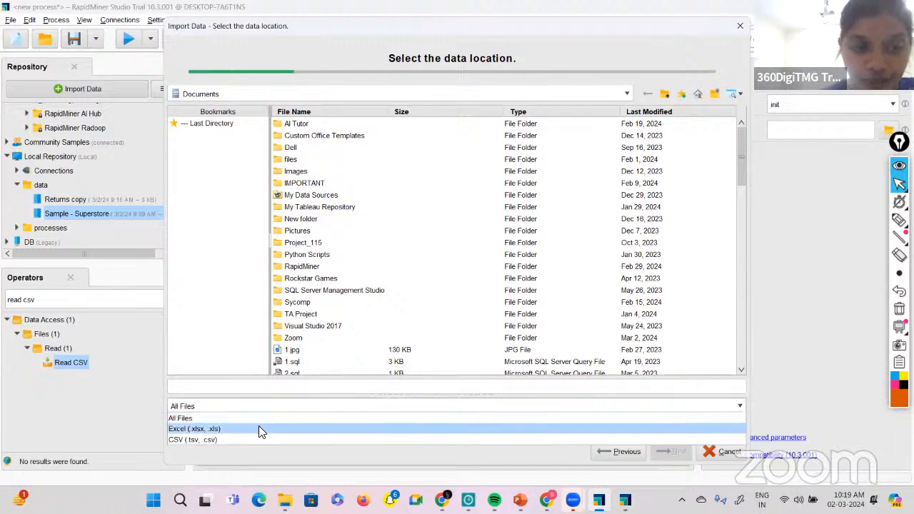
{"action": "left_click", "coordinate": [259, 427]}
{"action": "scroll", "coordinate": [328, 322], "scroll_direction": "down", "scroll_amount": 3}
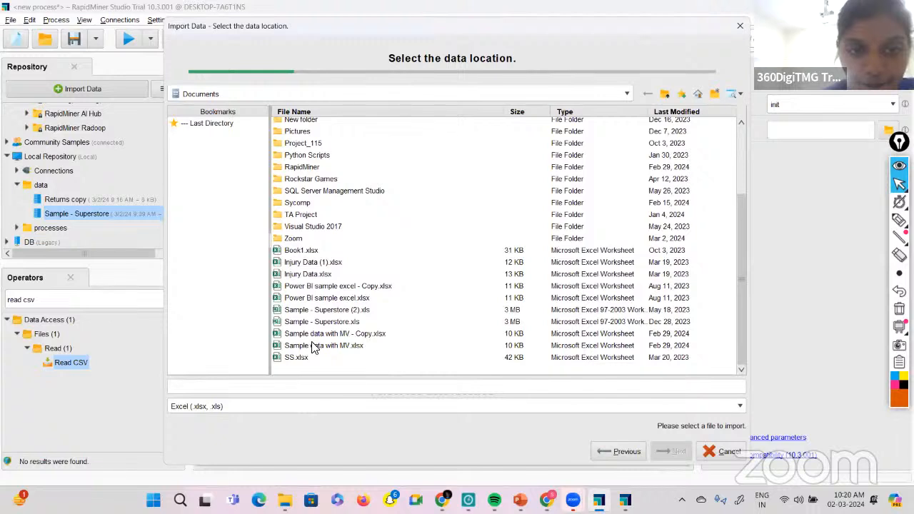
Restrict the file list to CSV (.tsv, .csv) and select Sales per day.csv from Documents for import.
{"action": "left_click", "coordinate": [321, 405]}
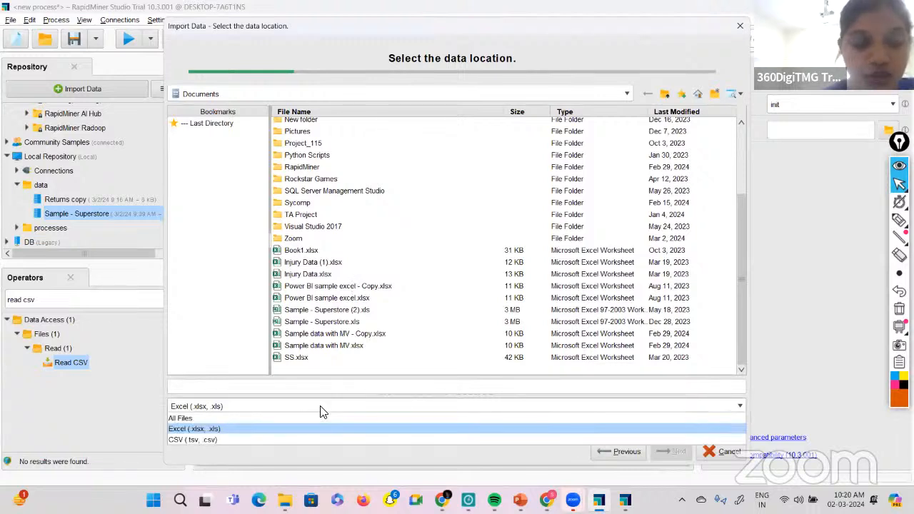
{"action": "left_click", "coordinate": [280, 439]}
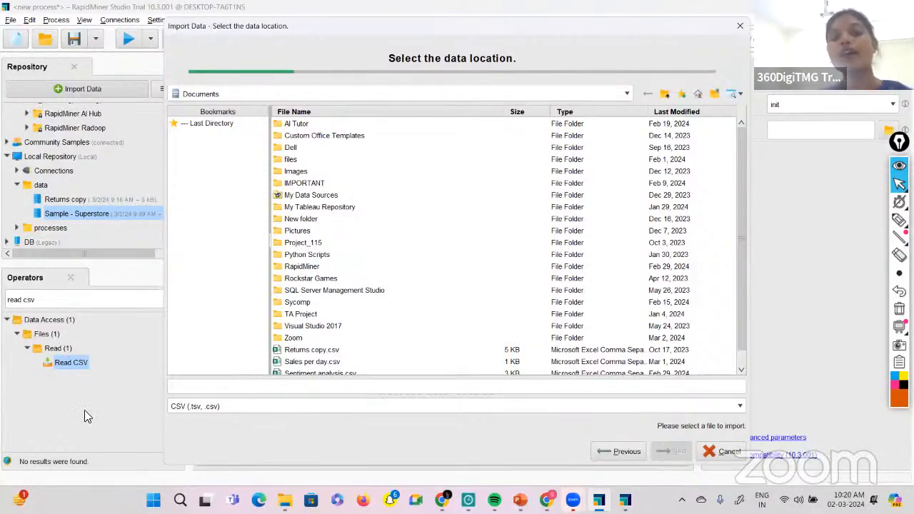
{"action": "scroll", "coordinate": [338, 263], "scroll_direction": "down", "scroll_amount": 1}
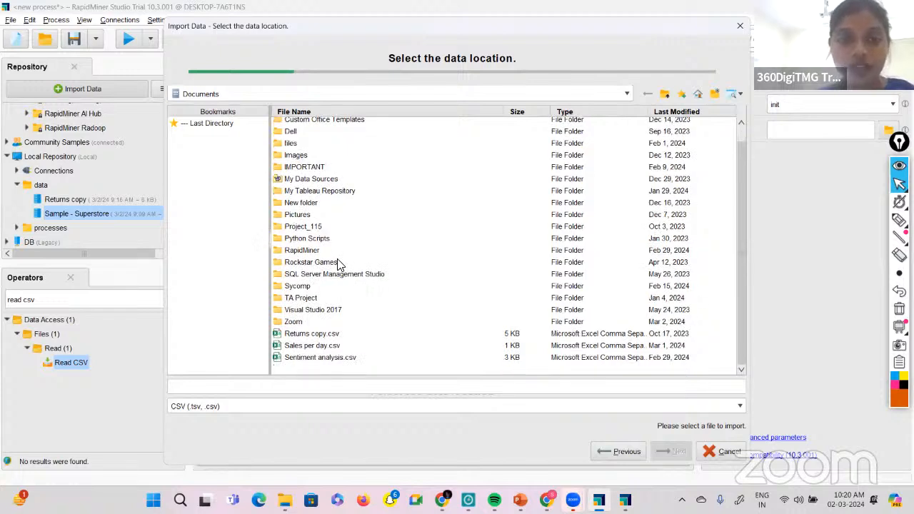
{"action": "left_click", "coordinate": [314, 348]}
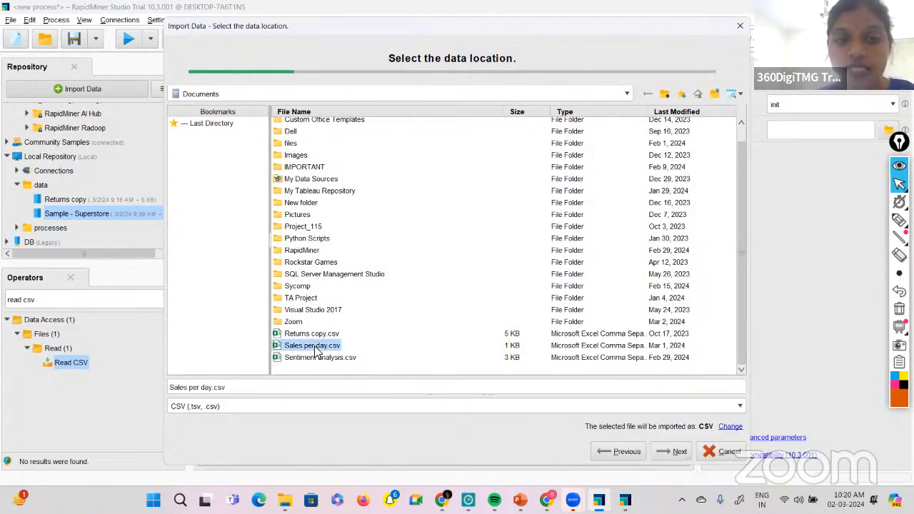
Keep the default data format and integer columns, and store the import as Sales per day in the Local Repository's data folder.
{"action": "left_click", "coordinate": [677, 452]}
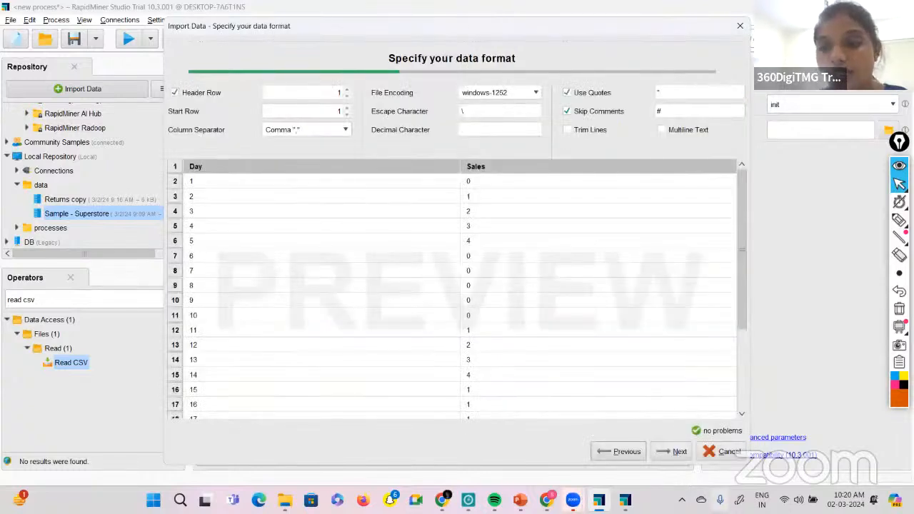
{"action": "left_click", "coordinate": [658, 456]}
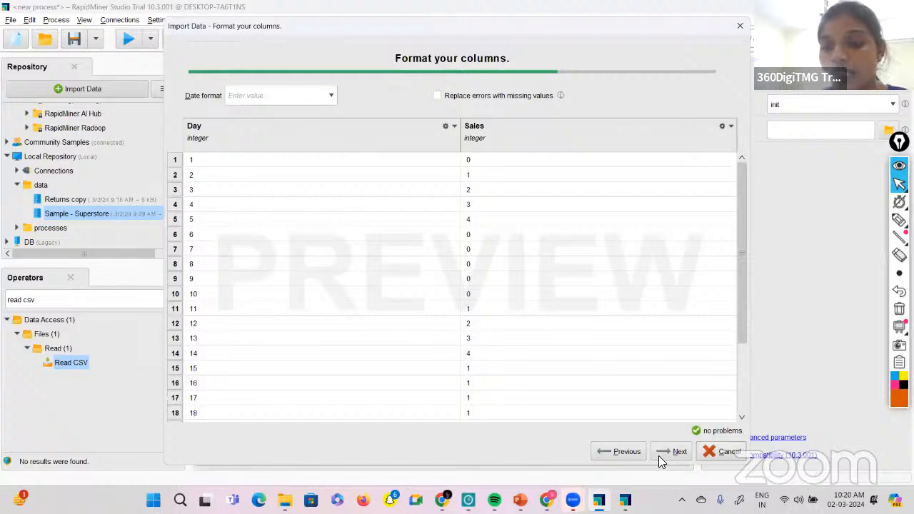
{"action": "left_click", "coordinate": [658, 455]}
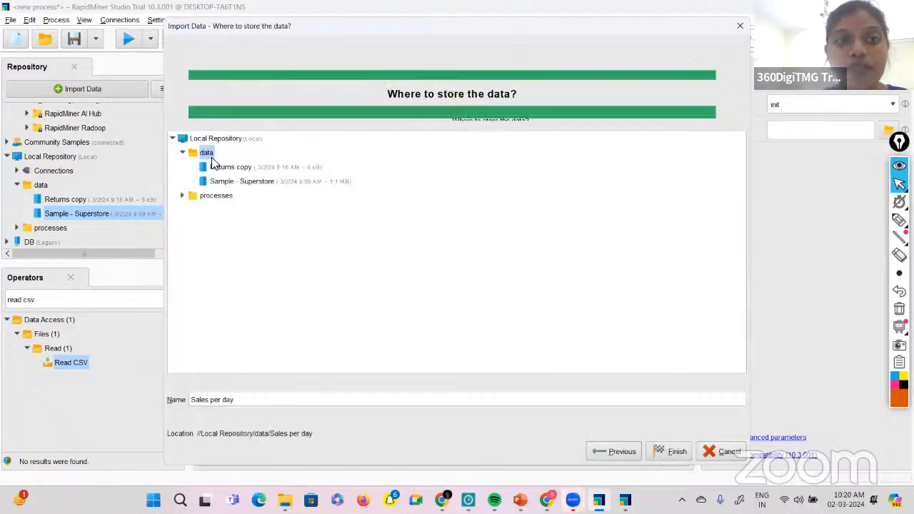
{"action": "left_click", "coordinate": [656, 451]}
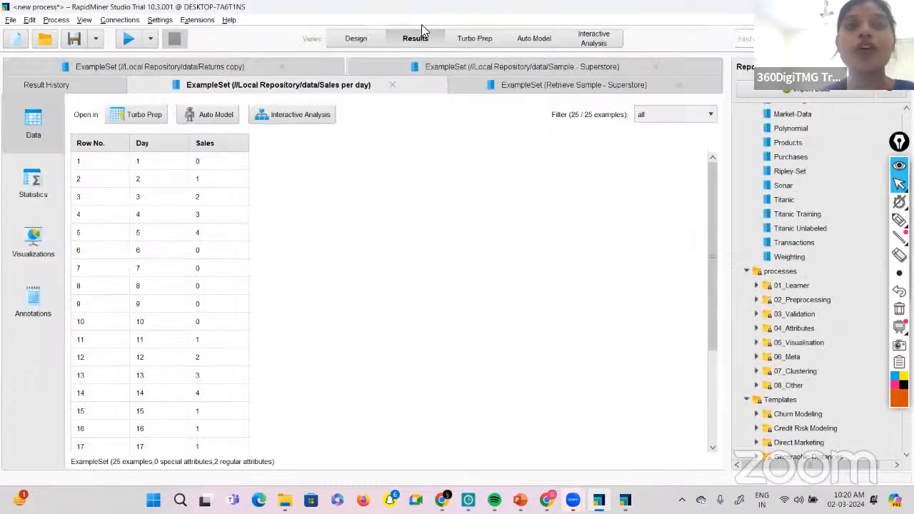
View the Sales per day statistics and set its visualization's plot type to Bar (Horizontal).
{"action": "left_click", "coordinate": [50, 196]}
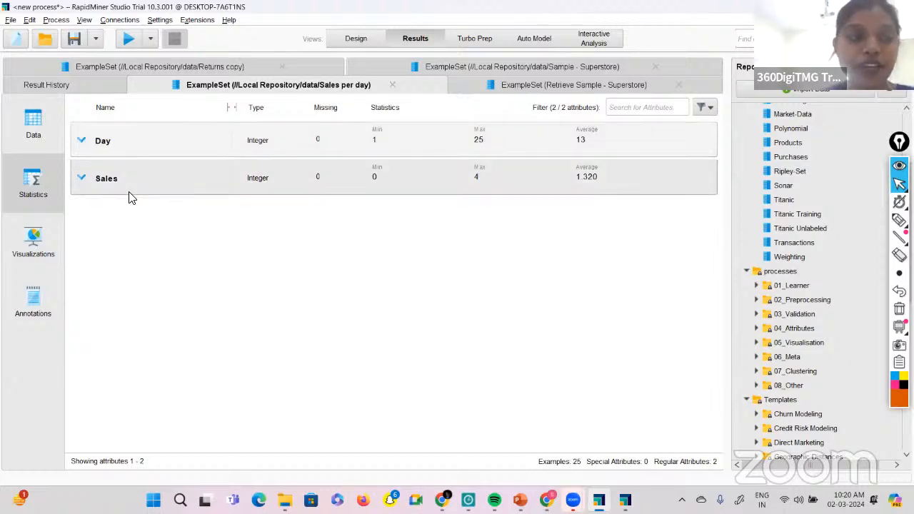
{"action": "left_click", "coordinate": [56, 240]}
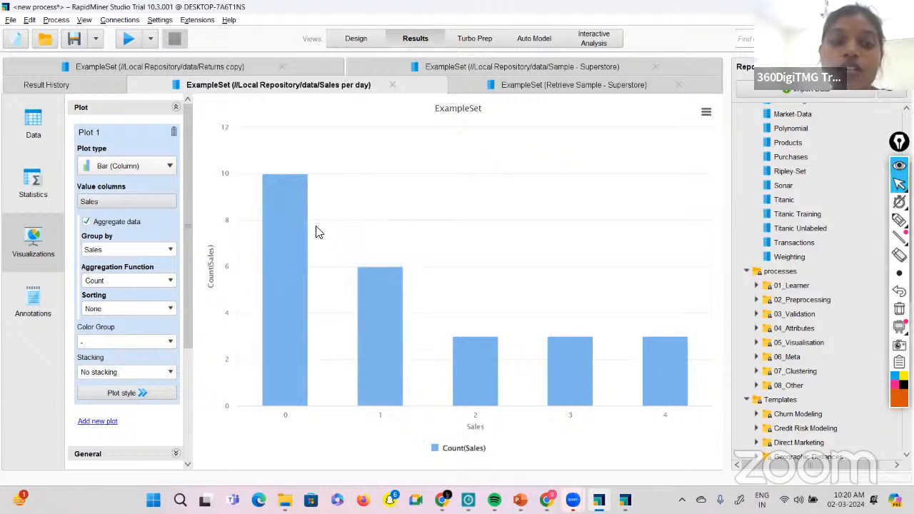
{"action": "left_click", "coordinate": [170, 166]}
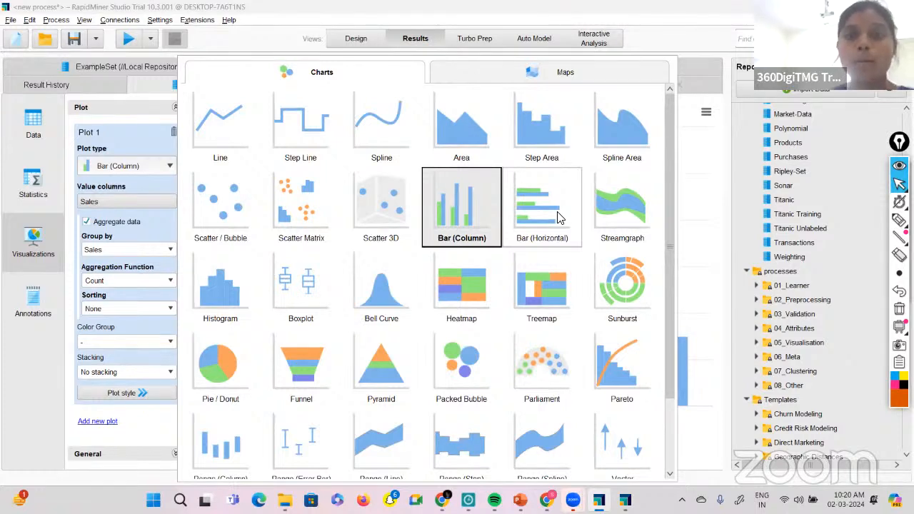
{"action": "left_click", "coordinate": [559, 217]}
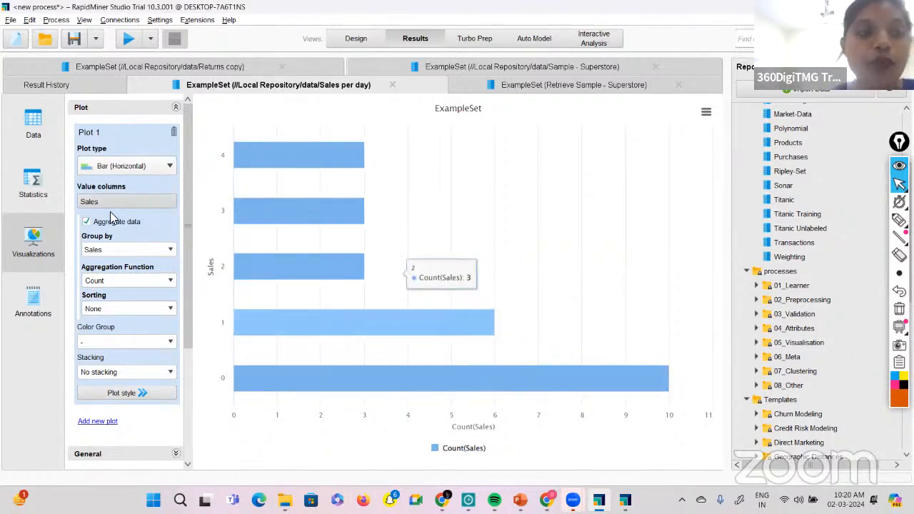
Change the Sales per day plot type to Bar (Column) and inspect the count for each Sales value from 0 to 4.
{"action": "left_click", "coordinate": [168, 166]}
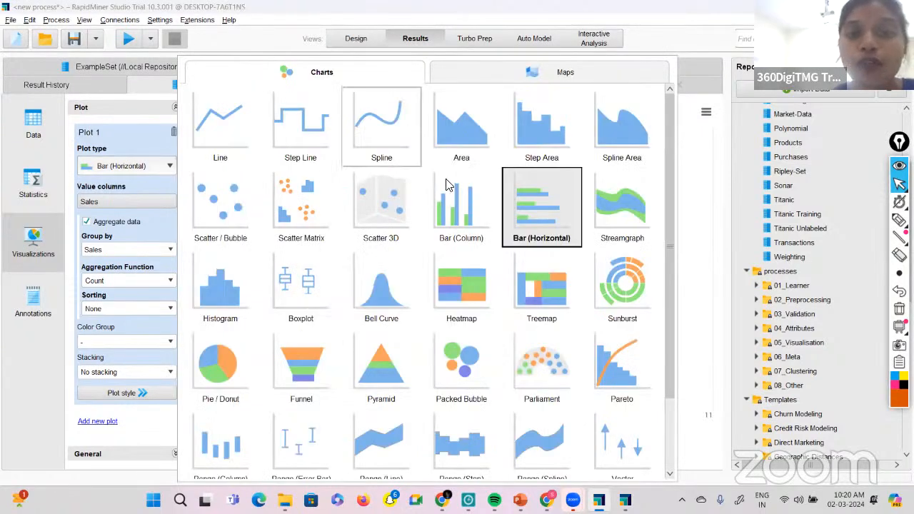
{"action": "left_click", "coordinate": [444, 197]}
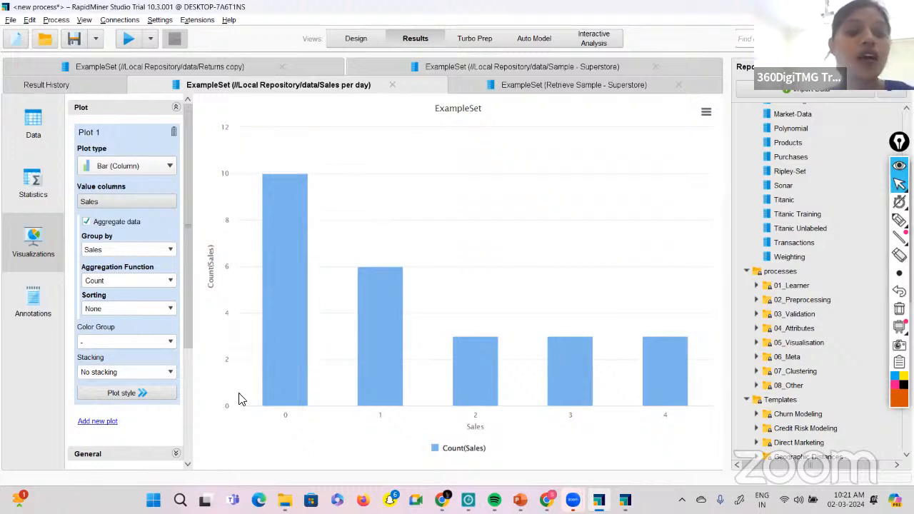
{"action": "mouse_move", "coordinate": [295, 359]}
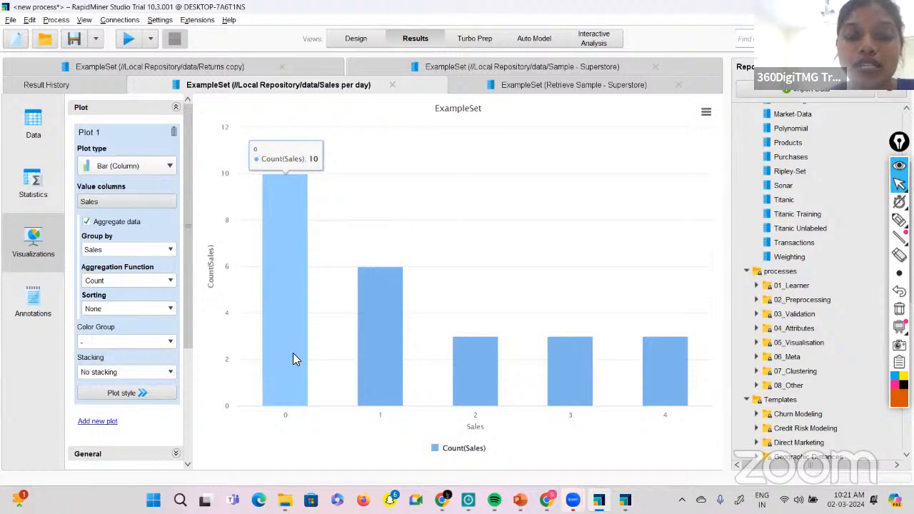
{"action": "mouse_move", "coordinate": [380, 368]}
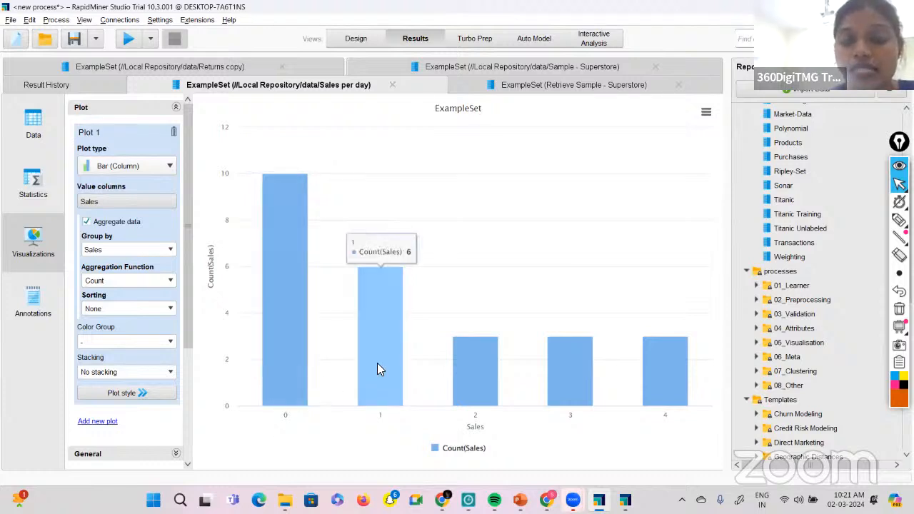
{"action": "mouse_move", "coordinate": [476, 382]}
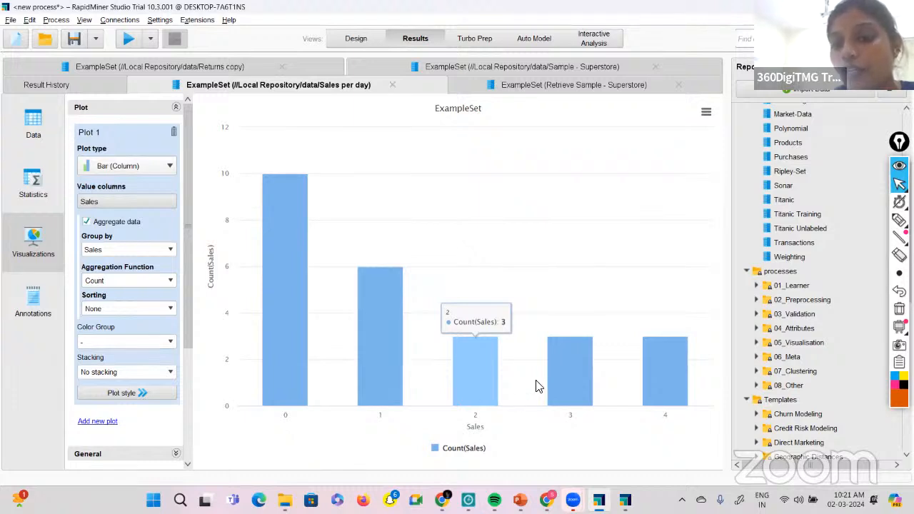
{"action": "mouse_move", "coordinate": [556, 380]}
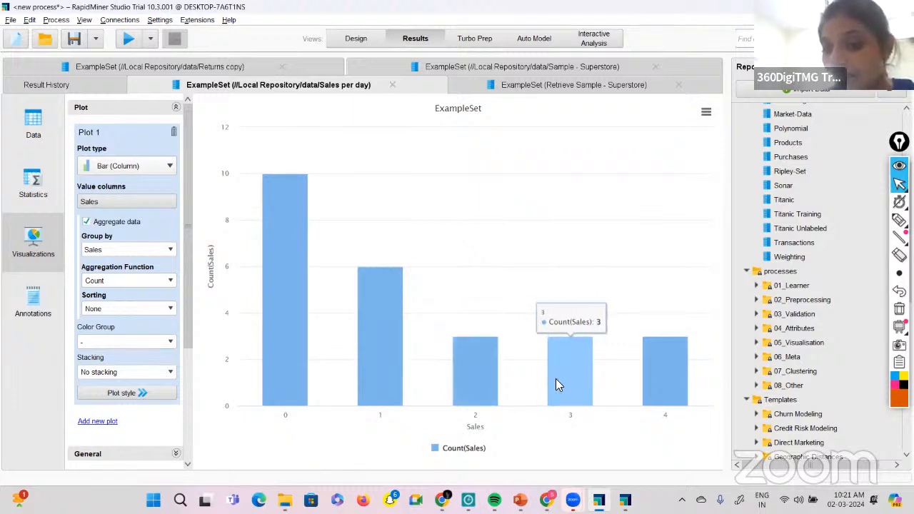
{"action": "mouse_move", "coordinate": [651, 371]}
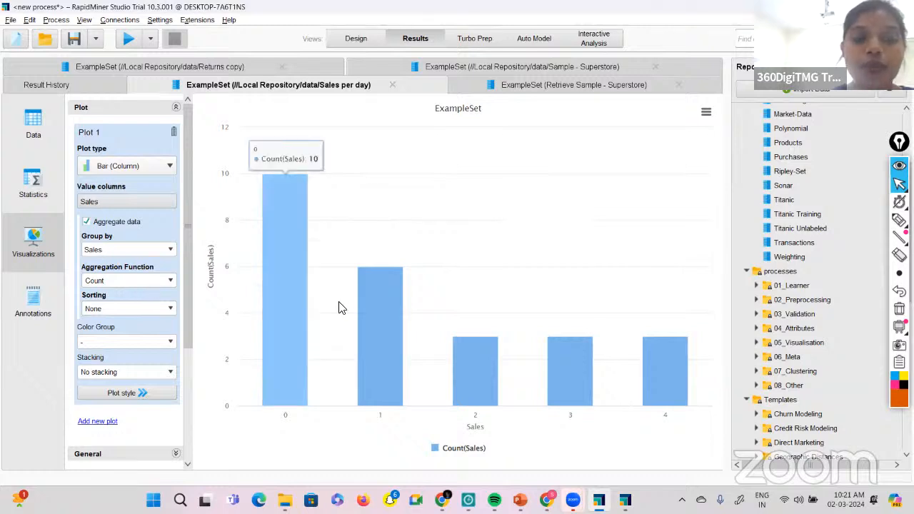
Review the plot configuration options and change the Sales per day plot type to Histogram.
{"action": "scroll", "coordinate": [138, 346], "scroll_direction": "down", "scroll_amount": 3}
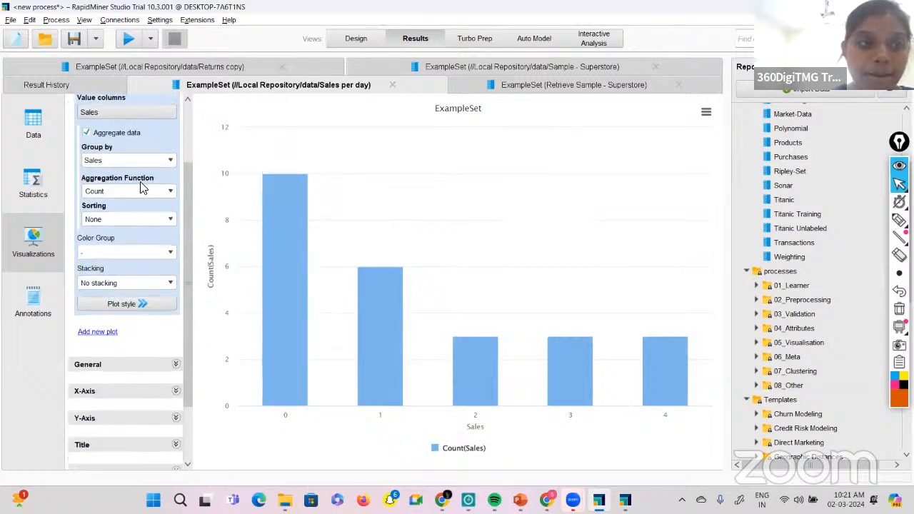
{"action": "scroll", "coordinate": [135, 162], "scroll_direction": "down", "scroll_amount": 3}
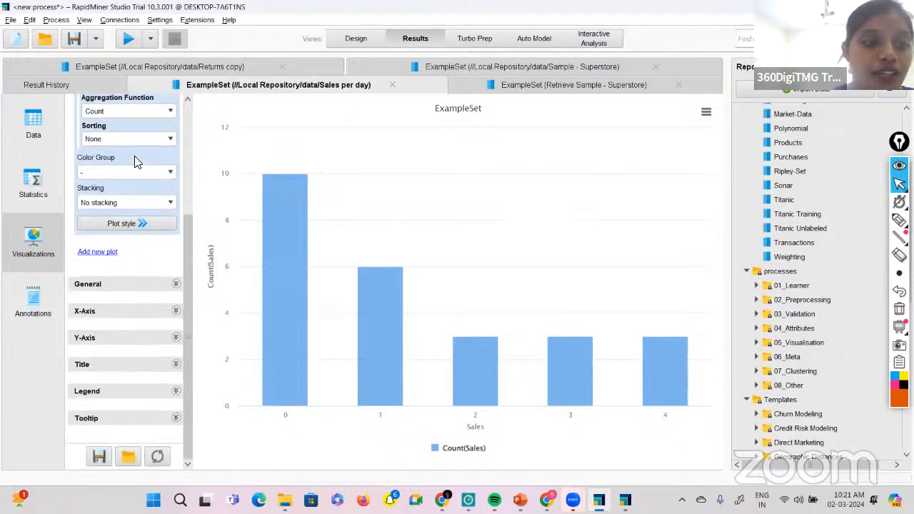
{"action": "scroll", "coordinate": [139, 265], "scroll_direction": "up", "scroll_amount": 6}
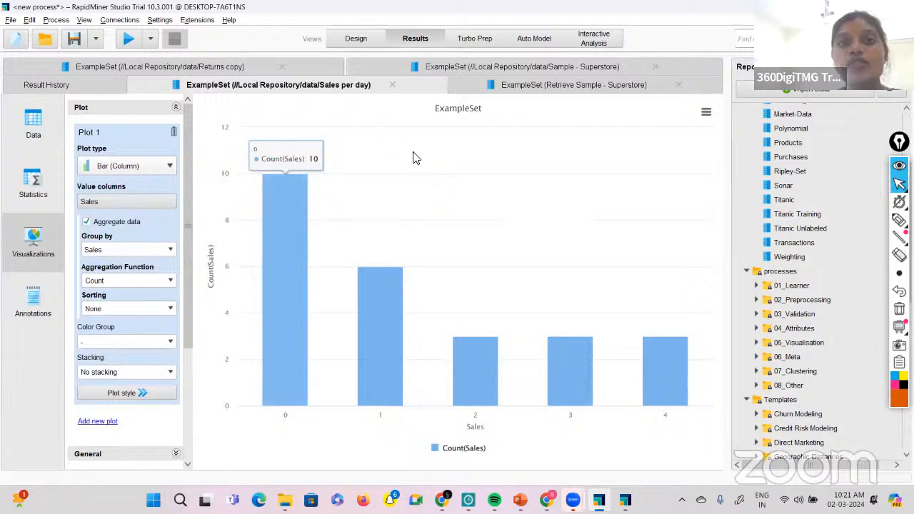
{"action": "left_click", "coordinate": [167, 168]}
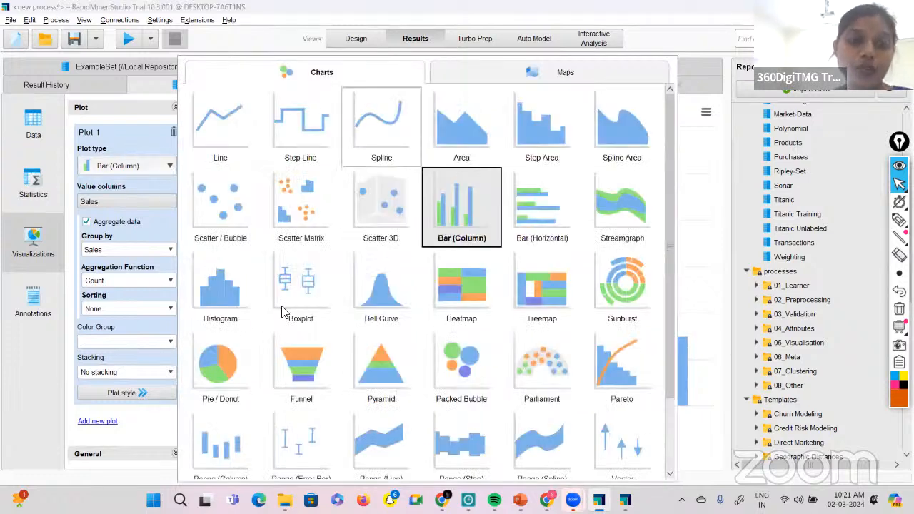
{"action": "left_click", "coordinate": [243, 289]}
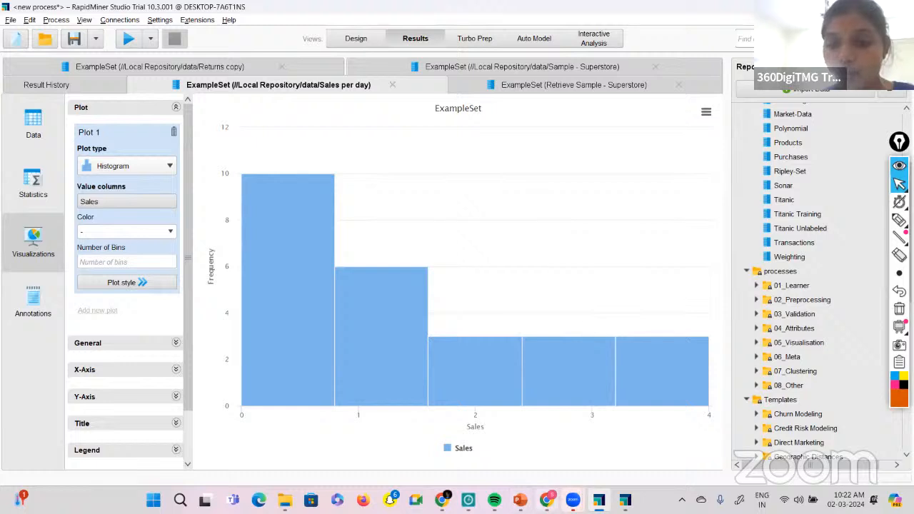
Switch to the Data Science Mindmap in the browser and expand its Probability node.
{"action": "key", "text": "alt+Tab"}
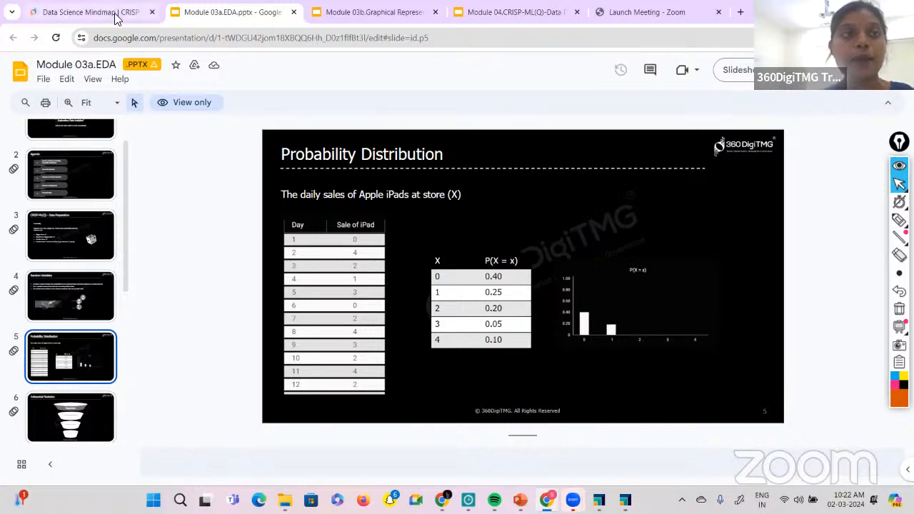
{"action": "left_click", "coordinate": [92, 8]}
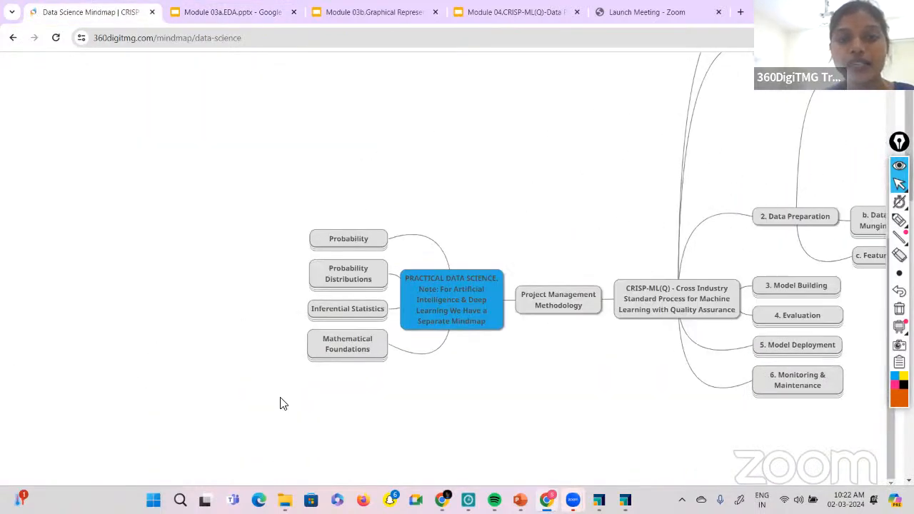
{"action": "left_click", "coordinate": [340, 247]}
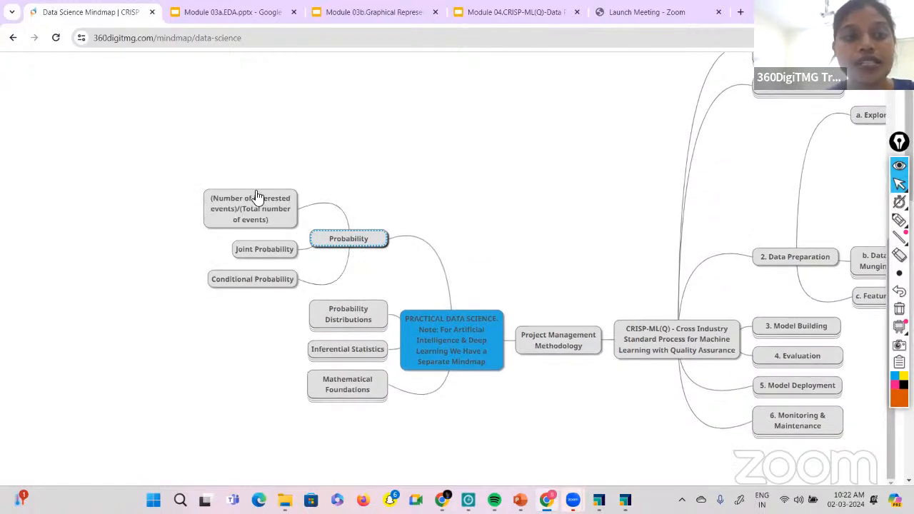
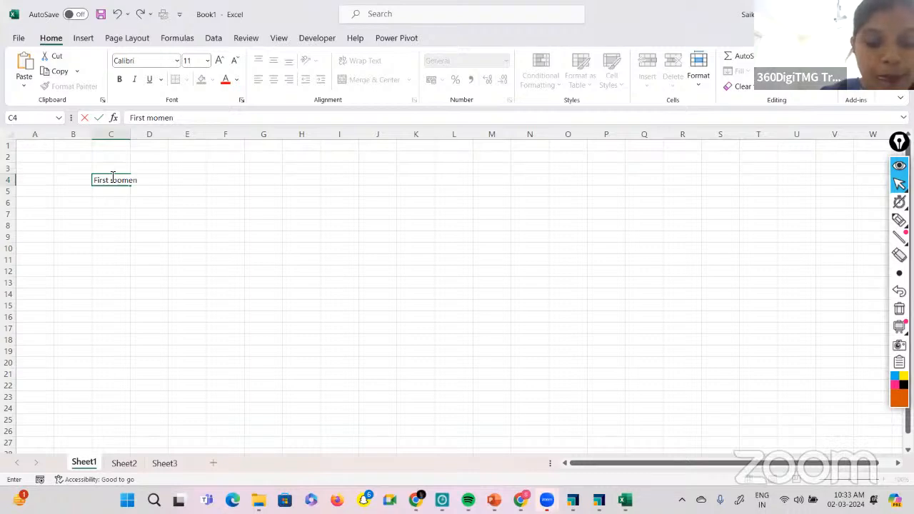
Enter the heading "First moment business decisions" in C4 and list mean, median and mode in C6:C8.
{"action": "type", "text": "t business d"}
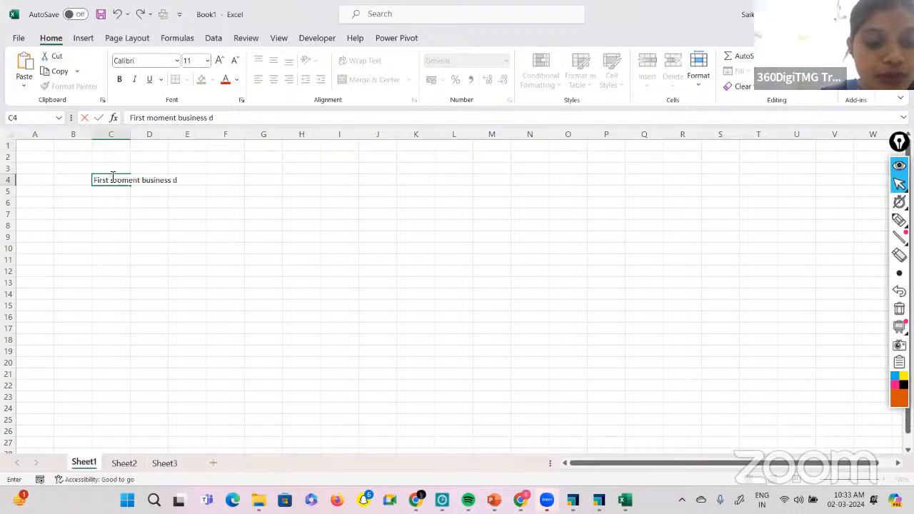
{"action": "type", "text": "ecisions"}
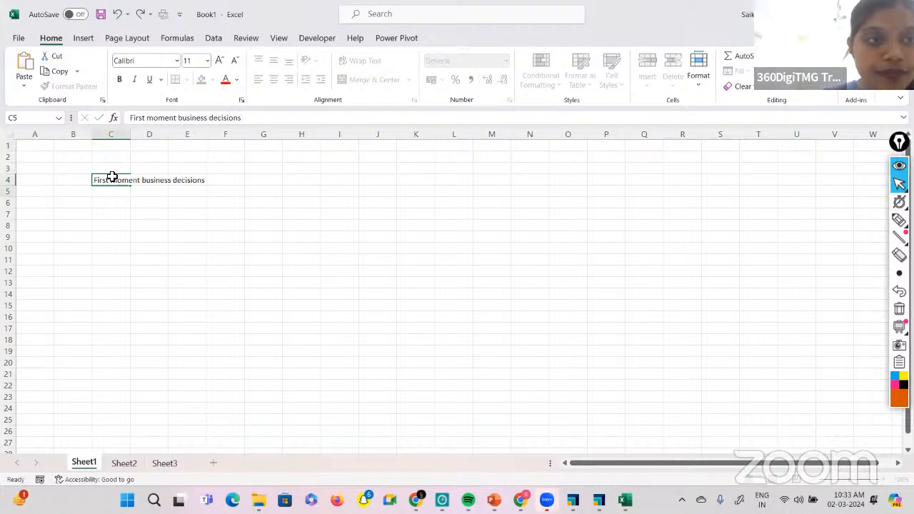
{"action": "key", "text": "Return"}
{"action": "key", "text": "Return"}
{"action": "type", "text": "mean"}
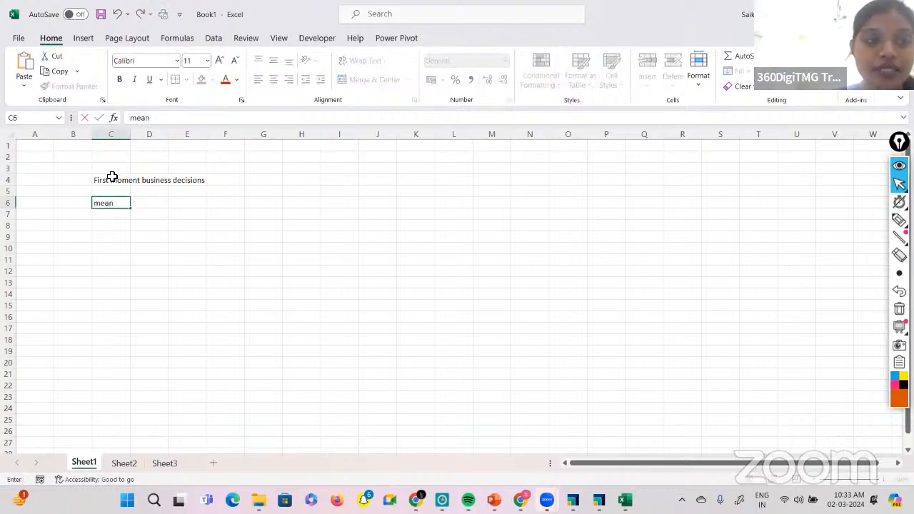
{"action": "key", "text": "Return"}
{"action": "type", "text": "median"}
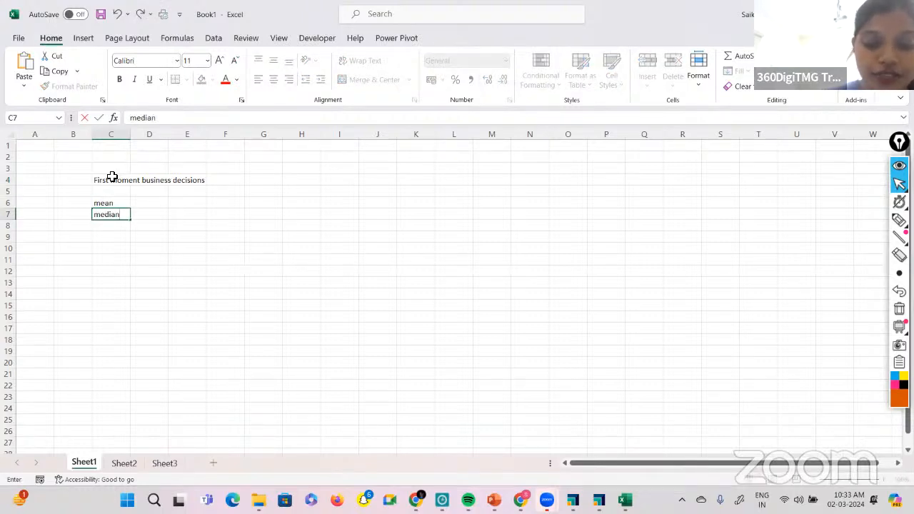
{"action": "key", "text": "Return"}
{"action": "type", "text": "mode"}
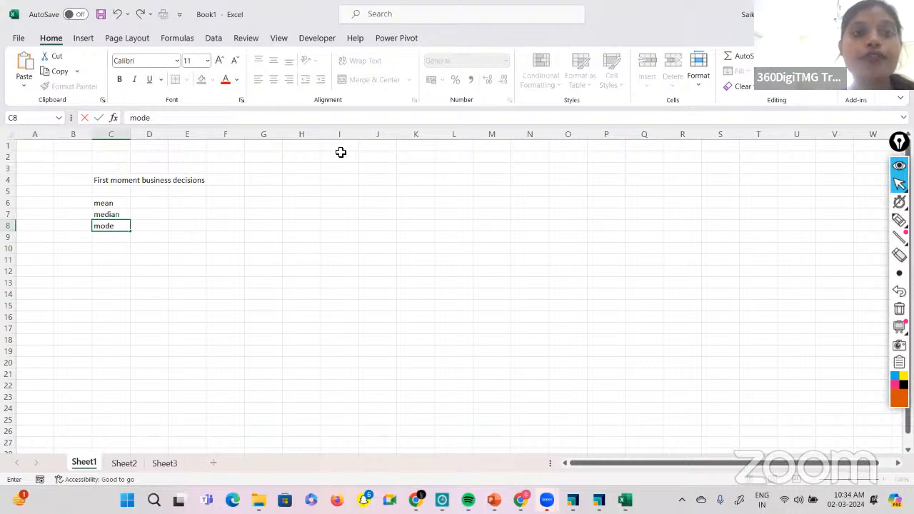
Create a column headed "Dataset A" in I1 with the values 1 through 5 in I2:I6.
{"action": "left_click", "coordinate": [342, 149]}
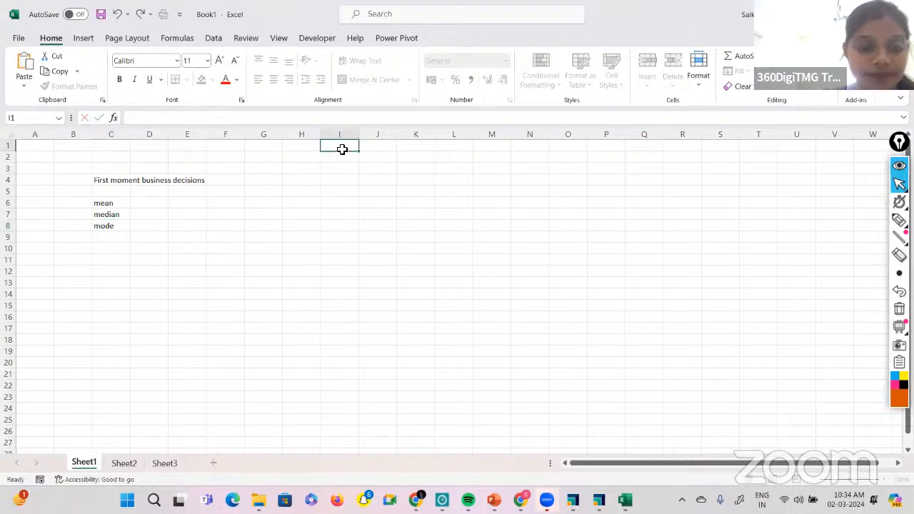
{"action": "type", "text": "Data"}
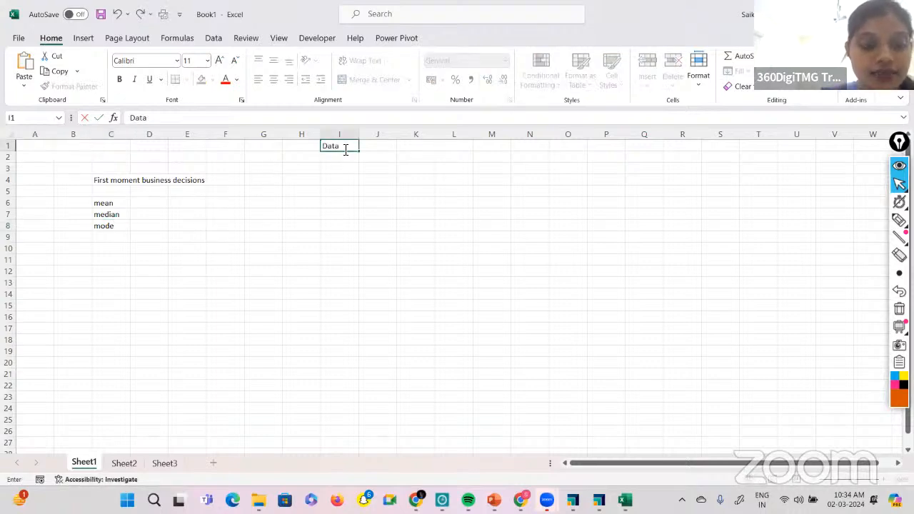
{"action": "type", "text": "set A"}
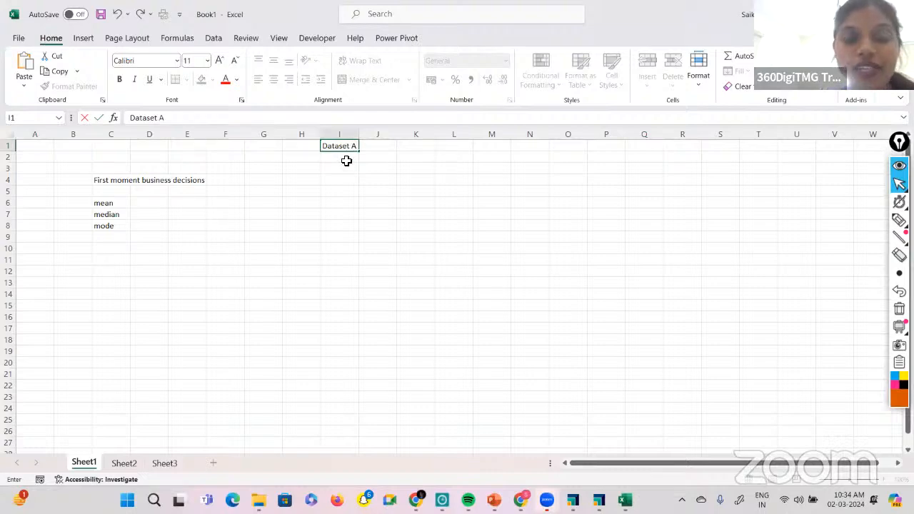
{"action": "key", "text": "Return"}
{"action": "type", "text": "1"}
{"action": "key", "text": "Return"}
{"action": "type", "text": "2"}
{"action": "key", "text": "Return"}
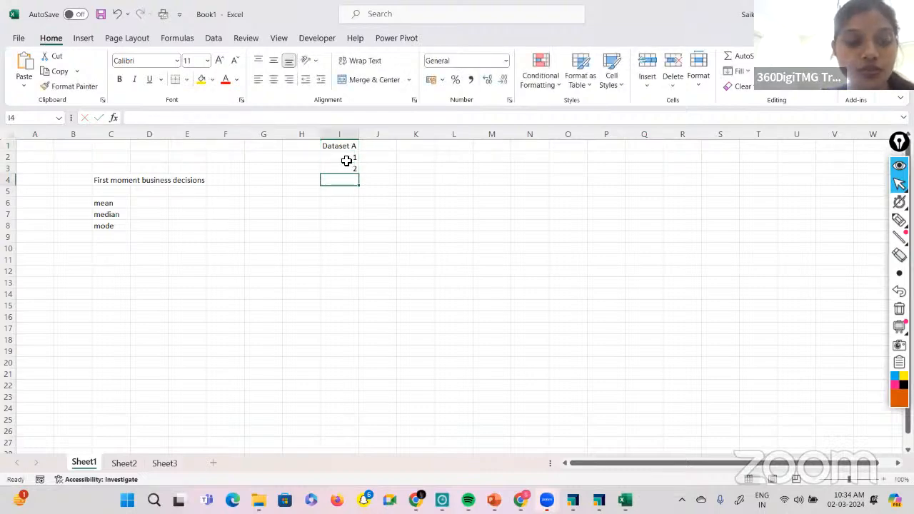
{"action": "key", "text": "Return"}
{"action": "type", "text": "3"}
{"action": "key", "text": "Up"}
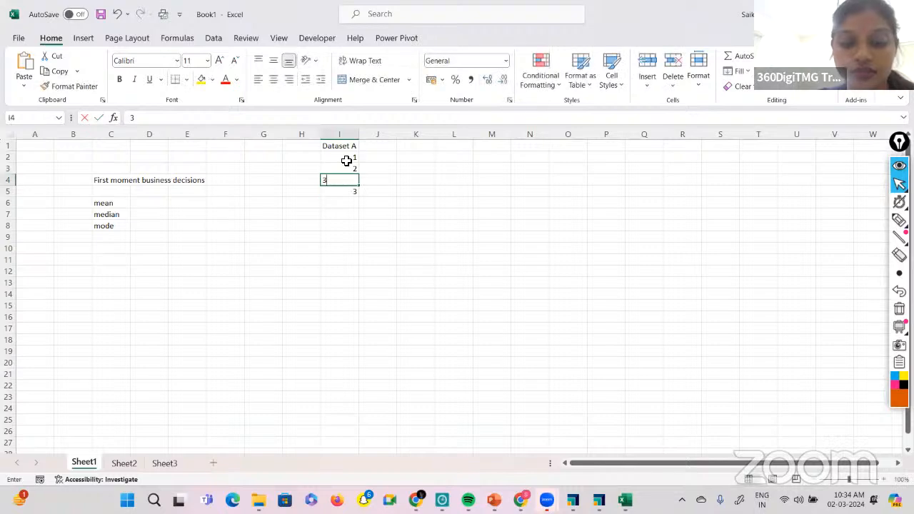
{"action": "type", "text": "3"}
{"action": "key", "text": "Return"}
{"action": "type", "text": "4"}
{"action": "key", "text": "Return"}
{"action": "type", "text": "5"}
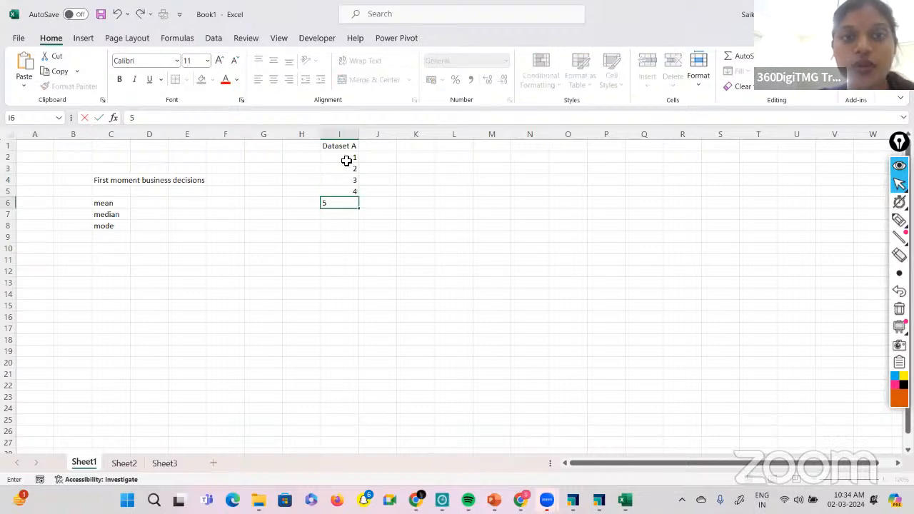
{"action": "left_click", "coordinate": [443, 236]}
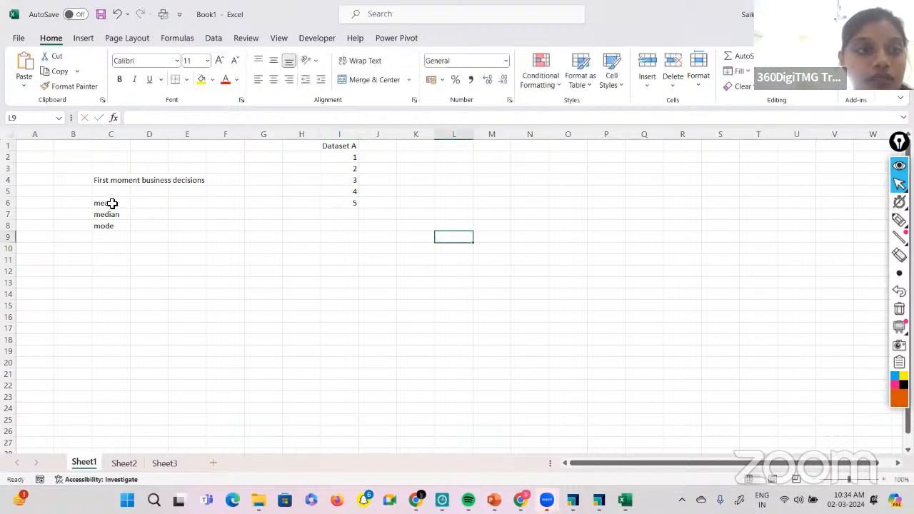
Move the mean, median and mode labels down from C6:C8 to C9:C11.
{"action": "left_click_drag", "start_coordinate": [107, 203], "coordinate": [118, 230]}
{"action": "key", "text": "ctrl+c"}
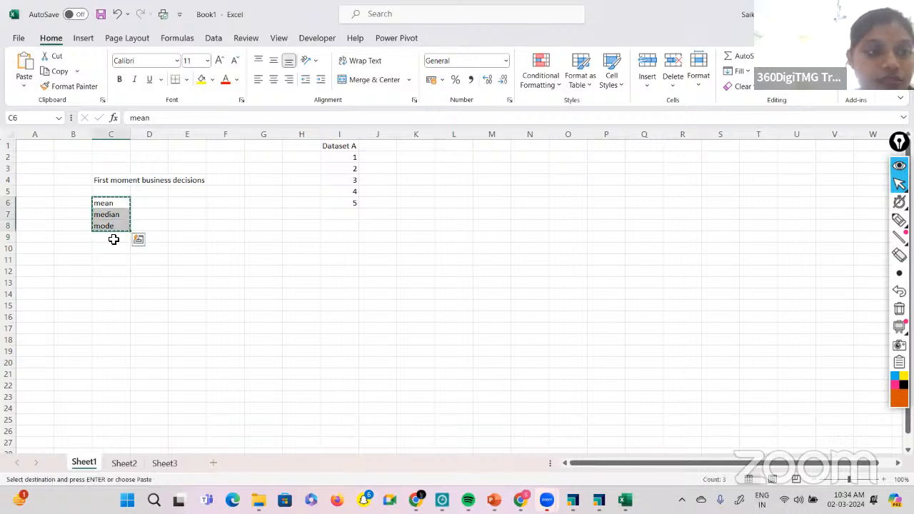
{"action": "left_click", "coordinate": [112, 238]}
{"action": "type", "text": "v"}
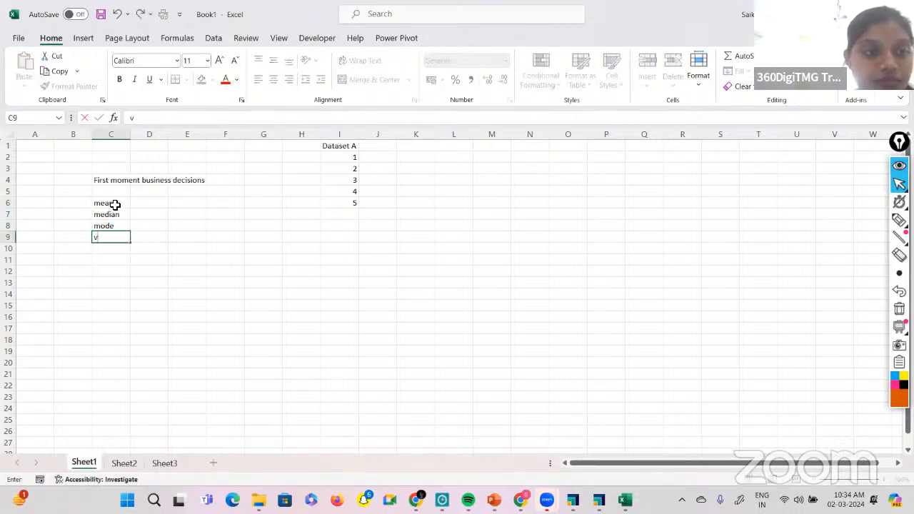
{"action": "left_click_drag", "start_coordinate": [115, 204], "coordinate": [125, 275]}
{"action": "key", "text": "ctrl+c"}
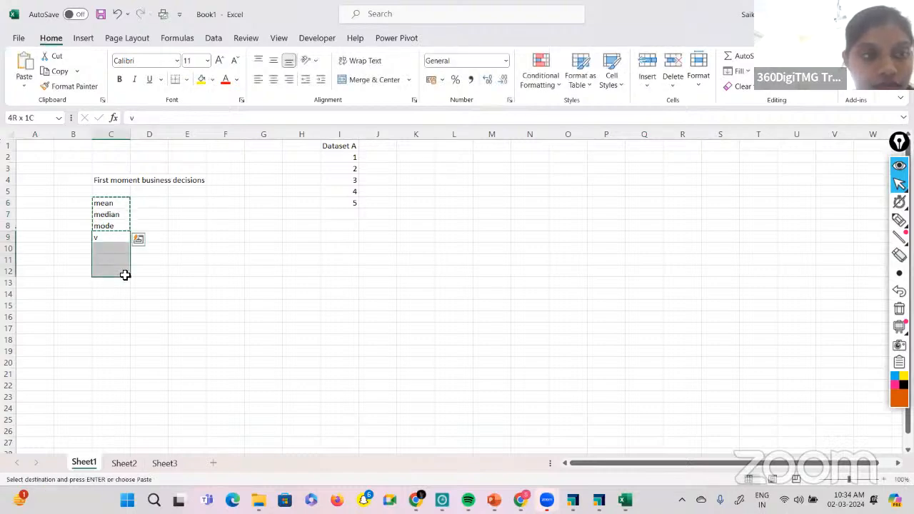
{"action": "key", "text": "ctrl+v"}
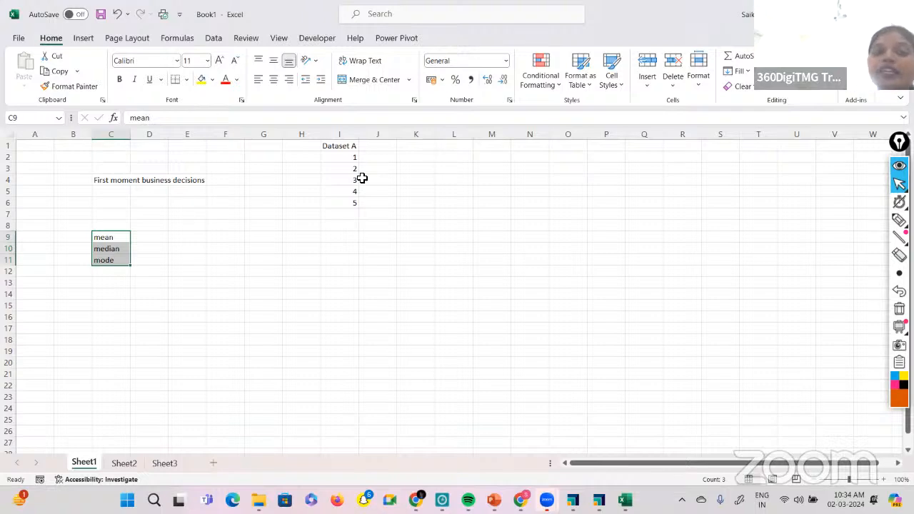
Highlight the Dataset A values and handwrite an underlined "mean =" with the annotation pen on the empty area below.
{"action": "left_click_drag", "start_coordinate": [347, 158], "coordinate": [349, 202]}
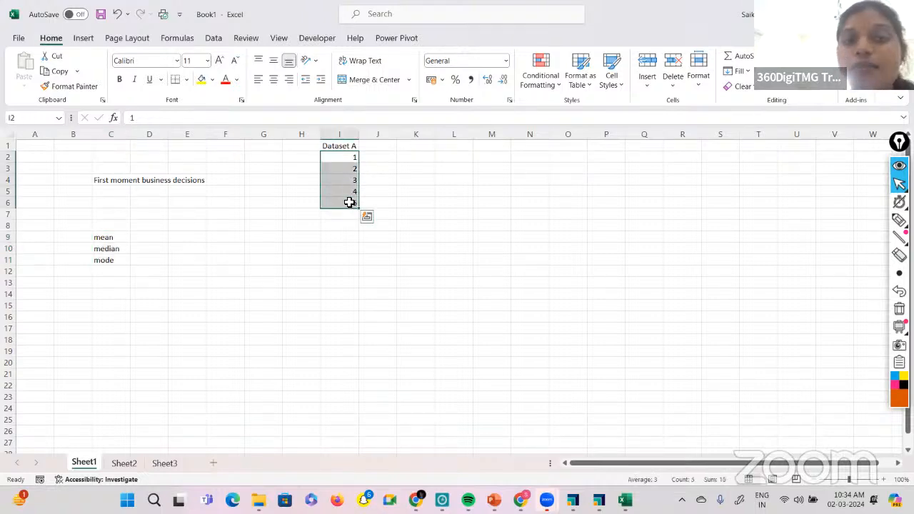
{"action": "left_click", "coordinate": [898, 222]}
{"action": "left_click", "coordinate": [843, 221]}
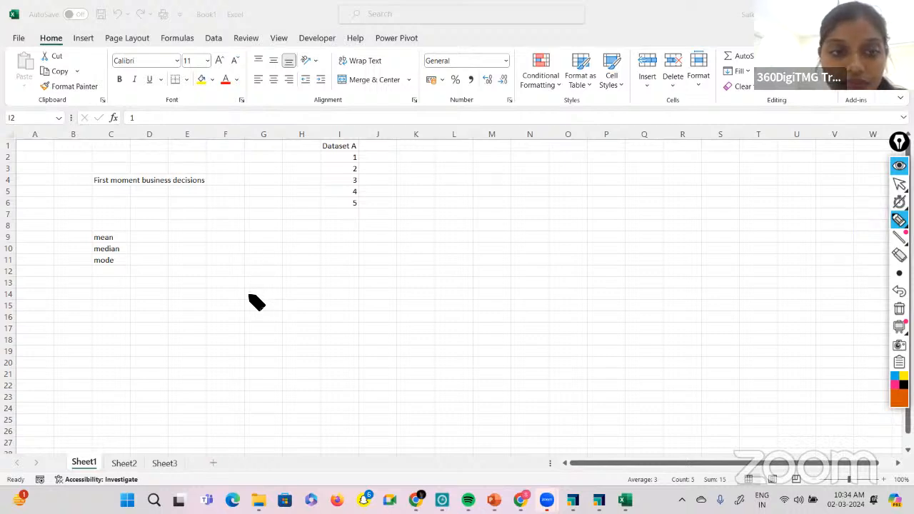
{"action": "left_click_drag", "start_coordinate": [248, 294], "coordinate": [293, 287]}
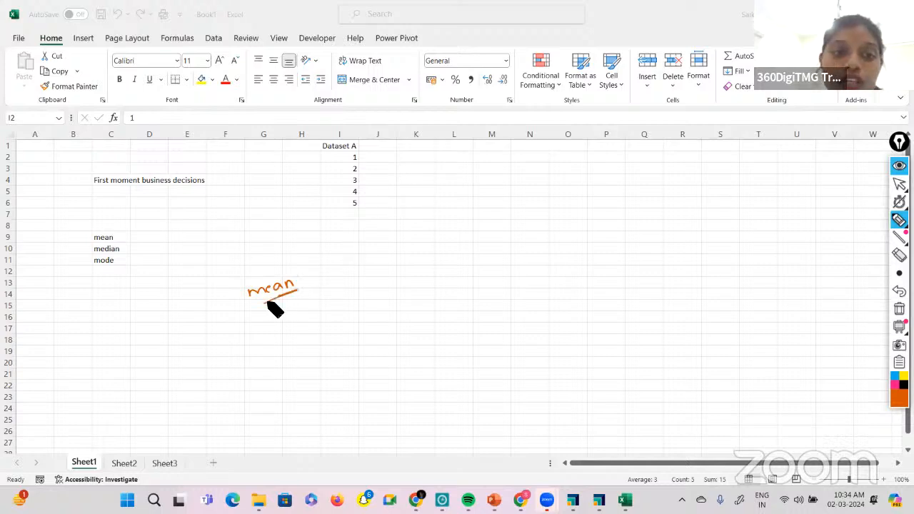
{"action": "left_click_drag", "start_coordinate": [300, 279], "coordinate": [308, 277]}
{"action": "left_click_drag", "start_coordinate": [301, 283], "coordinate": [308, 282]}
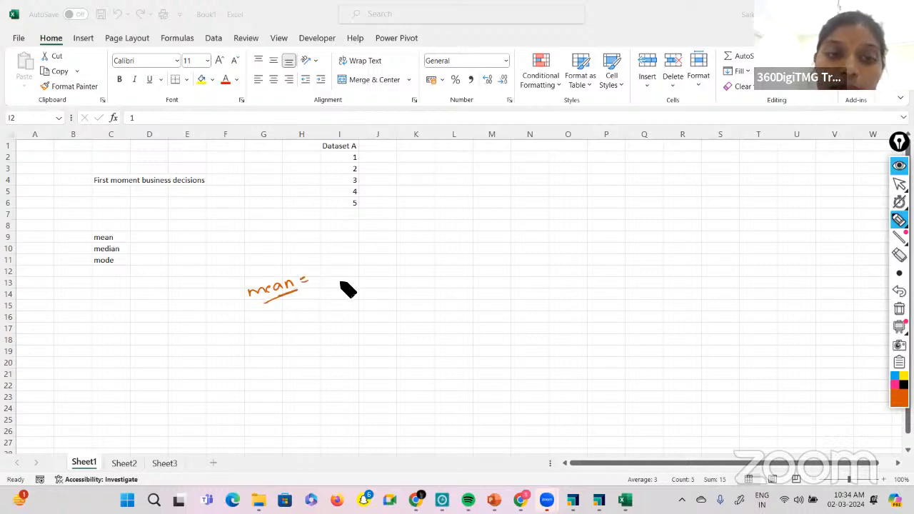
Handwrite the mean formula beside "mean =": the sum of xi from i=1 to N, divided by N.
{"action": "mouse_move", "coordinate": [350, 259]}
{"action": "left_mouse_down"}
{"action": "mouse_move", "coordinate": [341, 284]}
{"action": "mouse_move", "coordinate": [353, 275]}
{"action": "left_mouse_up"}
{"action": "left_click_drag", "start_coordinate": [359, 271], "coordinate": [361, 280]}
{"action": "left_click_drag", "start_coordinate": [328, 255], "coordinate": [359, 260]}
{"action": "left_click_drag", "start_coordinate": [369, 246], "coordinate": [378, 254]}
{"action": "mouse_move", "coordinate": [379, 245]}
{"action": "left_mouse_down"}
{"action": "mouse_move", "coordinate": [370, 255]}
{"action": "mouse_move", "coordinate": [385, 248]}
{"action": "left_mouse_up"}
{"action": "left_click_drag", "start_coordinate": [391, 233], "coordinate": [393, 249]}
{"action": "left_click_drag", "start_coordinate": [341, 292], "coordinate": [419, 251]}
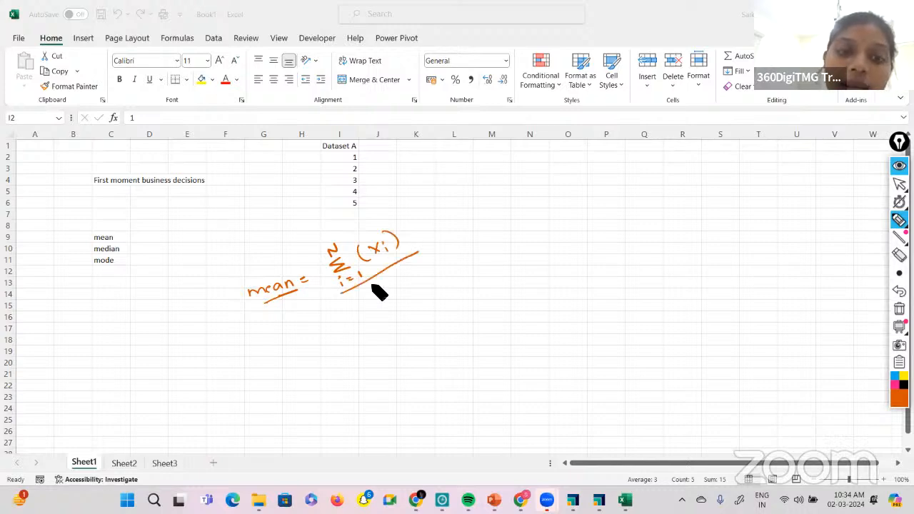
{"action": "left_click_drag", "start_coordinate": [371, 290], "coordinate": [384, 277]}
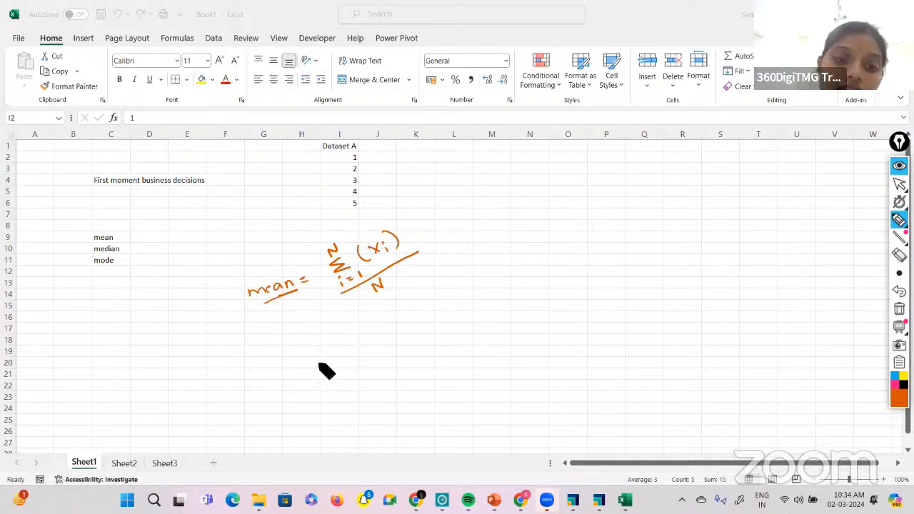
Handwrite the expanded formula below with the sum from i=1 to 5 of (x1+x2+x3+x4+x5), divided by 5, followed by an equals sign.
{"action": "left_click_drag", "start_coordinate": [317, 363], "coordinate": [325, 362]}
{"action": "left_click_drag", "start_coordinate": [318, 366], "coordinate": [359, 353]}
{"action": "left_click_drag", "start_coordinate": [353, 358], "coordinate": [361, 357]}
{"action": "left_click_drag", "start_coordinate": [367, 349], "coordinate": [369, 353]}
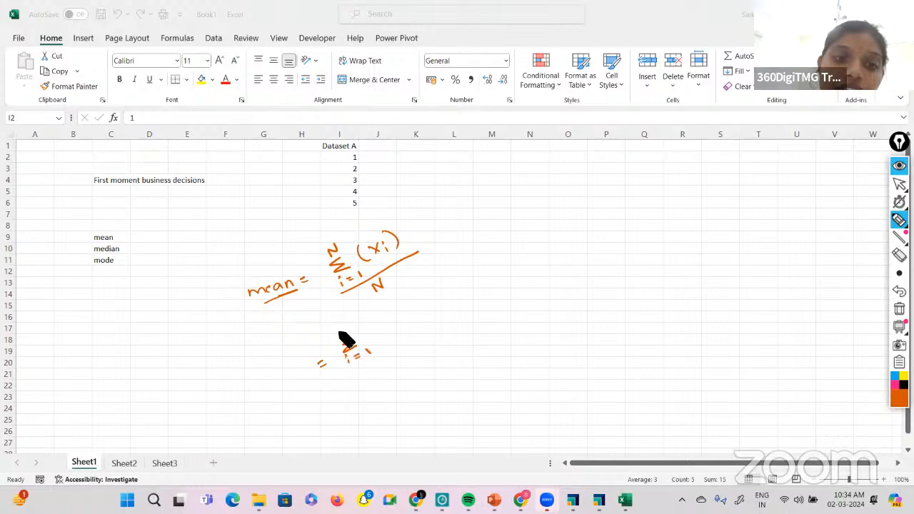
{"action": "mouse_move", "coordinate": [345, 325]}
{"action": "left_mouse_down"}
{"action": "mouse_move", "coordinate": [340, 335]}
{"action": "mouse_move", "coordinate": [364, 336]}
{"action": "left_mouse_up"}
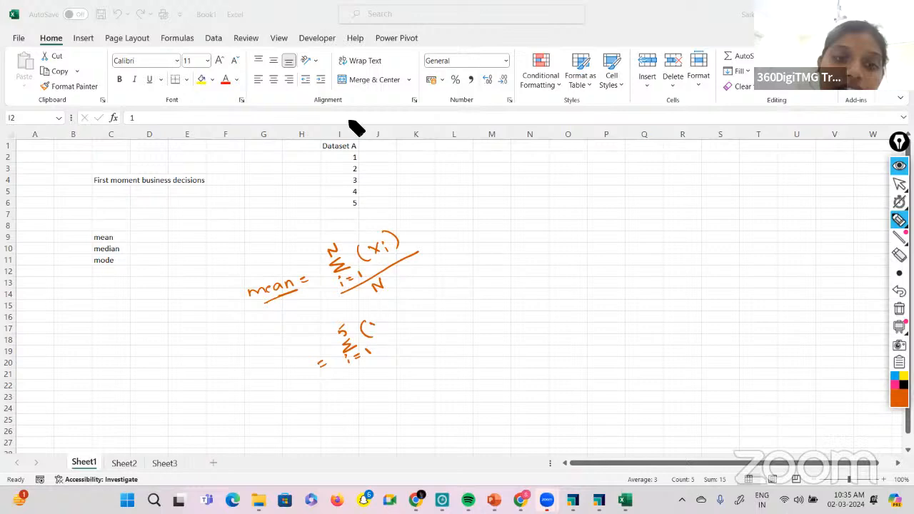
{"action": "left_click_drag", "start_coordinate": [377, 330], "coordinate": [457, 279]}
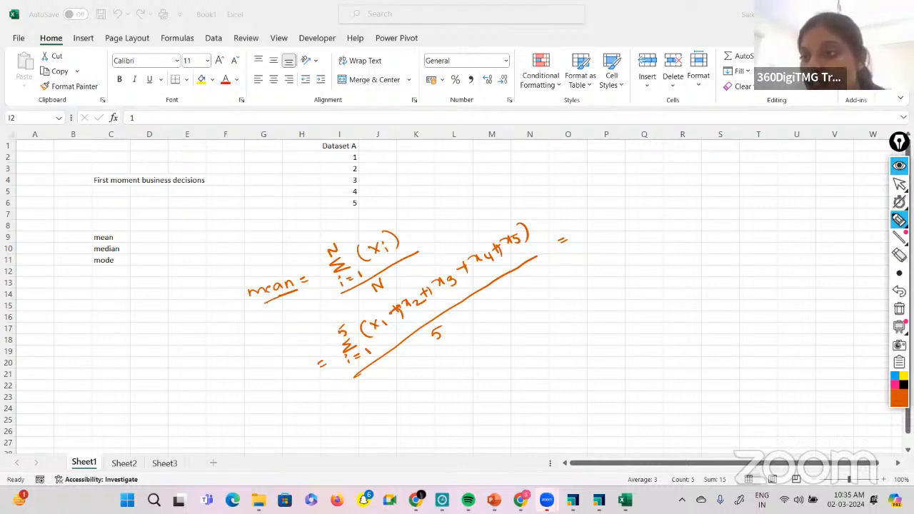
Erase the summation sign with its limits and the fraction line from the expanded formula.
{"action": "left_click", "coordinate": [899, 255]}
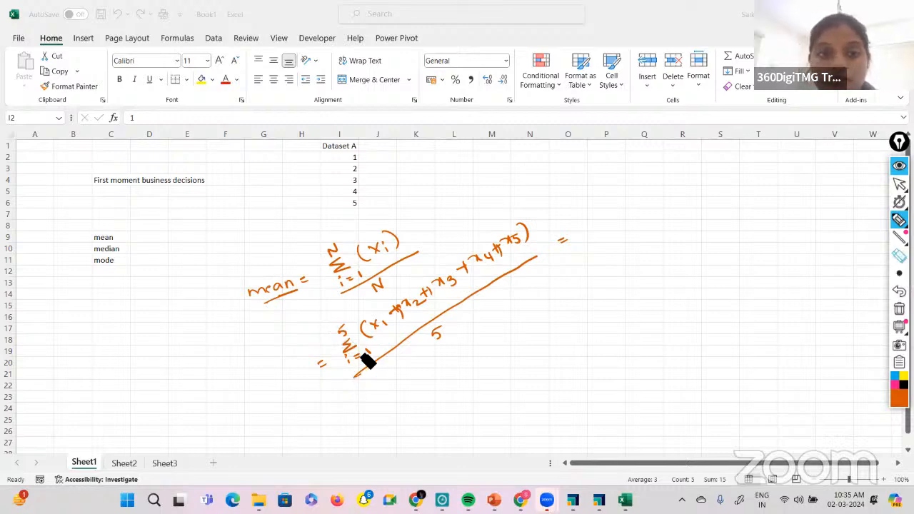
{"action": "left_click", "coordinate": [389, 350]}
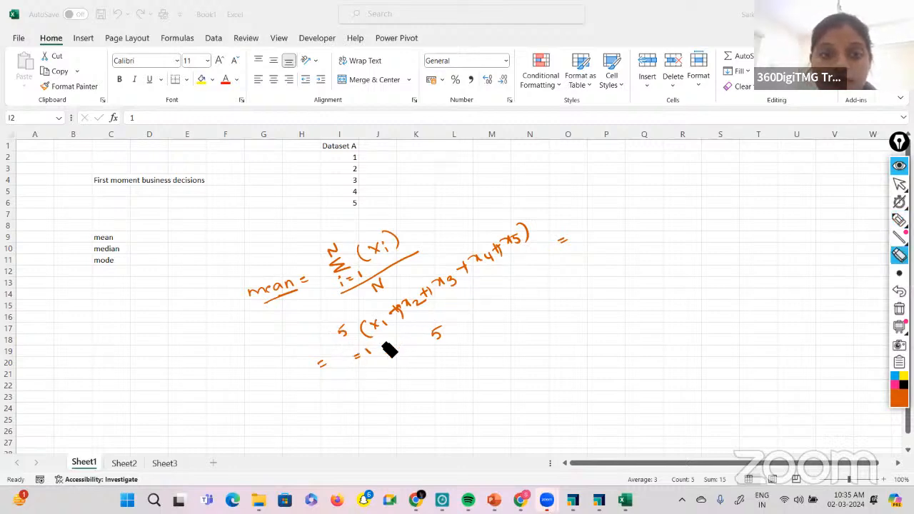
{"action": "left_click_drag", "start_coordinate": [389, 349], "coordinate": [342, 331]}
Redraw the fraction line under x1 to x5 with the pen and write the result 15/5 = 3, underlined.
{"action": "mouse_move", "coordinate": [898, 183]}
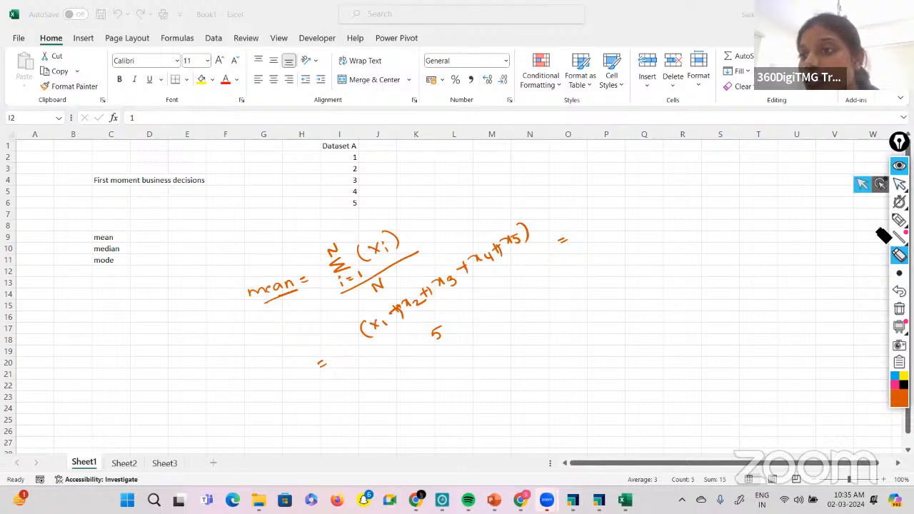
{"action": "mouse_move", "coordinate": [898, 220]}
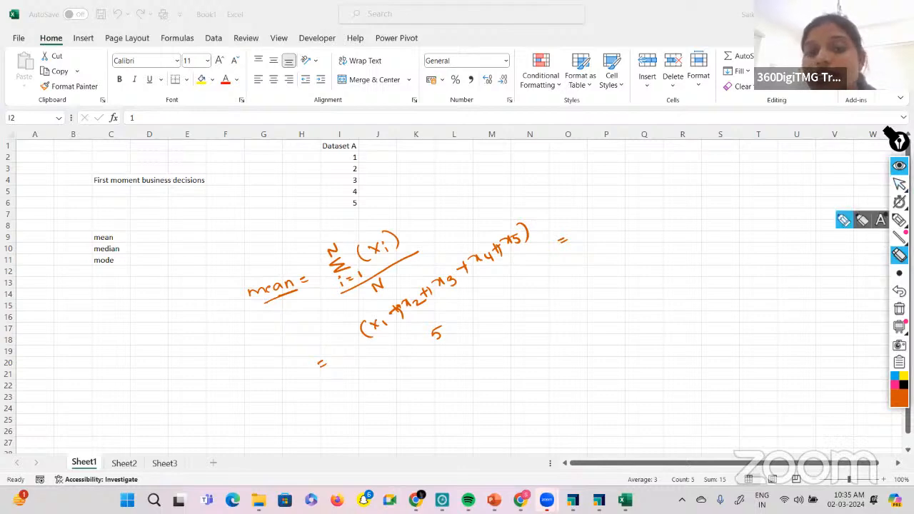
{"action": "left_click", "coordinate": [898, 220]}
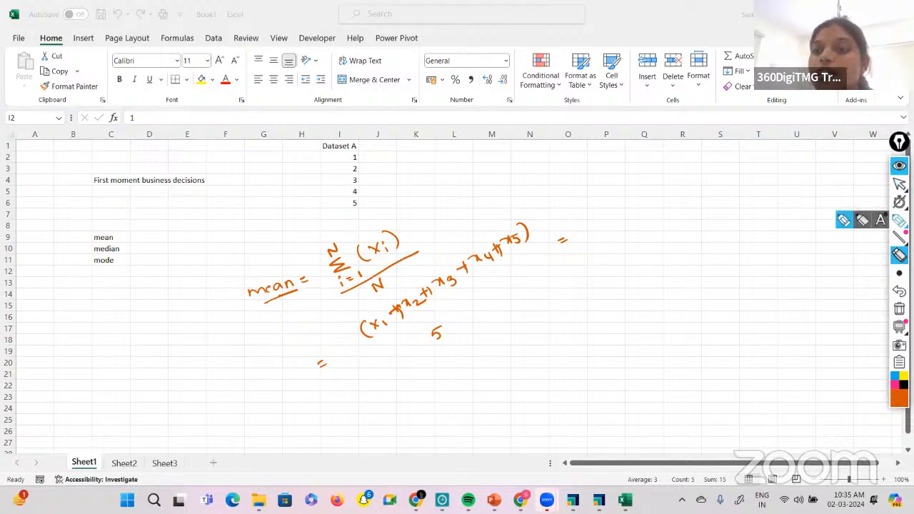
{"action": "left_click_drag", "start_coordinate": [374, 351], "coordinate": [550, 243]}
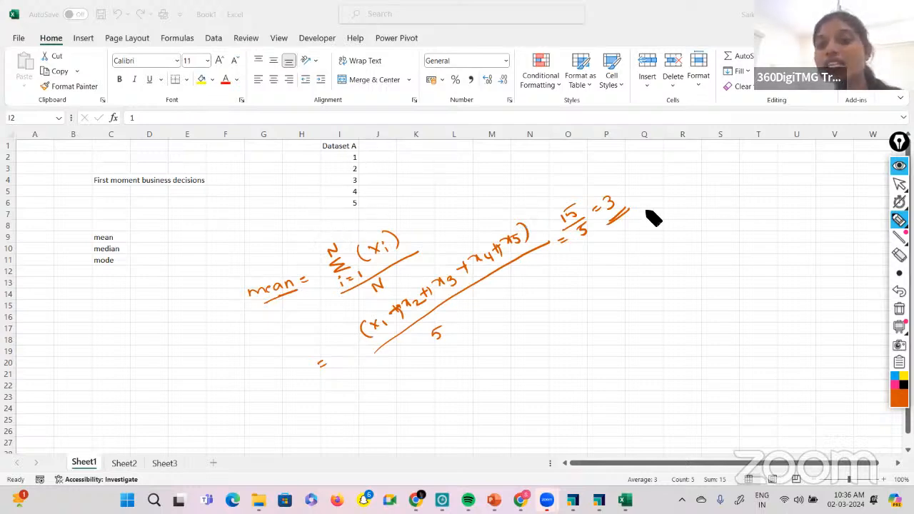
Clear all pen annotations, return to the normal pointer, and select cell I9 below Dataset A.
{"action": "left_click", "coordinate": [899, 309]}
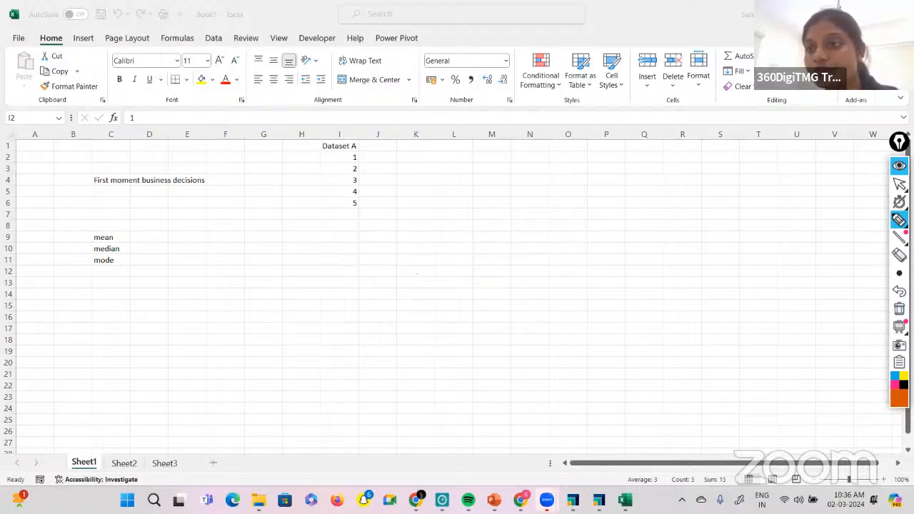
{"action": "left_click", "coordinate": [899, 184]}
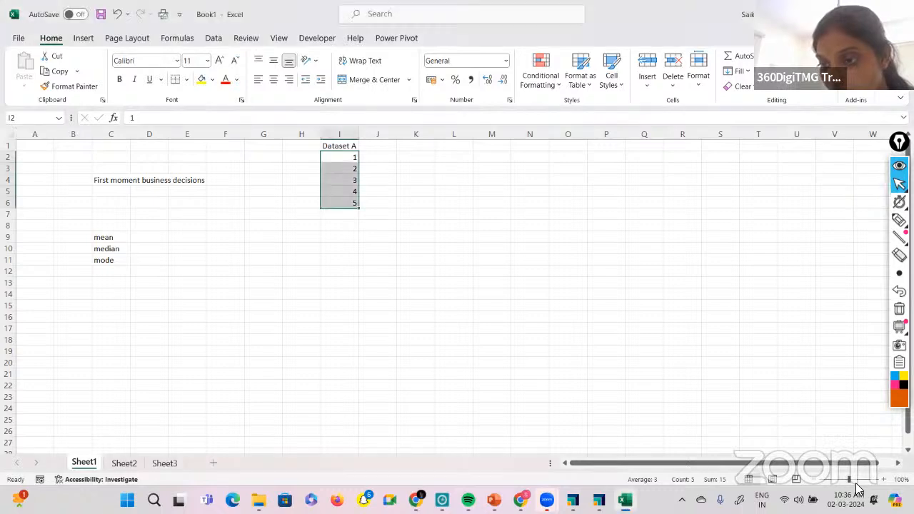
{"action": "left_click_drag", "start_coordinate": [849, 479], "coordinate": [859, 479]}
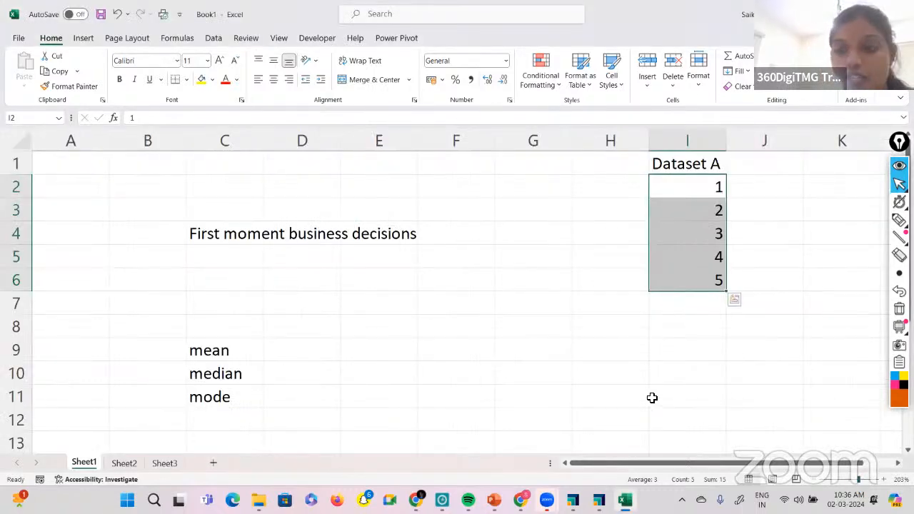
{"action": "left_click", "coordinate": [687, 353]}
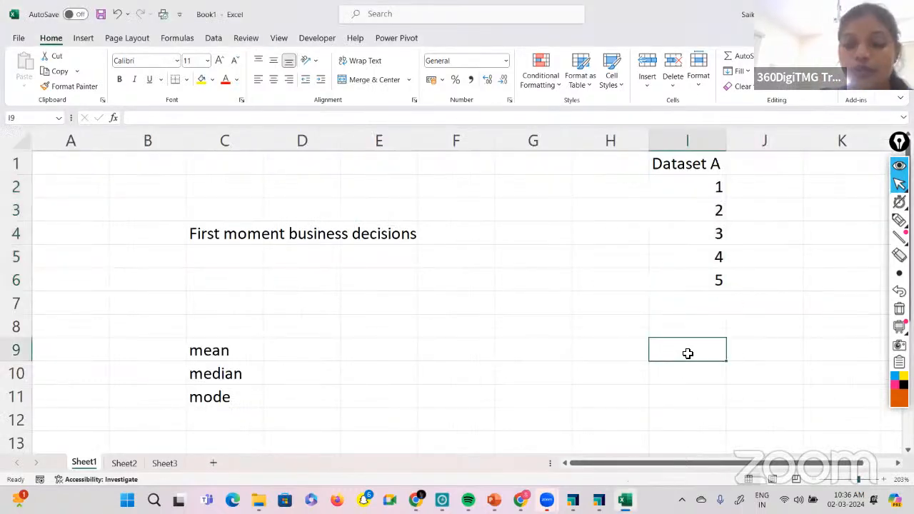
Calculate the mean of Dataset A in cell I9 with the AVERAGE function over I2:I6.
{"action": "type", "text": "=averag"}
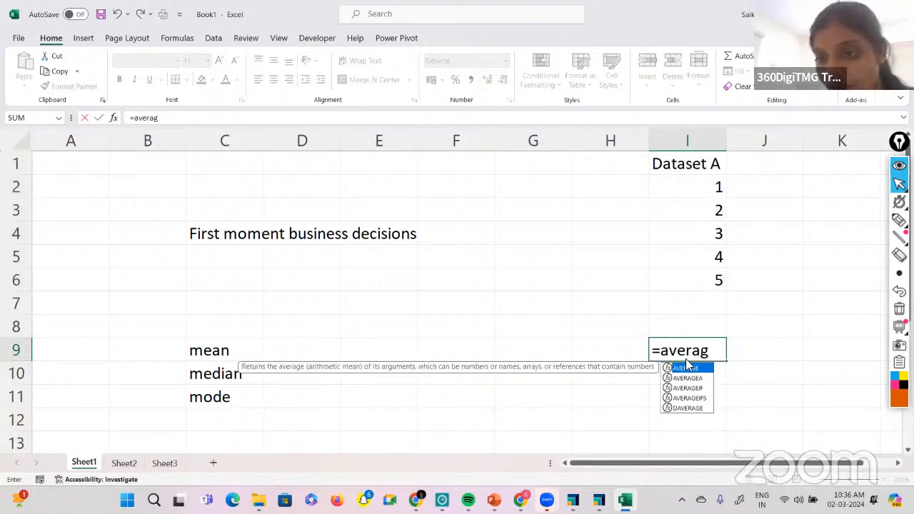
{"action": "double_click", "coordinate": [690, 368]}
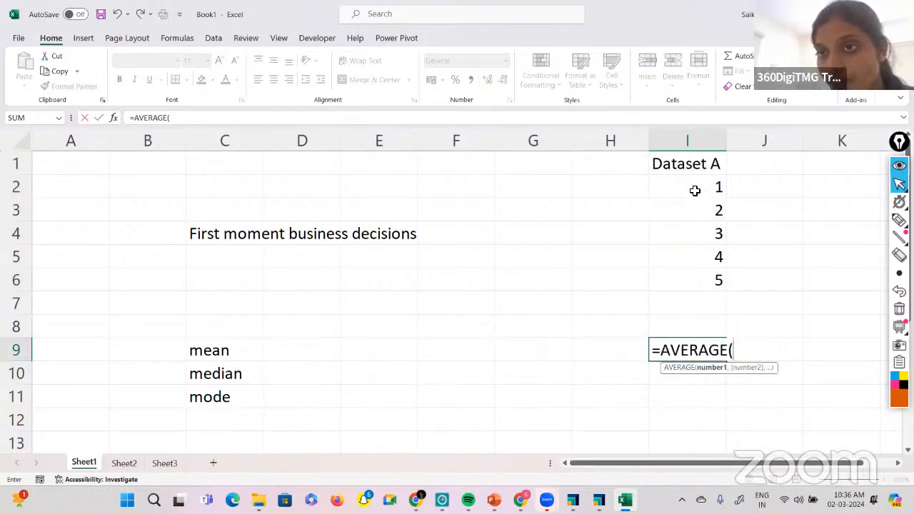
{"action": "left_click_drag", "start_coordinate": [693, 190], "coordinate": [699, 286]}
{"action": "key", "text": "Return"}
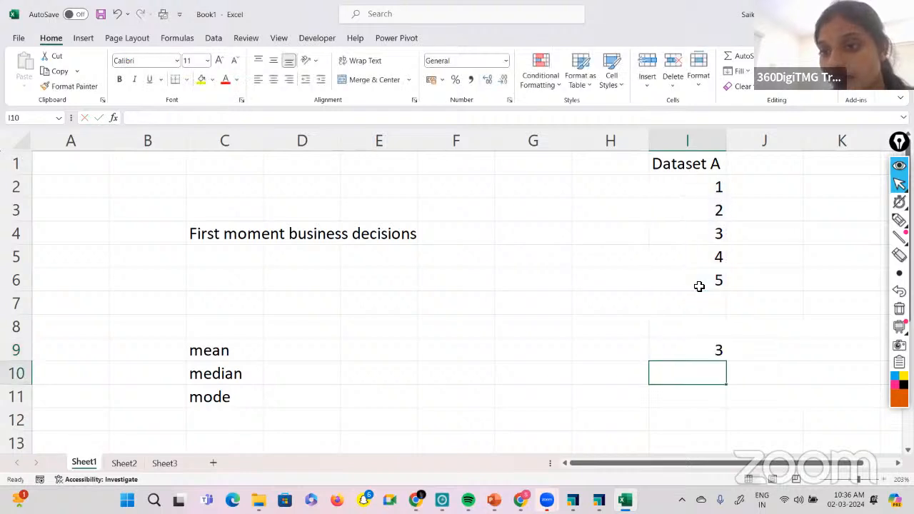
Add a "Dataset B" heading in cell J1 and enter the values 1, 2, 3 and 4 in J2:J5.
{"action": "scroll", "coordinate": [639, 295], "scroll_direction": "right", "scroll_amount": 1}
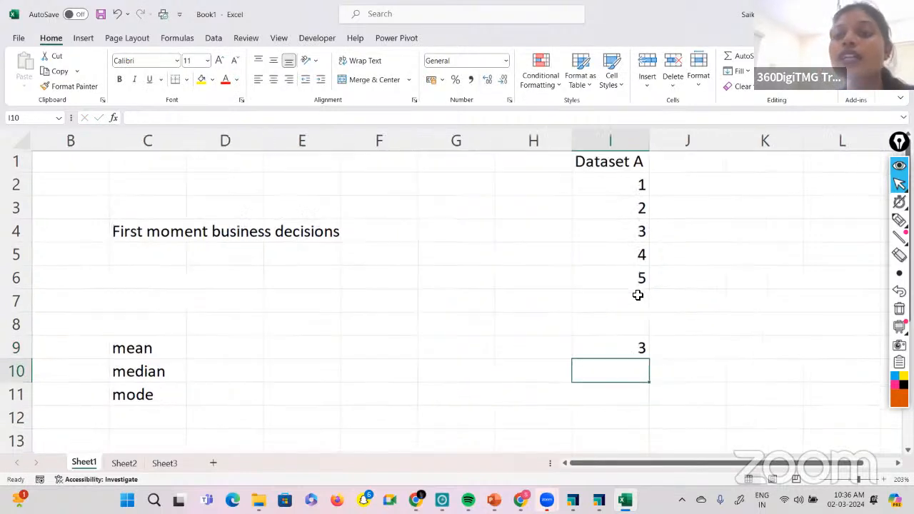
{"action": "left_click", "coordinate": [713, 170]}
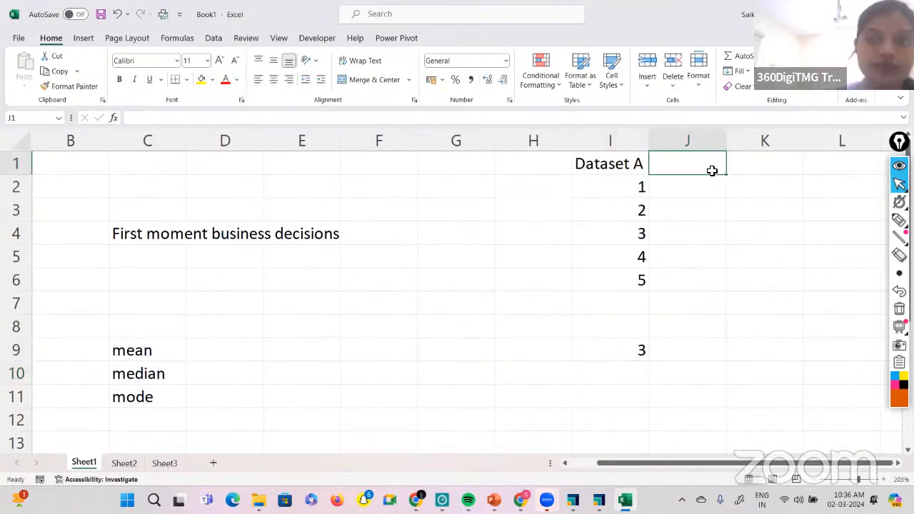
{"action": "type", "text": "Dataset "}
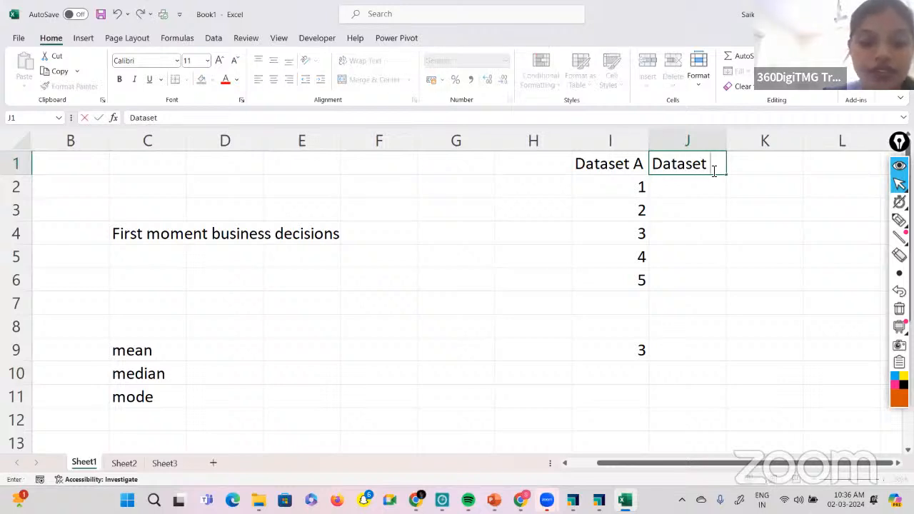
{"action": "type", "text": "B"}
{"action": "key", "text": "Return"}
{"action": "type", "text": "1"}
{"action": "key", "text": "Return"}
{"action": "type", "text": "2"}
{"action": "key", "text": "Return"}
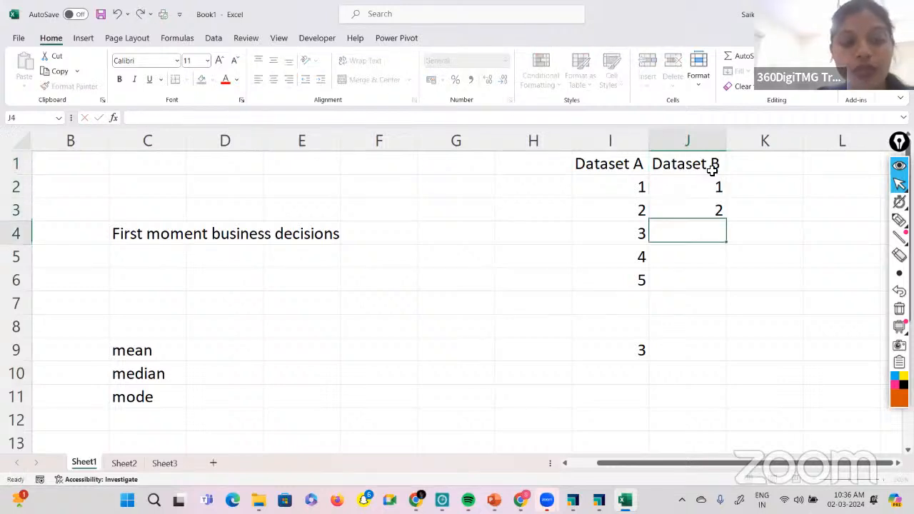
{"action": "type", "text": "3"}
{"action": "key", "text": "Return"}
{"action": "type", "text": "4"}
{"action": "key", "text": "Return"}
Enter 1000 as the fifth value of Dataset B in cell J6.
{"action": "type", "text": "700"}
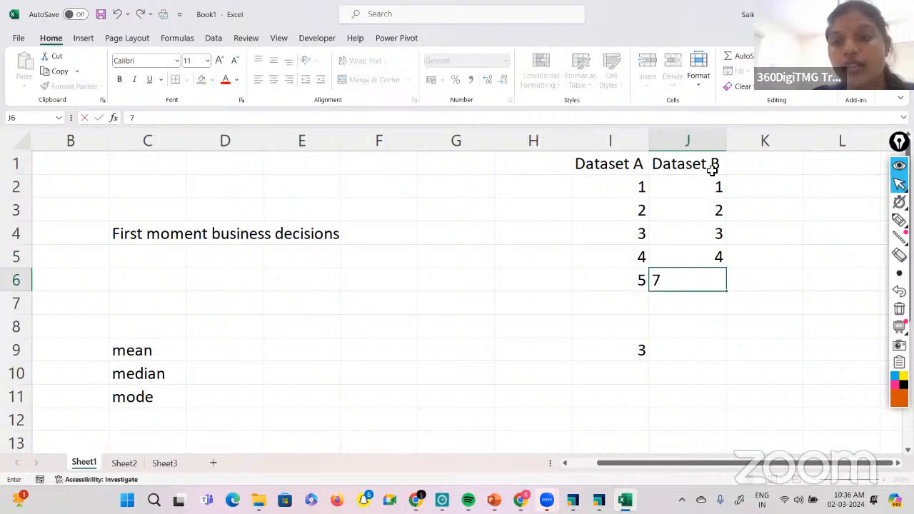
{"action": "key", "text": "BackSpace"}
{"action": "key", "text": "BackSpace"}
{"action": "key", "text": "BackSpace"}
{"action": "type", "text": "5"}
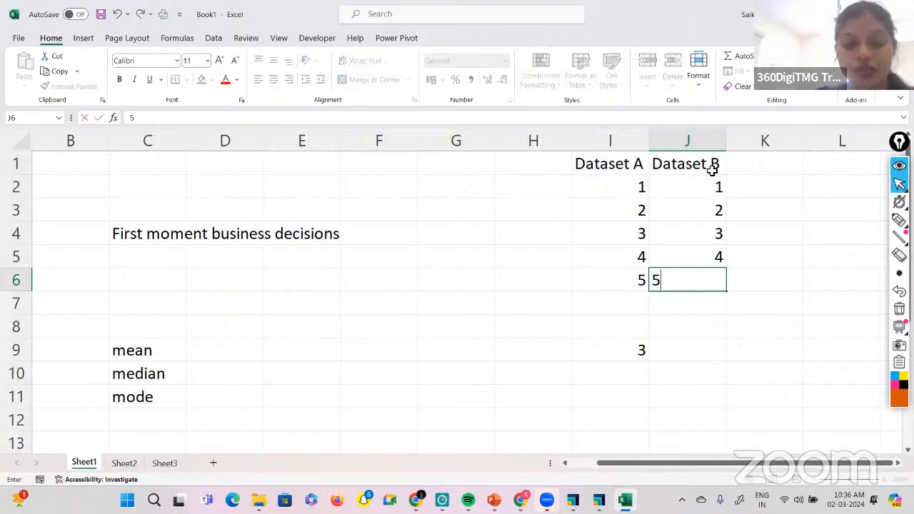
{"action": "key", "text": "BackSpace"}
{"action": "type", "text": "1000"}
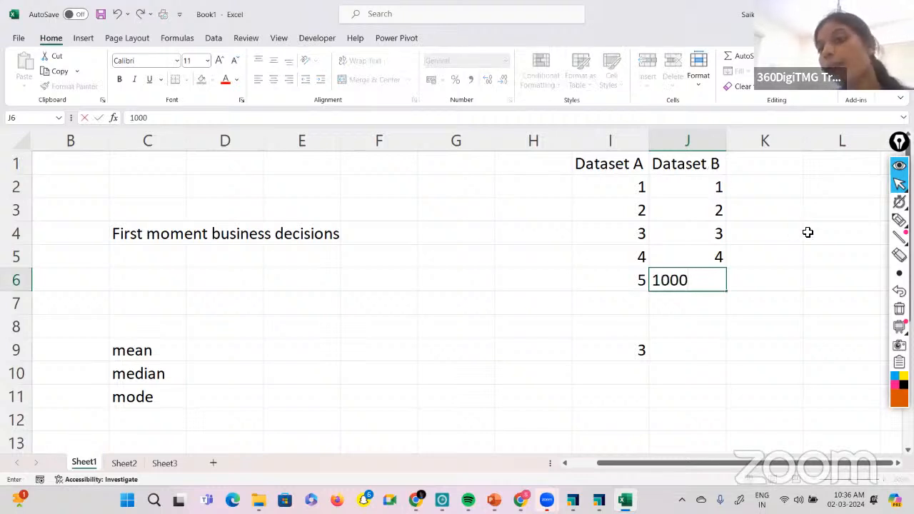
{"action": "left_click", "coordinate": [807, 232]}
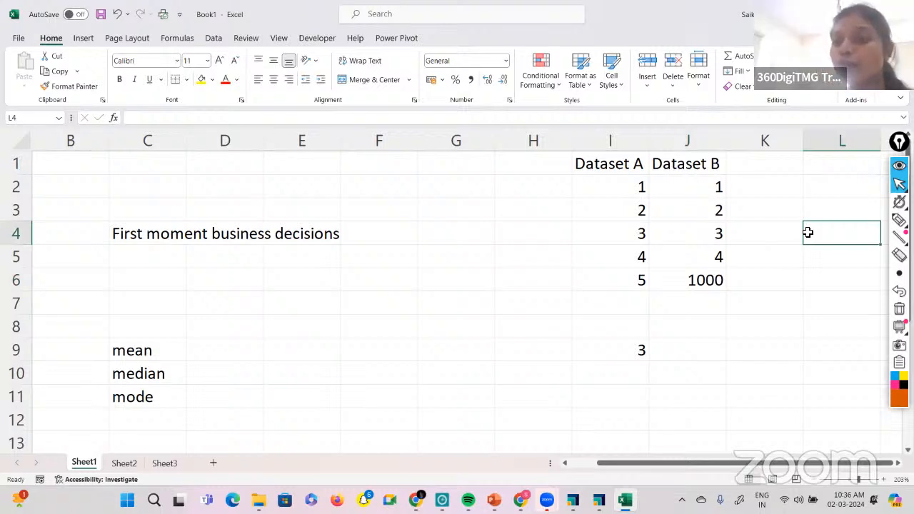
Copy the average formula from cell I9 across to J9 to compute the mean of Dataset B.
{"action": "scroll", "coordinate": [807, 232], "scroll_direction": "right", "scroll_amount": 2}
{"action": "left_click", "coordinate": [542, 348]}
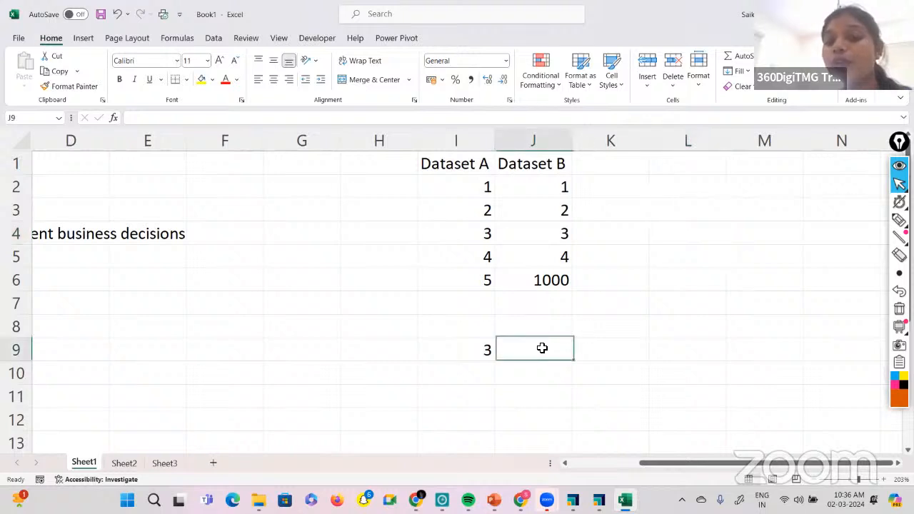
{"action": "left_click", "coordinate": [474, 358]}
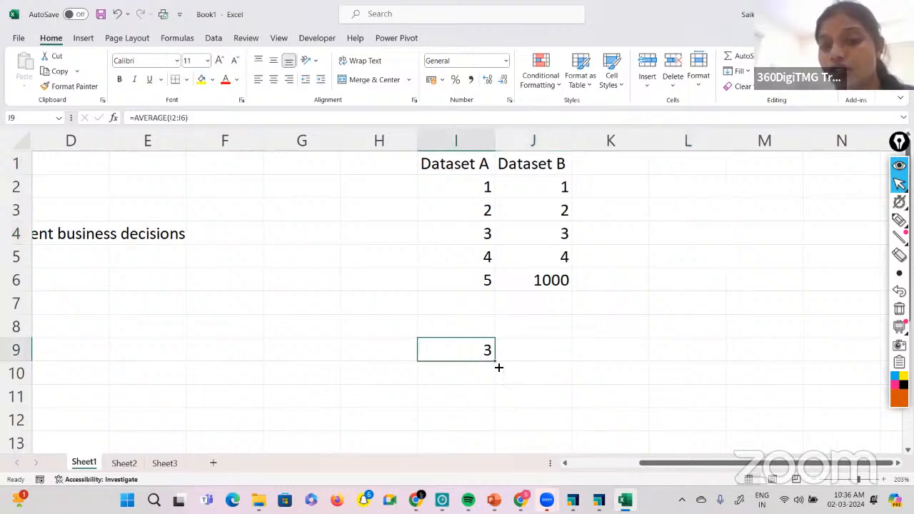
{"action": "left_click_drag", "start_coordinate": [497, 362], "coordinate": [552, 367]}
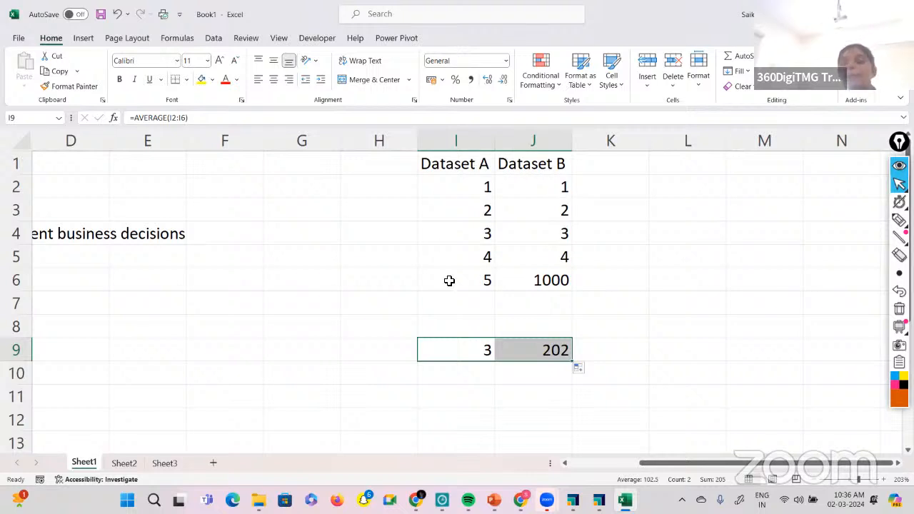
Circle the 1000 in Dataset B with the pen, handwrite "extreme/outliers" beside it and underline "outliers".
{"action": "left_click", "coordinate": [482, 184]}
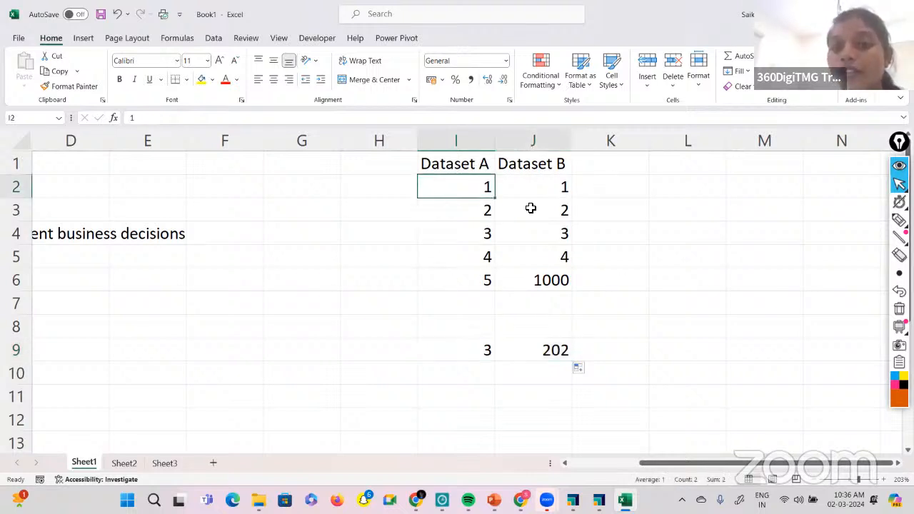
{"action": "left_click", "coordinate": [552, 251], "text": "shift"}
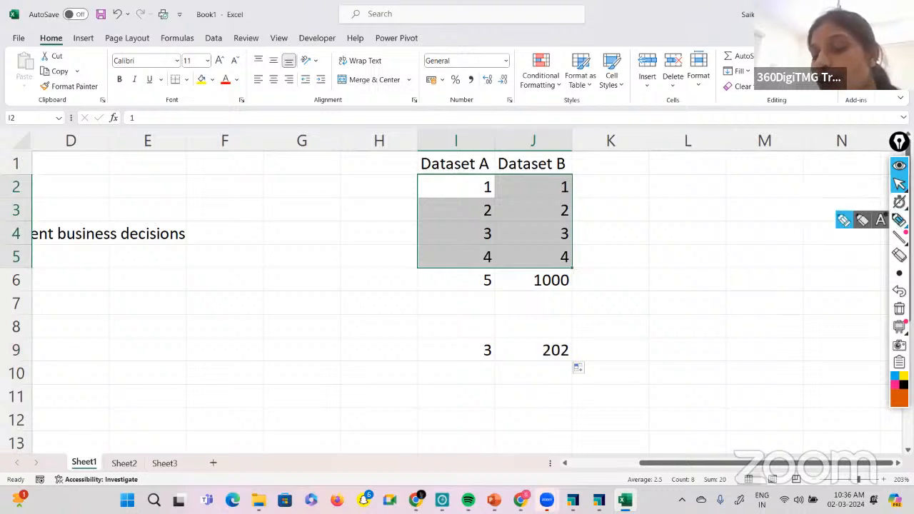
{"action": "left_click", "coordinate": [899, 220]}
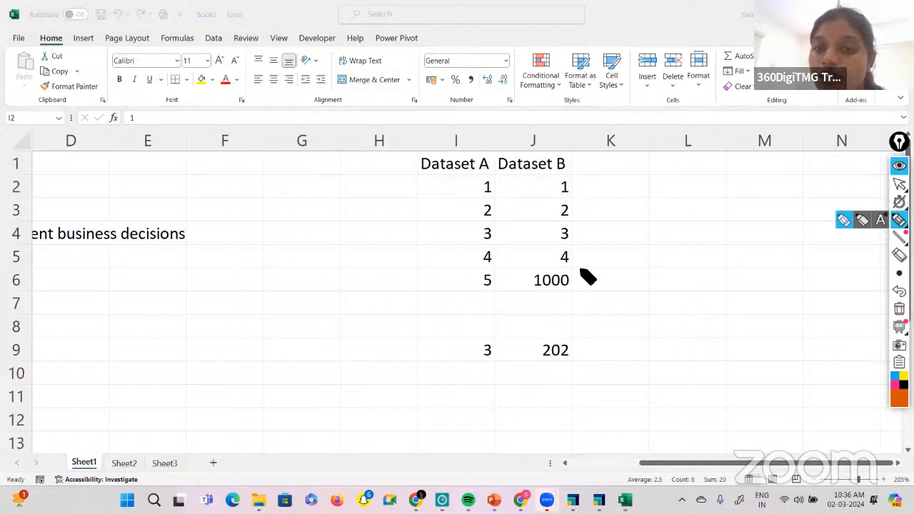
{"action": "left_click_drag", "start_coordinate": [582, 271], "coordinate": [591, 273]}
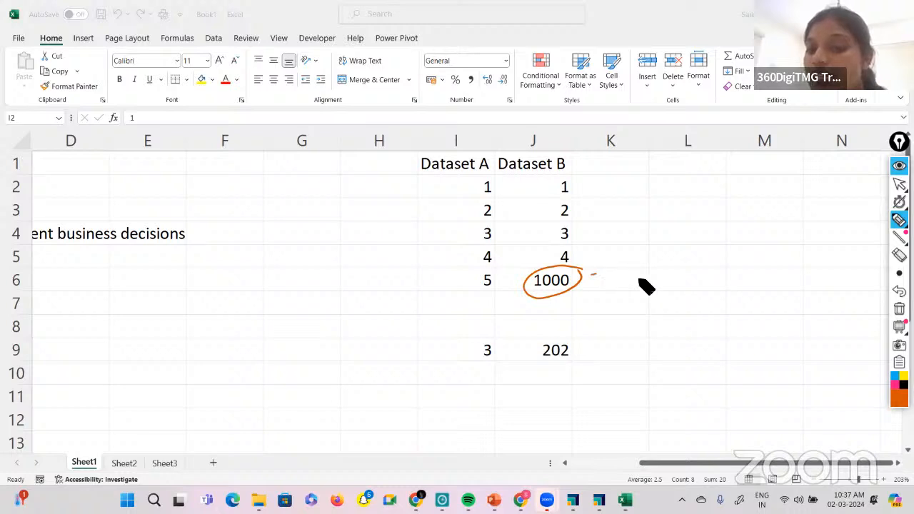
{"action": "mouse_move", "coordinate": [605, 270]}
{"action": "left_mouse_down"}
{"action": "mouse_move", "coordinate": [655, 254]}
{"action": "mouse_move", "coordinate": [691, 271]}
{"action": "left_mouse_up"}
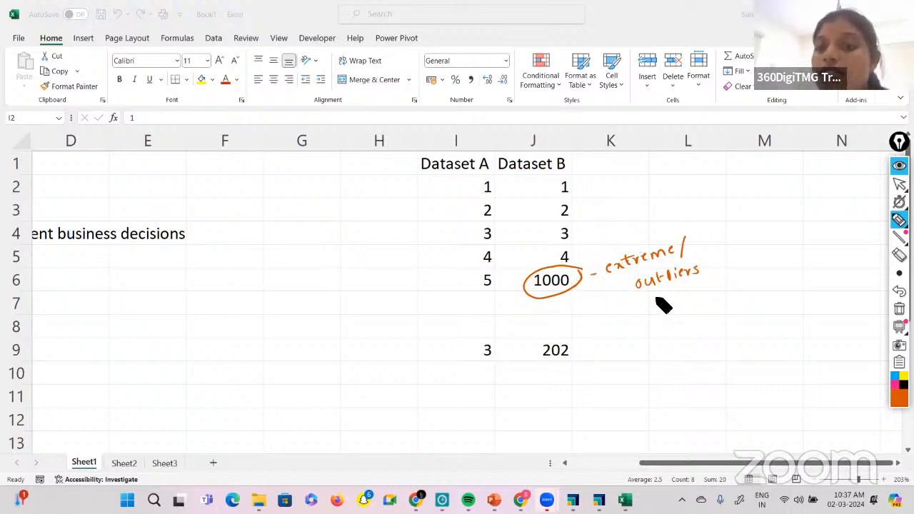
{"action": "left_click_drag", "start_coordinate": [651, 294], "coordinate": [673, 291]}
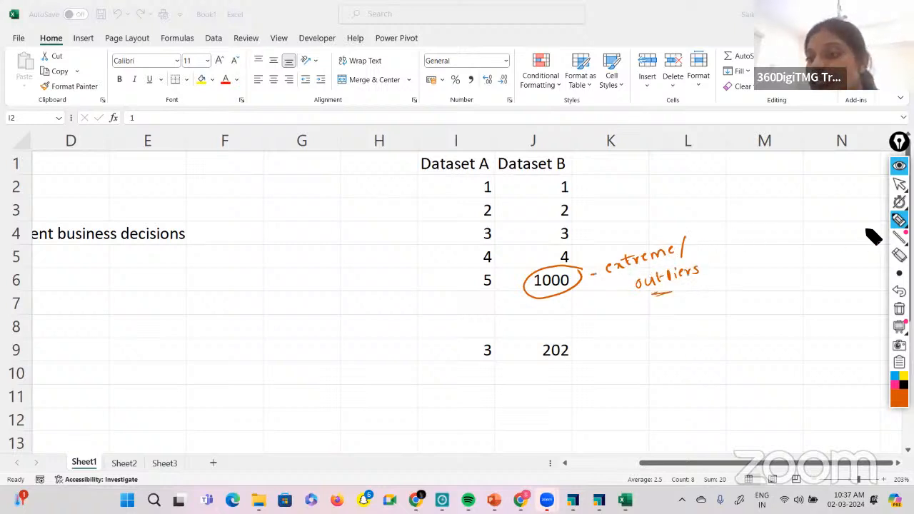
Clear all pen annotations from the sheet and return to the normal pointer.
{"action": "mouse_move", "coordinate": [899, 238]}
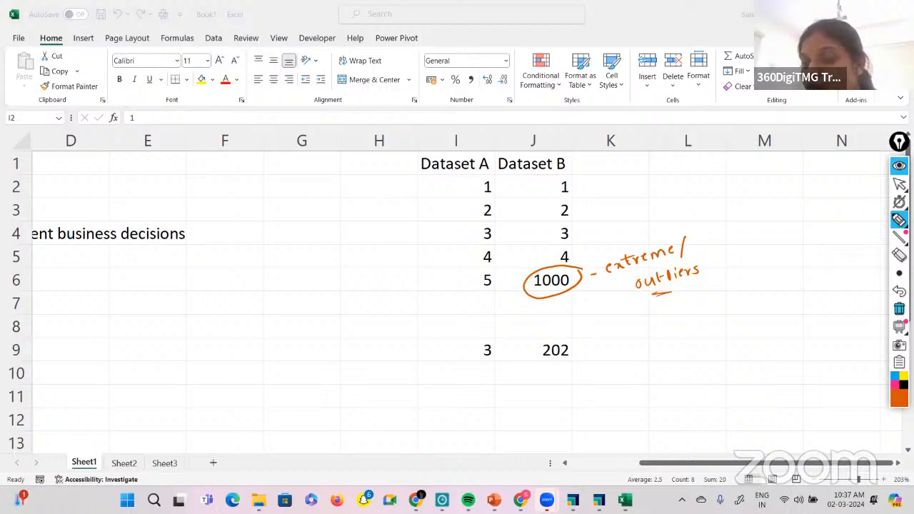
{"action": "left_click", "coordinate": [899, 308]}
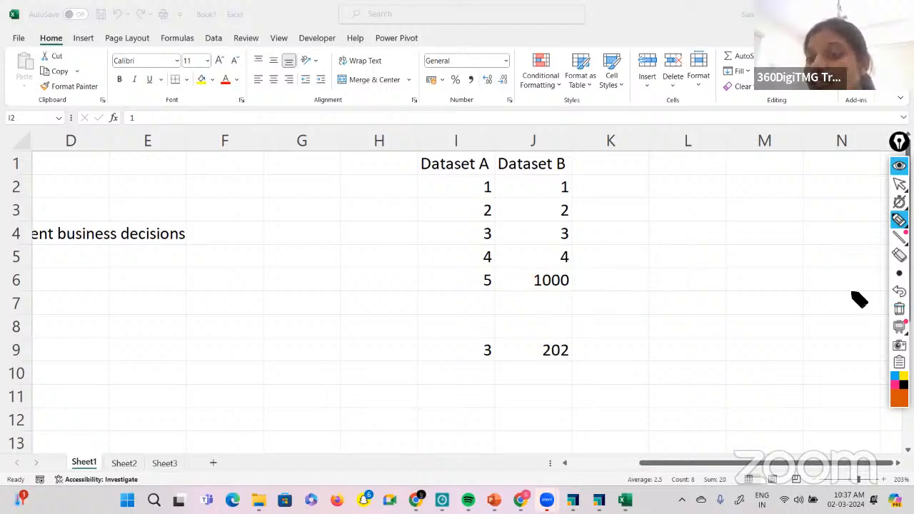
{"action": "left_click", "coordinate": [898, 185]}
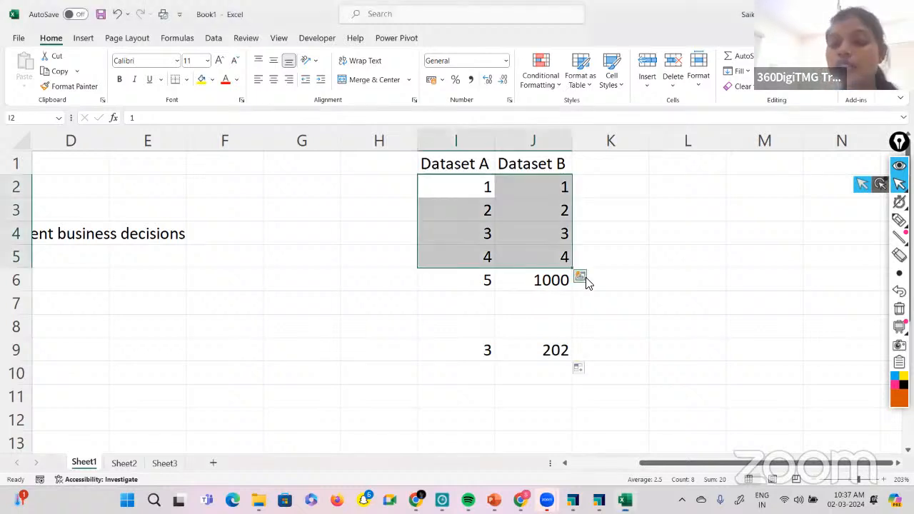
Label the 1000 value by entering "Outlier" beside it in cell K6.
{"action": "left_click", "coordinate": [557, 296]}
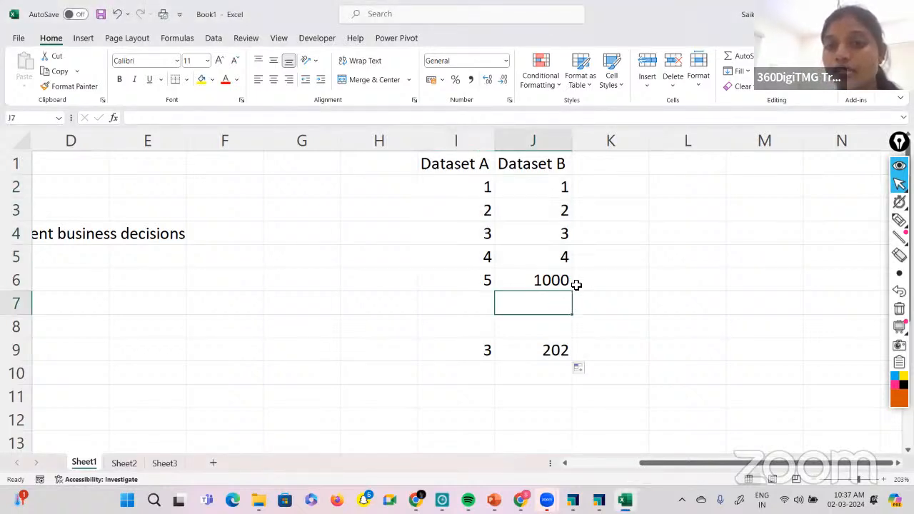
{"action": "left_click", "coordinate": [576, 284]}
{"action": "type", "text": "Outli"}
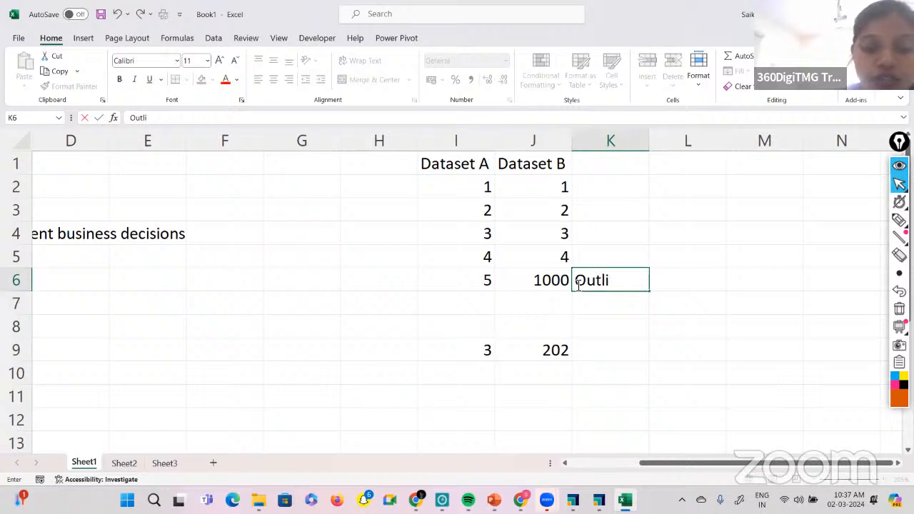
{"action": "type", "text": "ers"}
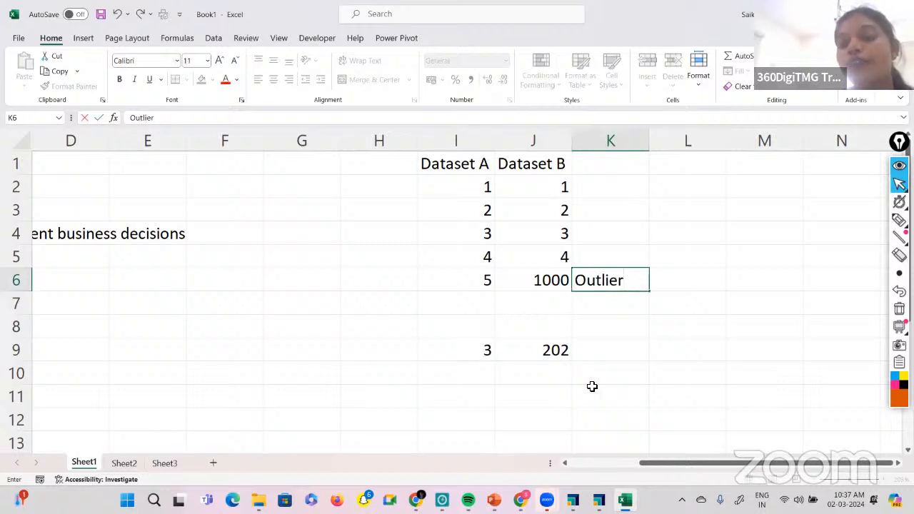
{"action": "left_click", "coordinate": [596, 383]}
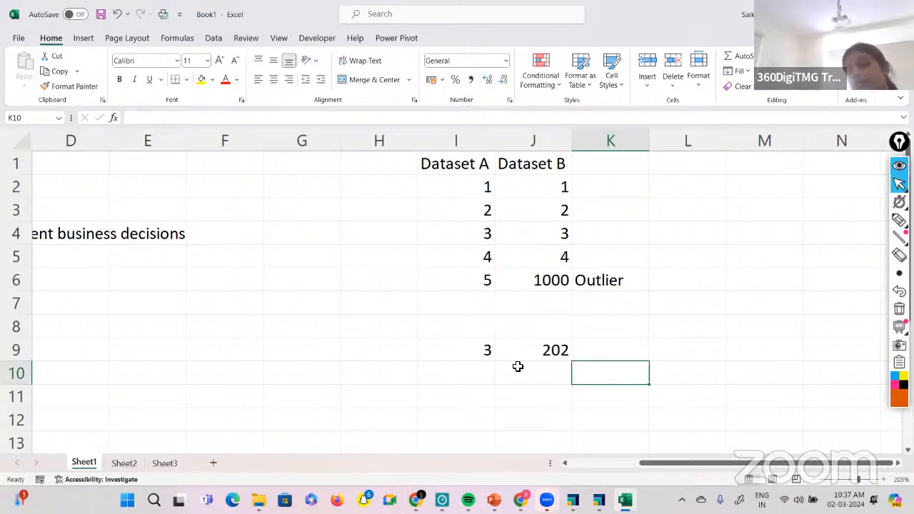
Enter the note "mean will gets influenced by outliers" in cell C5 below the First moment business decisions heading.
{"action": "scroll", "coordinate": [666, 326], "scroll_direction": "right", "scroll_amount": 2}
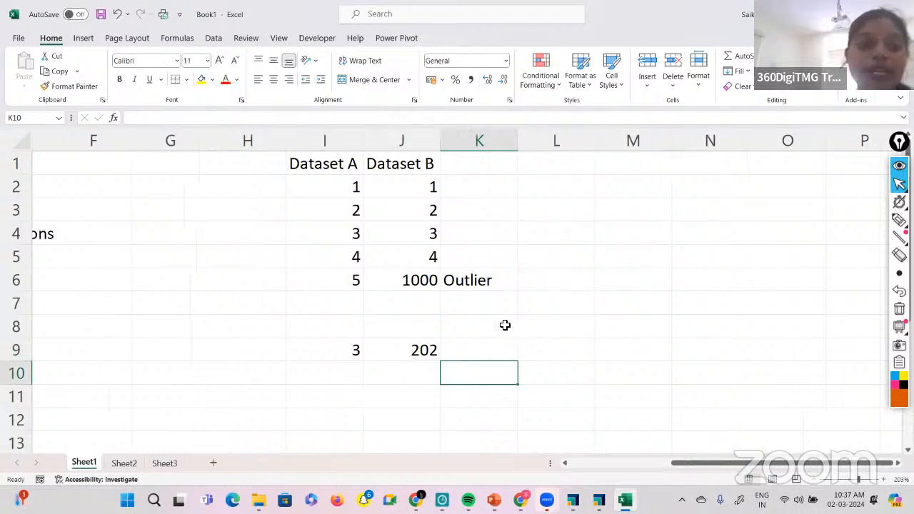
{"action": "scroll", "coordinate": [464, 327], "scroll_direction": "left", "scroll_amount": 4}
{"action": "left_click", "coordinate": [132, 249]}
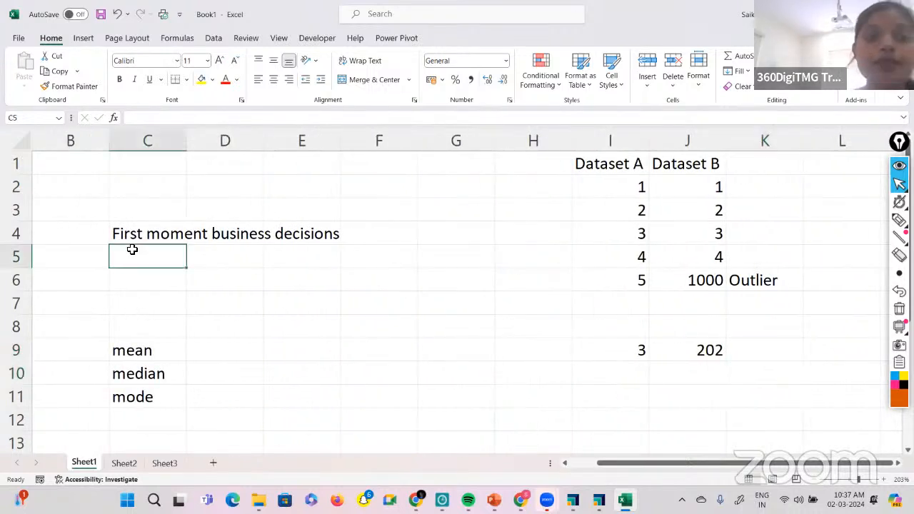
{"action": "type", "text": "mean"}
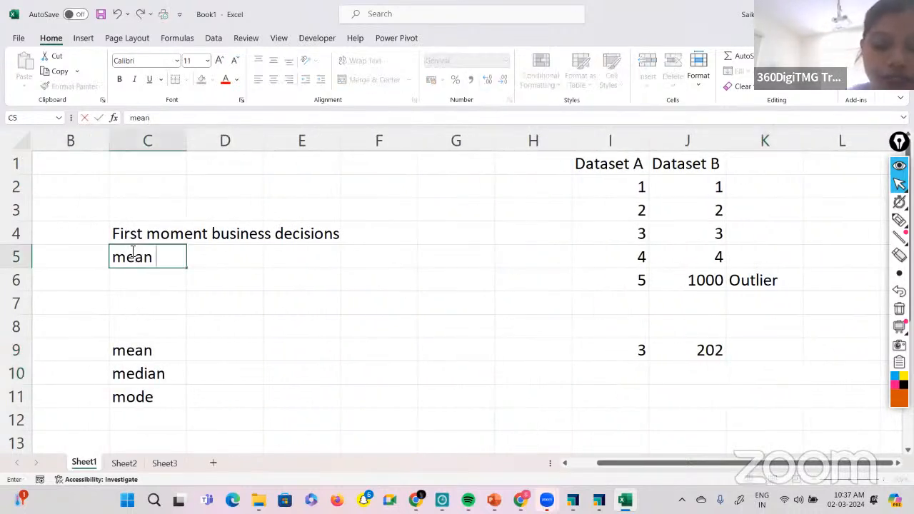
{"action": "type", "text": " will gets ing"}
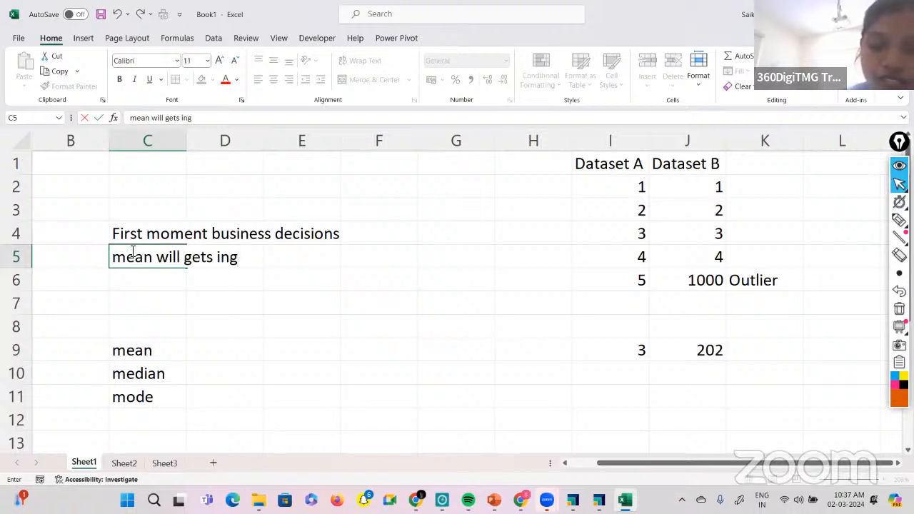
{"action": "key", "text": "BackSpace"}
{"action": "type", "text": "fluence"}
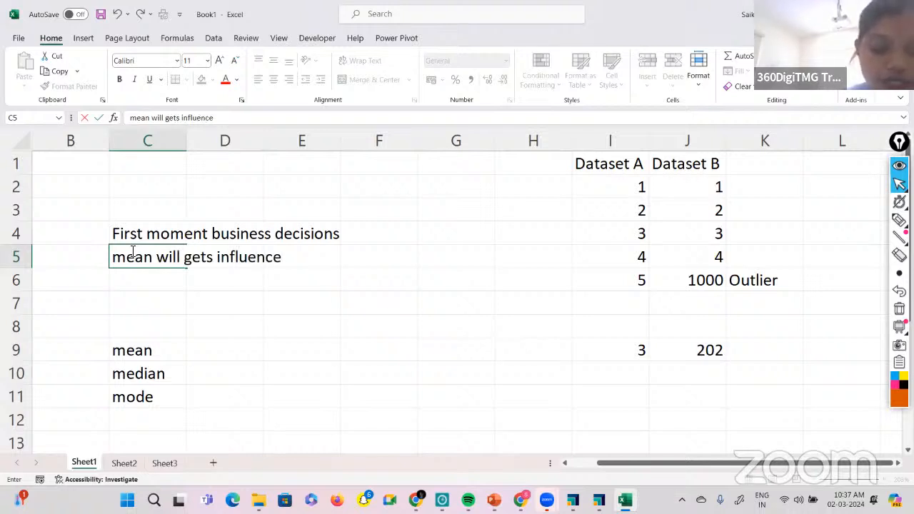
{"action": "type", "text": "d by outliers"}
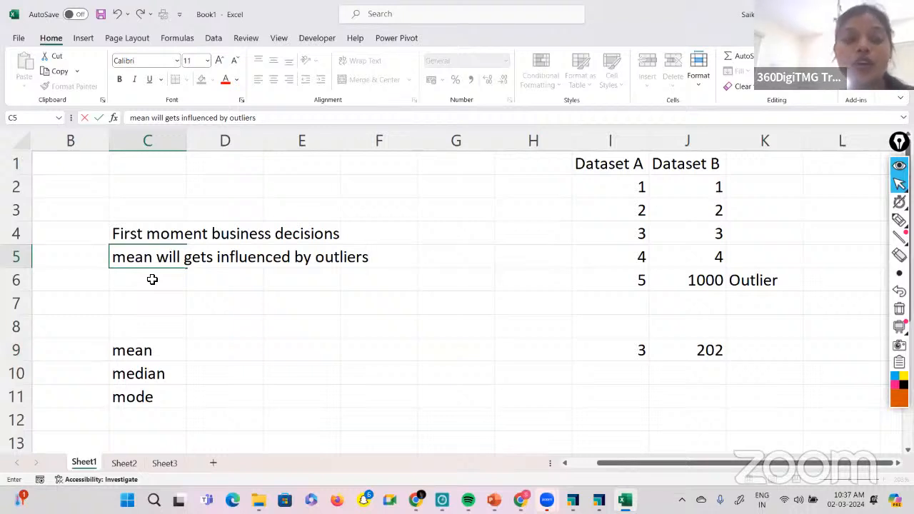
{"action": "left_click", "coordinate": [146, 384]}
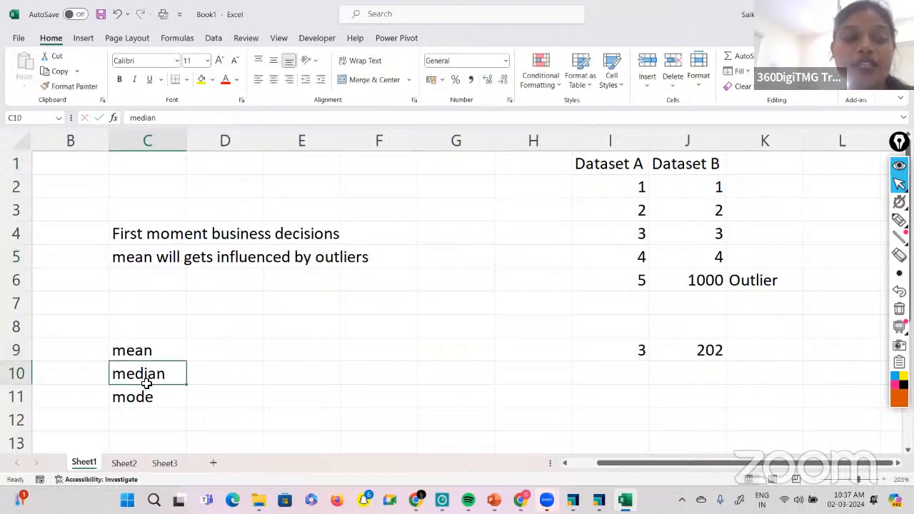
{"action": "left_click", "coordinate": [145, 351]}
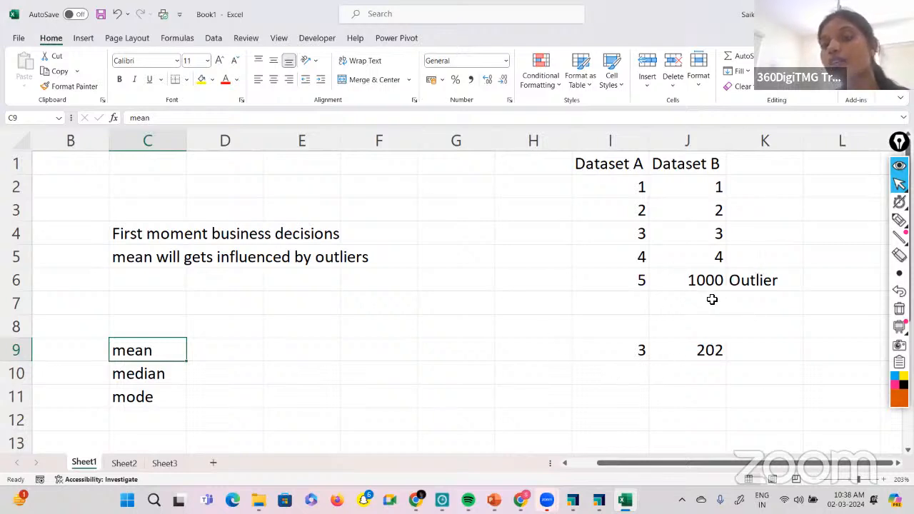
{"action": "scroll", "coordinate": [711, 299], "scroll_direction": "right", "scroll_amount": 2}
{"action": "scroll", "coordinate": [711, 299], "scroll_direction": "left", "scroll_amount": 2}
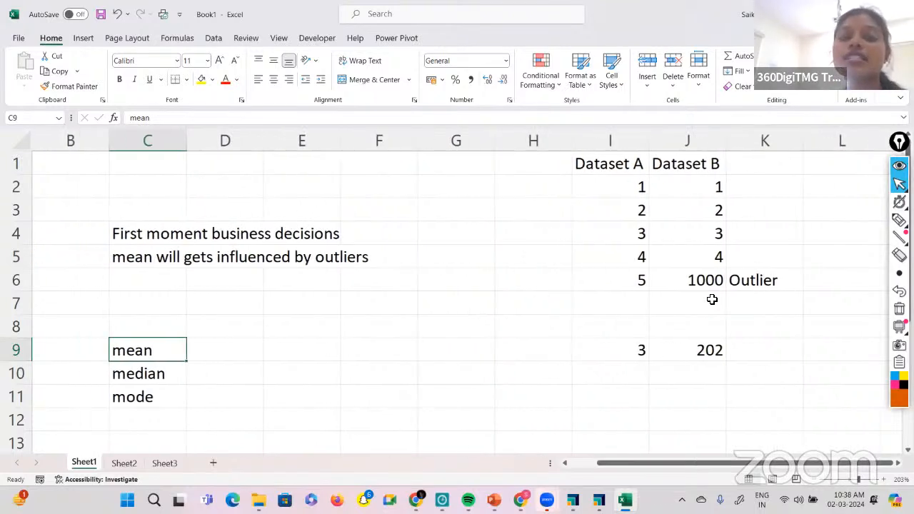
{"action": "scroll", "coordinate": [711, 299], "scroll_direction": "right", "scroll_amount": 1}
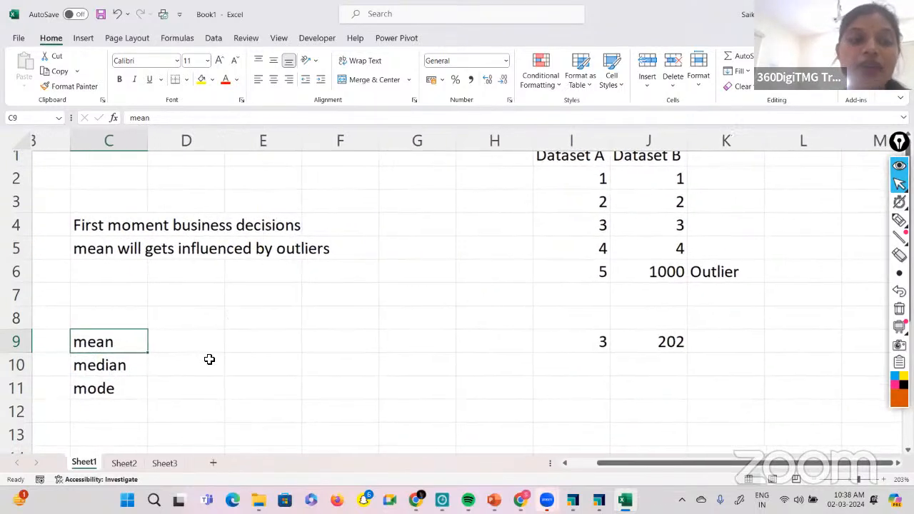
{"action": "left_click", "coordinate": [169, 380]}
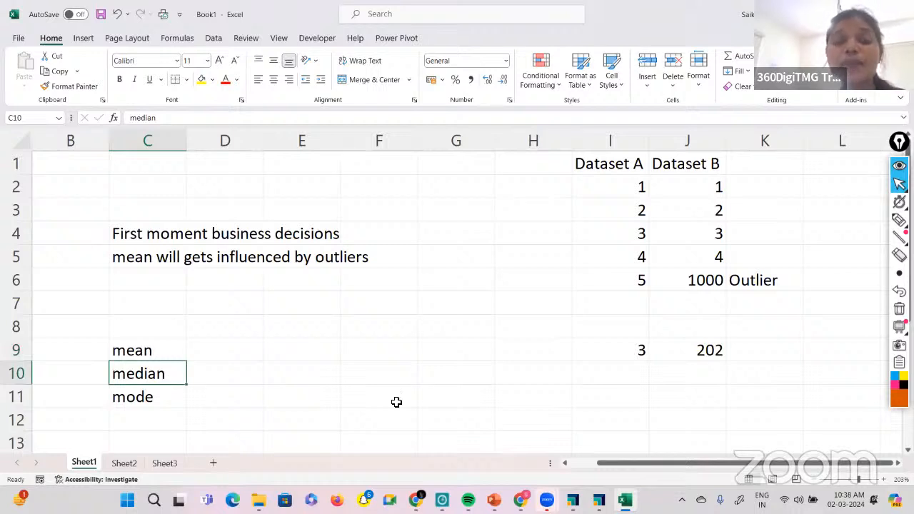
Copy the Dataset A header and its five values from I1:I6 to cell M1.
{"action": "scroll", "coordinate": [396, 402], "scroll_direction": "right", "scroll_amount": 7}
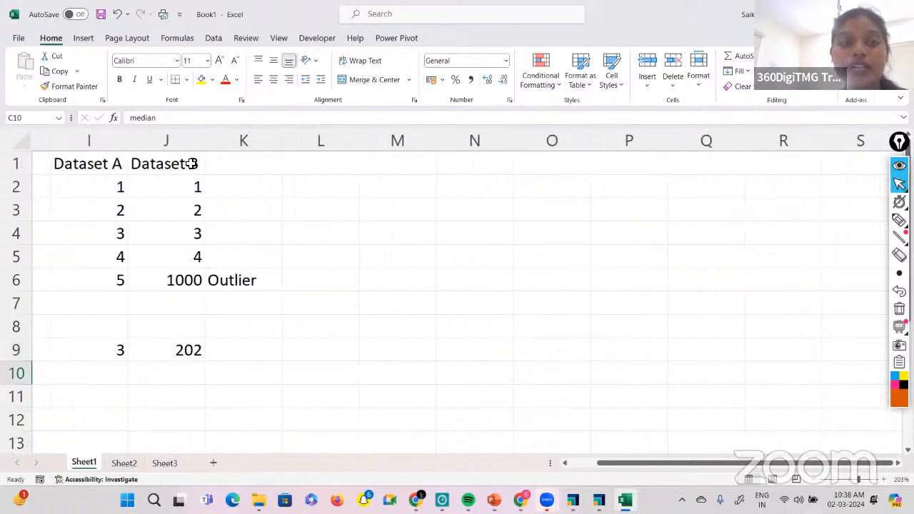
{"action": "left_click_drag", "start_coordinate": [86, 160], "coordinate": [98, 284]}
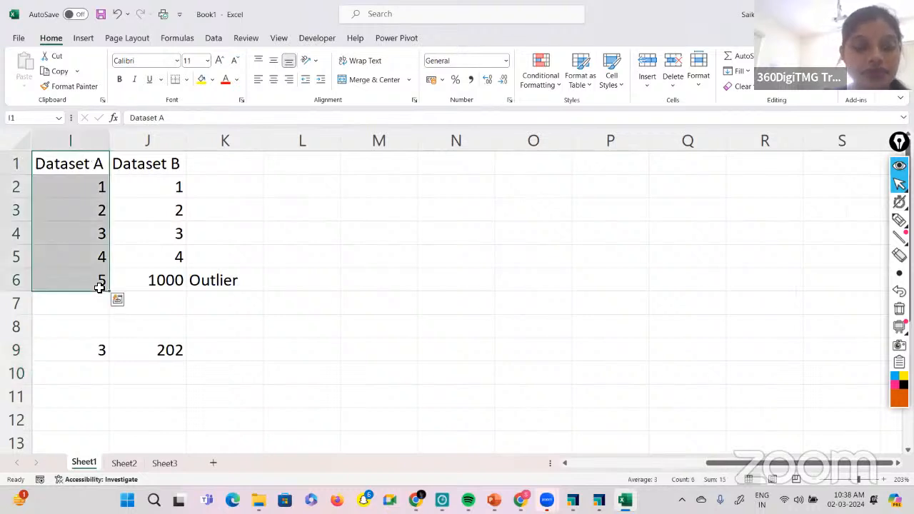
{"action": "key", "text": "ctrl+c"}
{"action": "left_click", "coordinate": [375, 171]}
{"action": "key", "text": "ctrl+v"}
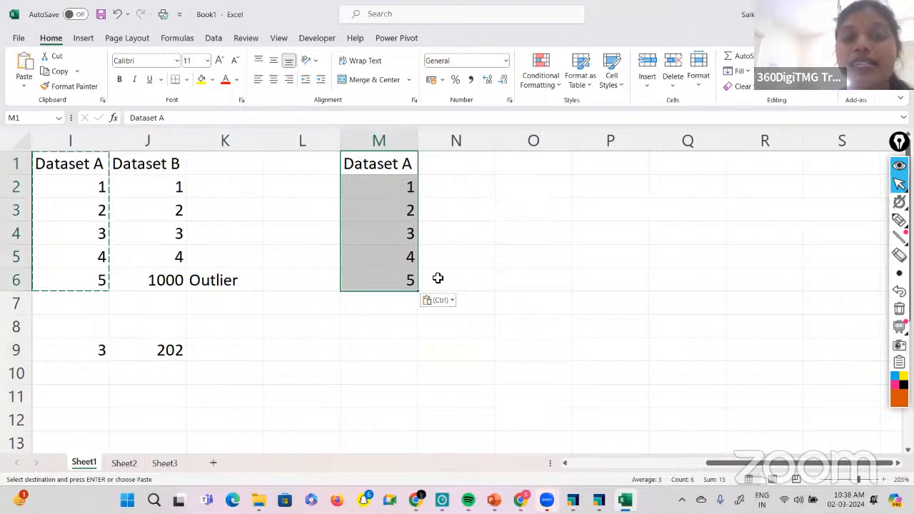
Enter the note "median = 3" in cell N4, beside the middle value of the copied dataset.
{"action": "left_click", "coordinate": [470, 234]}
{"action": "type", "text": "cent"}
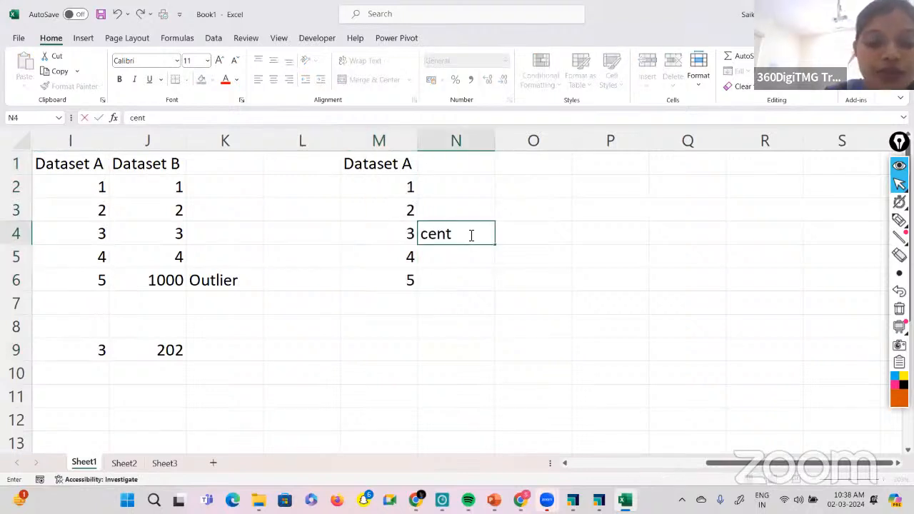
{"action": "key", "text": "BackSpace"}
{"action": "key", "text": "BackSpace"}
{"action": "key", "text": "BackSpace"}
{"action": "key", "text": "BackSpace"}
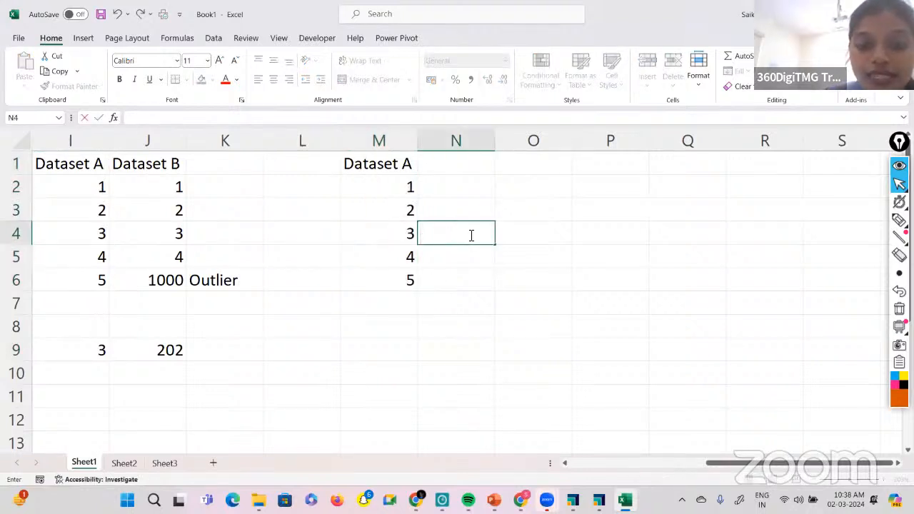
{"action": "type", "text": "median"}
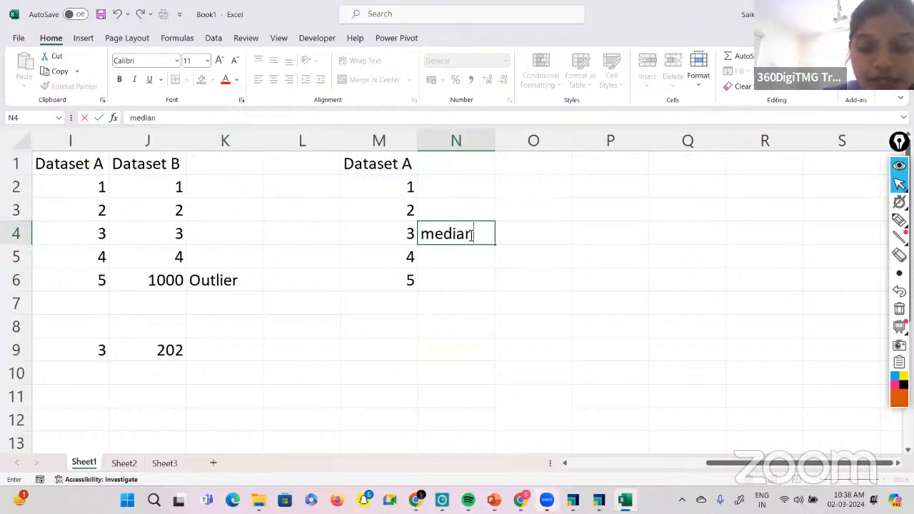
{"action": "type", "text": " = 3"}
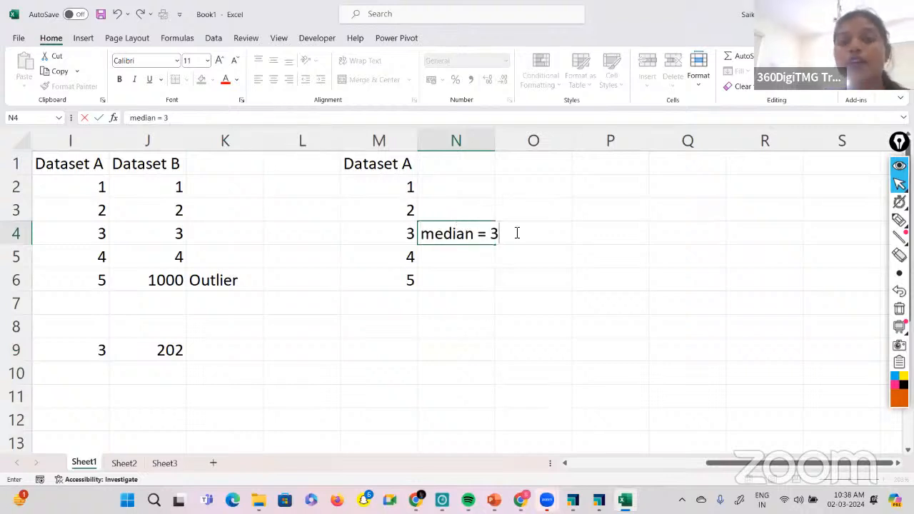
{"action": "left_click", "coordinate": [531, 169]}
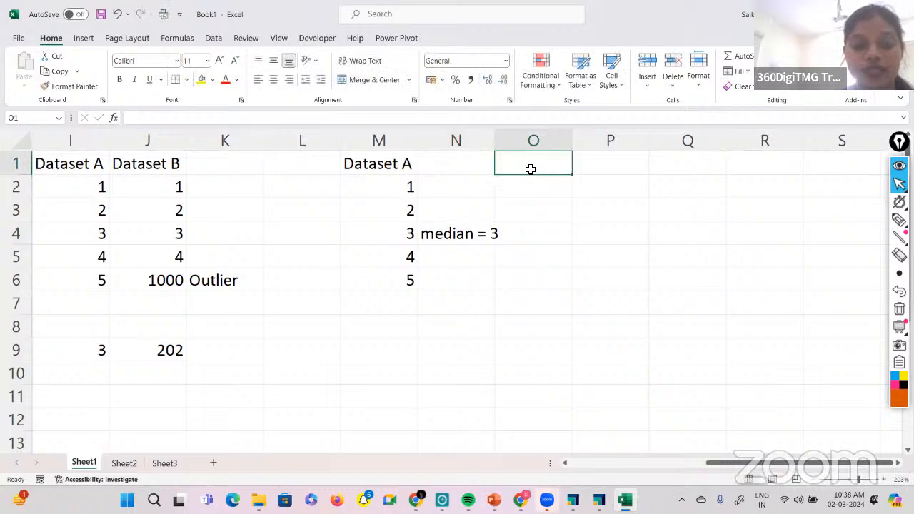
Copy the Dataset A block from column M to cell O1 and change the copy's middle value in O4 to 700.
{"action": "left_click_drag", "start_coordinate": [401, 166], "coordinate": [404, 293]}
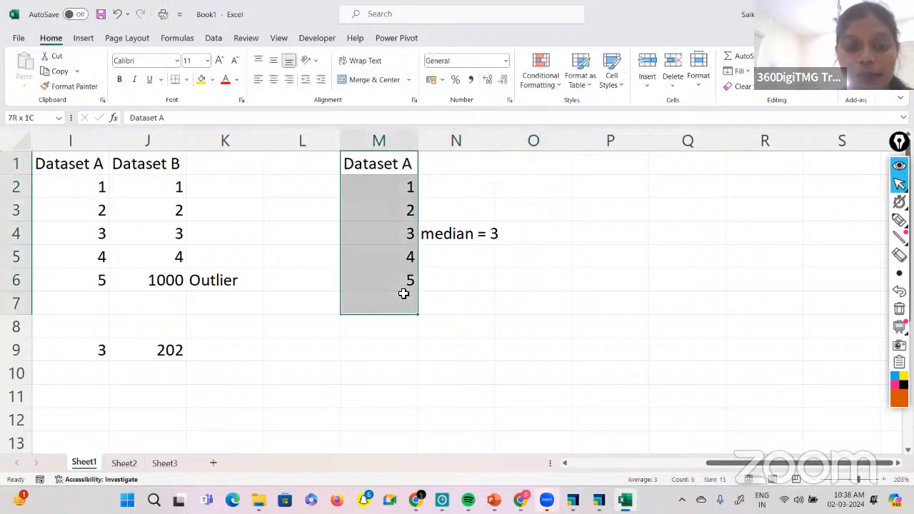
{"action": "key", "text": "ctrl+c"}
{"action": "left_click", "coordinate": [554, 169]}
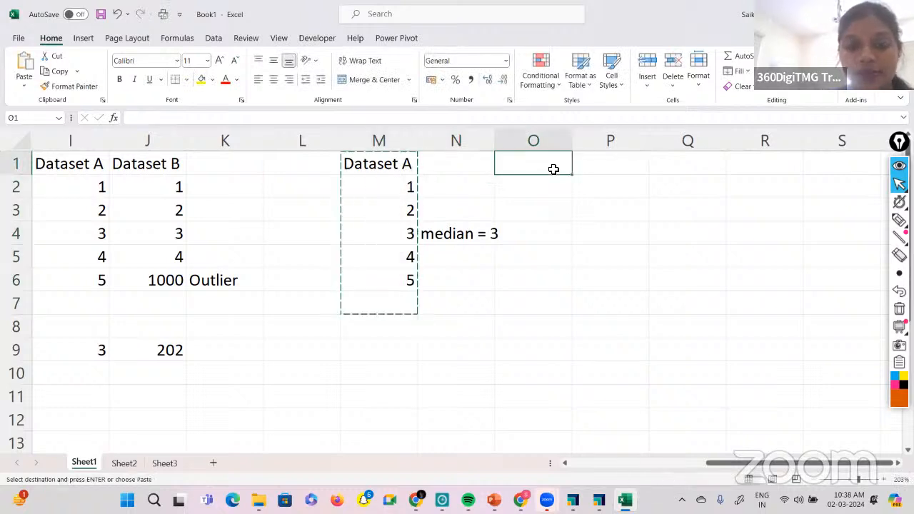
{"action": "key", "text": "ctrl+v"}
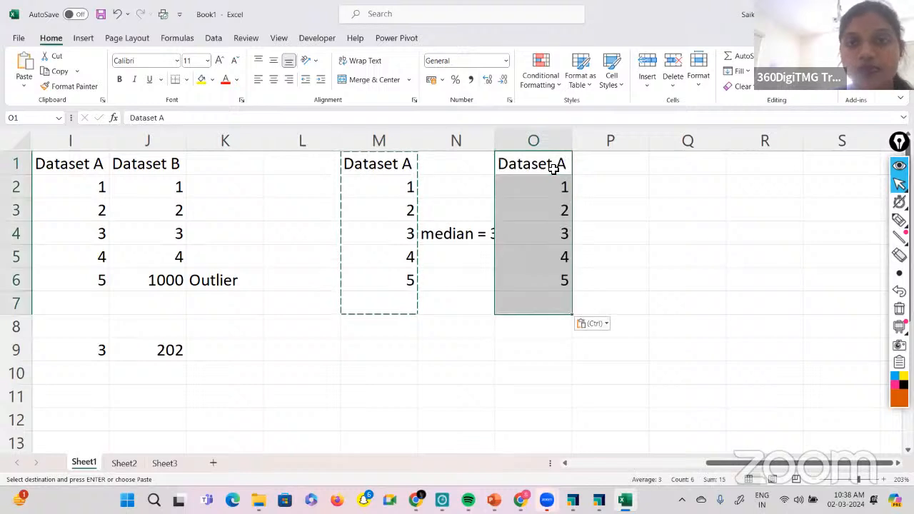
{"action": "left_click", "coordinate": [556, 240]}
{"action": "type", "text": "700"}
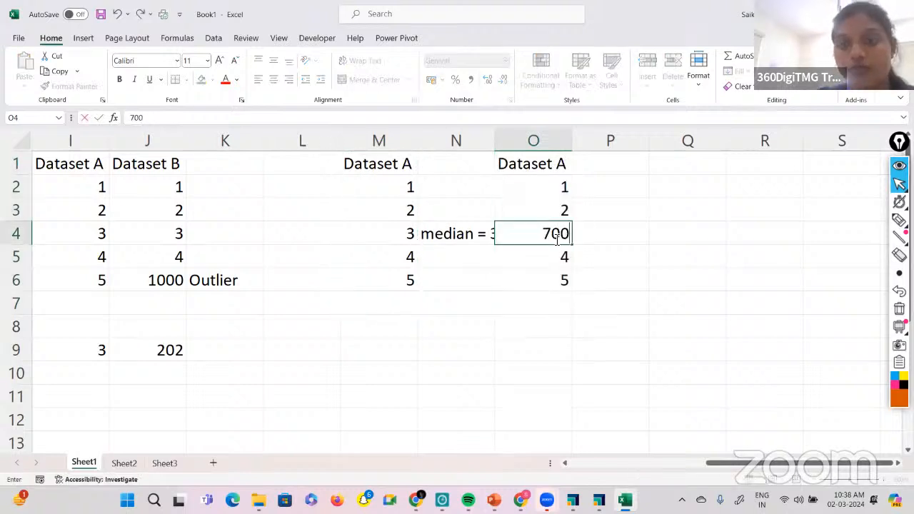
{"action": "left_click", "coordinate": [691, 321]}
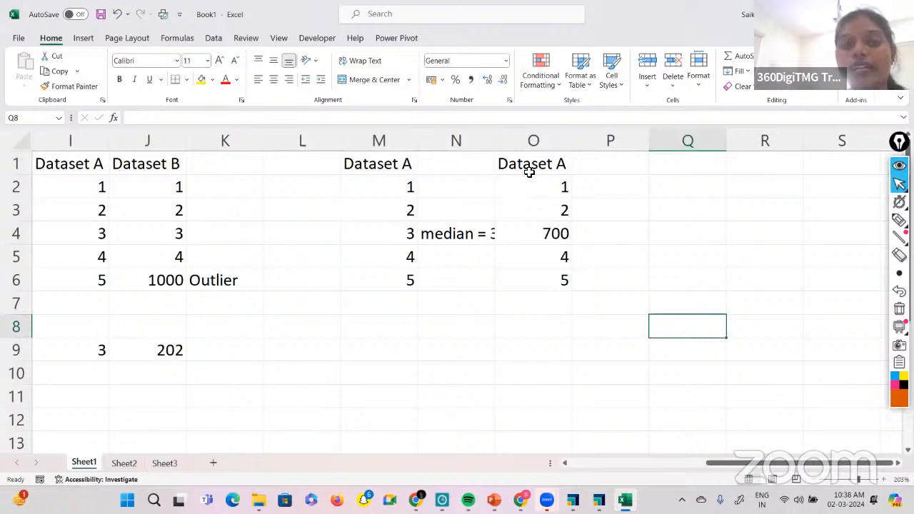
Rename the header in O1 as "Dataset B" and widen column N slightly to fit the median note.
{"action": "left_click", "coordinate": [530, 162]}
{"action": "left_click", "coordinate": [174, 120]}
{"action": "key", "text": "BackSpace"}
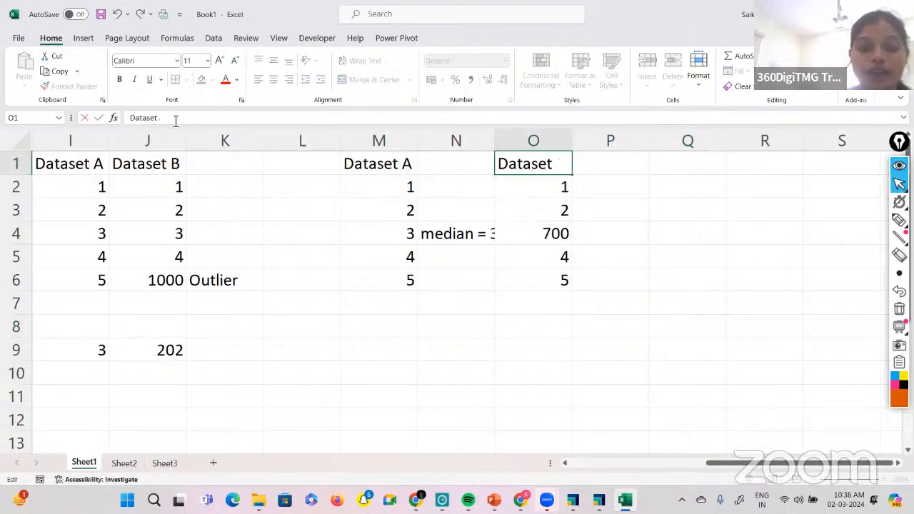
{"action": "type", "text": "B"}
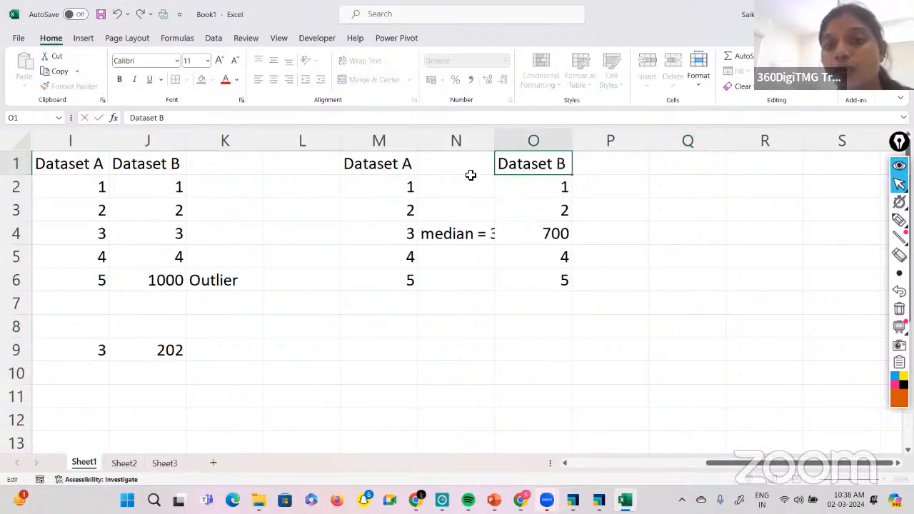
{"action": "left_click", "coordinate": [545, 284]}
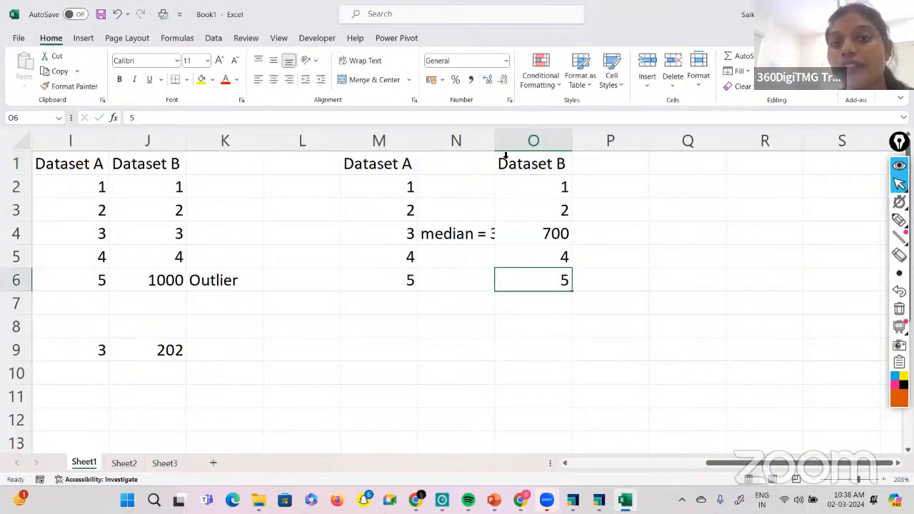
{"action": "left_click_drag", "start_coordinate": [495, 143], "coordinate": [504, 143]}
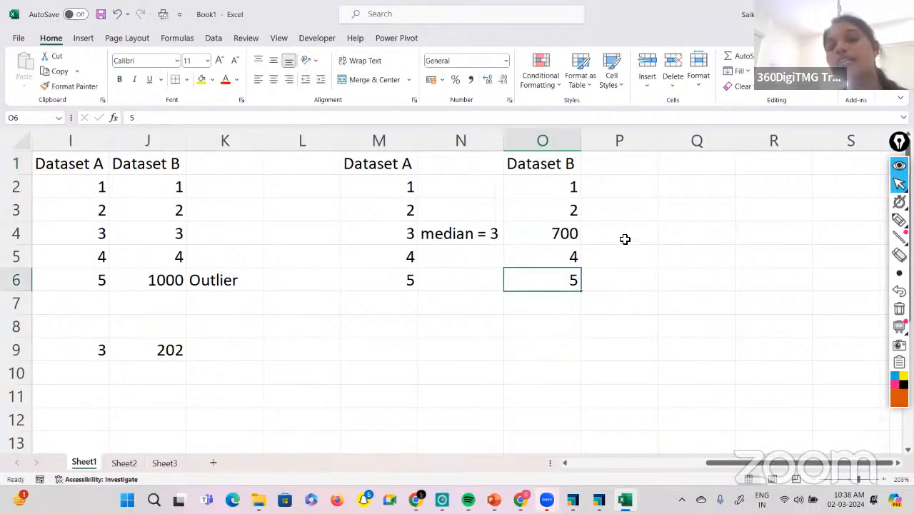
{"action": "left_click", "coordinate": [625, 239]}
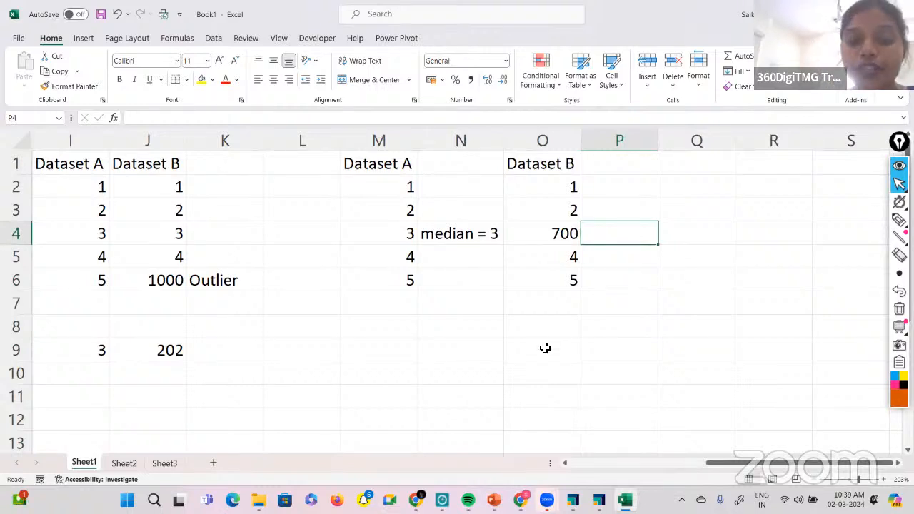
Enter the note "median - sort - middlemost" in cell O8 below the second dataset.
{"action": "left_click", "coordinate": [540, 331]}
{"action": "type", "text": "median - sort -"}
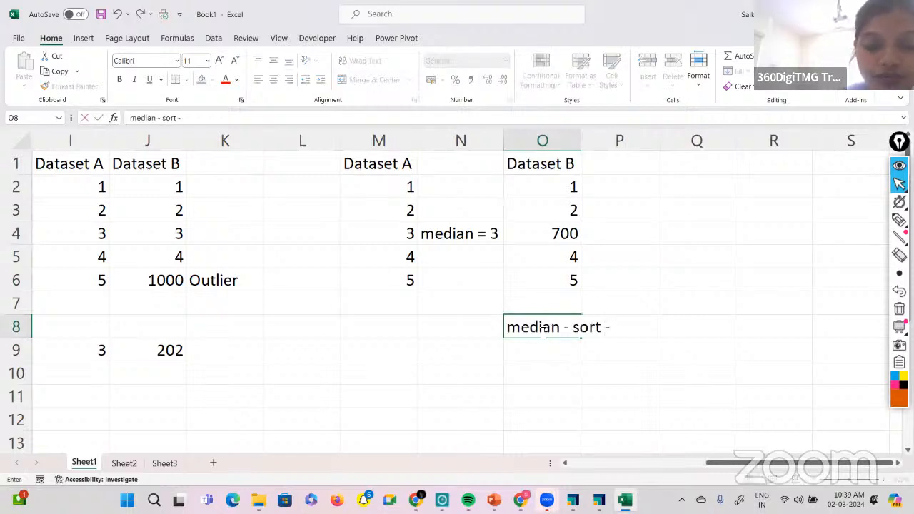
{"action": "type", "text": " midedl"}
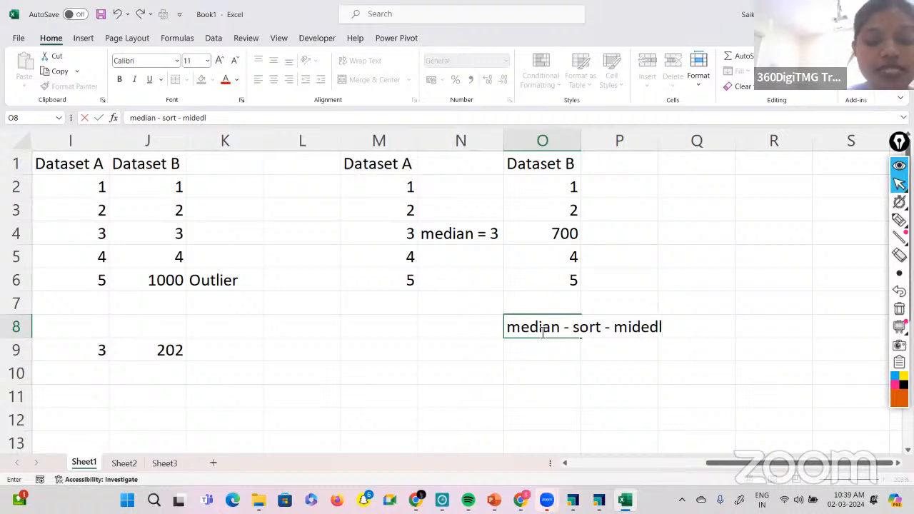
{"action": "key", "text": "BackSpace"}
{"action": "key", "text": "BackSpace"}
{"action": "key", "text": "BackSpace"}
{"action": "type", "text": "dle ko"}
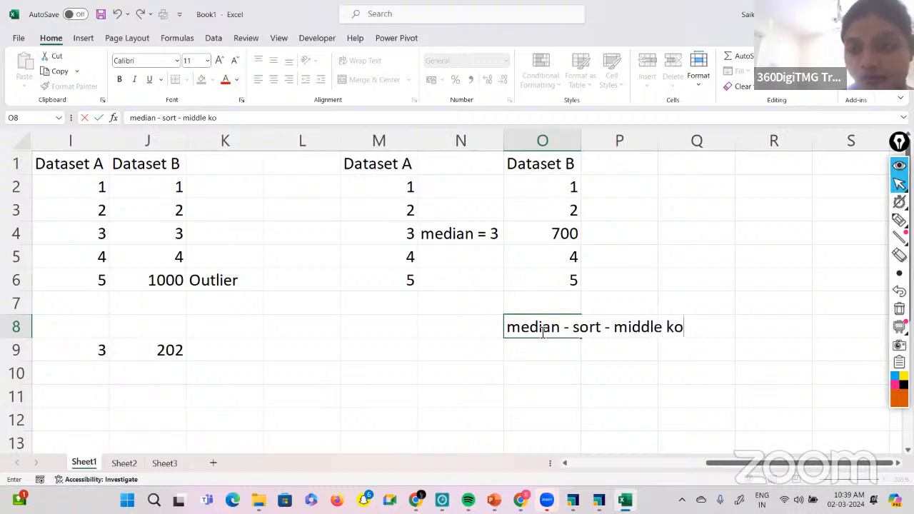
{"action": "key", "text": "BackSpace"}
{"action": "key", "text": "BackSpace"}
{"action": "key", "text": "BackSpace"}
{"action": "key", "text": "BackSpace"}
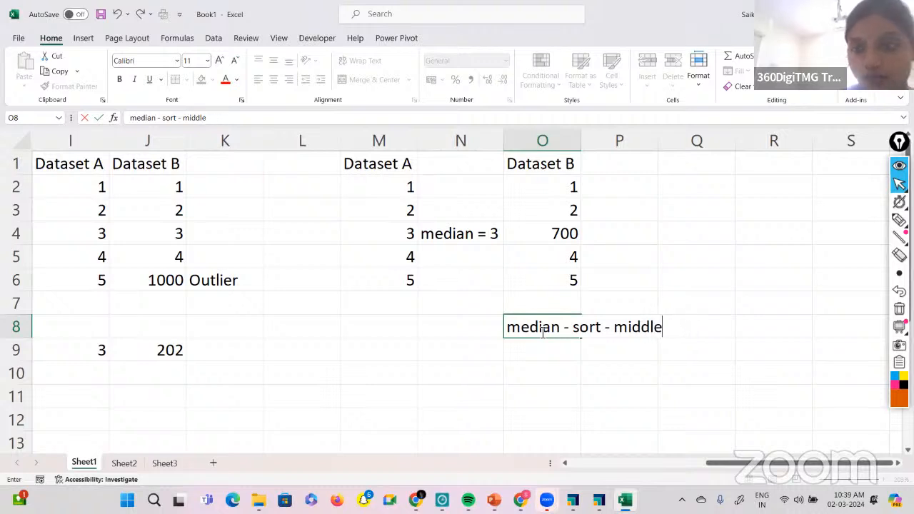
{"action": "type", "text": "most"}
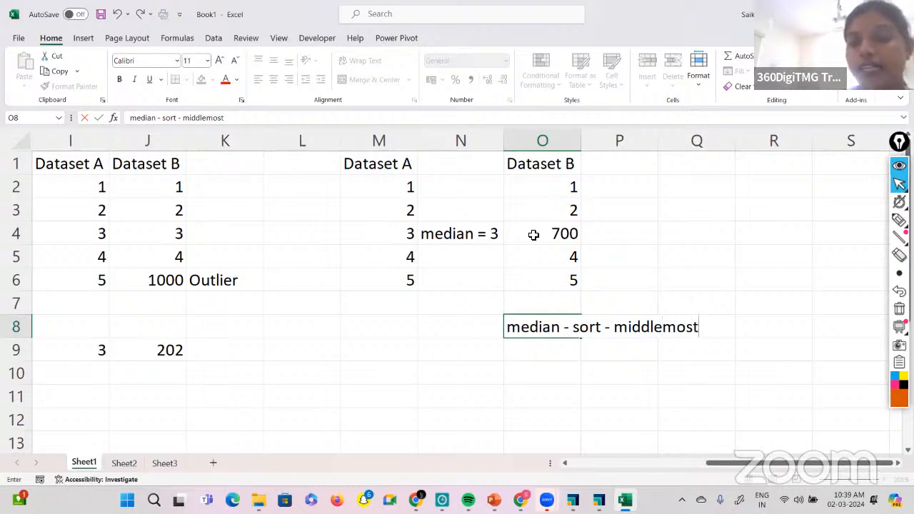
List the Dataset B values in ascending order in P2:P6 as 1, 2, 4, 5 and 700.
{"action": "left_click", "coordinate": [600, 194]}
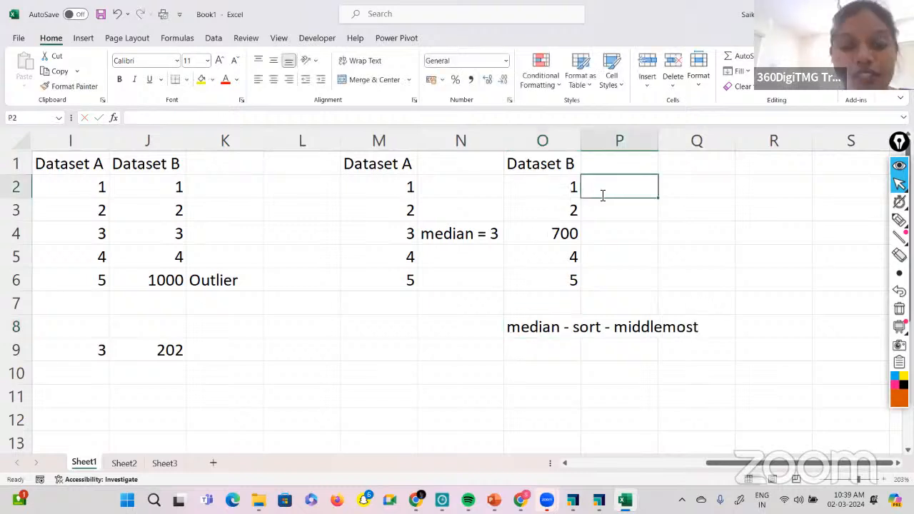
{"action": "type", "text": "1"}
{"action": "key", "text": "Return"}
{"action": "type", "text": "2"}
{"action": "key", "text": "Return"}
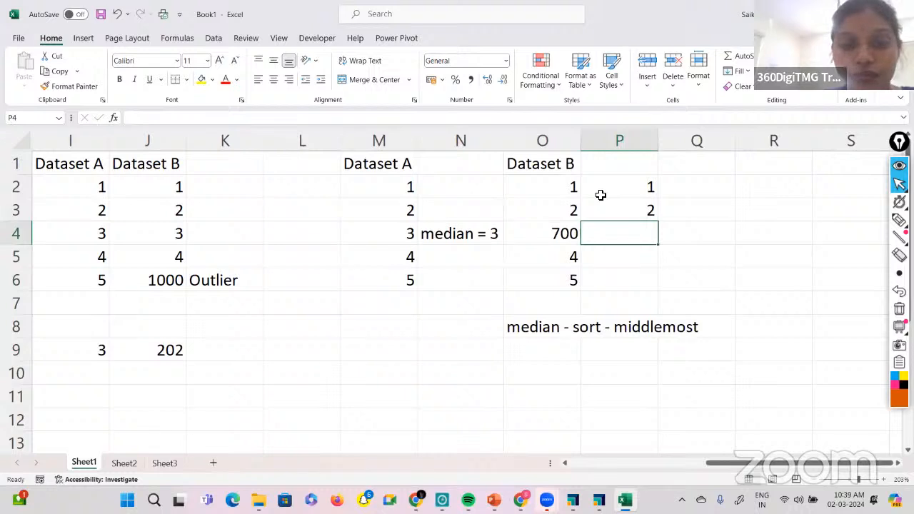
{"action": "type", "text": "4"}
{"action": "key", "text": "Return"}
{"action": "type", "text": "5"}
{"action": "key", "text": "Return"}
{"action": "type", "text": "7"}
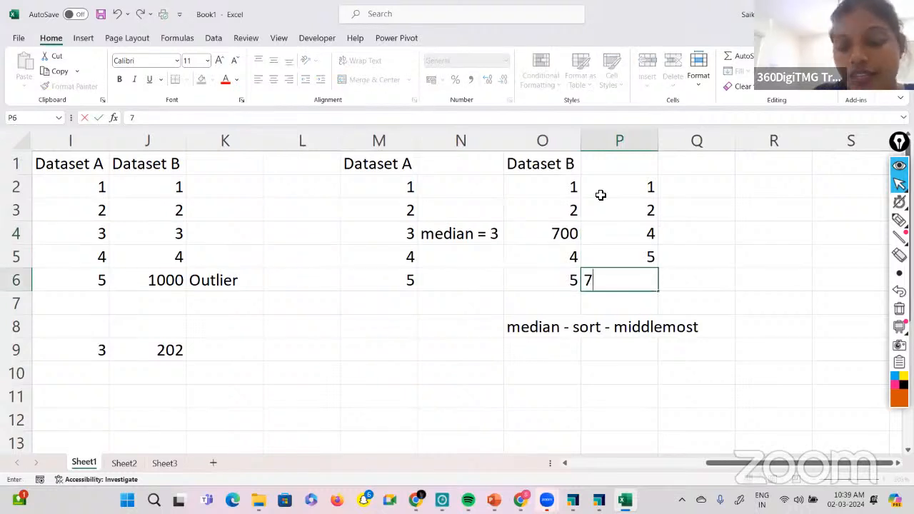
{"action": "type", "text": "00"}
Enter the median 4 in cell Q4, beside the middle value of the sorted list.
{"action": "left_click", "coordinate": [699, 230]}
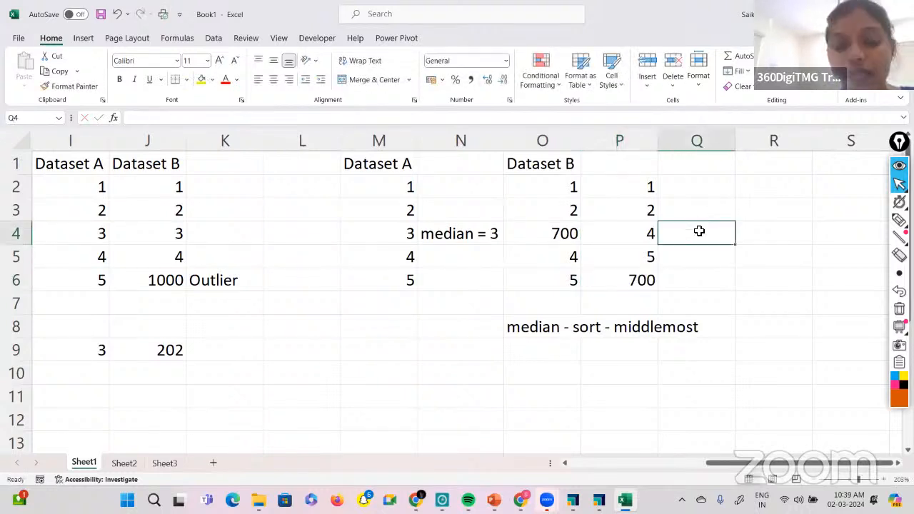
{"action": "type", "text": "4"}
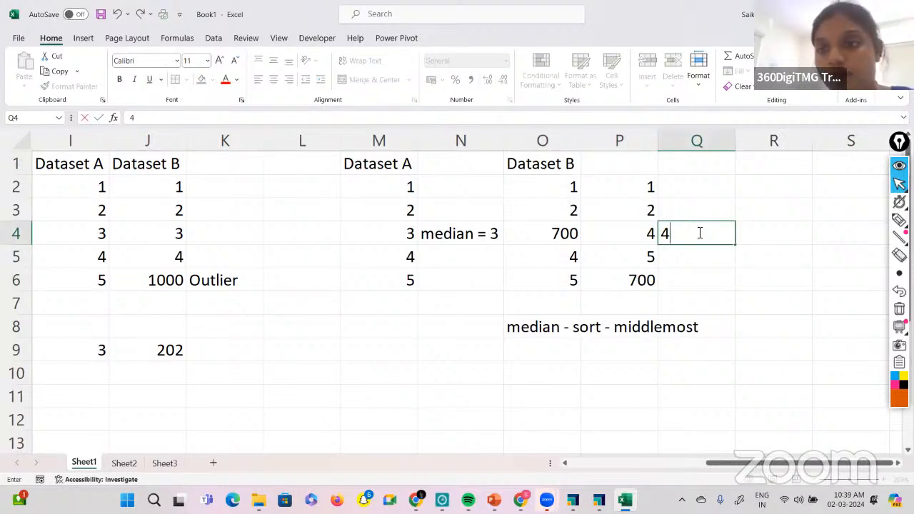
{"action": "left_click", "coordinate": [764, 365]}
Enter the note "median will not get influenced by outliers" in cell C6, below the note about the mean.
{"action": "scroll", "coordinate": [532, 338], "scroll_direction": "left", "scroll_amount": 3}
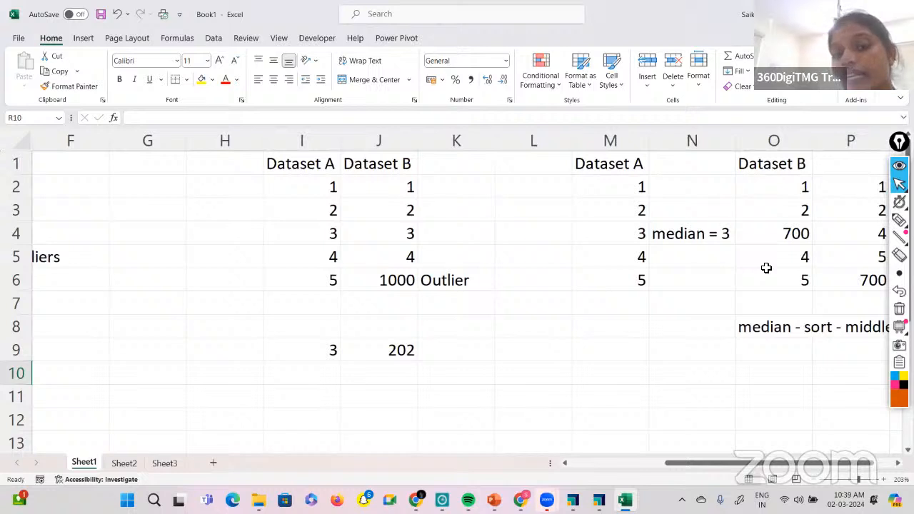
{"action": "scroll", "coordinate": [766, 267], "scroll_direction": "left", "scroll_amount": 5}
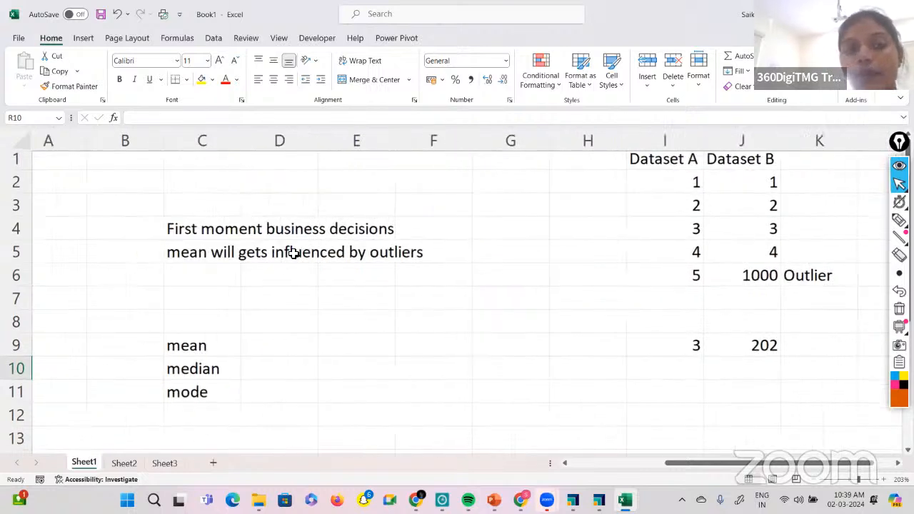
{"action": "left_click", "coordinate": [207, 286]}
{"action": "type", "text": "median w"}
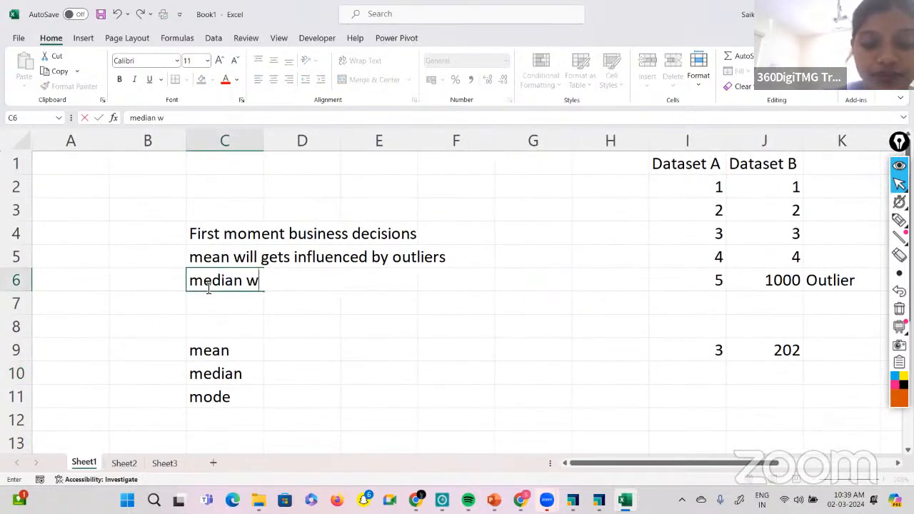
{"action": "type", "text": "ill not get"}
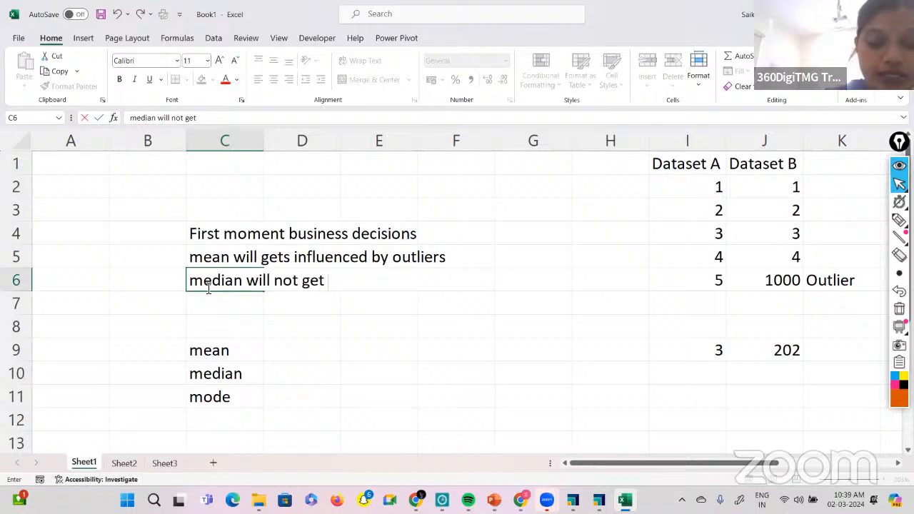
{"action": "type", "text": " influenced"}
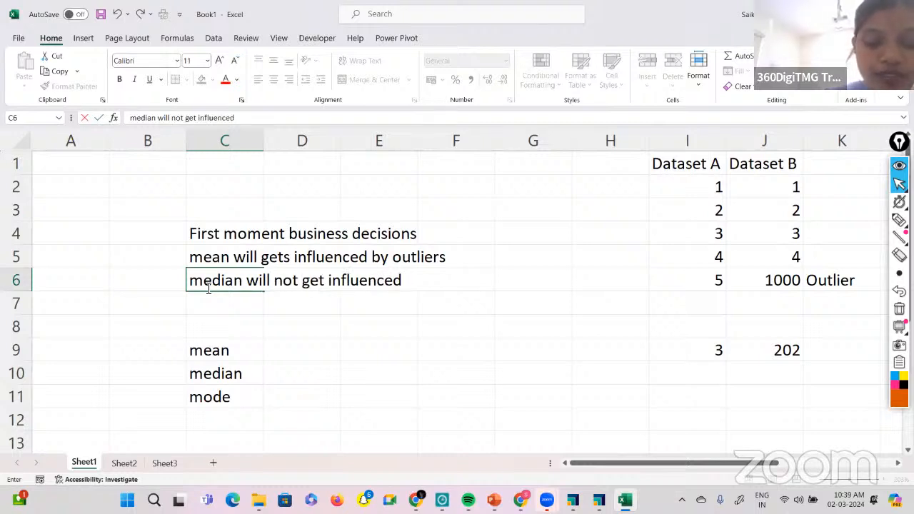
{"action": "type", "text": " by outliers"}
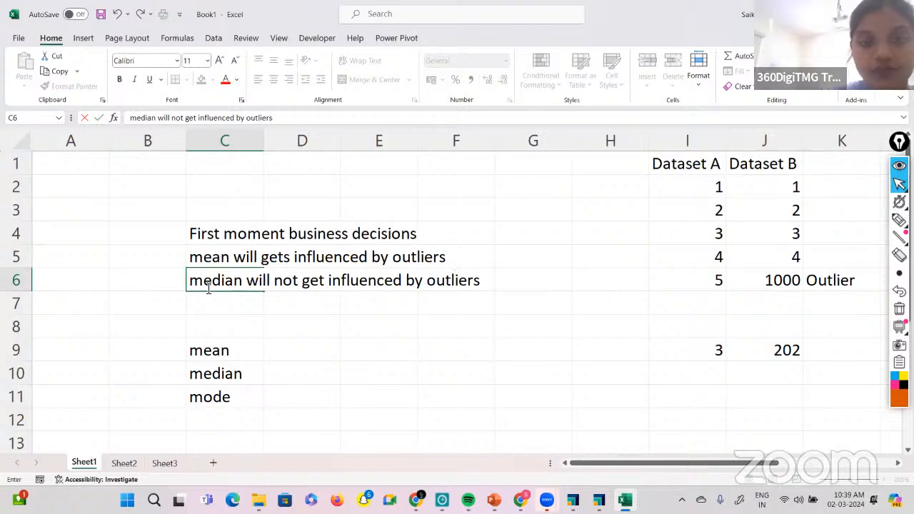
{"action": "left_click", "coordinate": [302, 323]}
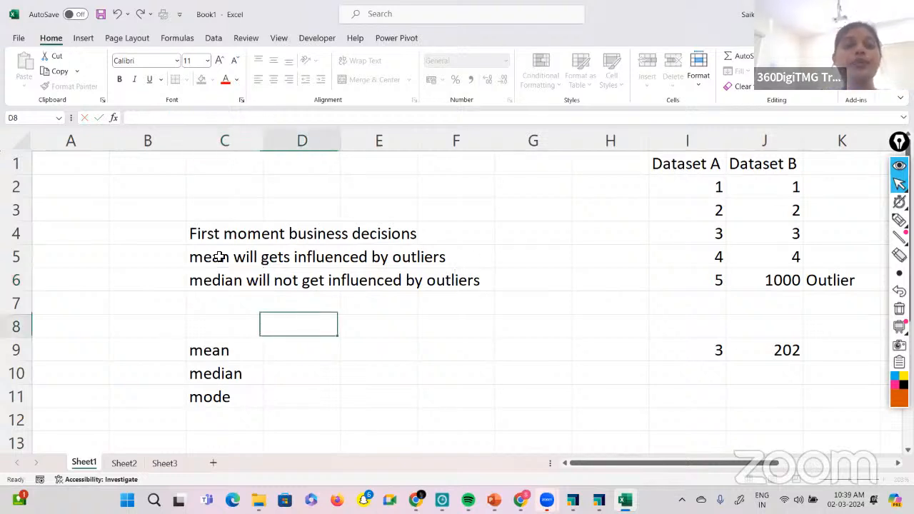
List the even-sized sample values 1, 2, 3, 4, 5 and 6 in cells R2:R7.
{"action": "scroll", "coordinate": [343, 251], "scroll_direction": "right", "scroll_amount": 4}
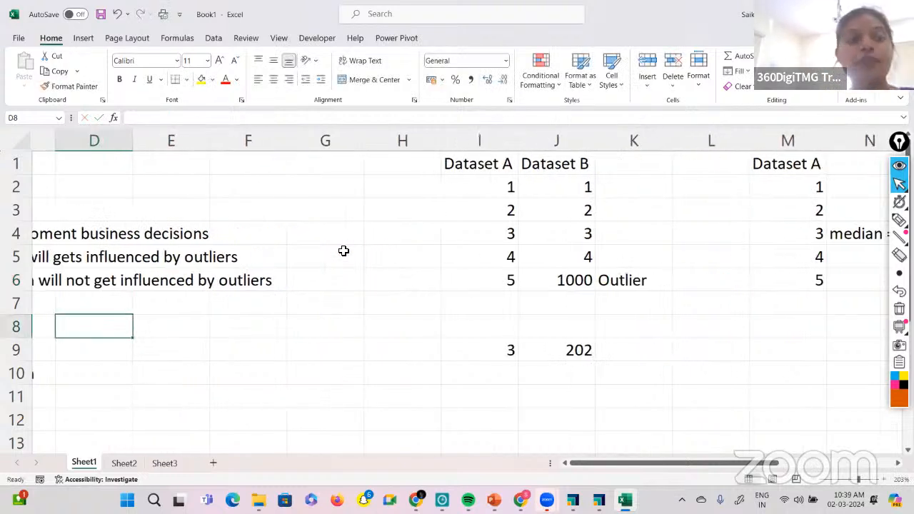
{"action": "scroll", "coordinate": [344, 250], "scroll_direction": "right", "scroll_amount": 3}
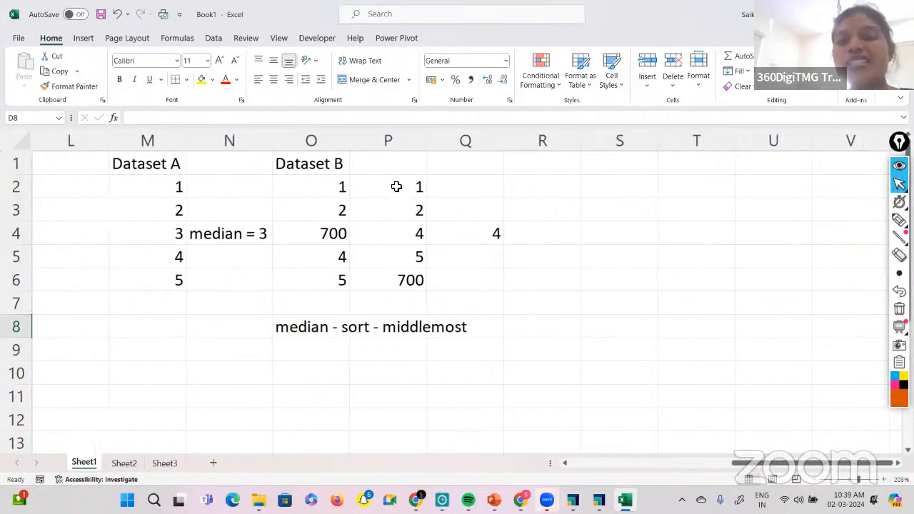
{"action": "left_click_drag", "start_coordinate": [395, 186], "coordinate": [405, 276]}
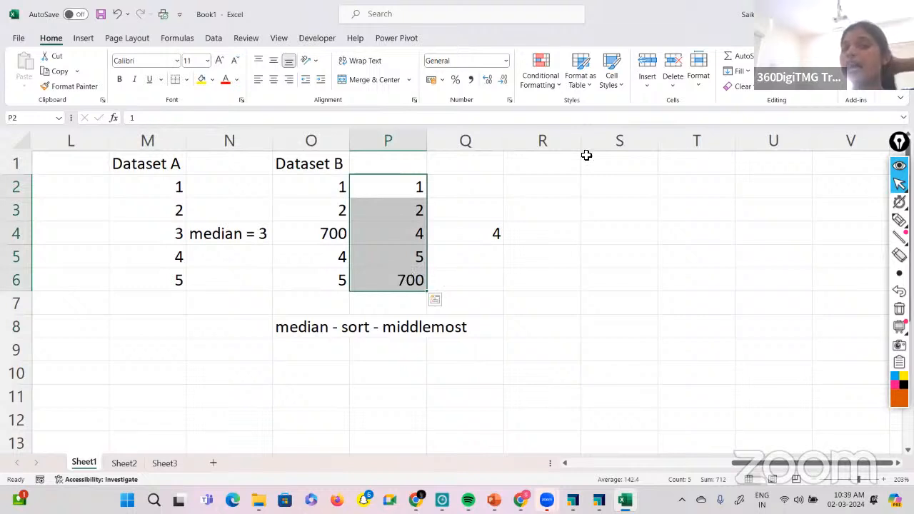
{"action": "left_click", "coordinate": [543, 188]}
{"action": "type", "text": "1 "}
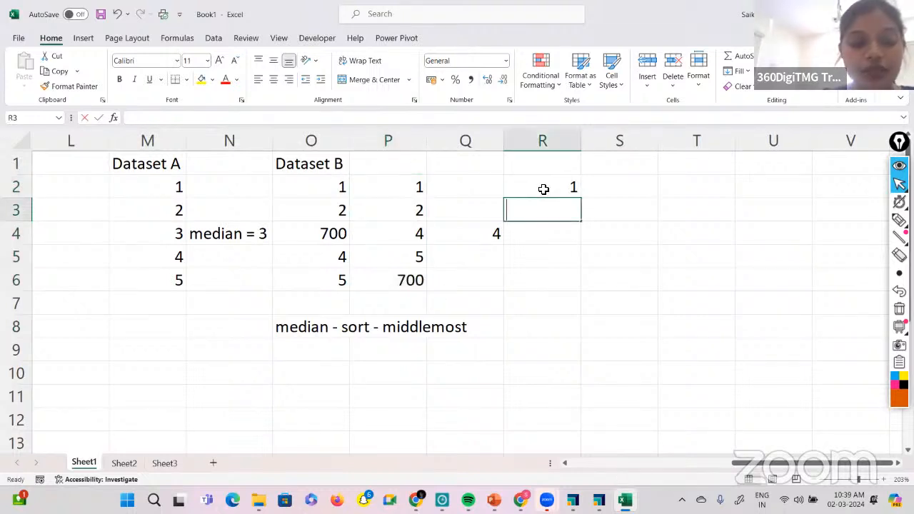
{"action": "type", "text": "2 3 4 56"}
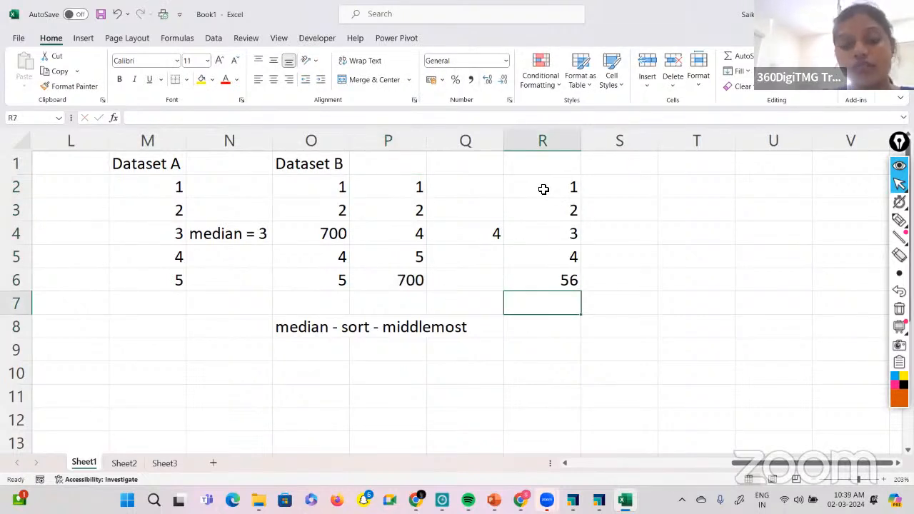
{"action": "key", "text": "Up"}
{"action": "key", "text": "F2"}
{"action": "key", "text": "BackSpace"}
{"action": "key", "text": "Return"}
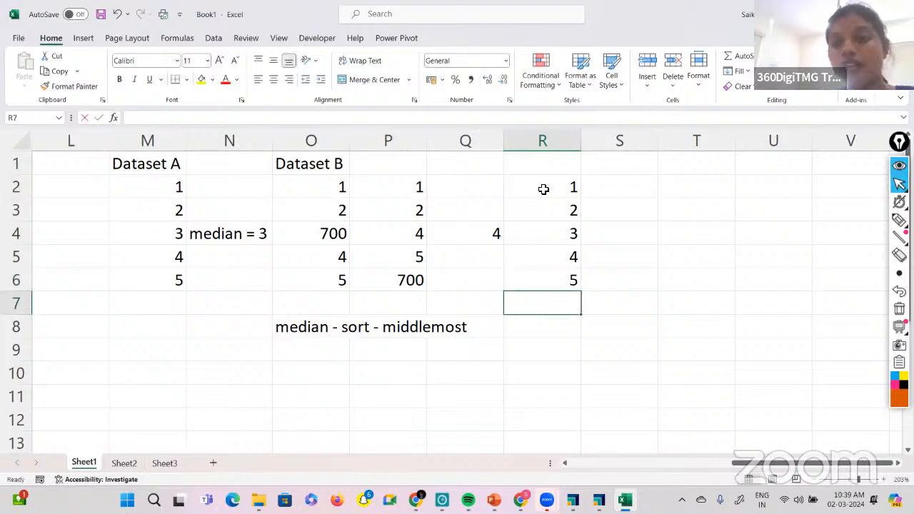
{"action": "type", "text": "6"}
{"action": "left_click", "coordinate": [696, 189]}
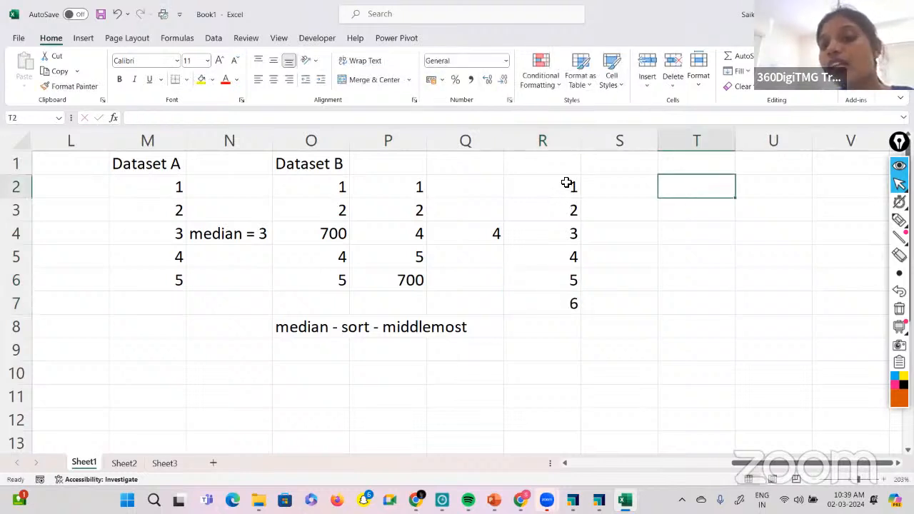
Enter the note "median - middle most - even" in cell R8 below the six-value list.
{"action": "left_click_drag", "start_coordinate": [566, 184], "coordinate": [575, 302]}
{"action": "left_click", "coordinate": [537, 327]}
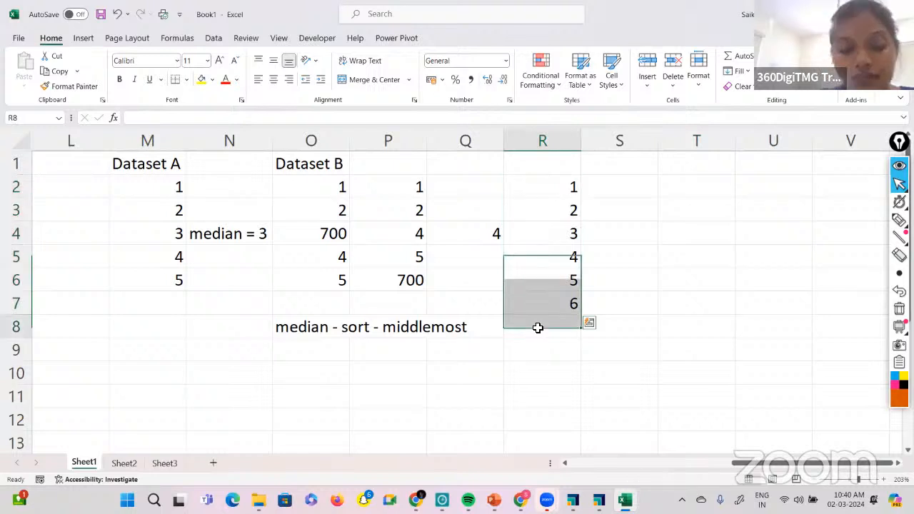
{"action": "type", "text": "median - mi"}
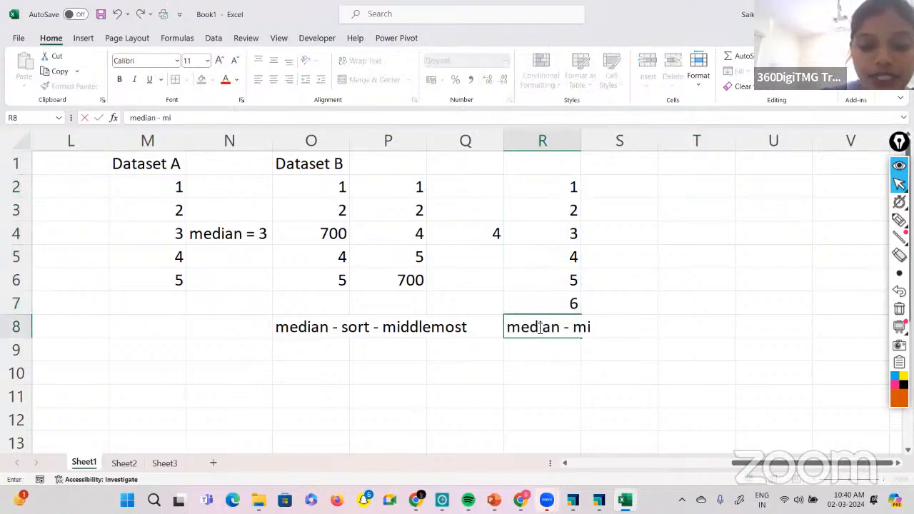
{"action": "type", "text": "ddle most - "}
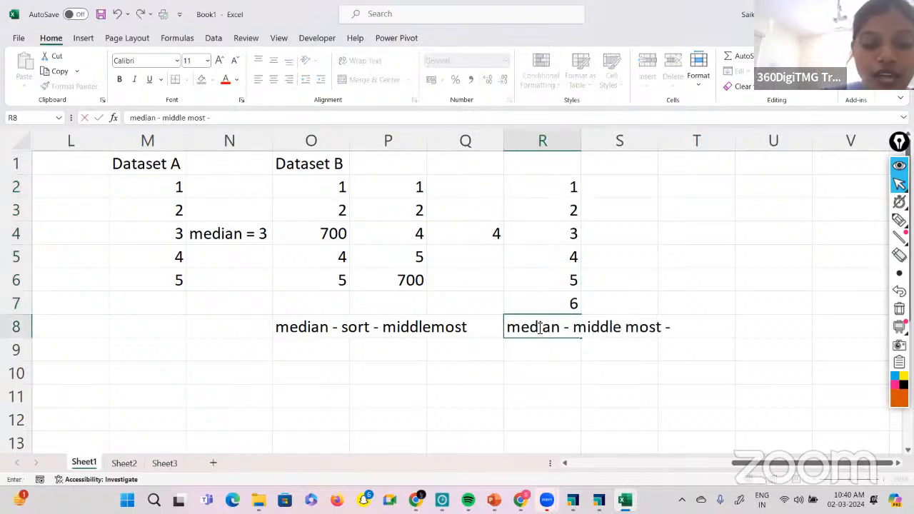
{"action": "type", "text": "even"}
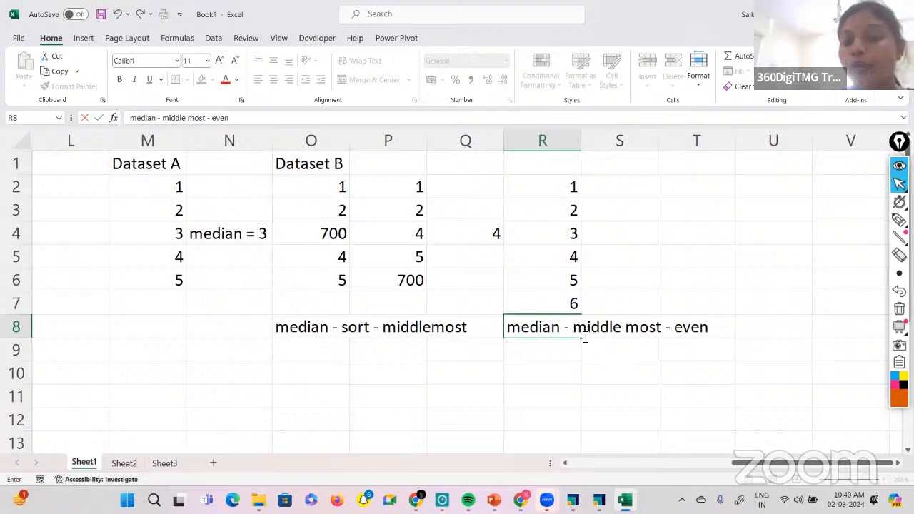
{"action": "key", "text": "Return"}
Enter the explanation "centre most values average is the median" in cell R9.
{"action": "type", "text": "centr"}
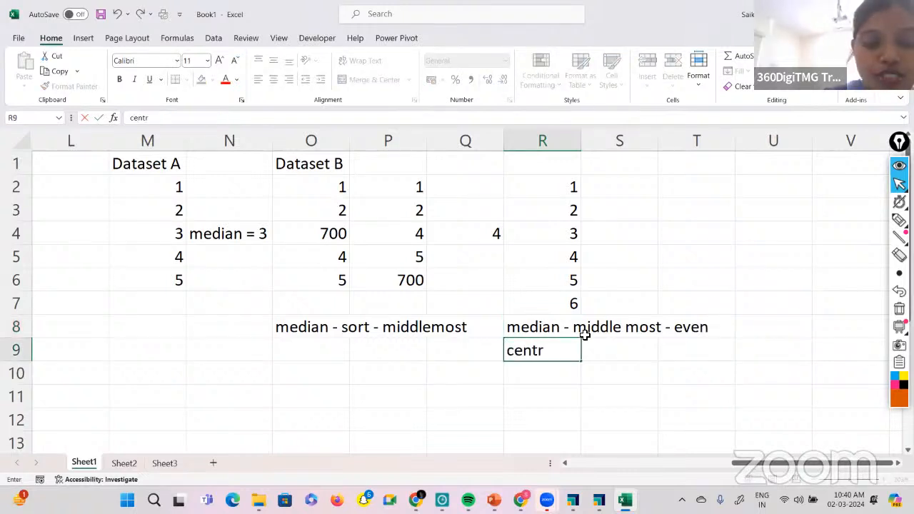
{"action": "type", "text": "e"}
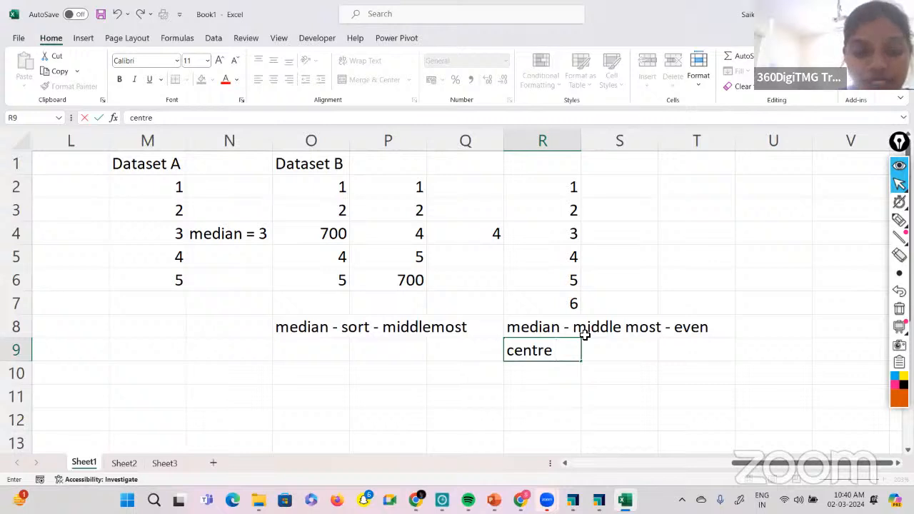
{"action": "type", "text": " most"}
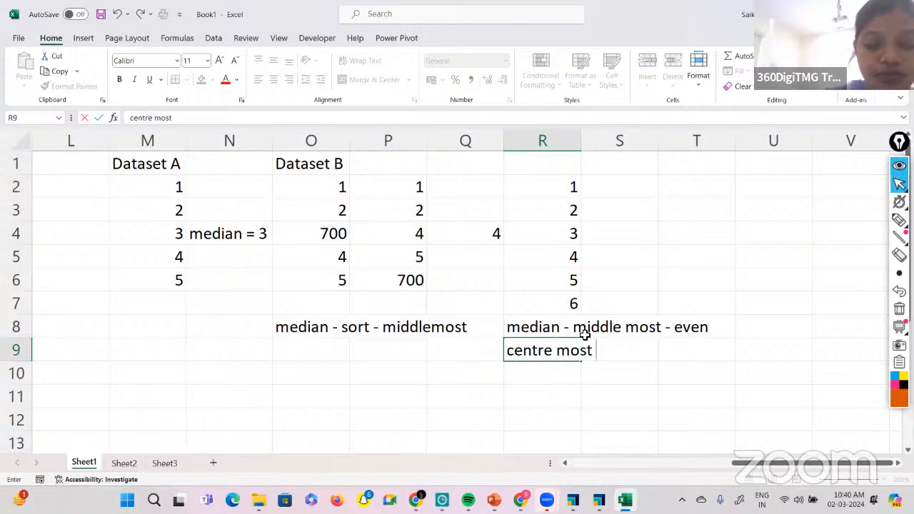
{"action": "type", "text": " values average is the me"}
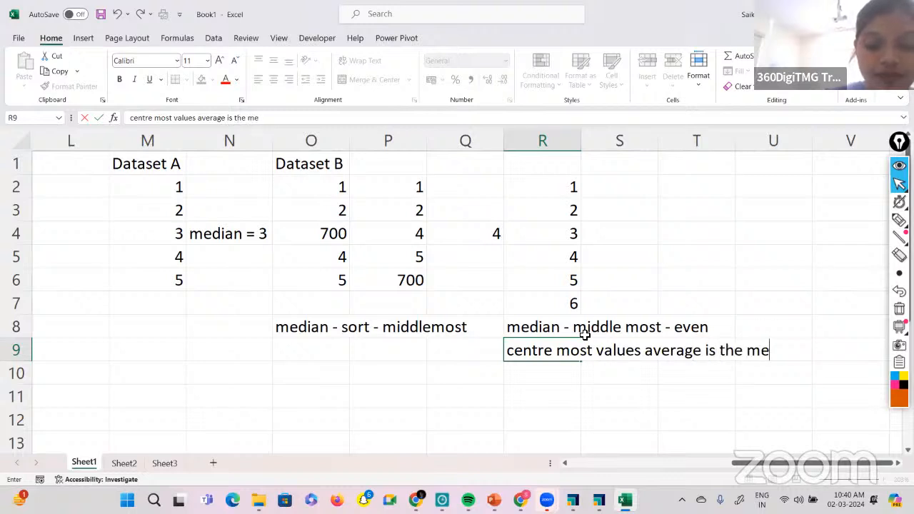
{"action": "type", "text": "dian"}
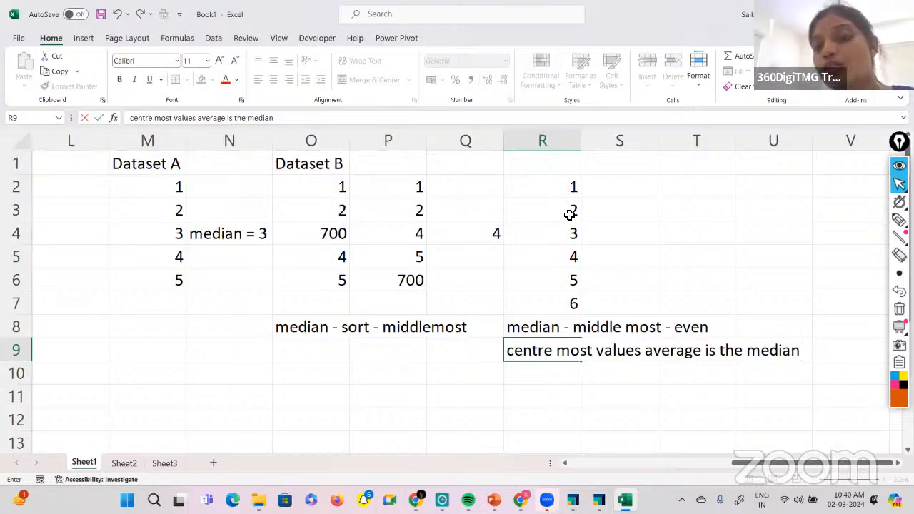
Calculate the median of R2:R7 in cell R11 with the MEDIAN function and check its formula.
{"action": "left_click", "coordinate": [532, 390]}
{"action": "type", "text": "=medi"}
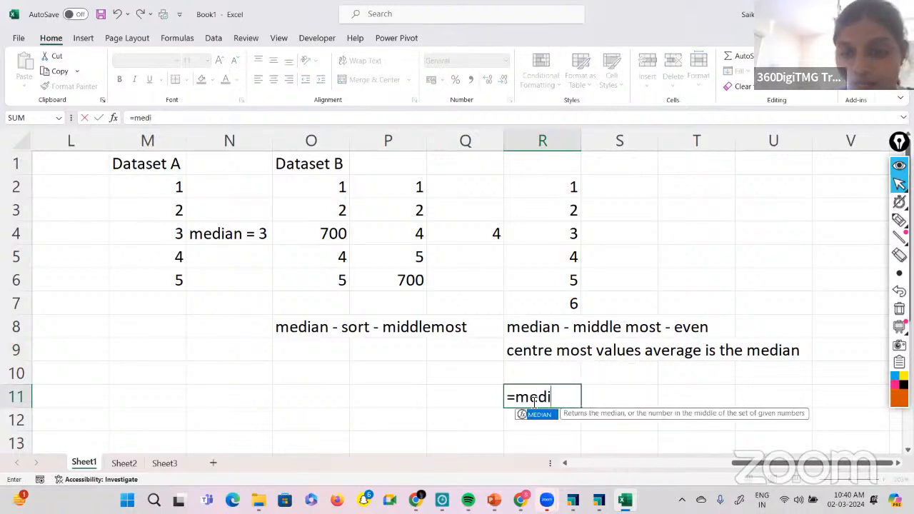
{"action": "double_click", "coordinate": [540, 415]}
{"action": "left_click_drag", "start_coordinate": [542, 187], "coordinate": [550, 299]}
{"action": "key", "text": "Return"}
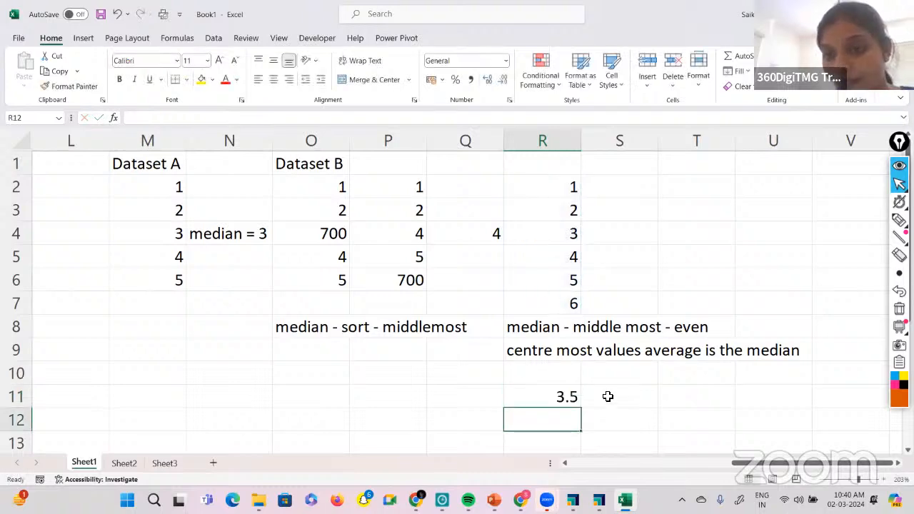
{"action": "left_click", "coordinate": [557, 399]}
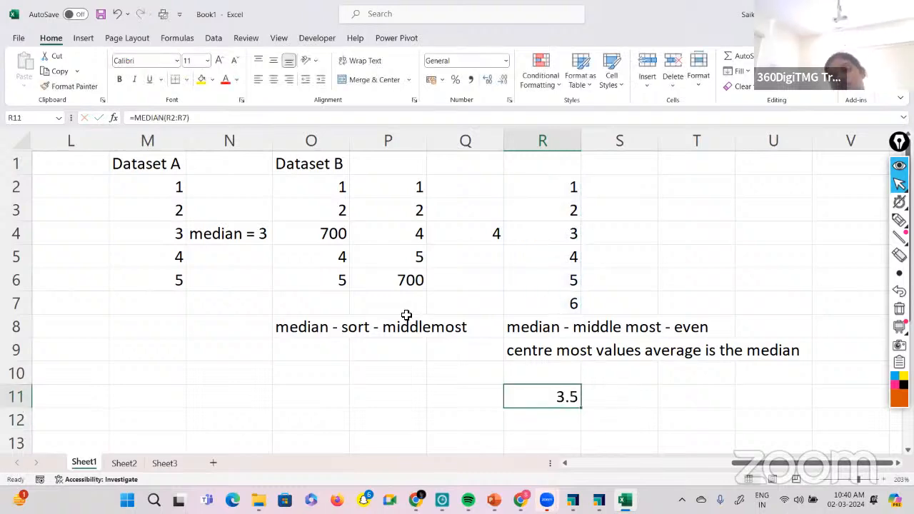
Enter the note "categorical data" in cell C7, below the note about the median and outliers.
{"action": "scroll", "coordinate": [406, 315], "scroll_direction": "left", "scroll_amount": 5}
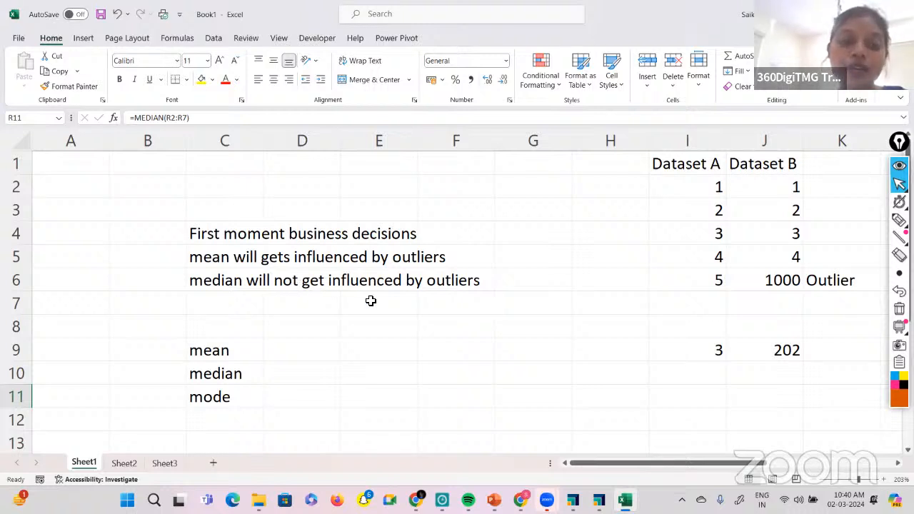
{"action": "scroll", "coordinate": [273, 310], "scroll_direction": "right", "scroll_amount": 2}
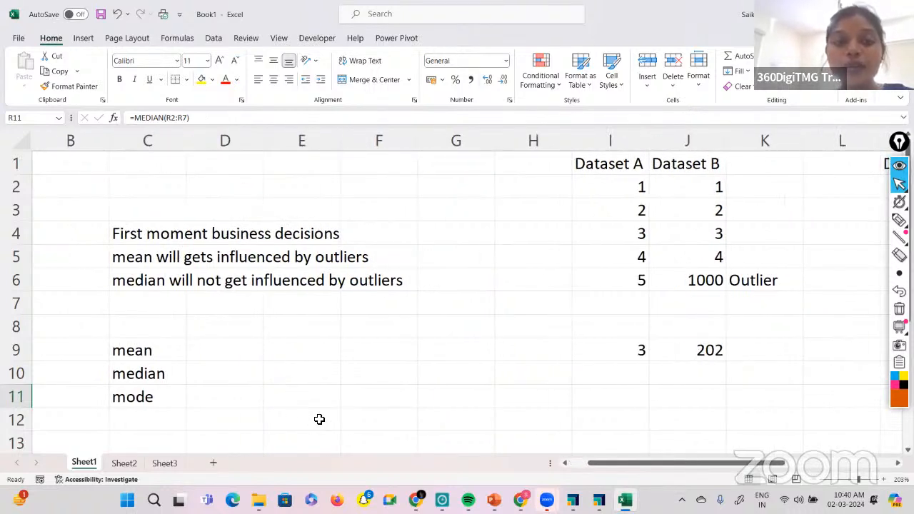
{"action": "left_click", "coordinate": [135, 304]}
{"action": "type", "text": "ca"}
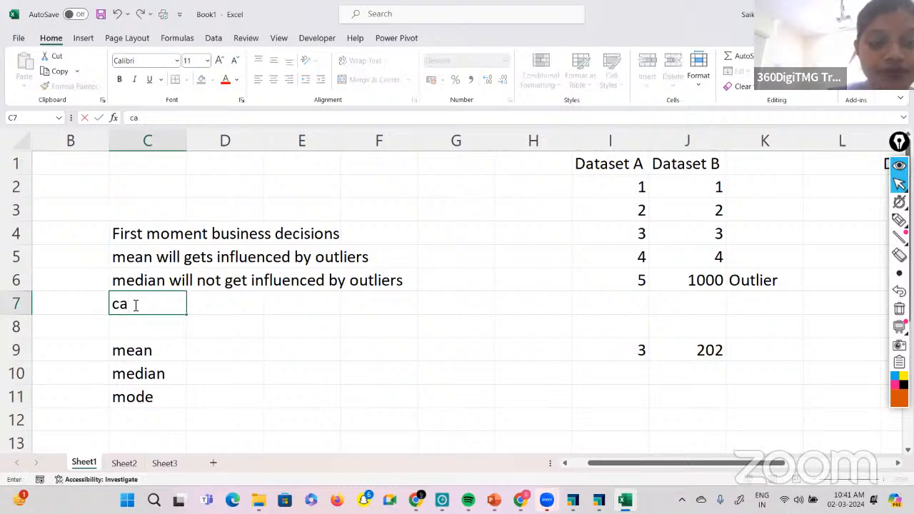
{"action": "type", "text": "tegorical dat"}
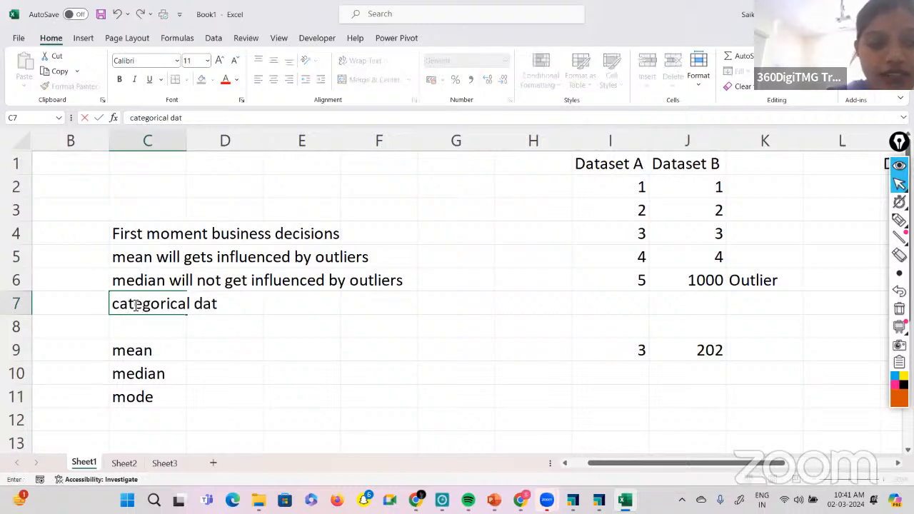
{"action": "type", "text": "a"}
{"action": "scroll", "coordinate": [102, 248], "scroll_direction": "left", "scroll_amount": 2}
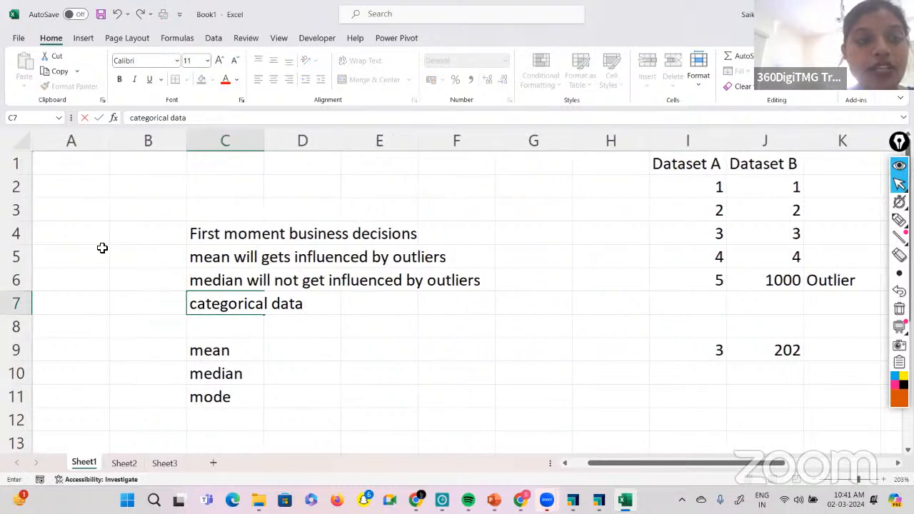
Enter the header Sales in cell A4 with the categories Low, High and Moderate below it in A5:A7.
{"action": "left_click", "coordinate": [99, 241]}
{"action": "type", "text": "Sales"}
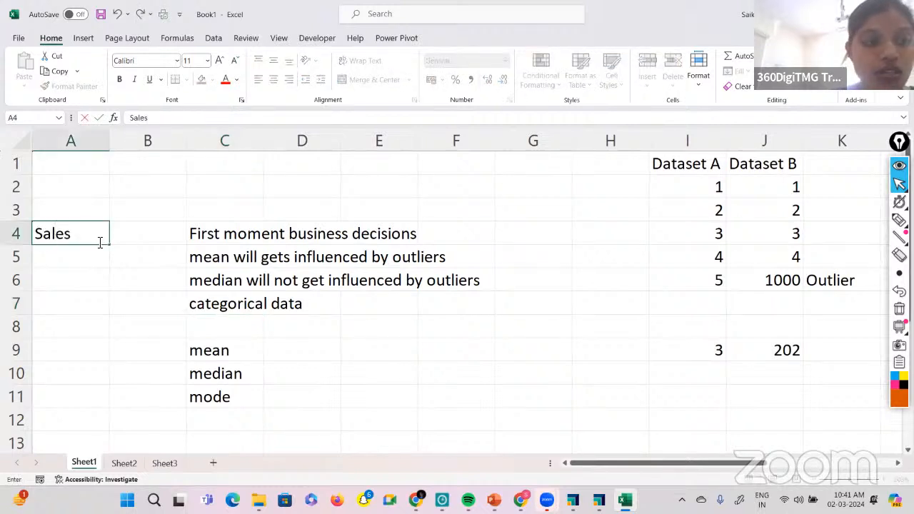
{"action": "key", "text": "Return"}
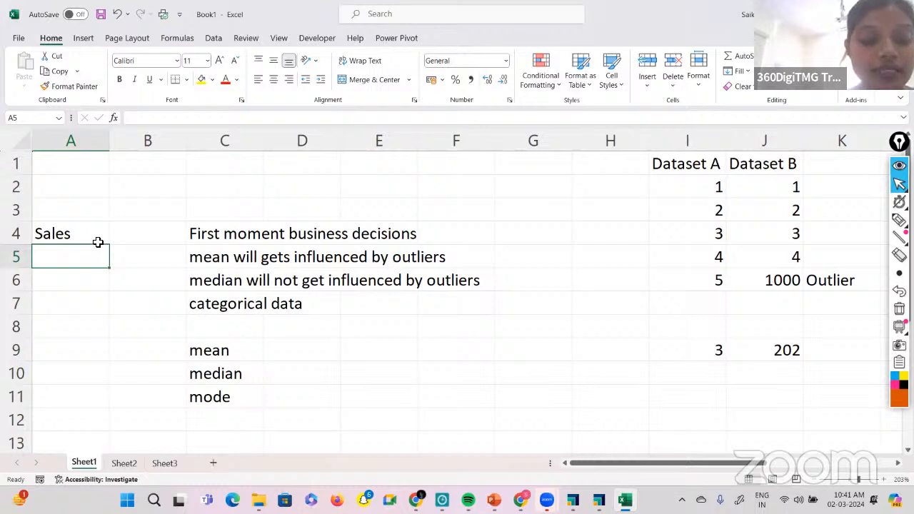
{"action": "type", "text": "Low"}
{"action": "key", "text": "Return"}
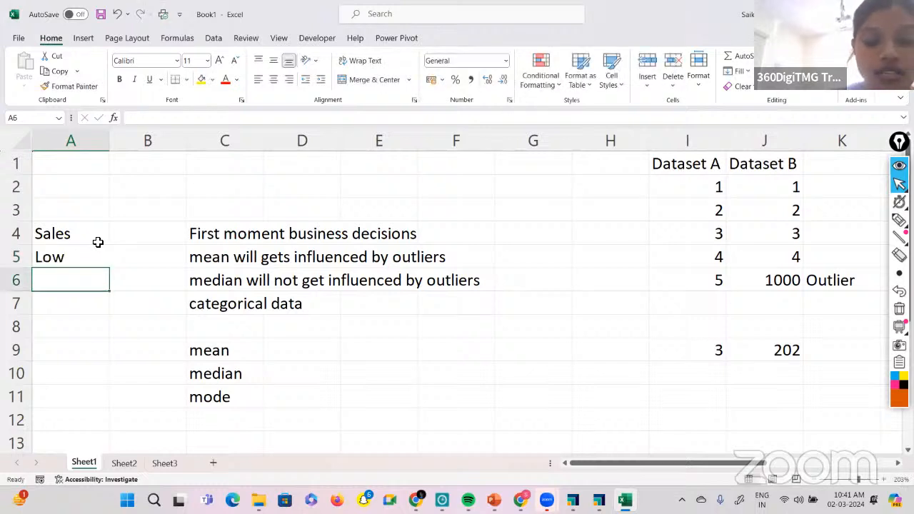
{"action": "type", "text": "High"}
{"action": "key", "text": "Return"}
{"action": "type", "text": "Moderate"}
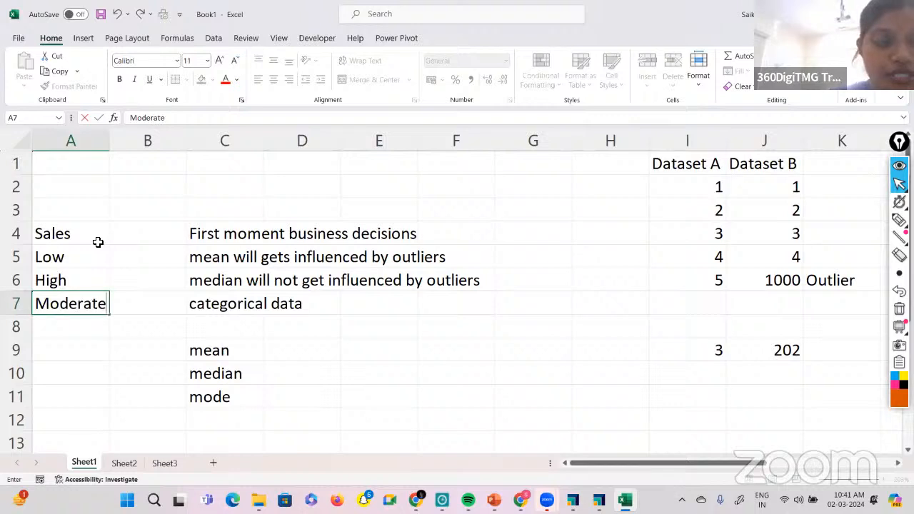
{"action": "key", "text": "Return"}
Continue the Sales list in A8:A11 with the values Low, High, High and High.
{"action": "type", "text": "Low"}
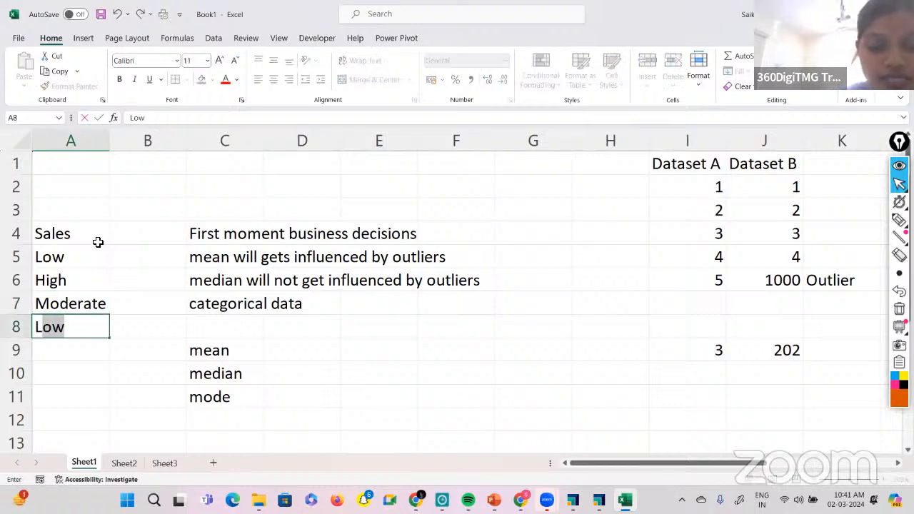
{"action": "key", "text": "Return"}
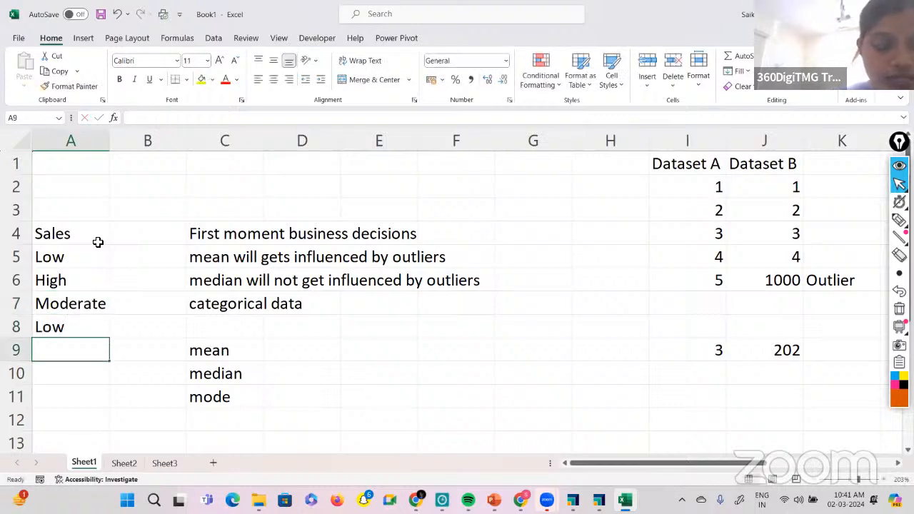
{"action": "type", "text": "h"}
{"action": "key", "text": "BackSpace"}
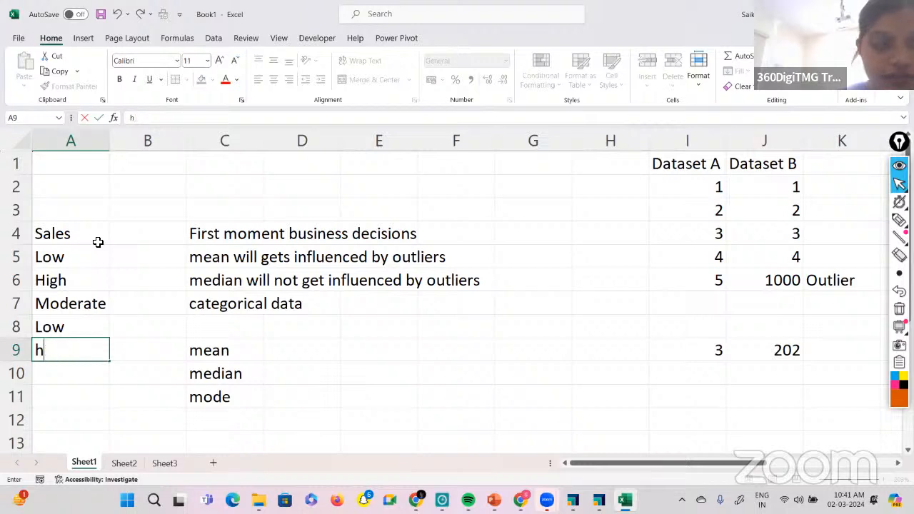
{"action": "key", "text": "BackSpace"}
{"action": "type", "text": "High"}
{"action": "key", "text": "Return"}
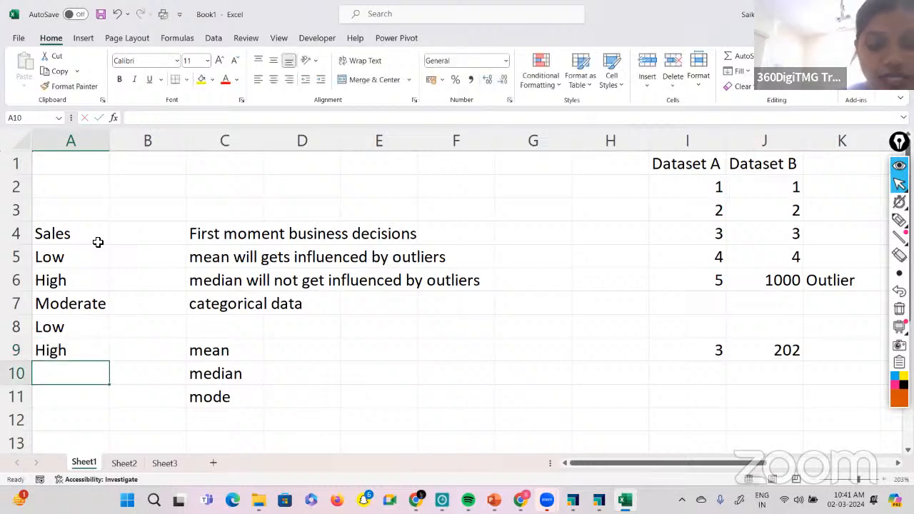
{"action": "type", "text": "High"}
{"action": "key", "text": "Return"}
{"action": "type", "text": "H"}
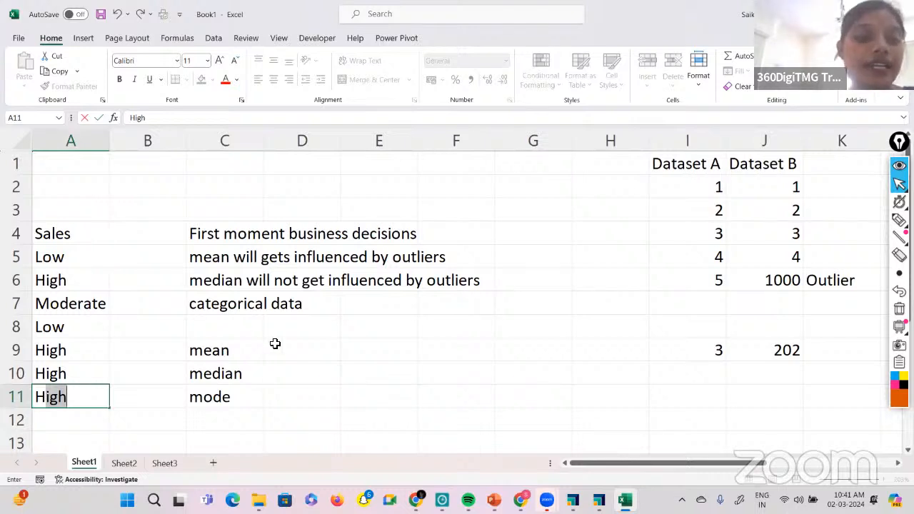
Extend the note in cell C7 to read "categorical data - no we cant calculate mean or median".
{"action": "left_click", "coordinate": [220, 300]}
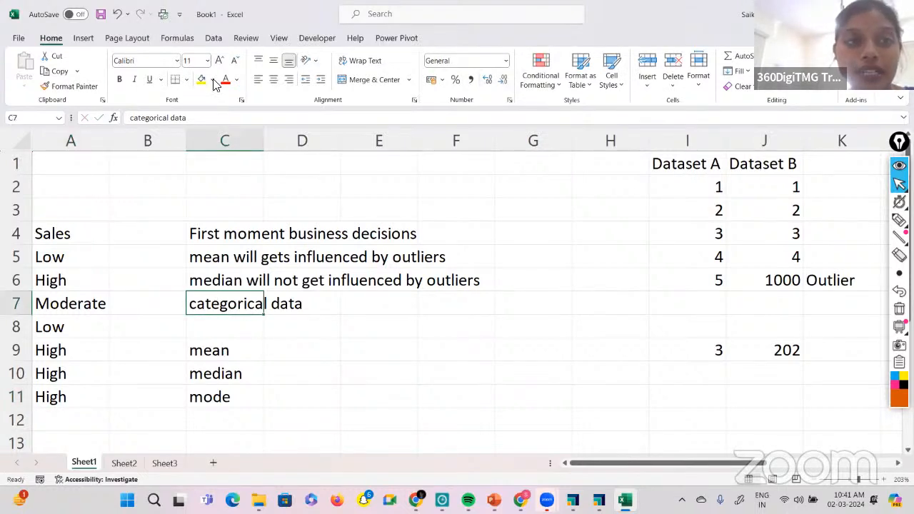
{"action": "left_click", "coordinate": [203, 118]}
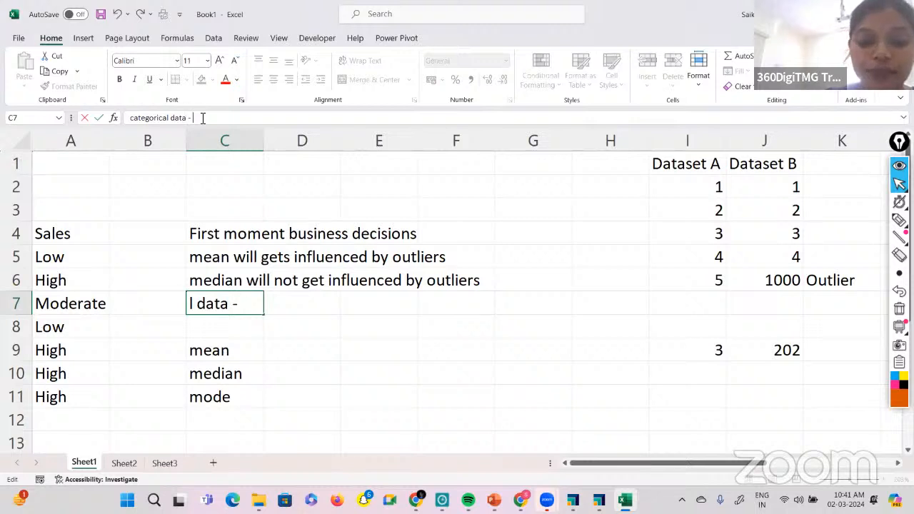
{"action": "type", "text": "no w"}
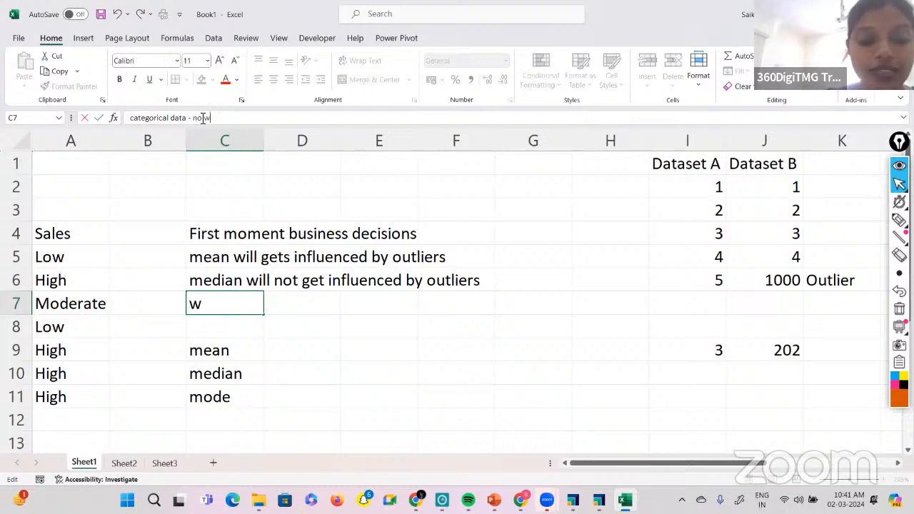
{"action": "type", "text": "e cnt go"}
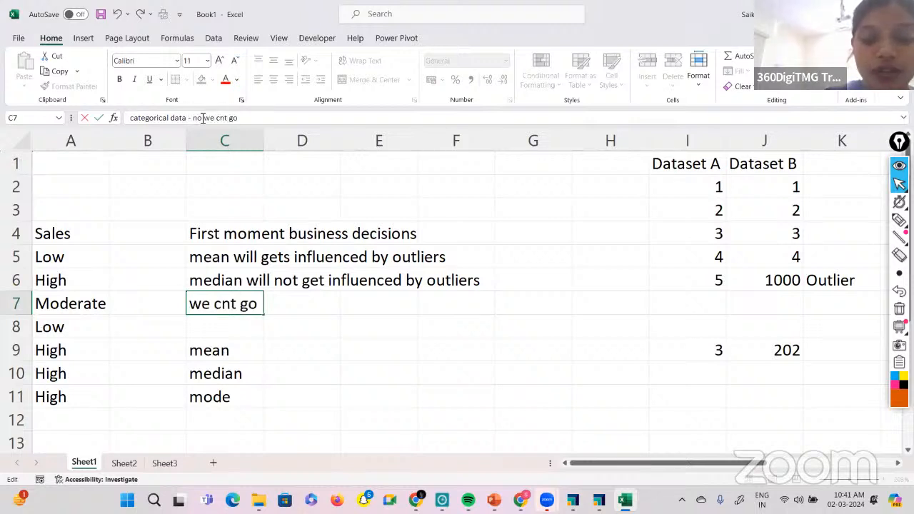
{"action": "key", "text": "BackSpace"}
{"action": "key", "text": "BackSpace"}
{"action": "key", "text": "BackSpace"}
{"action": "key", "text": "BackSpace"}
{"action": "key", "text": "BackSpace"}
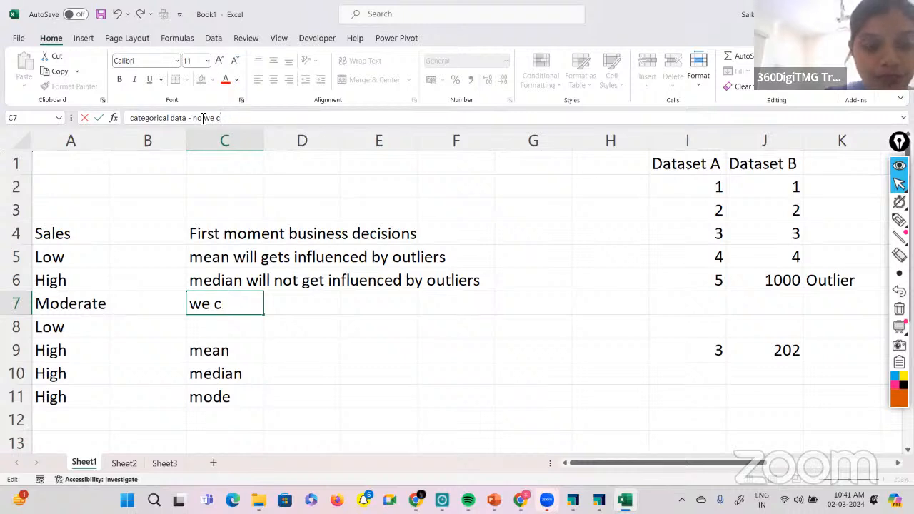
{"action": "type", "text": "ant calcula"}
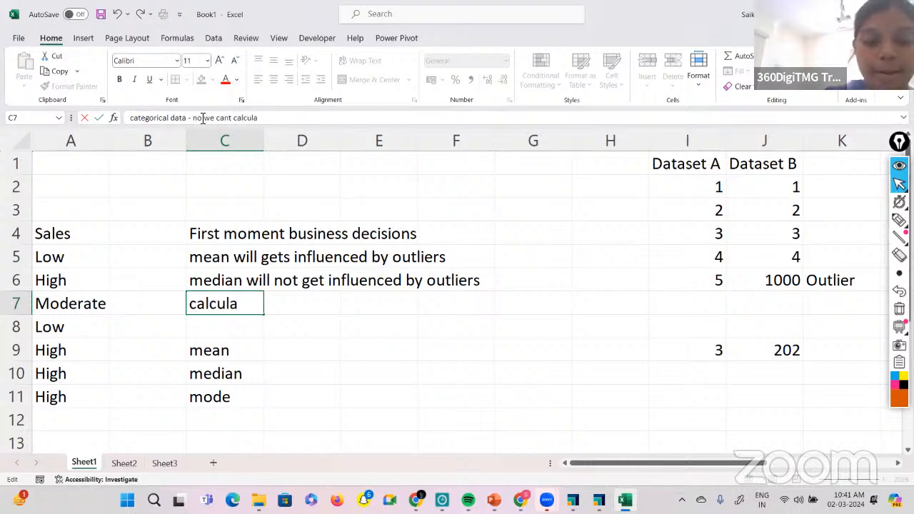
{"action": "type", "text": "te mean or med"}
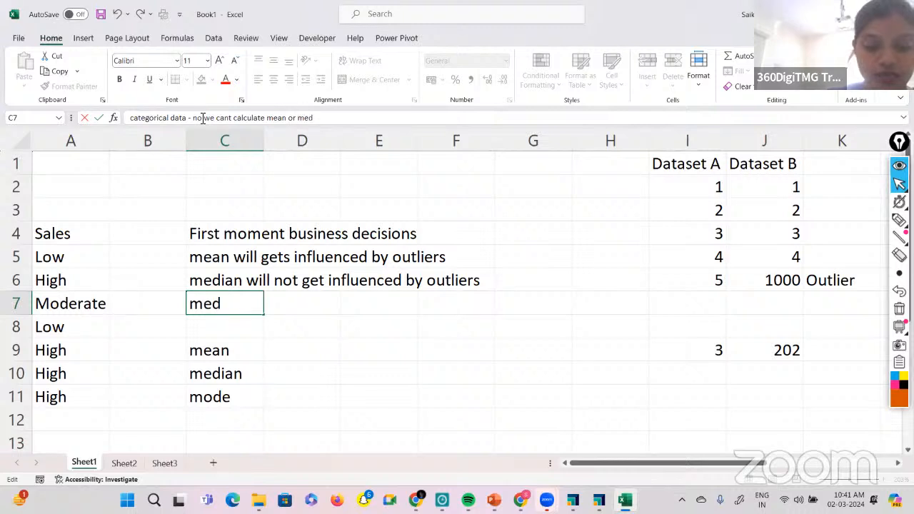
{"action": "type", "text": "ian"}
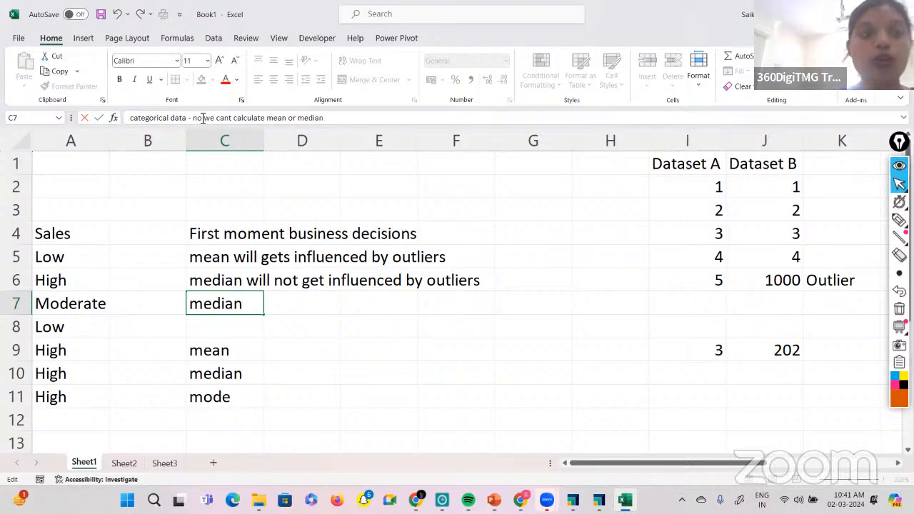
{"action": "left_click", "coordinate": [330, 349]}
Enter High in cell D11, beside the mode label, as the most frequent Sales category.
{"action": "left_click", "coordinate": [199, 415]}
{"action": "left_click", "coordinate": [235, 396]}
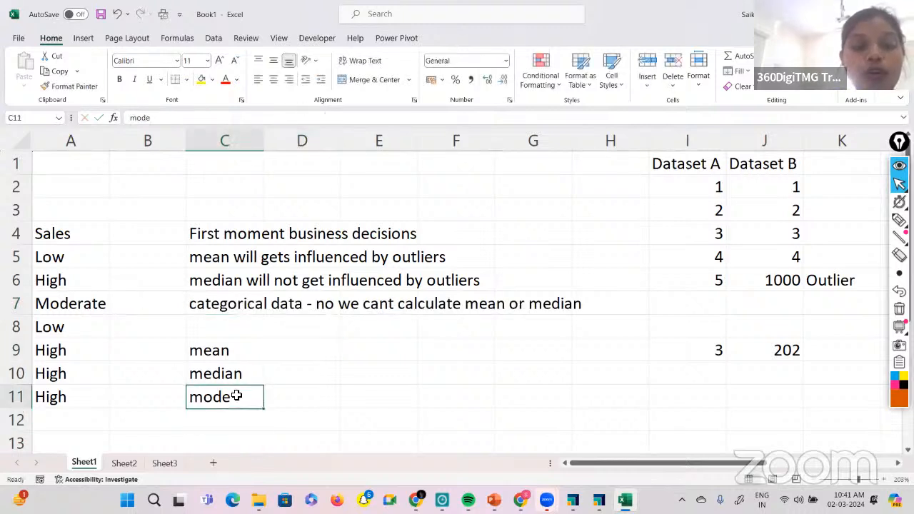
{"action": "left_click", "coordinate": [300, 391]}
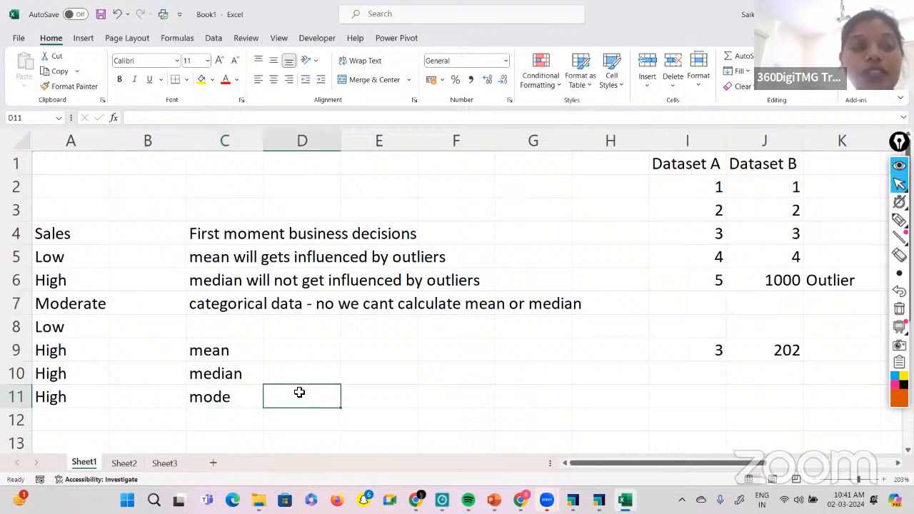
{"action": "type", "text": "="}
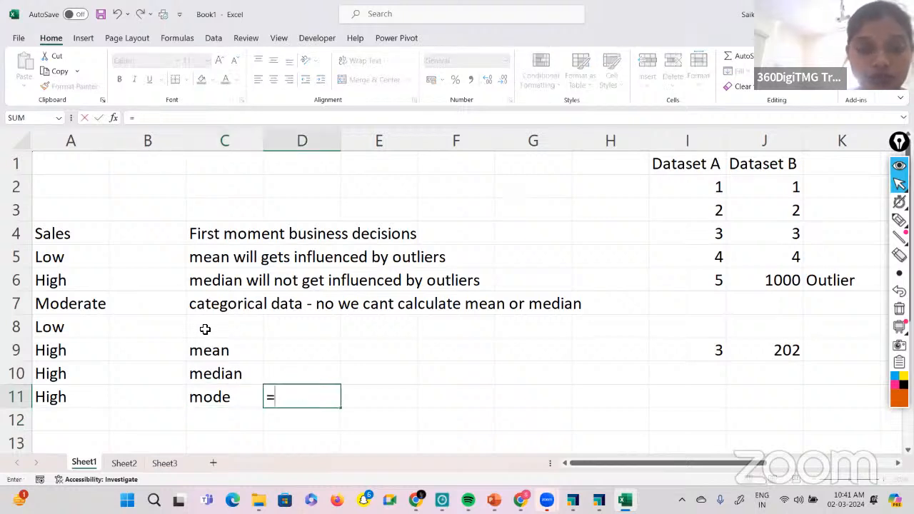
{"action": "key", "text": "BackSpace"}
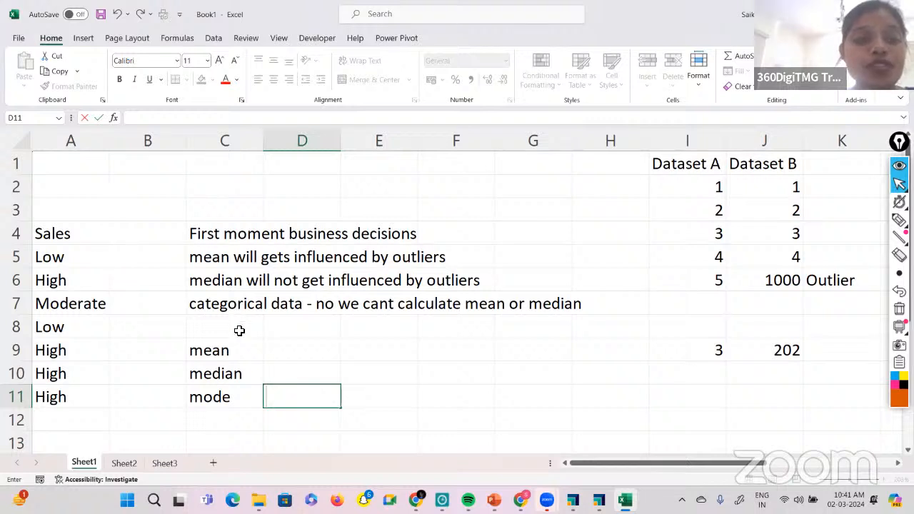
{"action": "left_click_drag", "start_coordinate": [63, 239], "coordinate": [66, 395]}
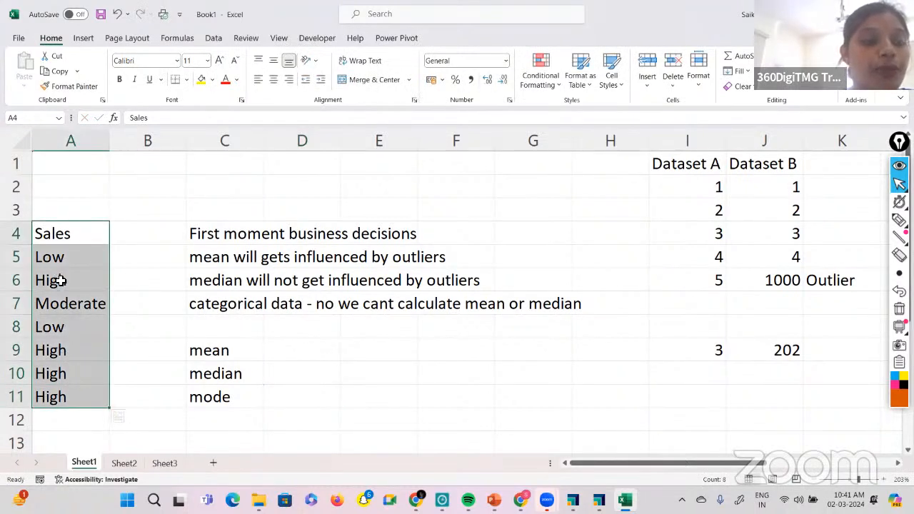
{"action": "left_click", "coordinate": [267, 401]}
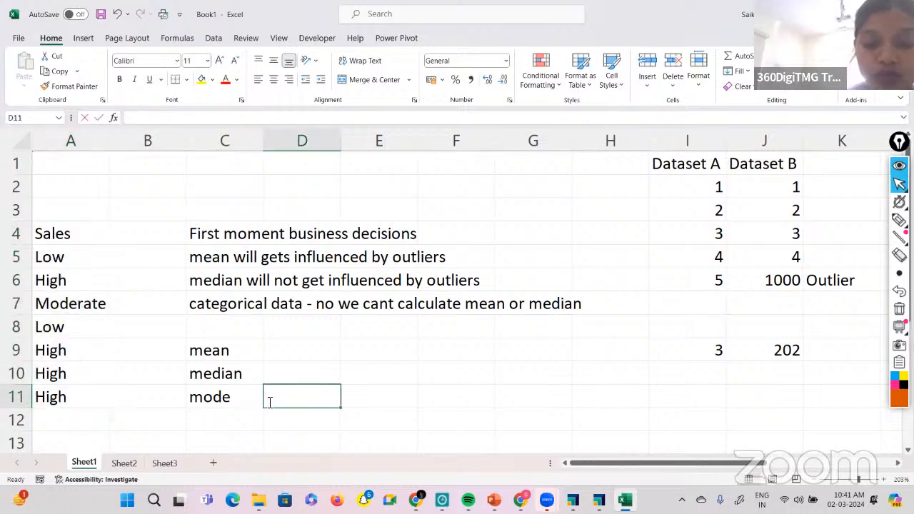
{"action": "type", "text": "High"}
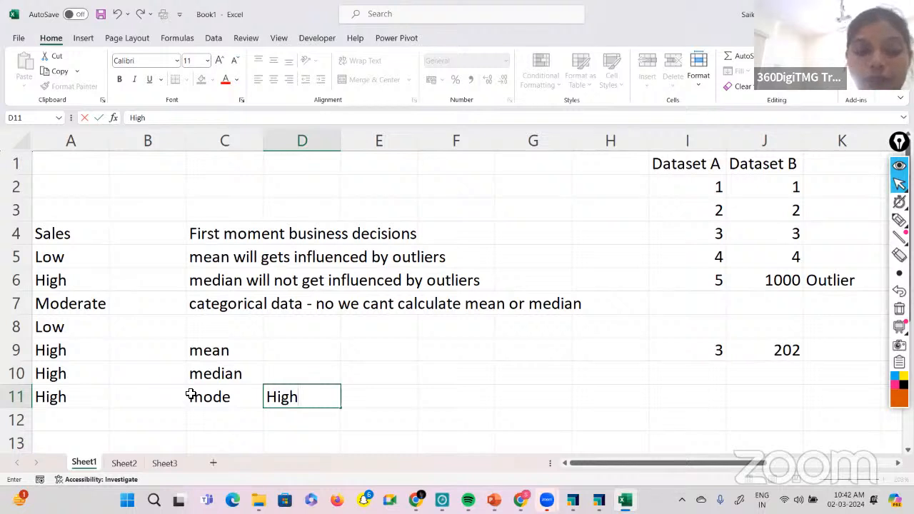
{"action": "scroll", "coordinate": [255, 362], "scroll_direction": "down", "scroll_amount": 1}
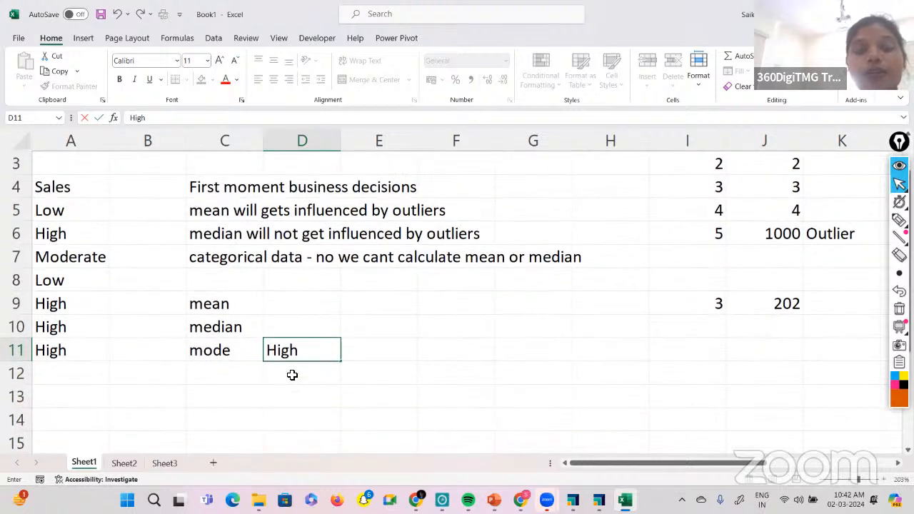
{"action": "left_click", "coordinate": [279, 311]}
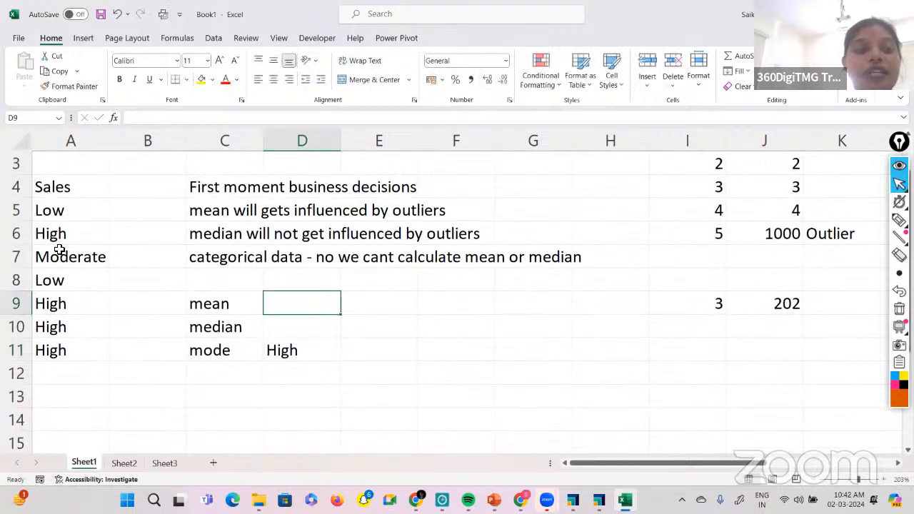
Change the Sales value in A10 to Low and add another Low in A12 at the end of the list.
{"action": "left_click_drag", "start_coordinate": [56, 218], "coordinate": [79, 350]}
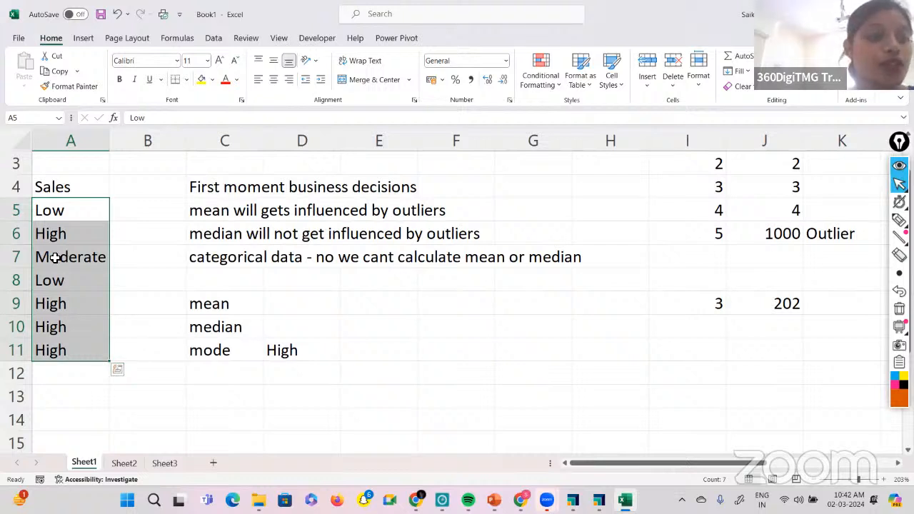
{"action": "left_click", "coordinate": [52, 326]}
{"action": "type", "text": "Low"}
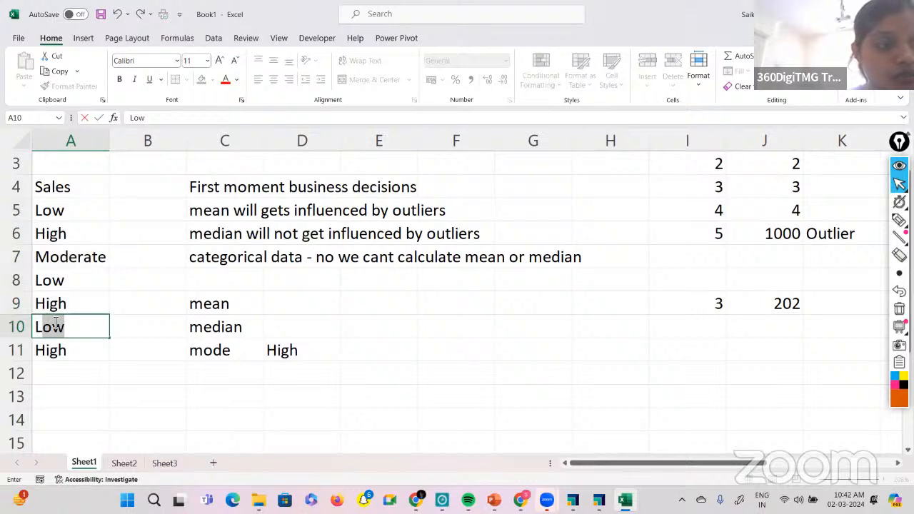
{"action": "left_click", "coordinate": [63, 375]}
{"action": "type", "text": "Low"}
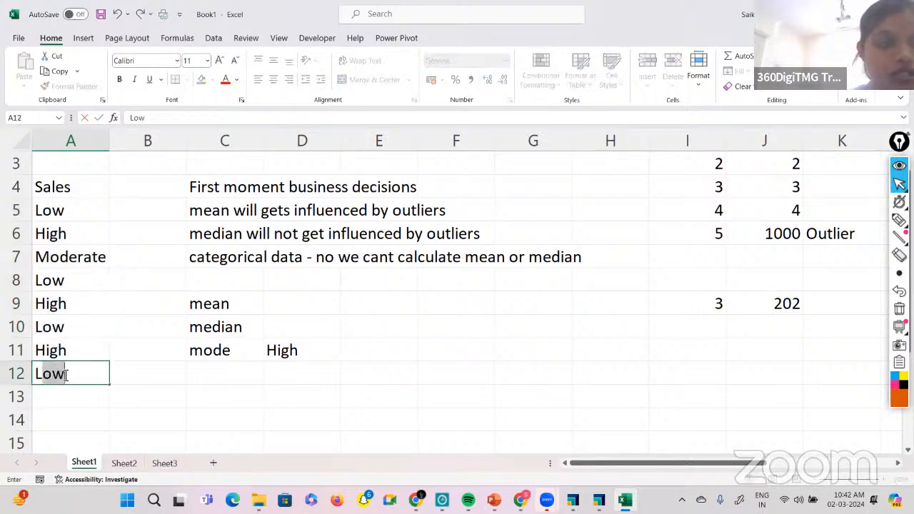
Review the Sales values in A5:A12 and enter their two modes as "High. Low" in cell D12.
{"action": "left_click_drag", "start_coordinate": [136, 323], "coordinate": [71, 250]}
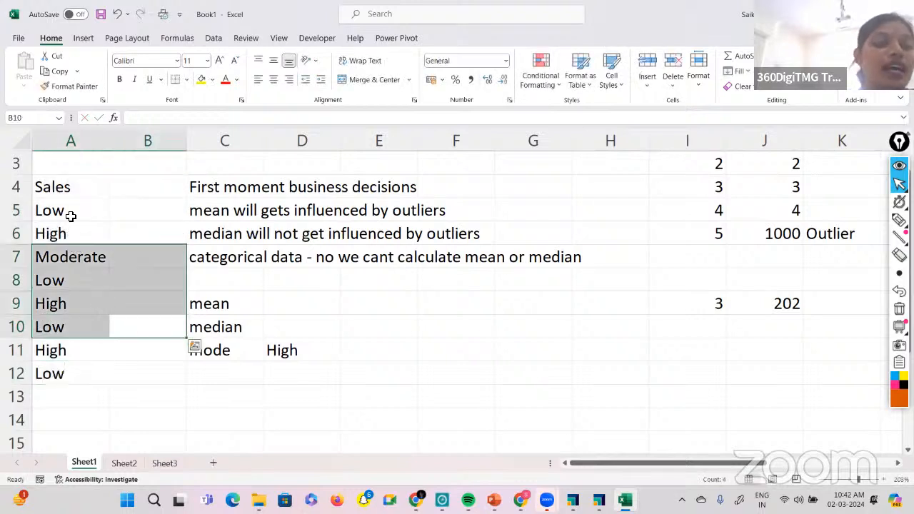
{"action": "left_click_drag", "start_coordinate": [67, 204], "coordinate": [63, 377]}
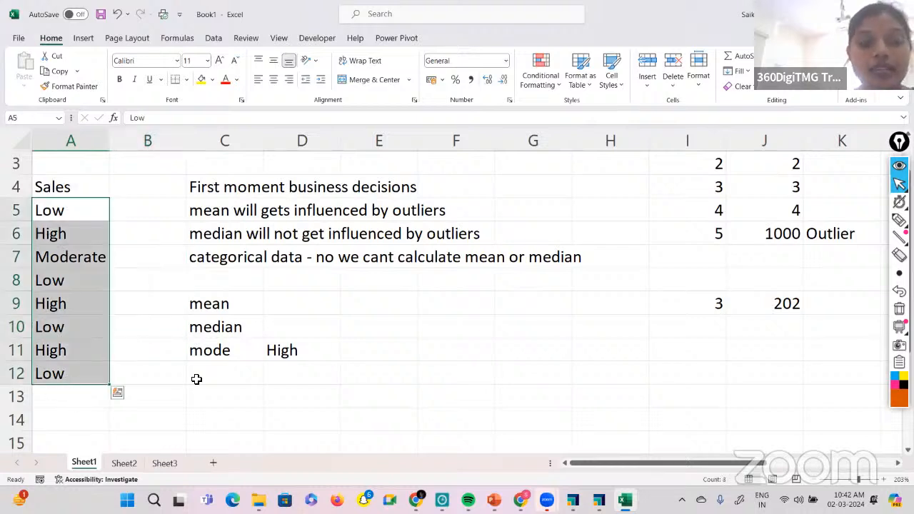
{"action": "left_click", "coordinate": [275, 377]}
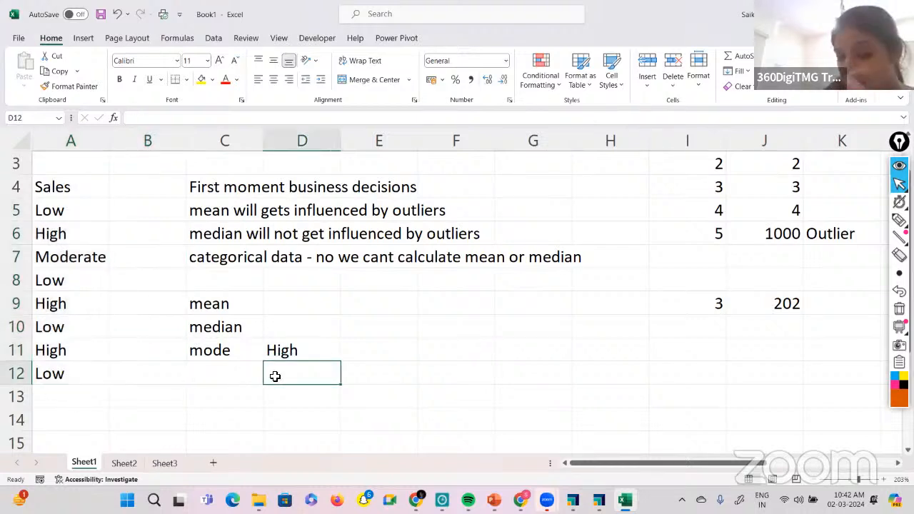
{"action": "type", "text": "H"}
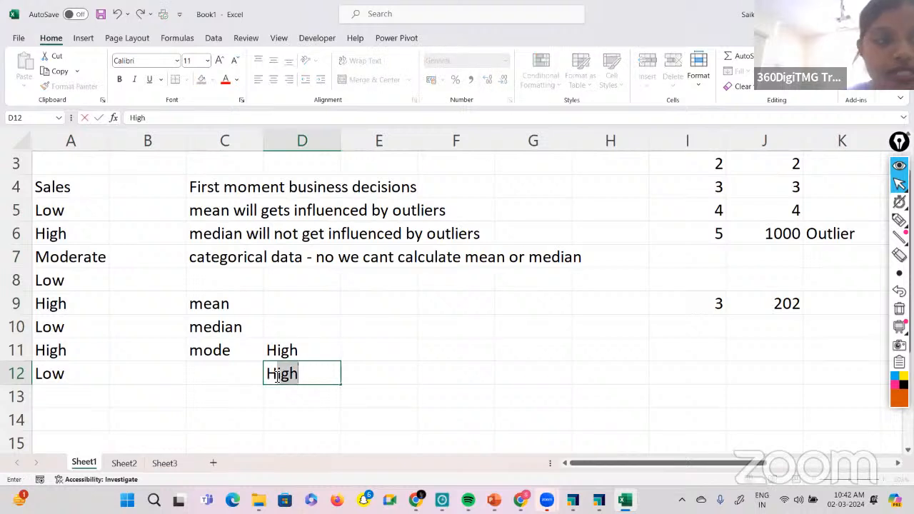
{"action": "type", "text": "igh. "}
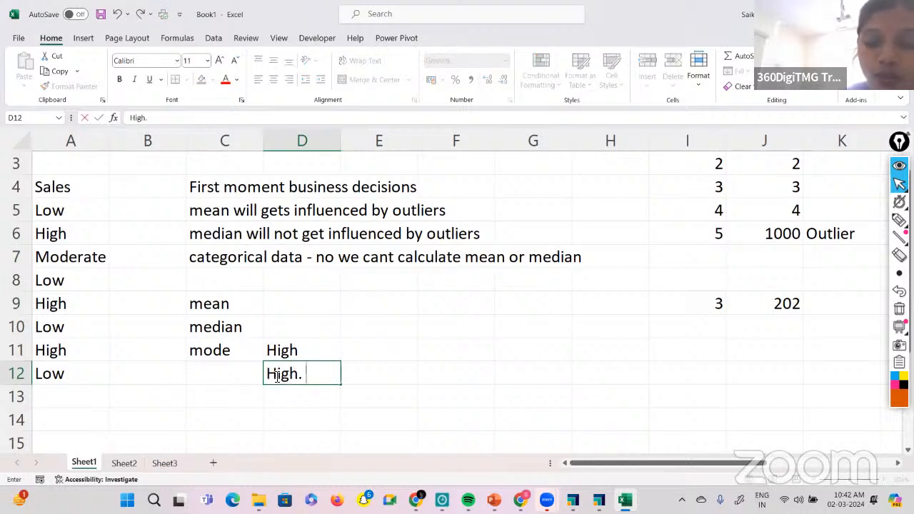
{"action": "type", "text": "Low"}
{"action": "key", "text": "Tab"}
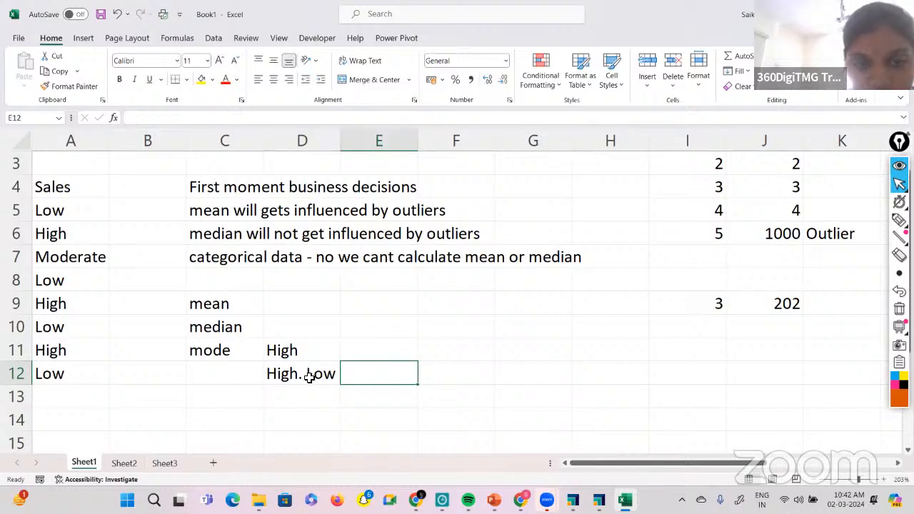
Correct the punctuation of the two modes in cell D12 so it reads "High, Low".
{"action": "left_click", "coordinate": [307, 381]}
{"action": "left_click", "coordinate": [151, 118]}
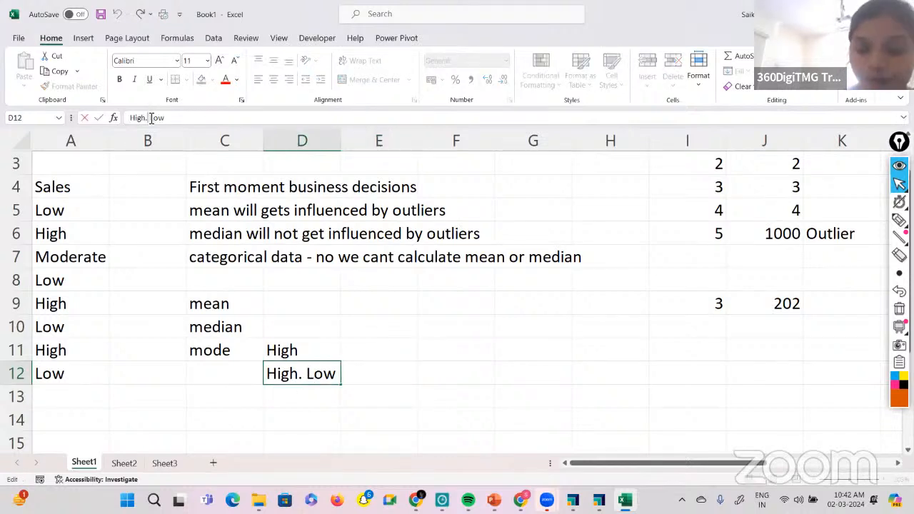
{"action": "key", "text": "BackSpace"}
{"action": "key", "text": "BackSpace"}
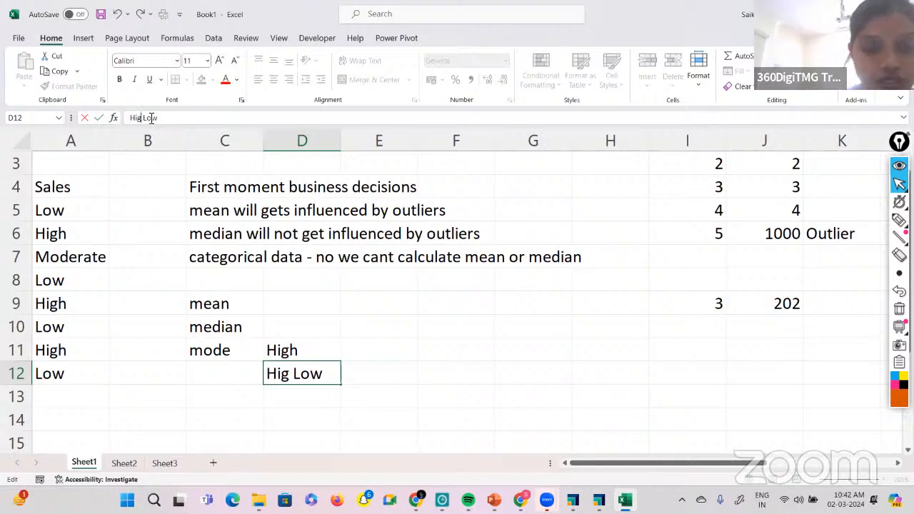
{"action": "type", "text": "h,"}
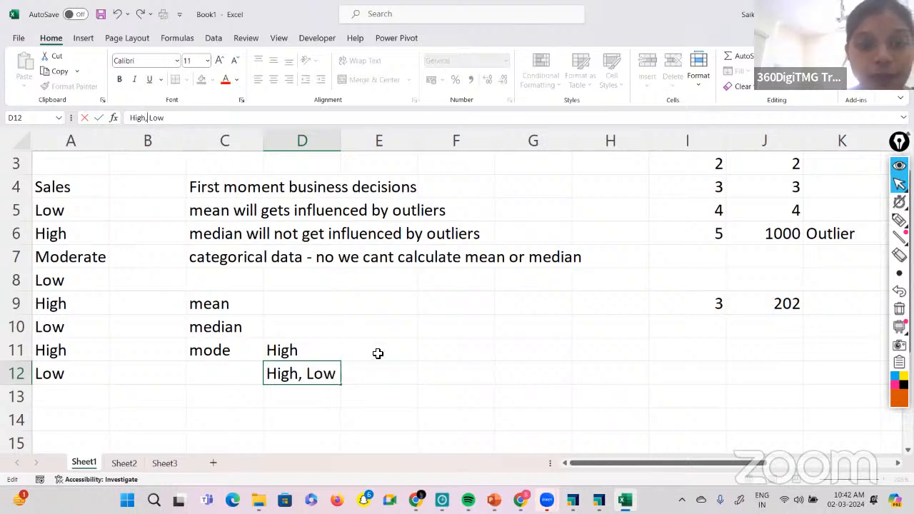
Label the single mode as Unimodal in cell E11 and the pair of modes as Bimodal in cell E12.
{"action": "left_click", "coordinate": [377, 353]}
{"action": "type", "text": "Unim"}
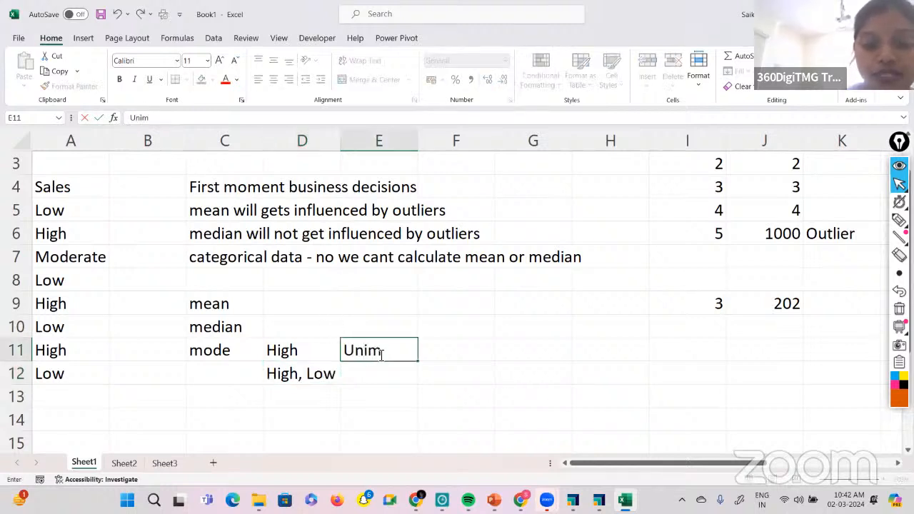
{"action": "type", "text": "odal"}
{"action": "key", "text": "Return"}
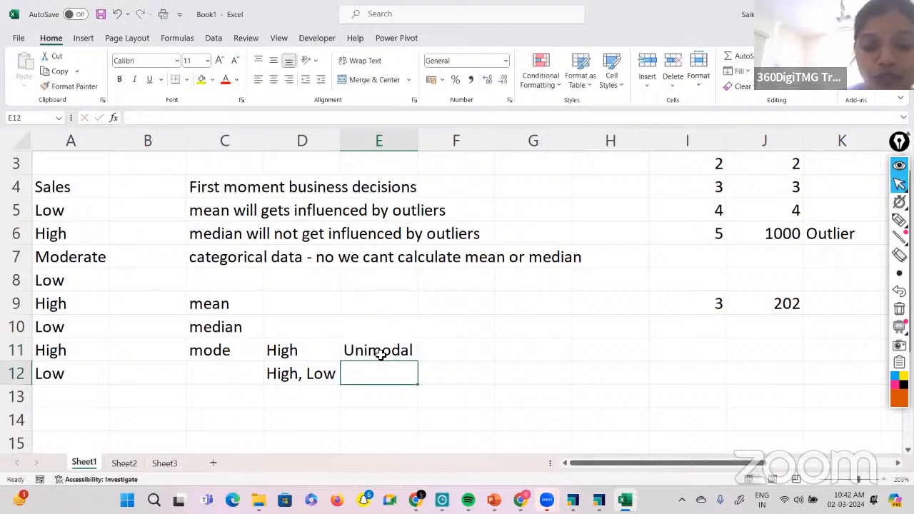
{"action": "type", "text": "Bimodal"}
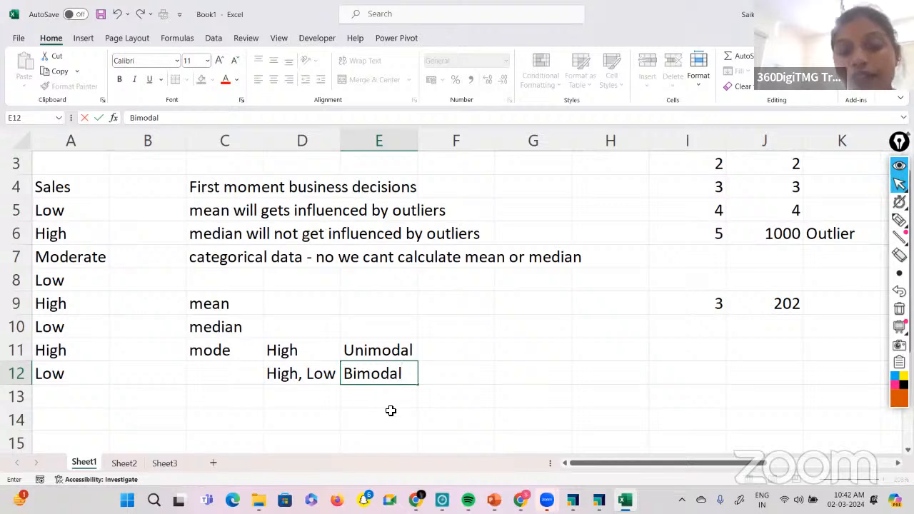
Add the note "indicates the presence of clusters / segments" in cell E13, below the Bimodal label.
{"action": "left_click", "coordinate": [385, 405]}
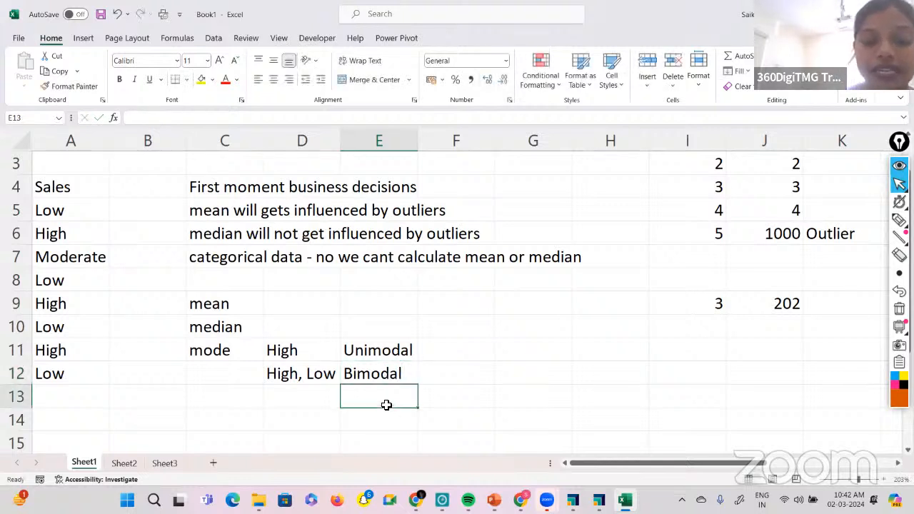
{"action": "type", "text": "indicate"}
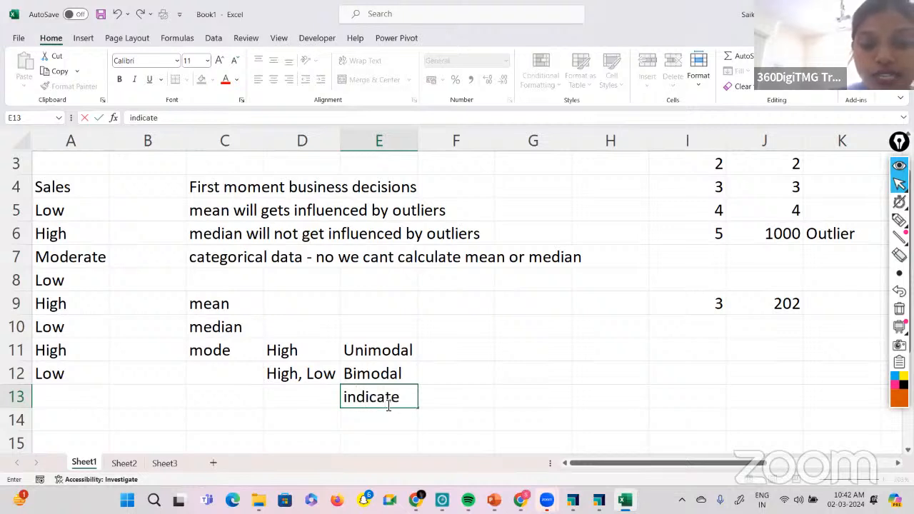
{"action": "type", "text": "s the pre"}
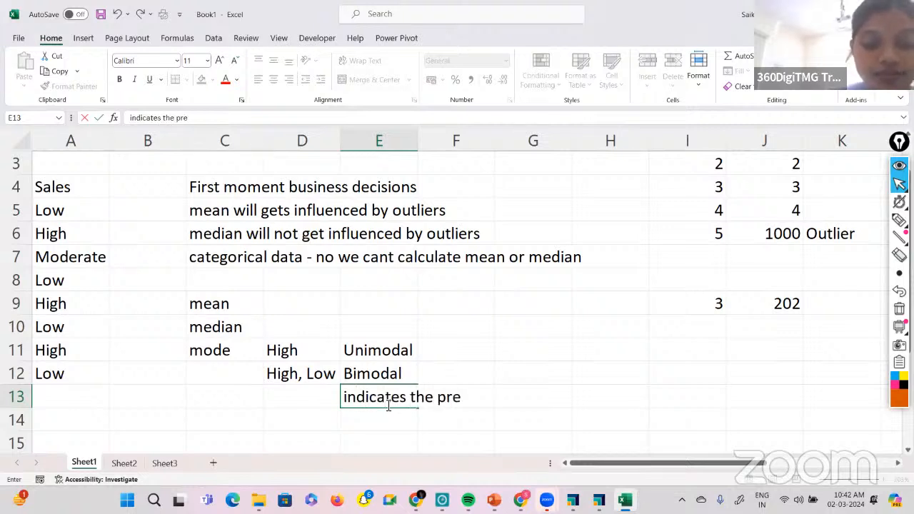
{"action": "type", "text": "sence"}
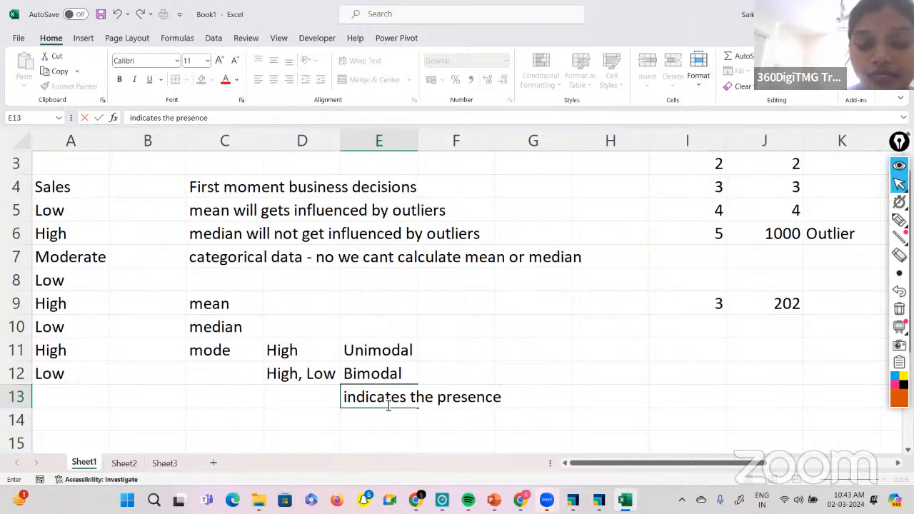
{"action": "type", "text": " of c"}
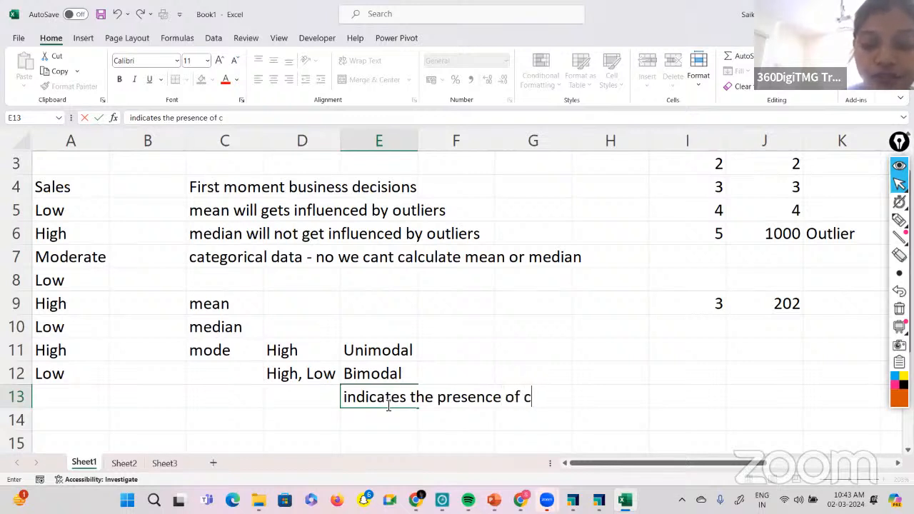
{"action": "type", "text": "lusters / segments"}
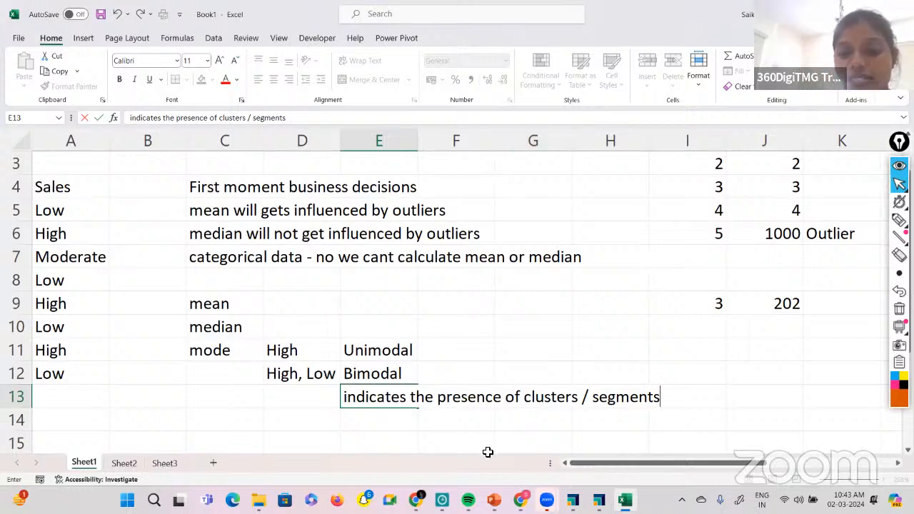
Switch to Chrome to show the Measures of Dispersion slide of the Module 03a.EDA presentation.
{"action": "left_click", "coordinate": [493, 499]}
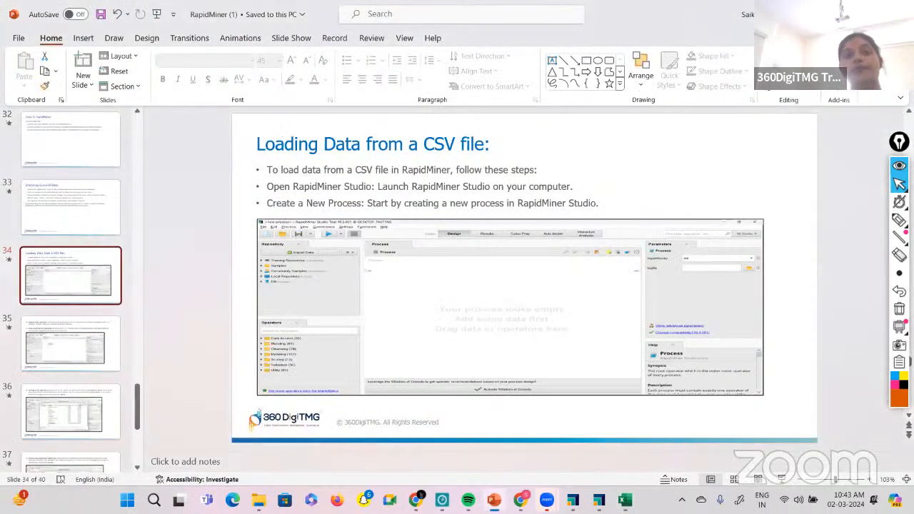
{"action": "left_click", "coordinate": [522, 499]}
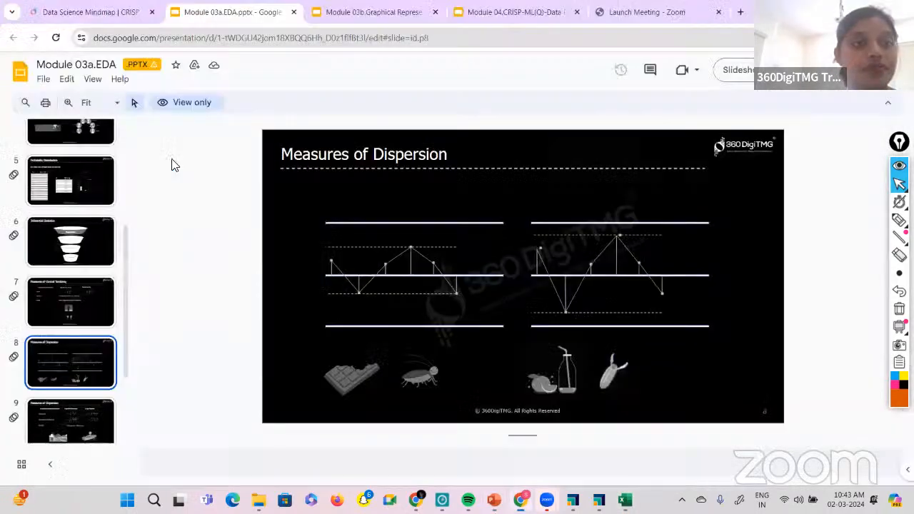